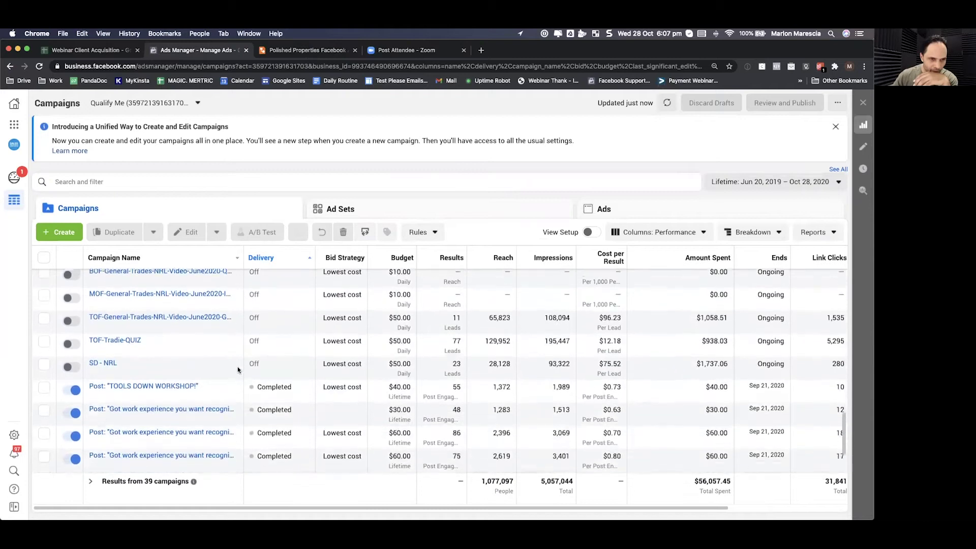
Step: Dismiss the unified campaign editing notice and the detailed targeting options notice above the campaign list
scroll(237, 370, "up", 2)
scroll(238, 370, "down", 5)
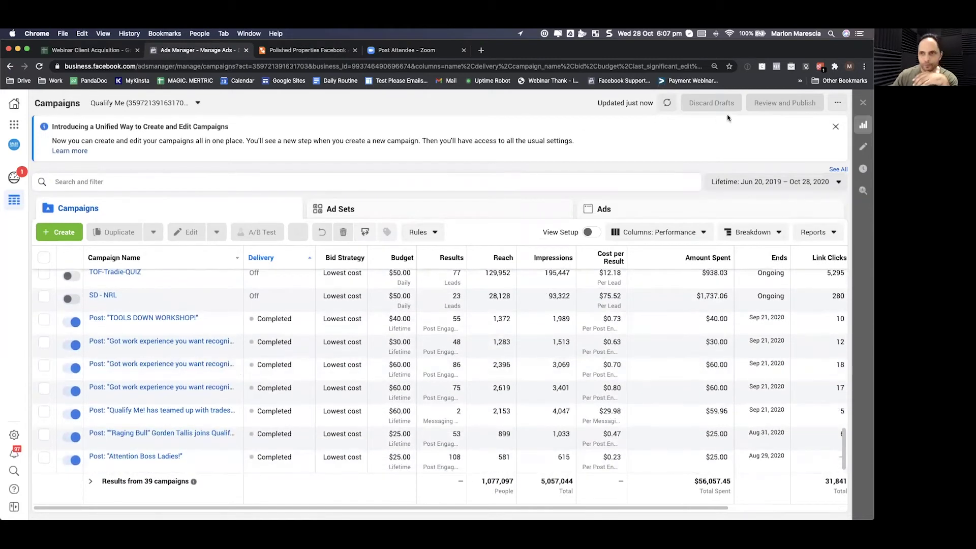
left_click(830, 126)
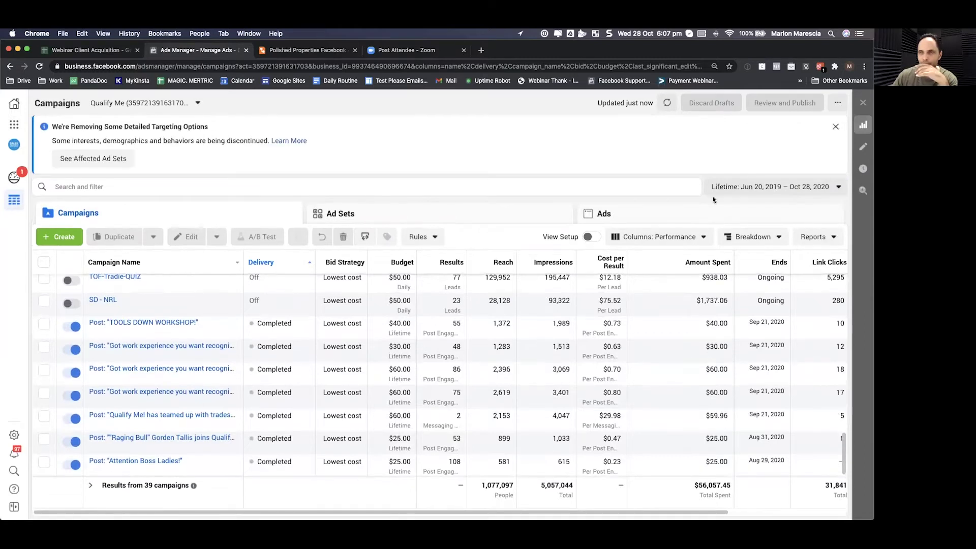
left_click(838, 130)
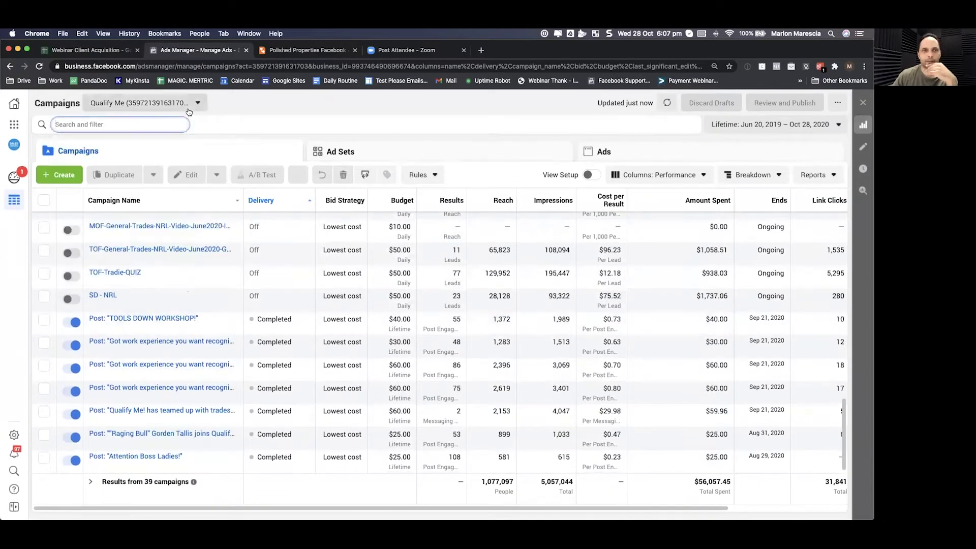
Step: Find the ad accounts matching "qualif" and switch to the Qualify Me! - OLD account
left_click(189, 103)
type("qualif")
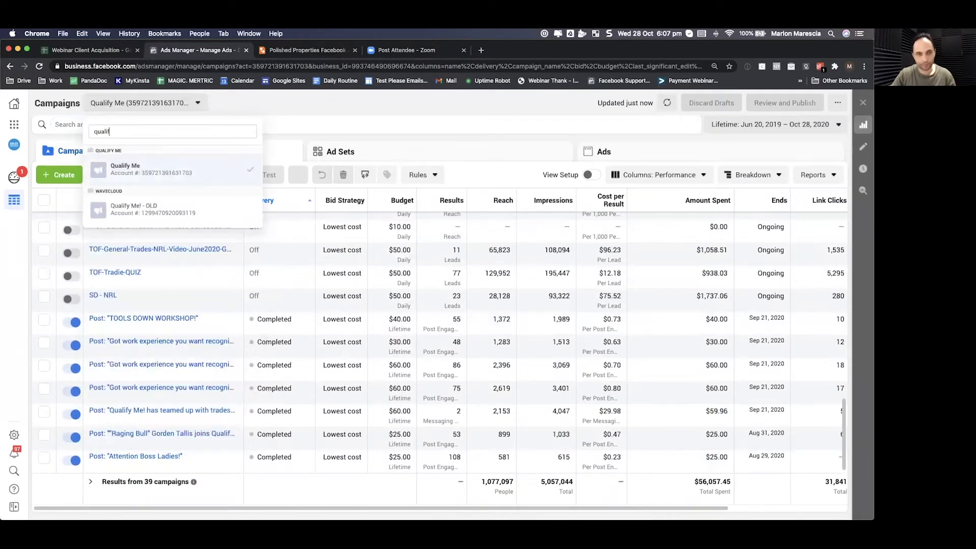
left_click(164, 206)
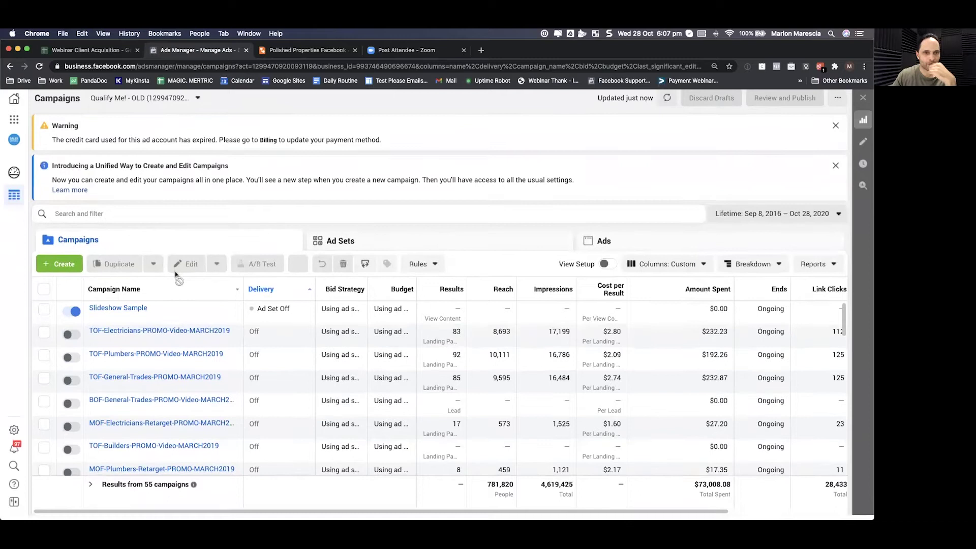
Step: Look through the old account's campaigns and apply the Leads View column preset to the campaign table
mouse_move(188, 326)
scroll(188, 326, "down", 10)
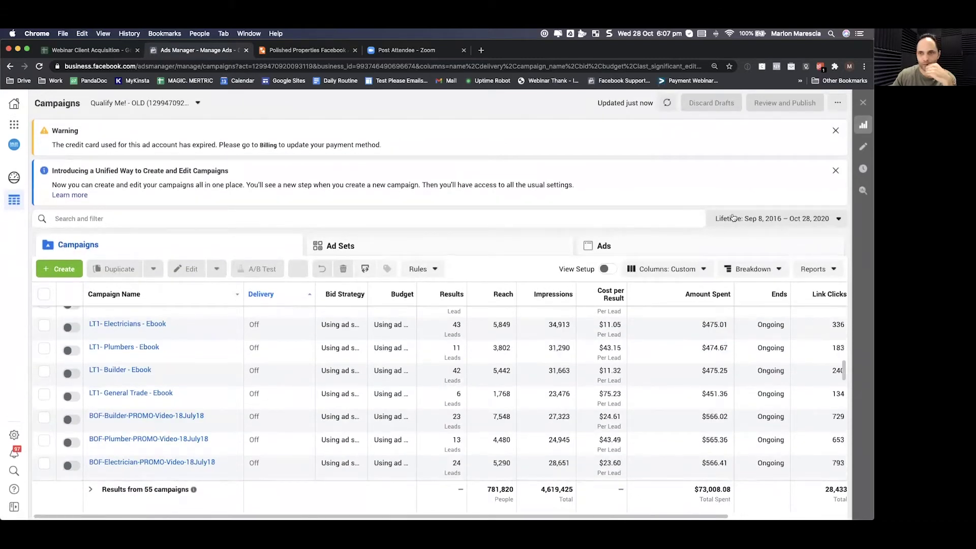
scroll(205, 381, "down", 8)
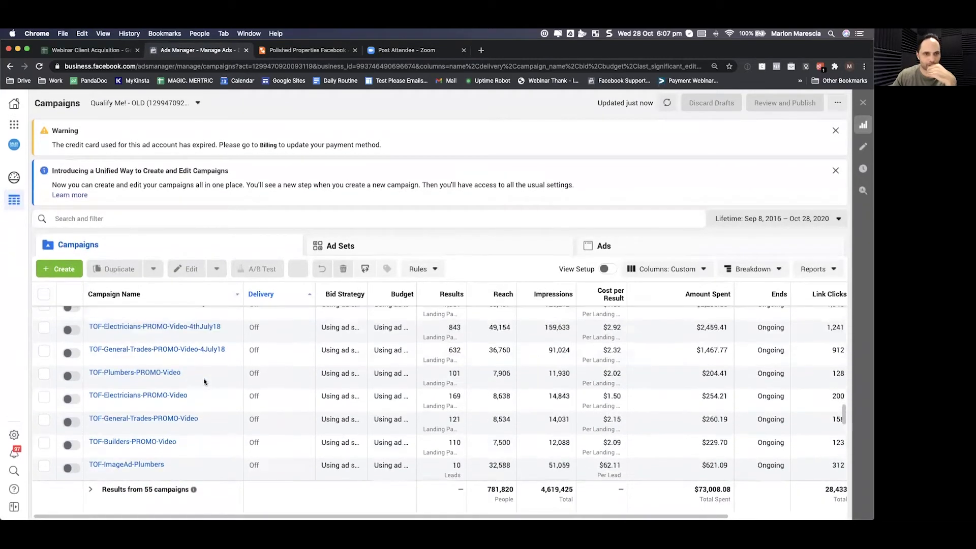
scroll(203, 381, "up", 10)
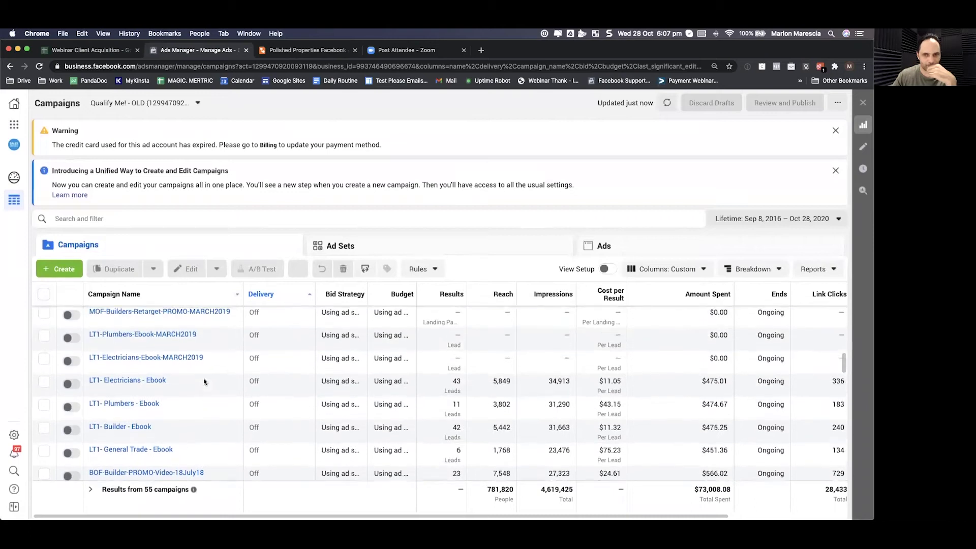
left_click(667, 270)
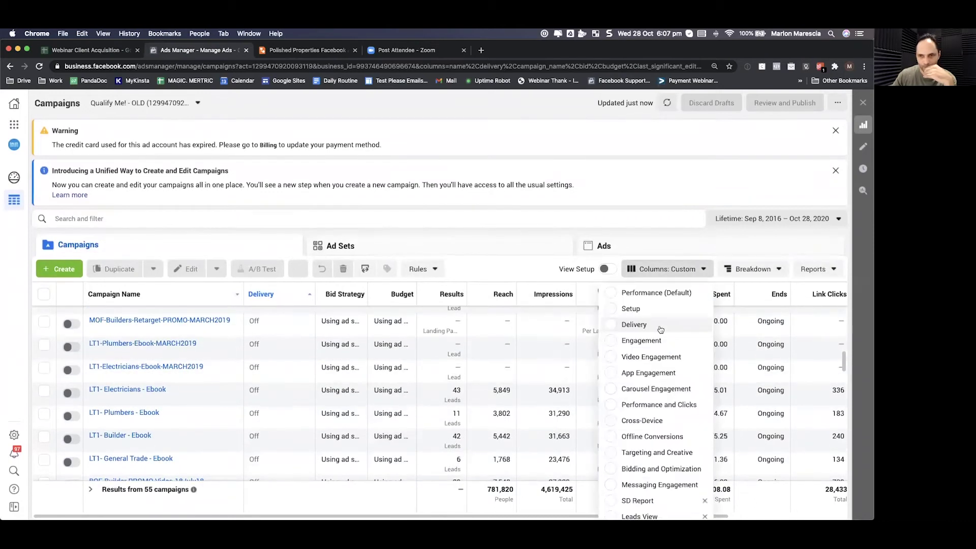
scroll(654, 433, "down", 2)
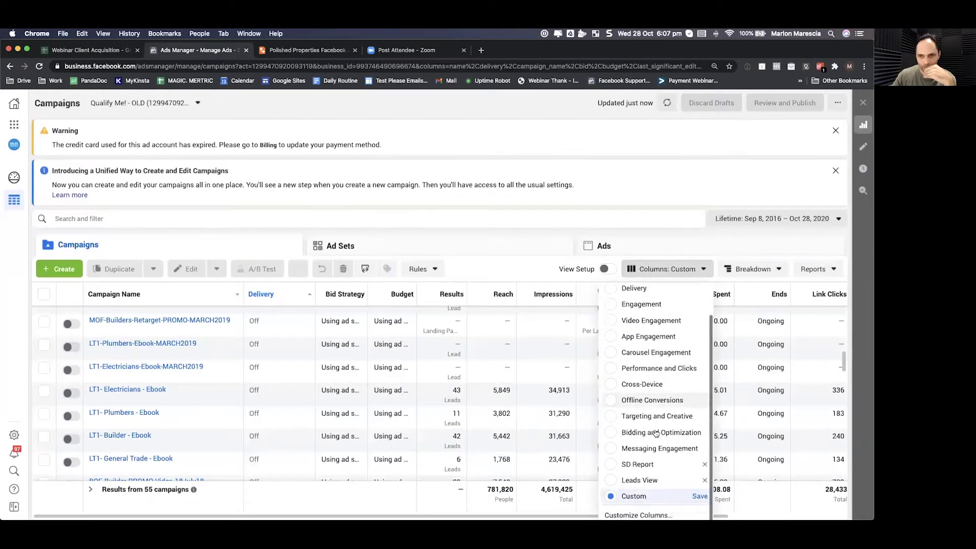
left_click(644, 476)
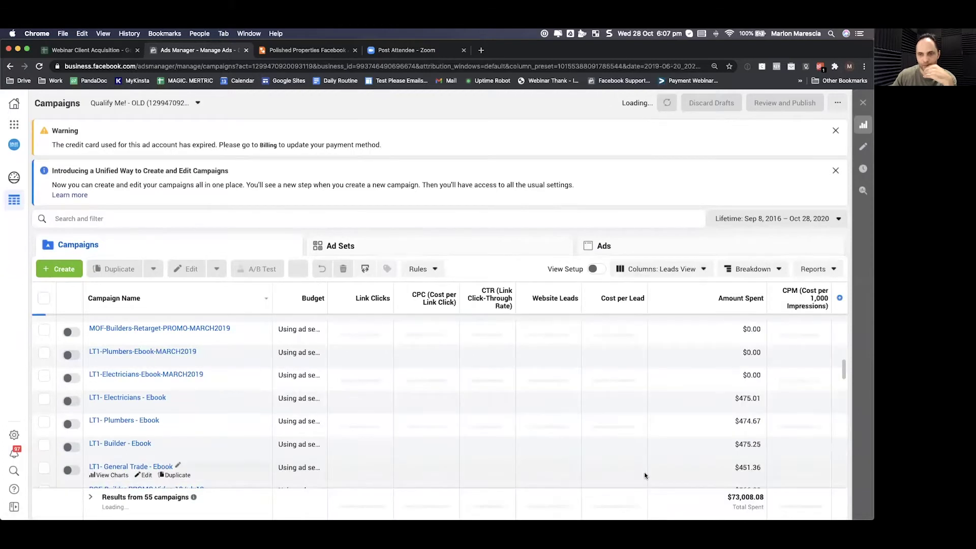
Step: Apply the SD Report column preset to the campaign table and bring its lead and cost columns into view
left_click(672, 269)
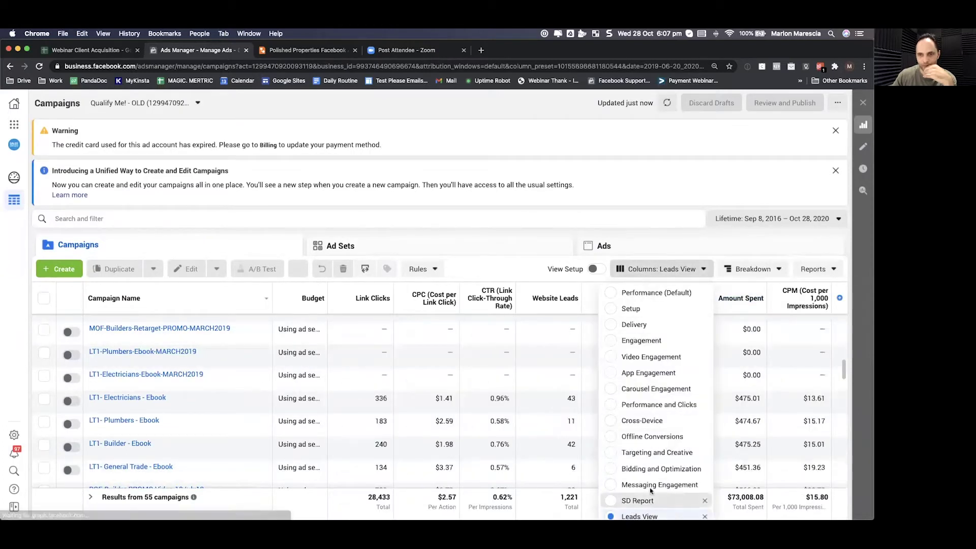
left_click(650, 493)
scroll(701, 397, "right", 5)
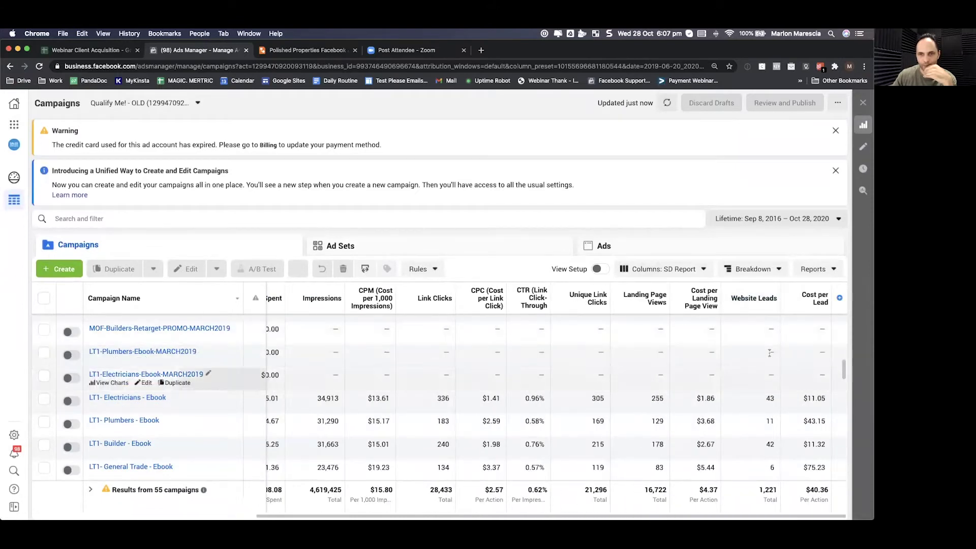
Step: Examine website leads and cost per lead for the July 2018 TOF, MOF and BOF promo campaigns and the LT1 ebook campaigns
scroll(725, 390, "down", 3)
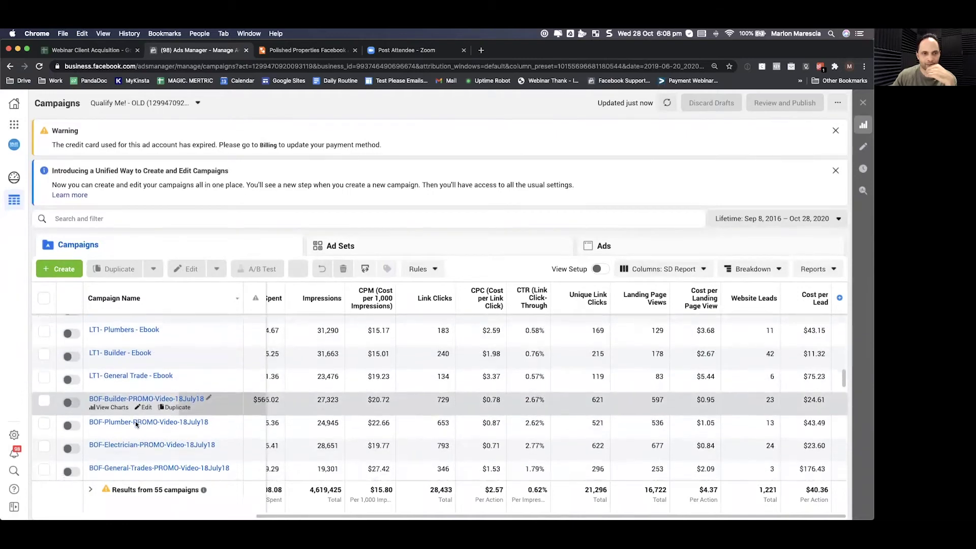
scroll(135, 421, "down", 5)
scroll(135, 424, "down", 5)
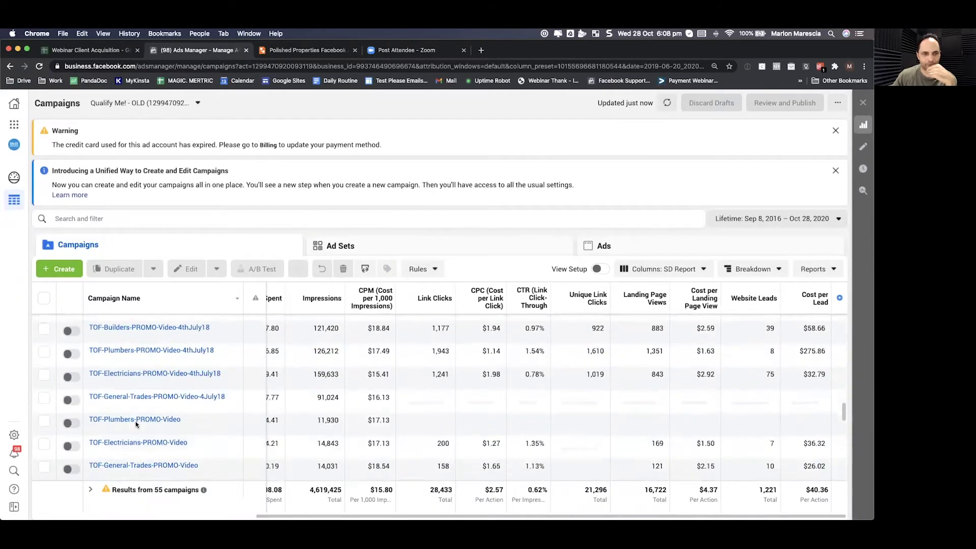
scroll(136, 424, "up", 2)
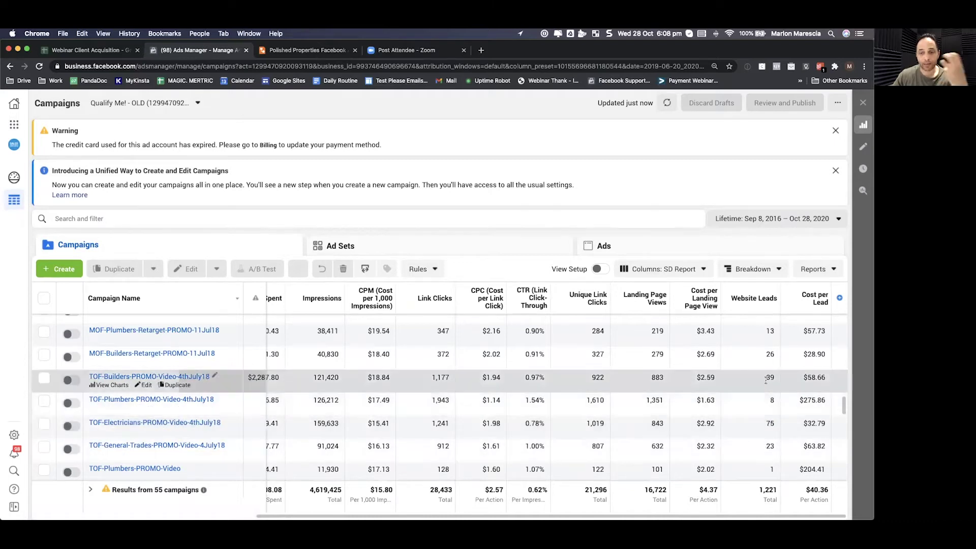
scroll(171, 382, "up", 1)
scroll(171, 382, "up", 3)
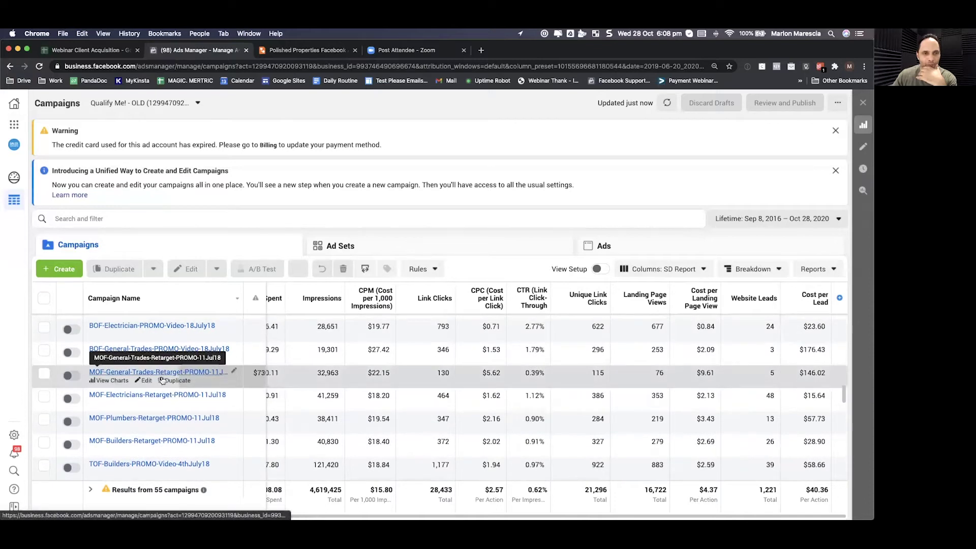
scroll(165, 444, "down", 4)
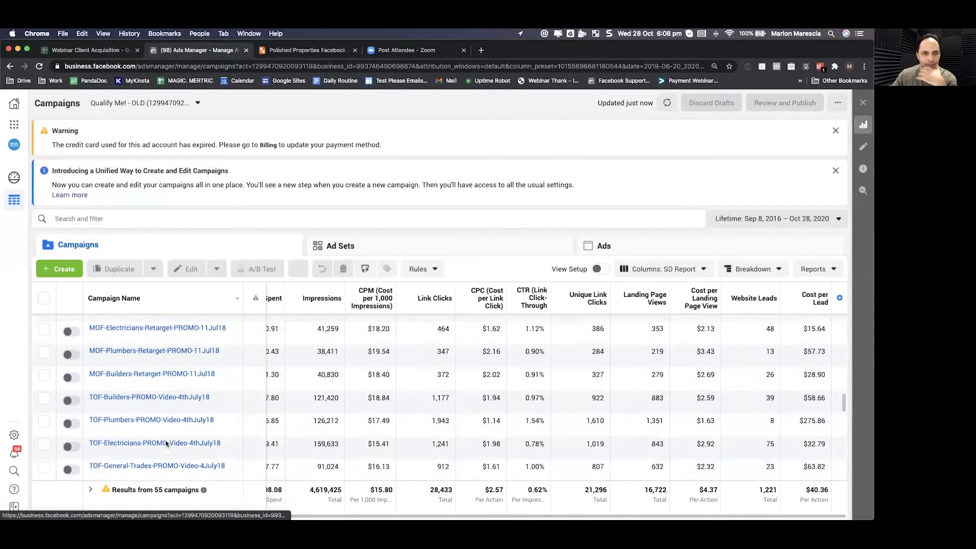
scroll(132, 432, "up", 1)
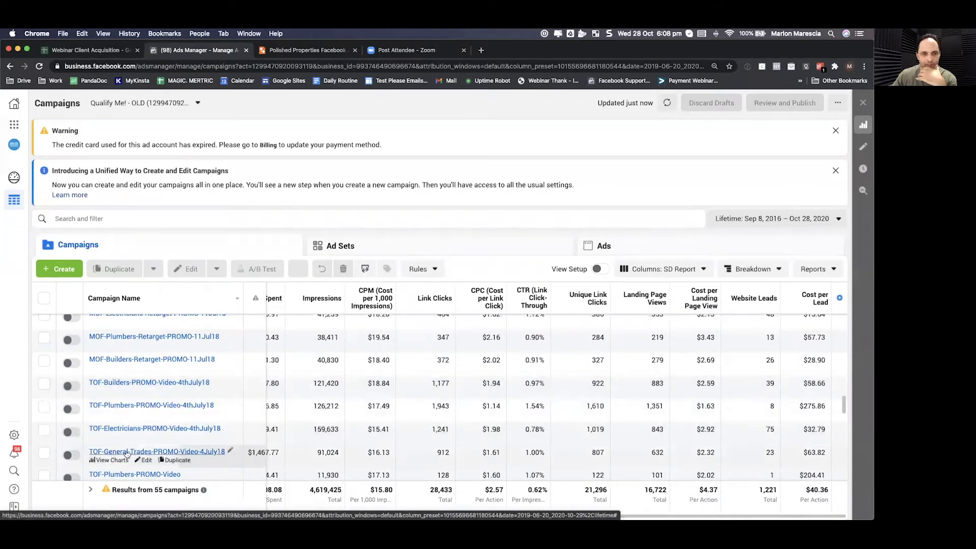
scroll(131, 402, "up", 2)
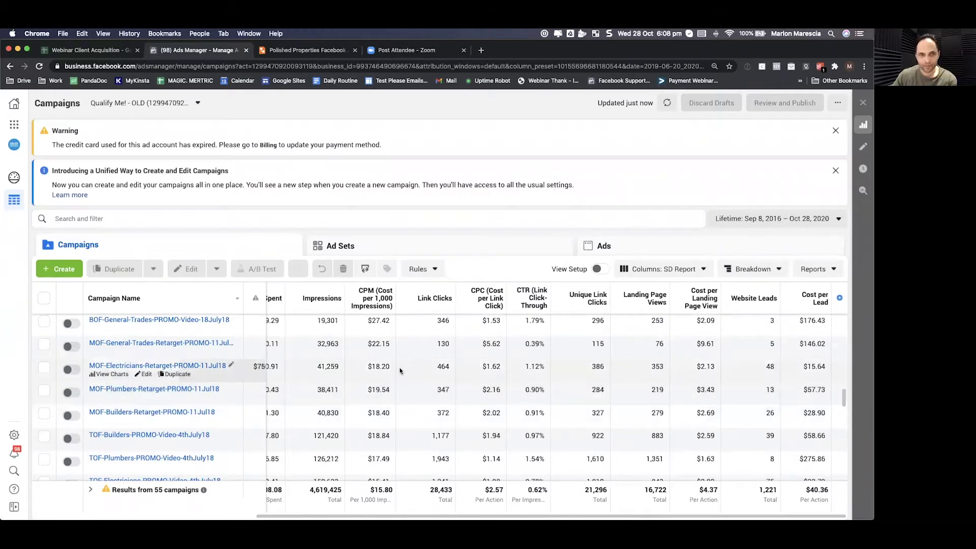
scroll(391, 374, "up", 4)
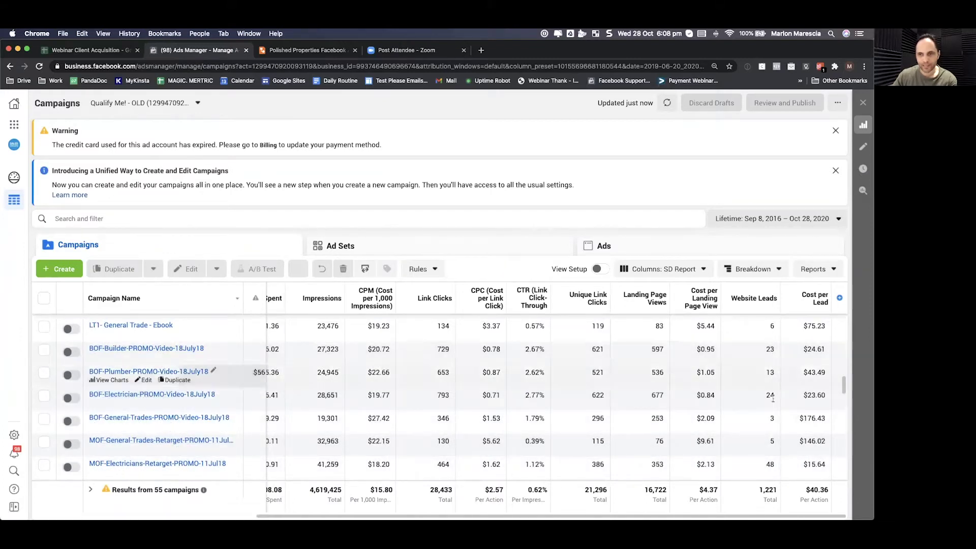
scroll(773, 425, "up", 4)
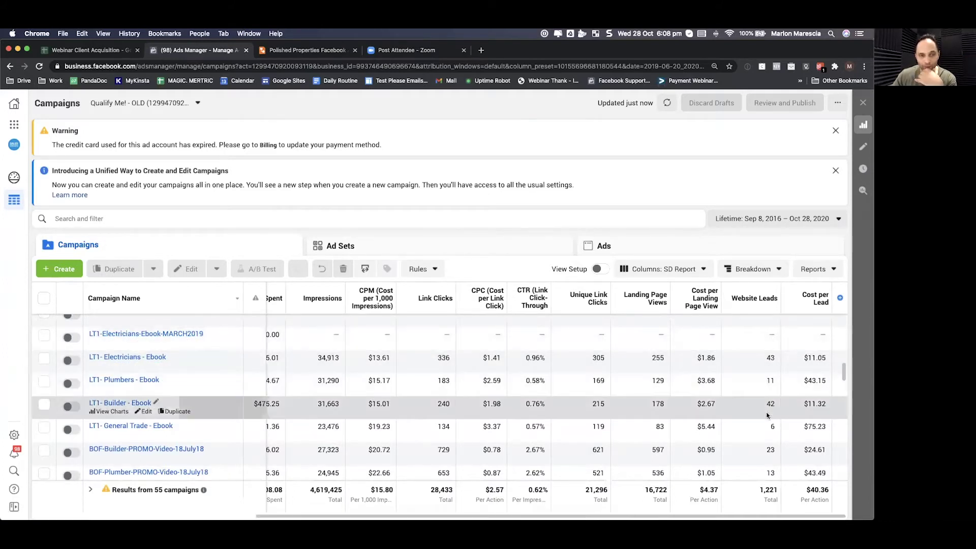
Step: Check the March 2019 campaigns and compare lead results between the LT1 ebook, retargeting and TOF promo video campaigns
scroll(767, 419, "up", 5)
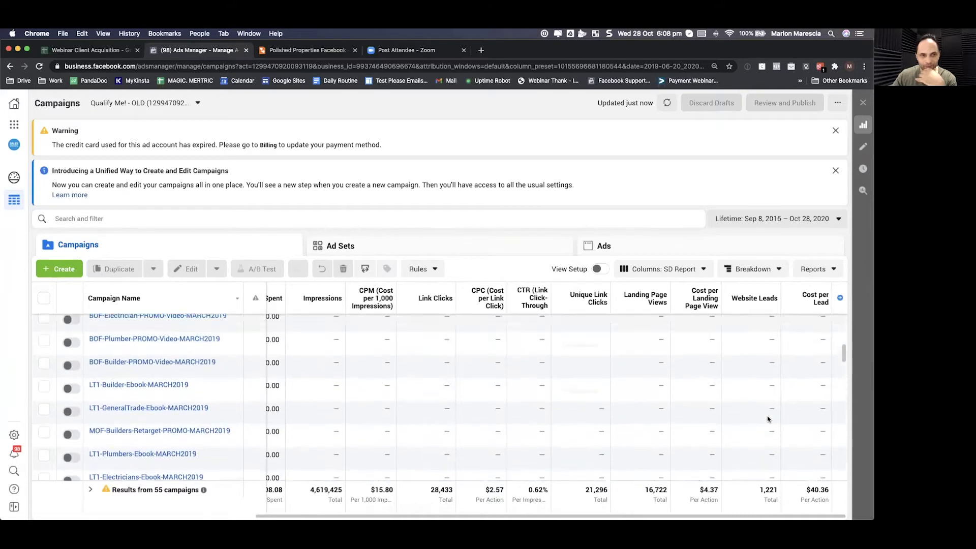
scroll(767, 420, "up", 3)
scroll(768, 420, "down", 6)
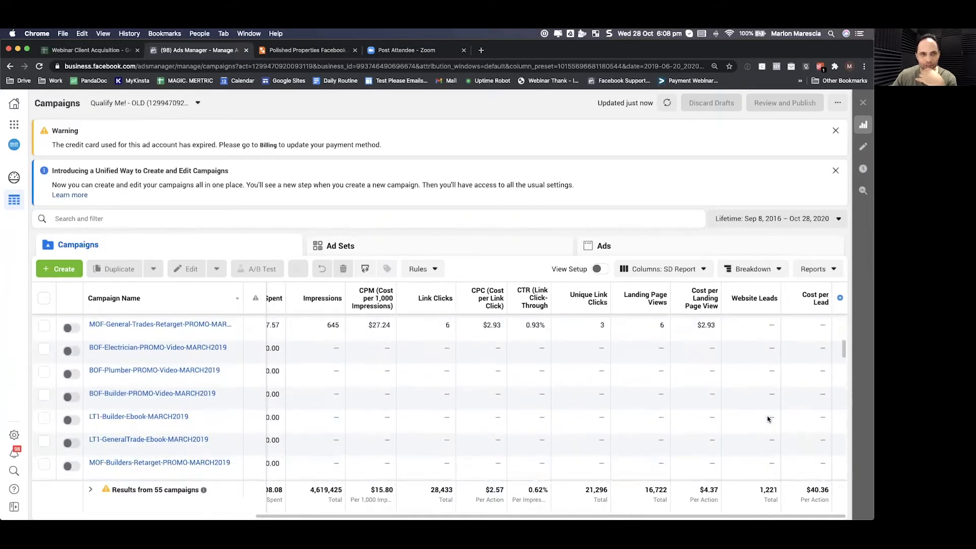
scroll(768, 419, "down", 5)
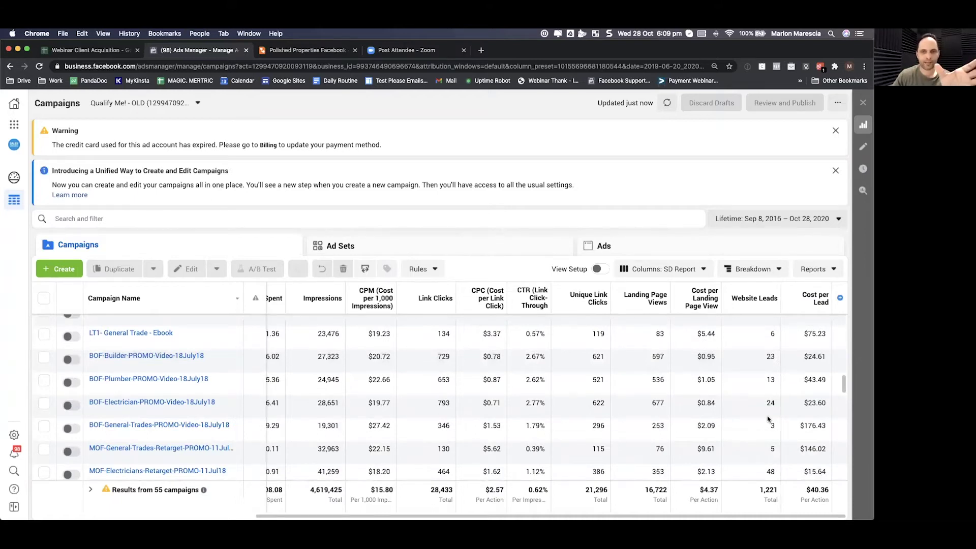
scroll(735, 382, "down", 5)
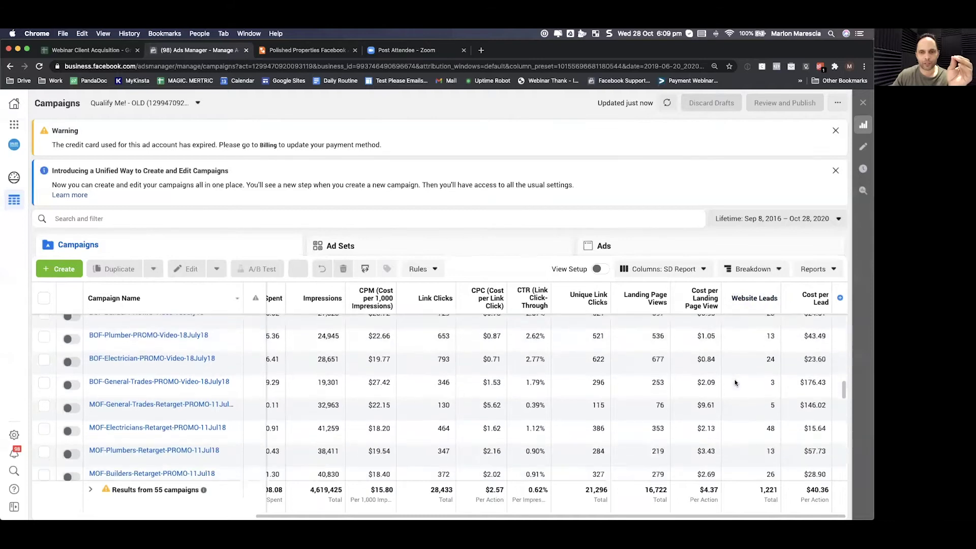
scroll(734, 382, "down", 3)
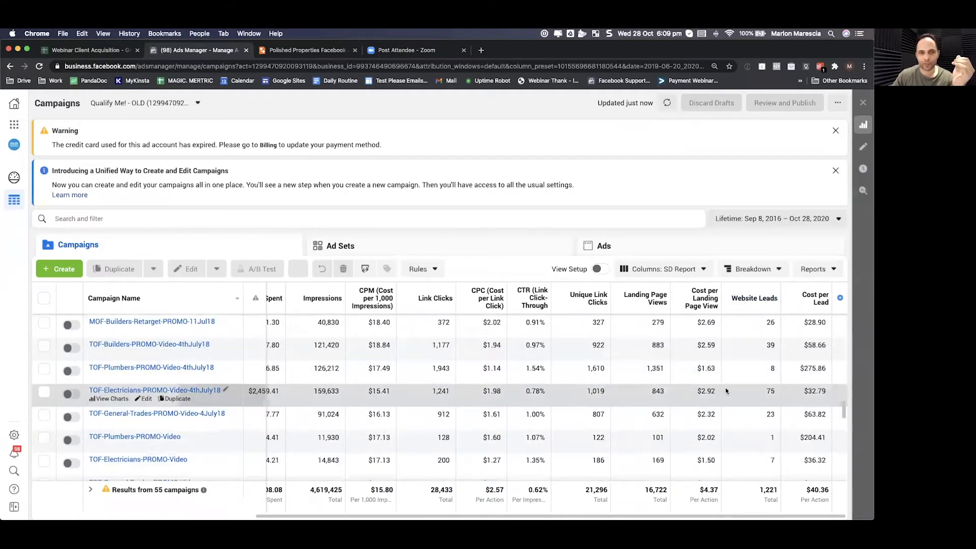
scroll(726, 391, "up", 5)
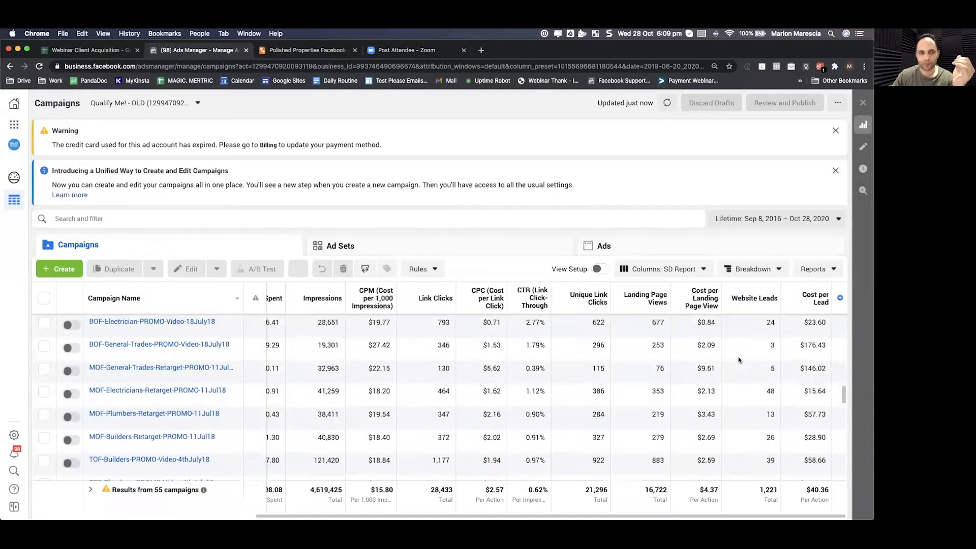
scroll(755, 335, "up", 3)
scroll(757, 332, "up", 5)
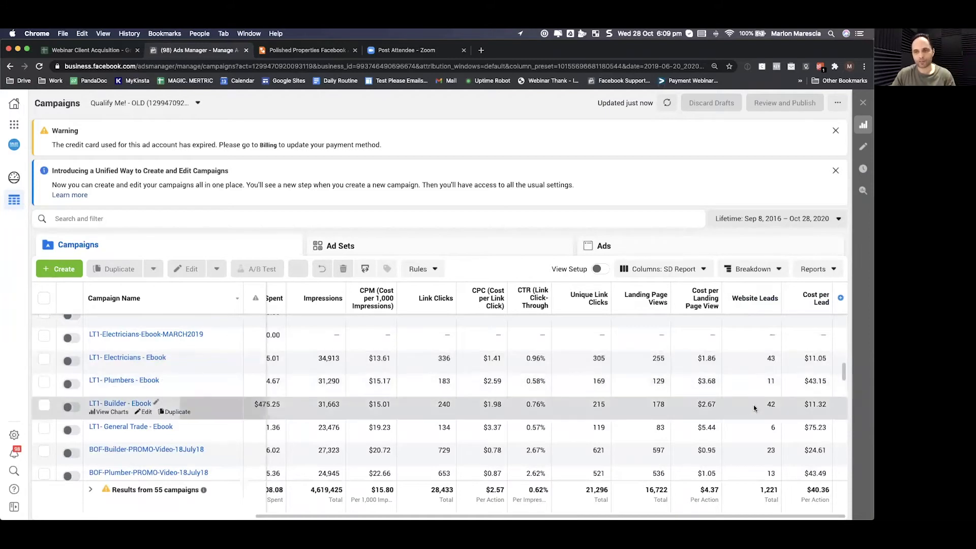
scroll(754, 404, "down", 5)
scroll(742, 395, "down", 6)
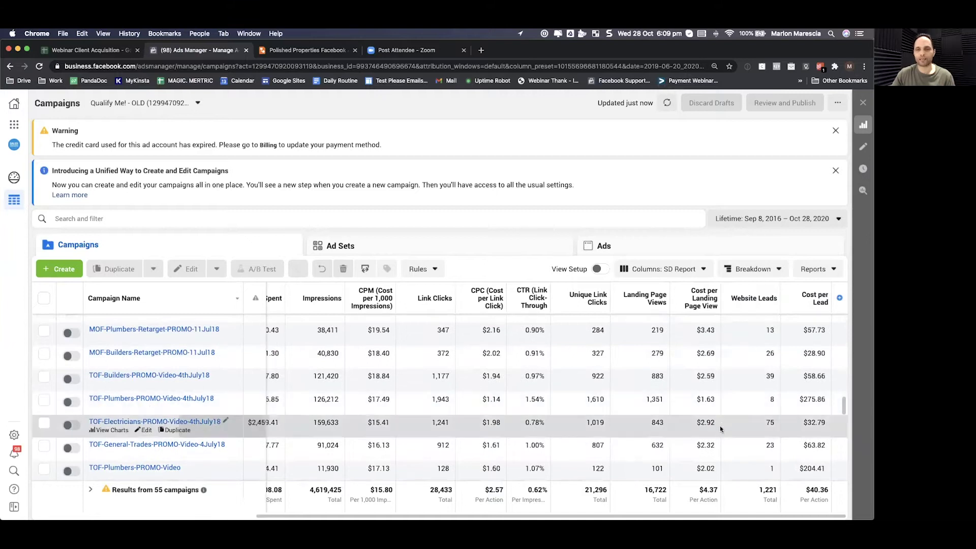
scroll(721, 425, "down", 3)
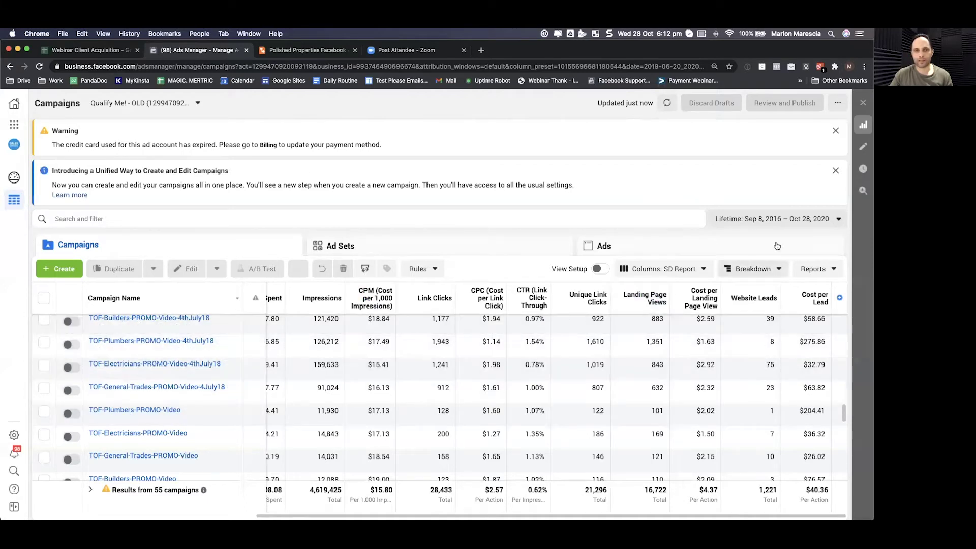
Step: Dismiss the unified campaign editing notice and the expired credit card warning above the campaign list
left_click(835, 170)
left_click(835, 131)
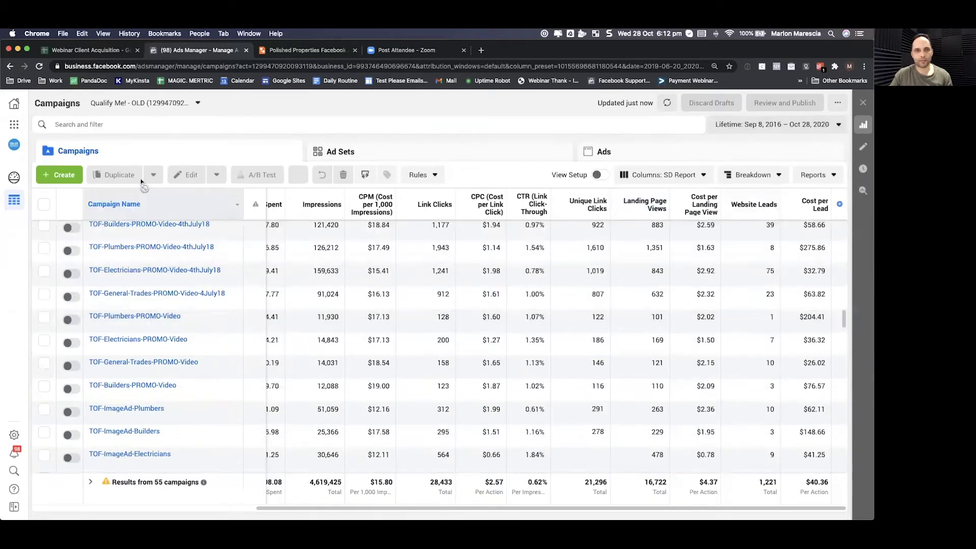
Step: Switch to the SD Demo ad account and dismiss its expired credit card warning and unified campaign editing notice
left_click(140, 103)
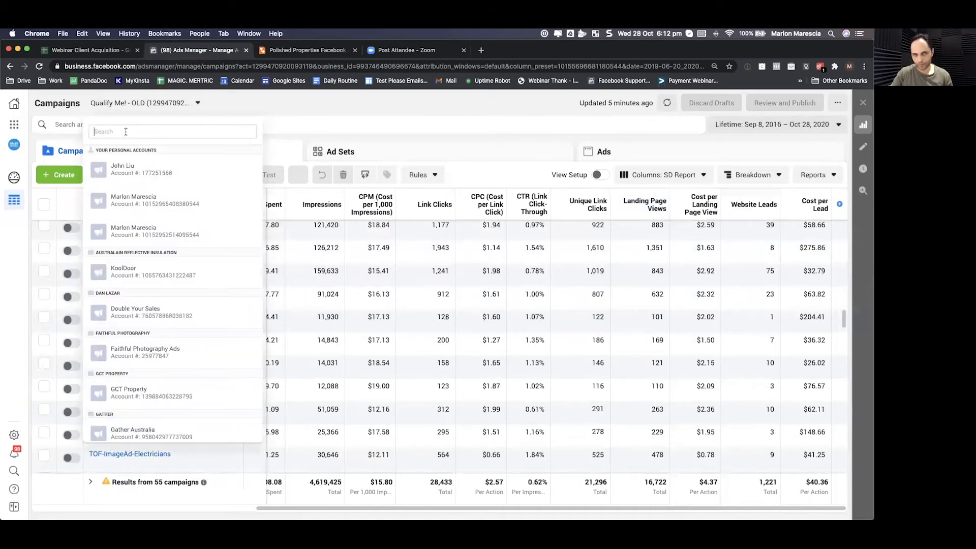
type("market")
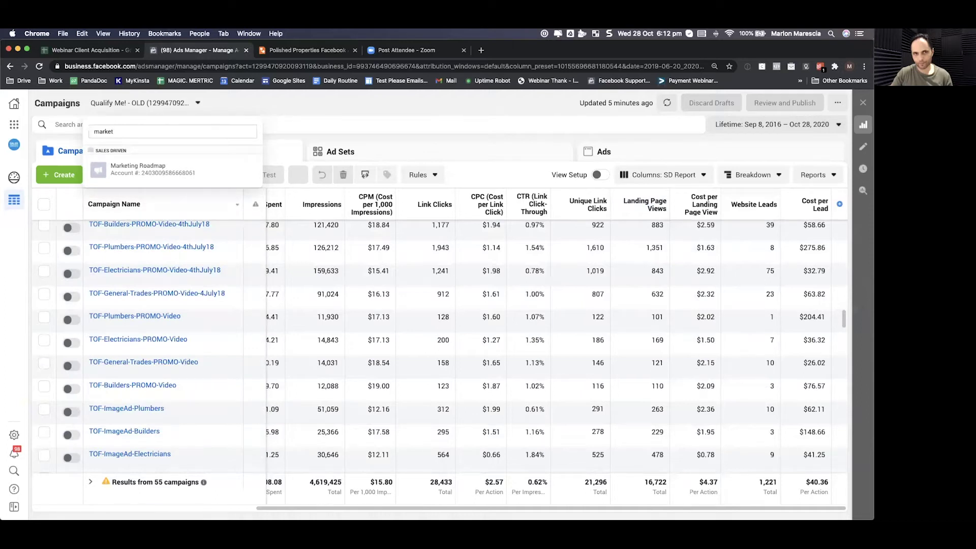
key("BackSpace")
key("BackSpace")
key("BackSpace")
key("BackSpace")
key("BackSpace")
key("BackSpace")
type("demo")
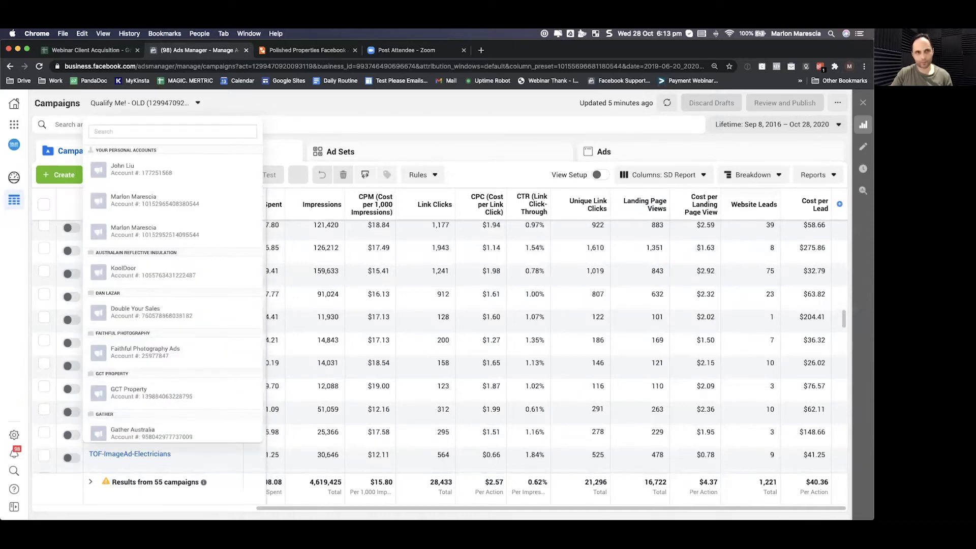
left_click(113, 173)
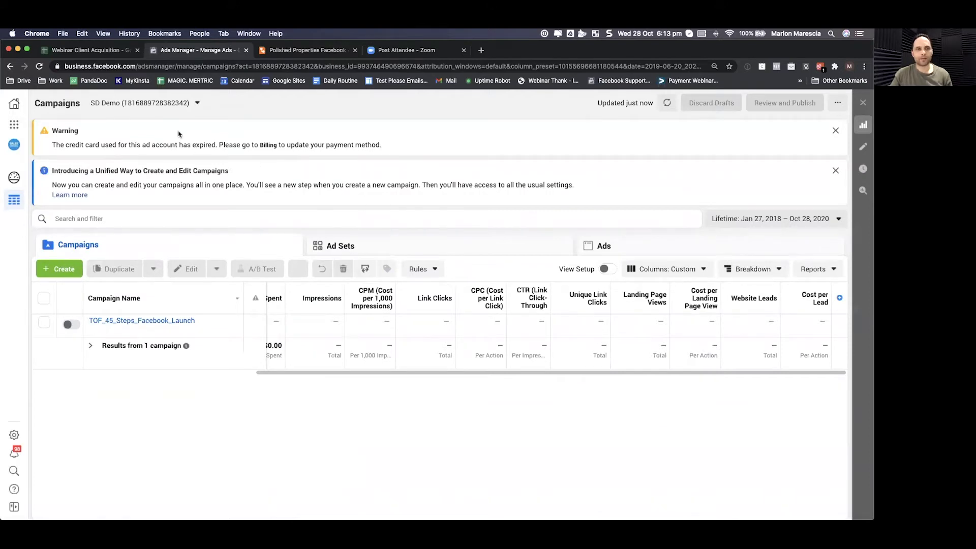
left_click(835, 131)
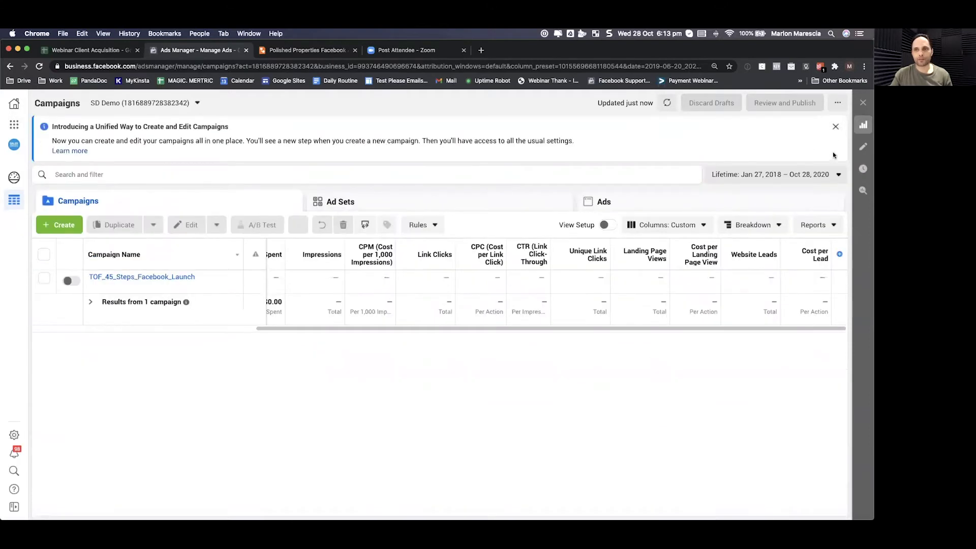
left_click(836, 129)
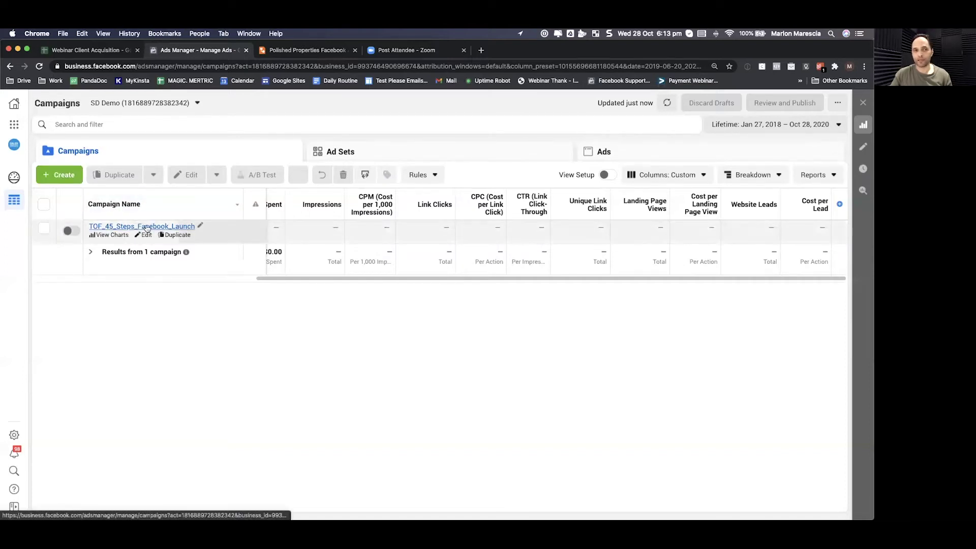
Step: Create a new Auction campaign with the Conversions objective
left_click(64, 175)
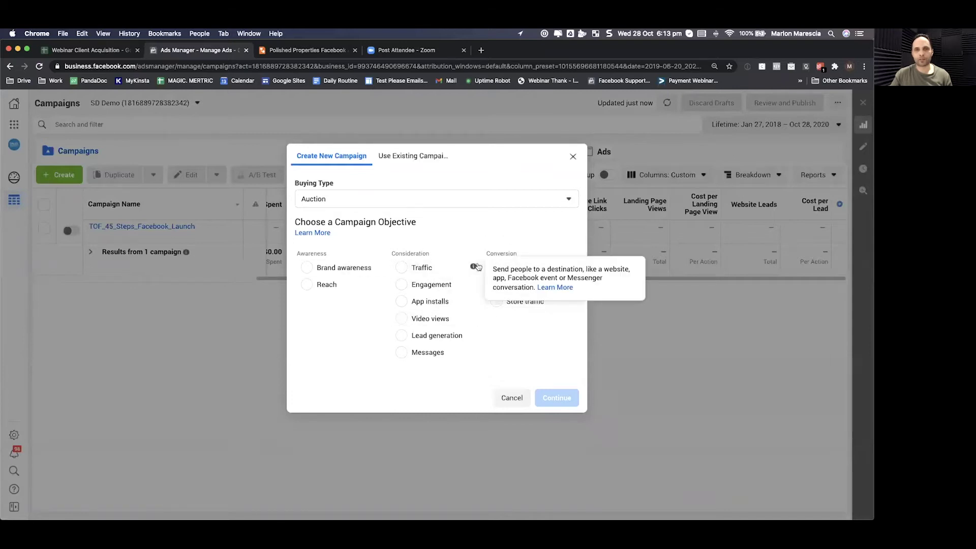
left_click(496, 267)
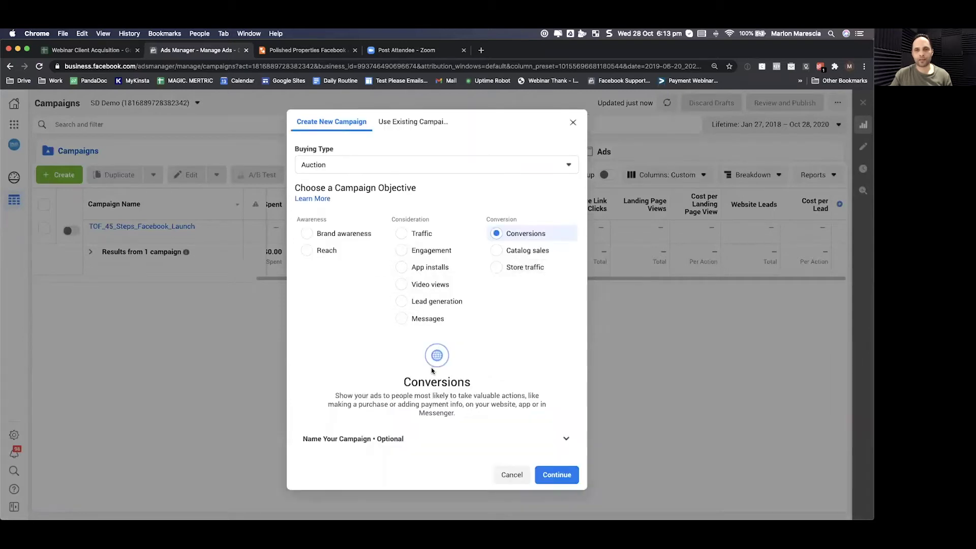
left_click(559, 475)
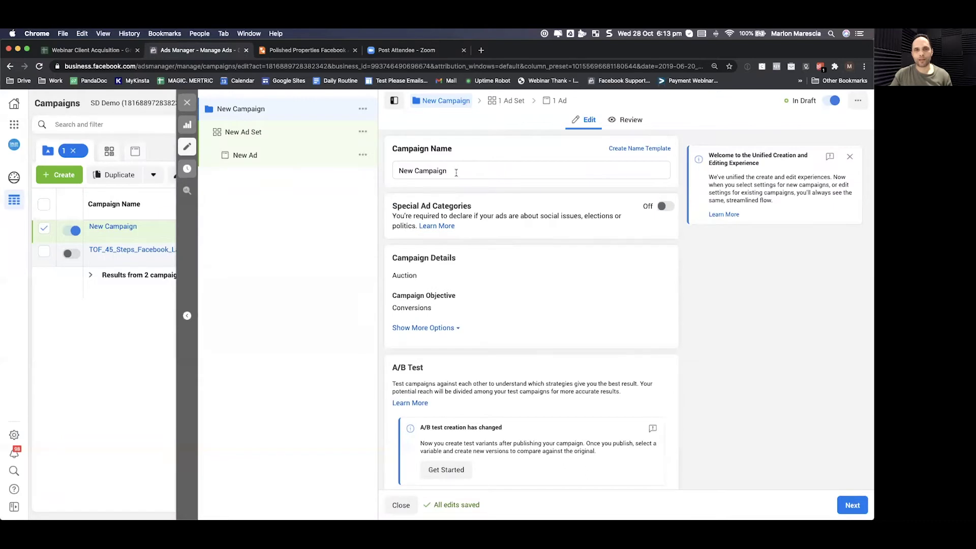
Step: Name the new campaign "TOF | Retargeting"
triple_click(456, 172)
type("TOF ")
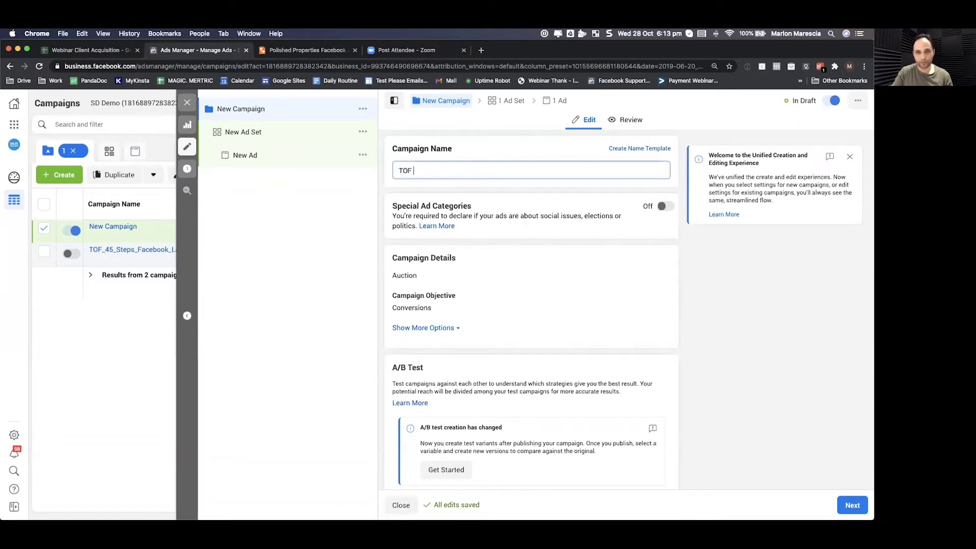
type("| REtargeting")
left_click(423, 171)
key("BackSpace")
type("e")
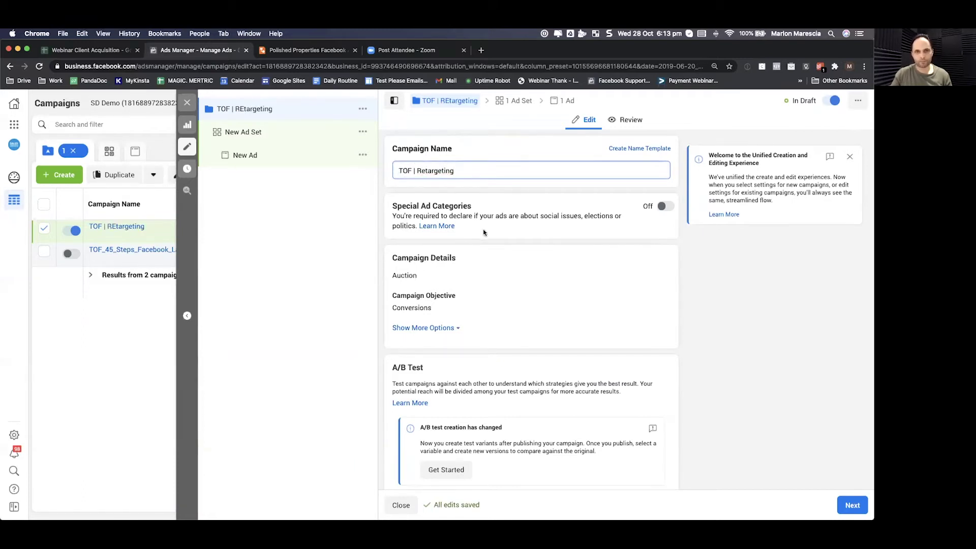
Step: Choose Lead as the website conversion event of the campaign's new ad set
scroll(483, 232, "down", 2)
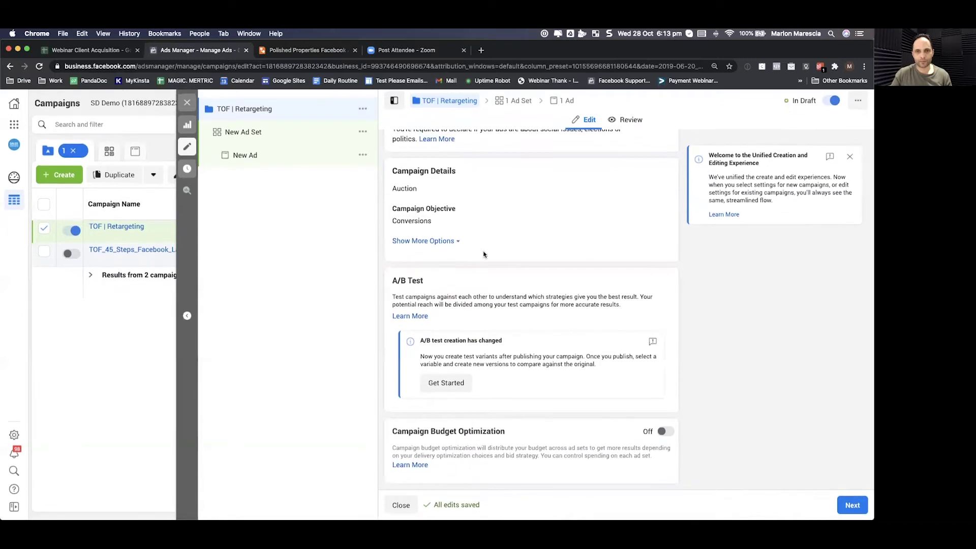
left_click(235, 132)
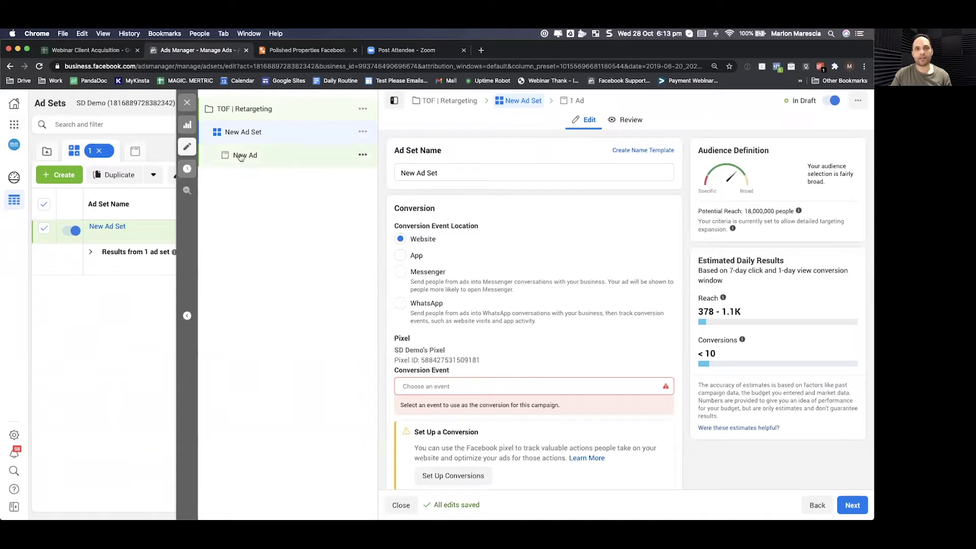
left_click(459, 386)
scroll(449, 309, "down", 3)
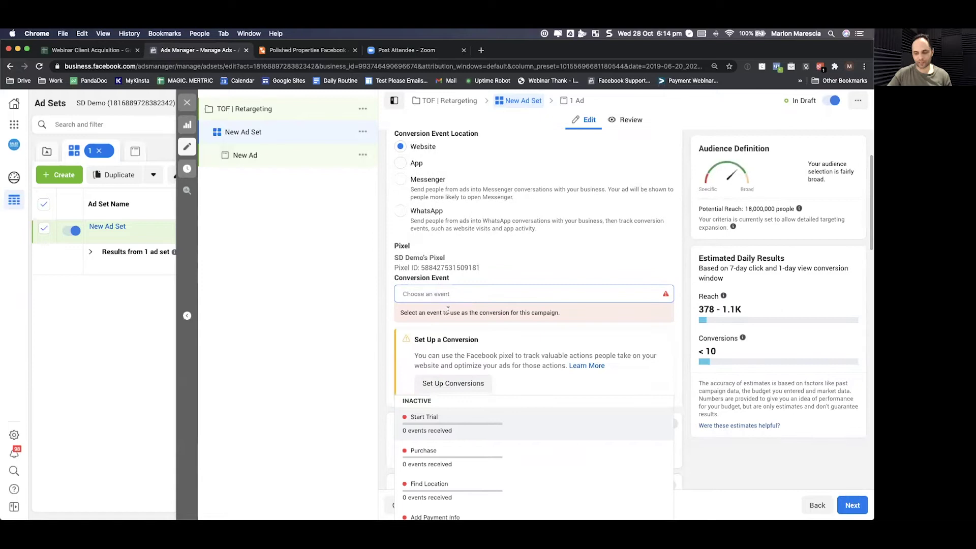
type("lead")
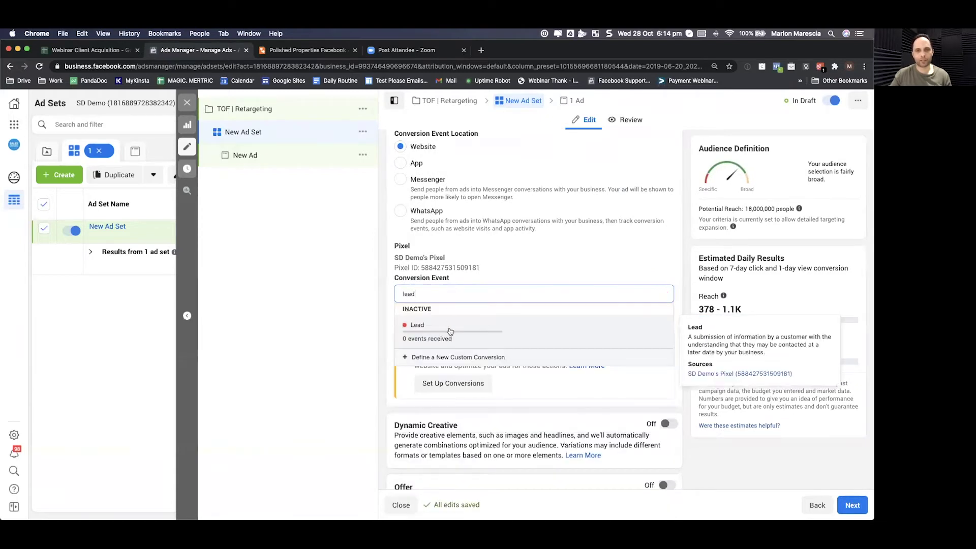
left_click(450, 329)
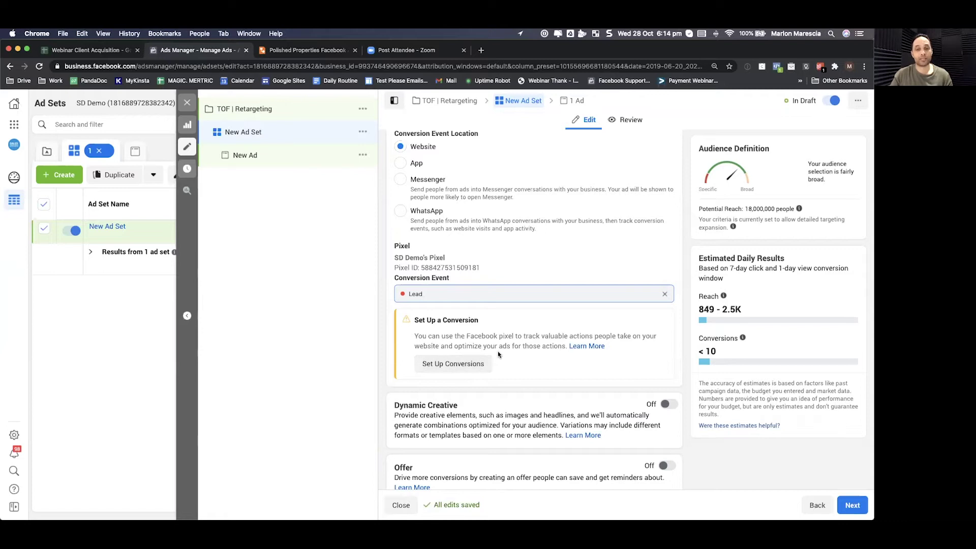
Step: Set the ad set's daily budget to $5.00 AUD
scroll(498, 355, "down", 5)
scroll(499, 354, "down", 2)
left_click(569, 259)
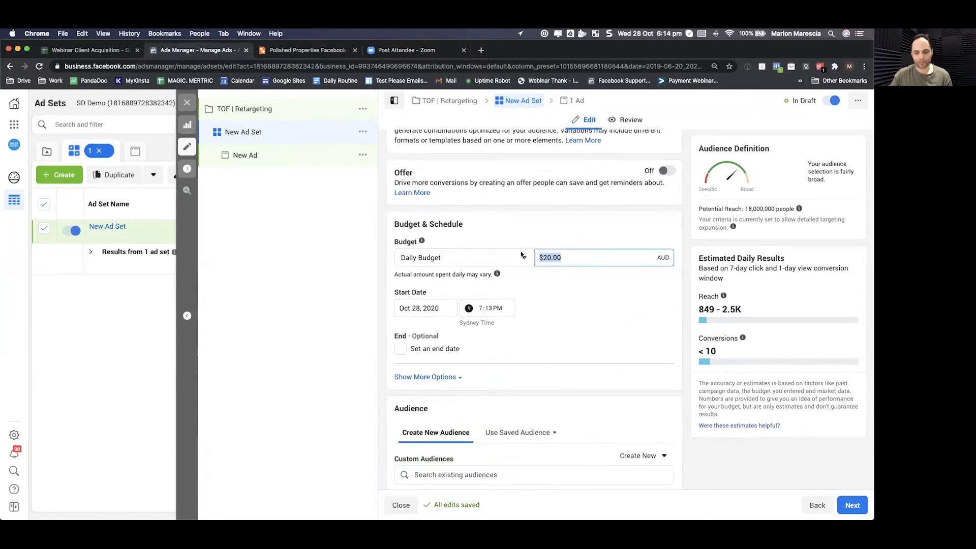
type("5")
key("Tab")
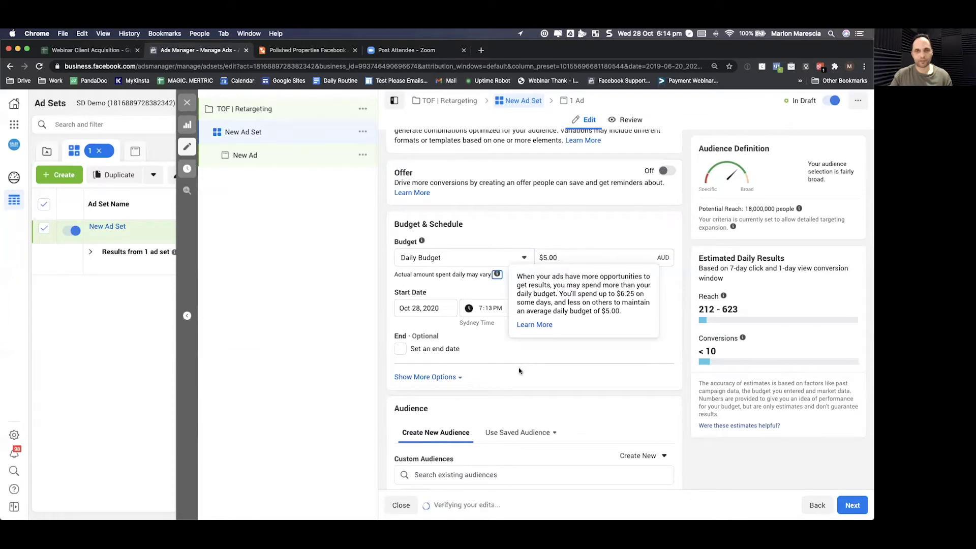
Step: Change the ad set's optimization for ad delivery to Landing Page Views
scroll(519, 370, "down", 5)
scroll(519, 371, "down", 2)
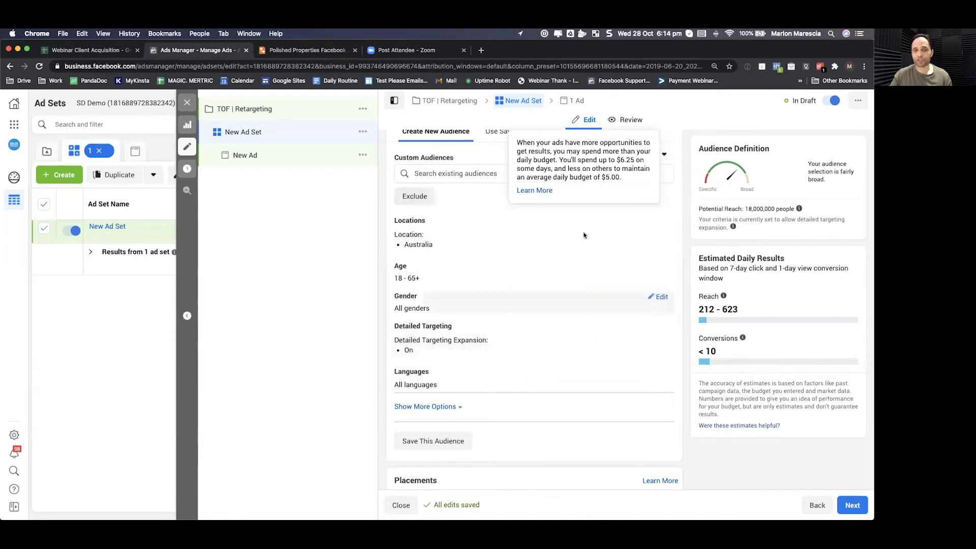
scroll(562, 385, "down", 1)
scroll(563, 385, "down", 5)
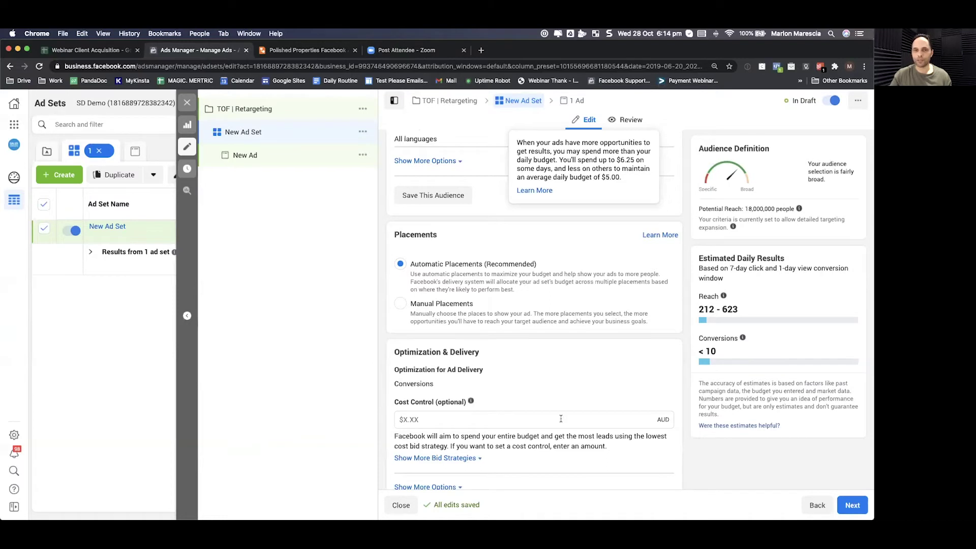
scroll(572, 393, "down", 1)
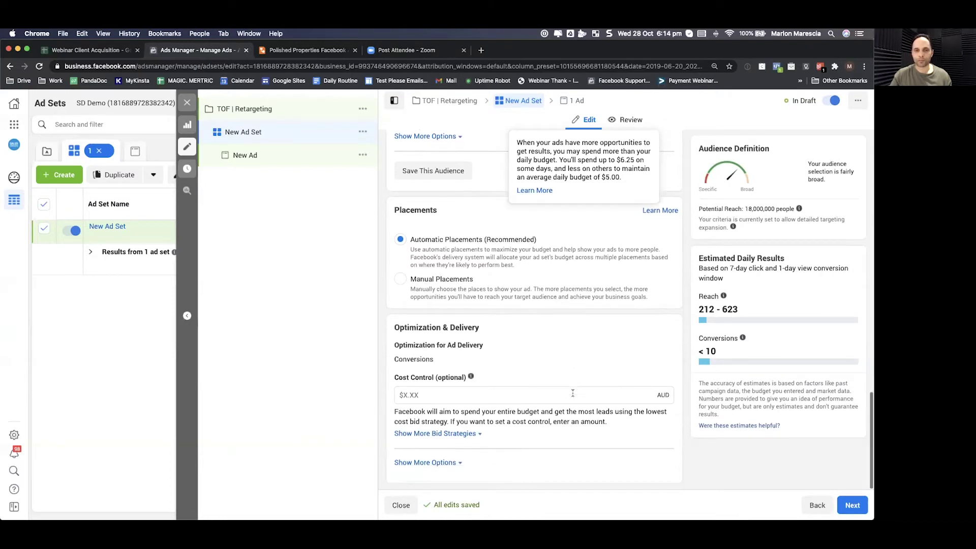
mouse_move(442, 354)
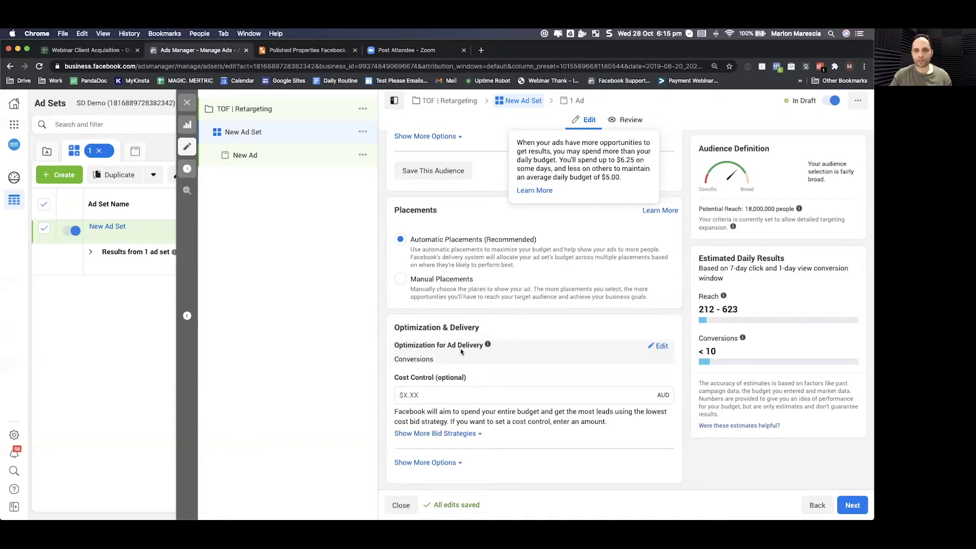
left_click(661, 347)
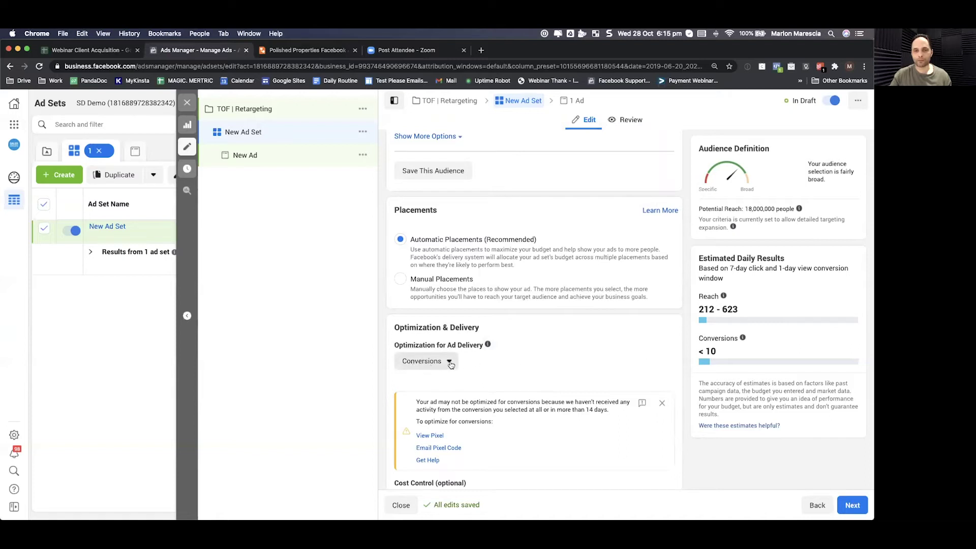
left_click(415, 362)
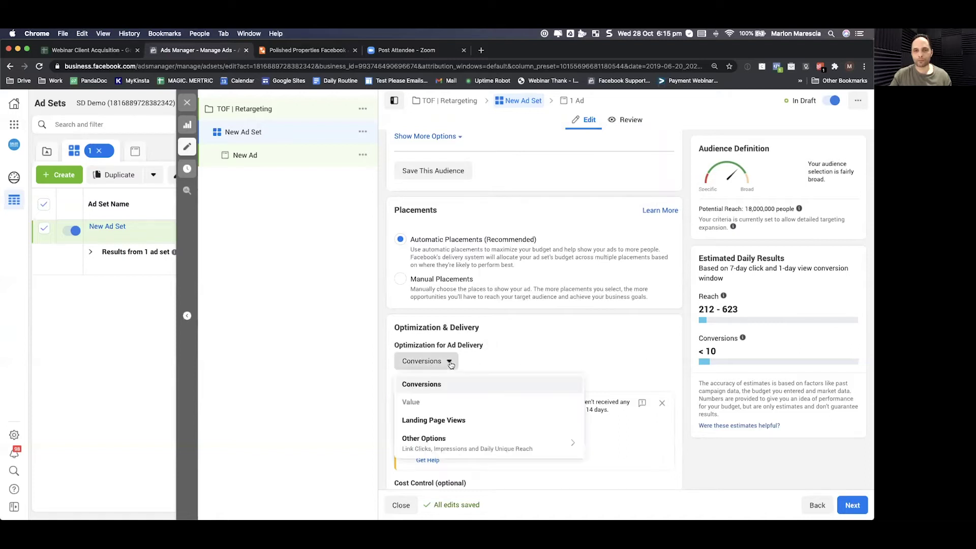
left_click(417, 421)
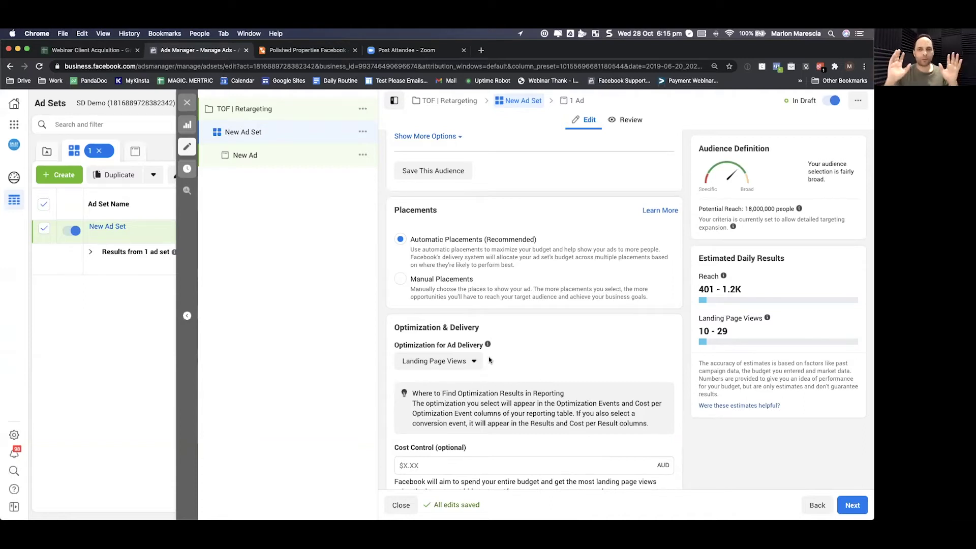
Step: Review the available ad delivery optimization options, keeping Landing Page Views selected
left_click(448, 362)
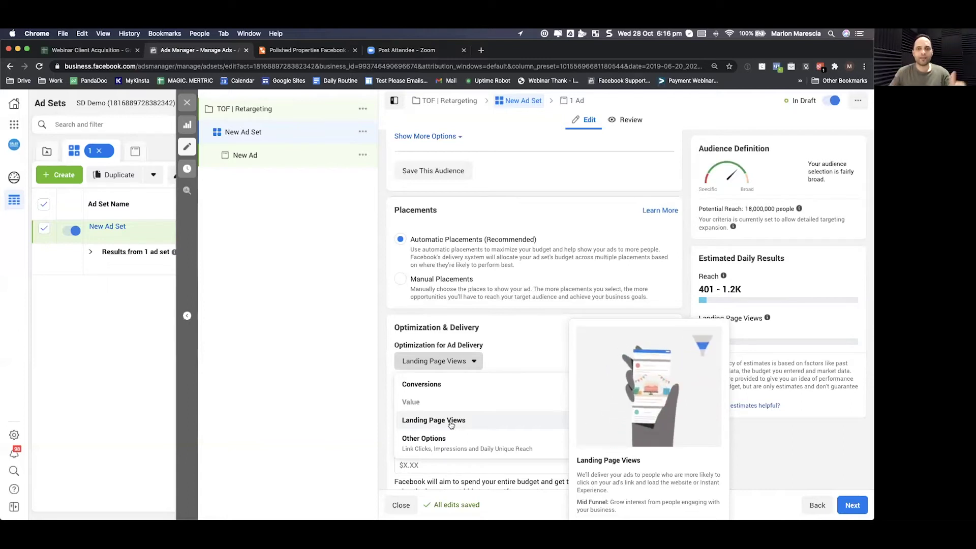
left_click(451, 424)
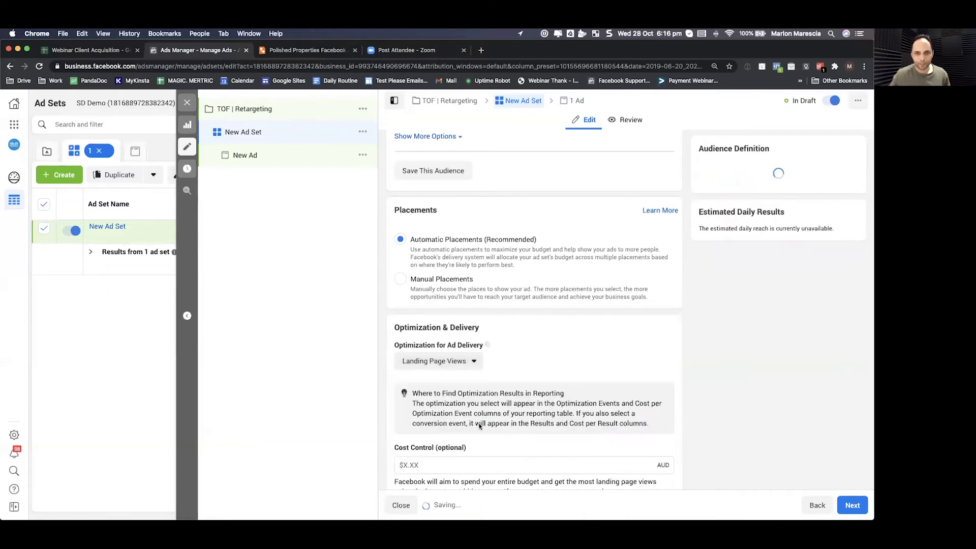
left_click(471, 362)
mouse_move(427, 442)
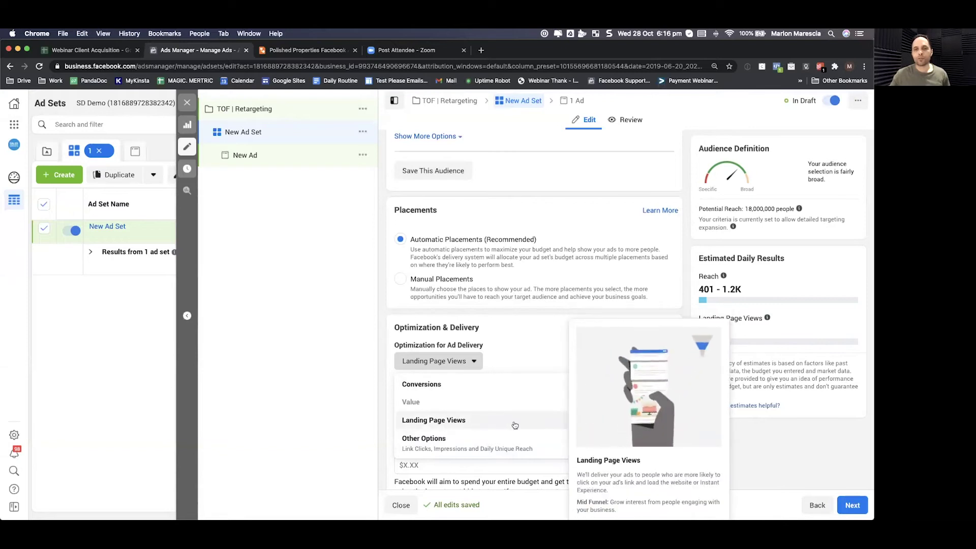
left_click(472, 425)
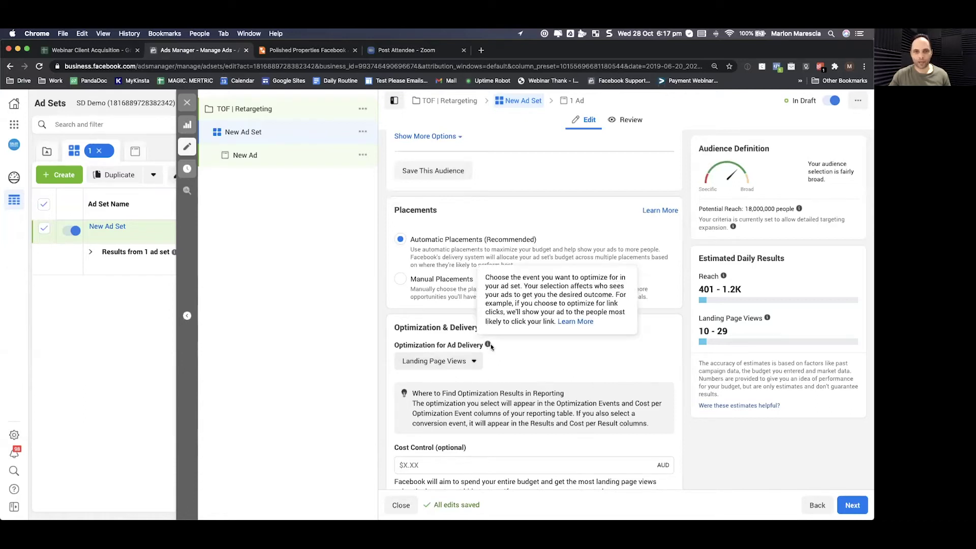
Step: Open the new ad under the ad set and enter "THis is Ad #1" as its primary text
scroll(491, 351, "up", 12)
scroll(492, 351, "up", 4)
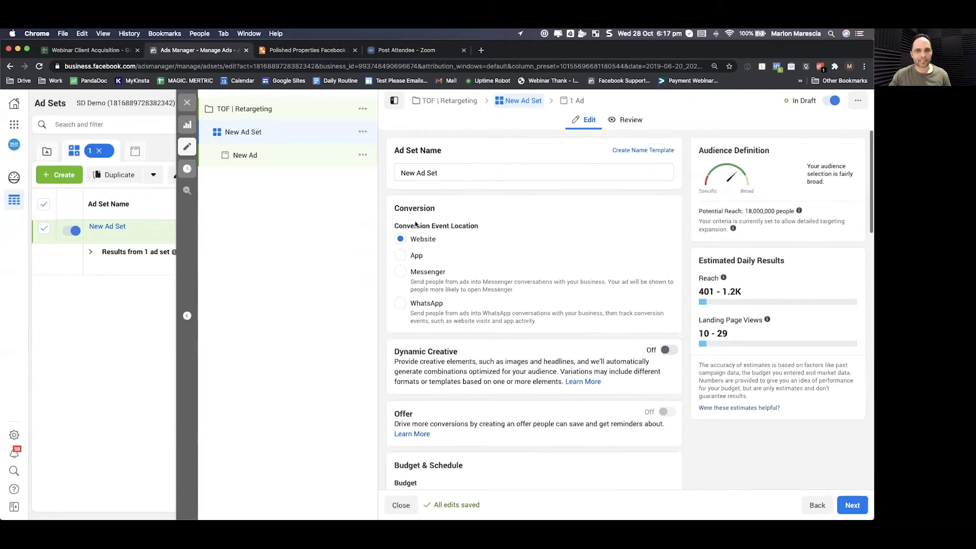
left_click(273, 157)
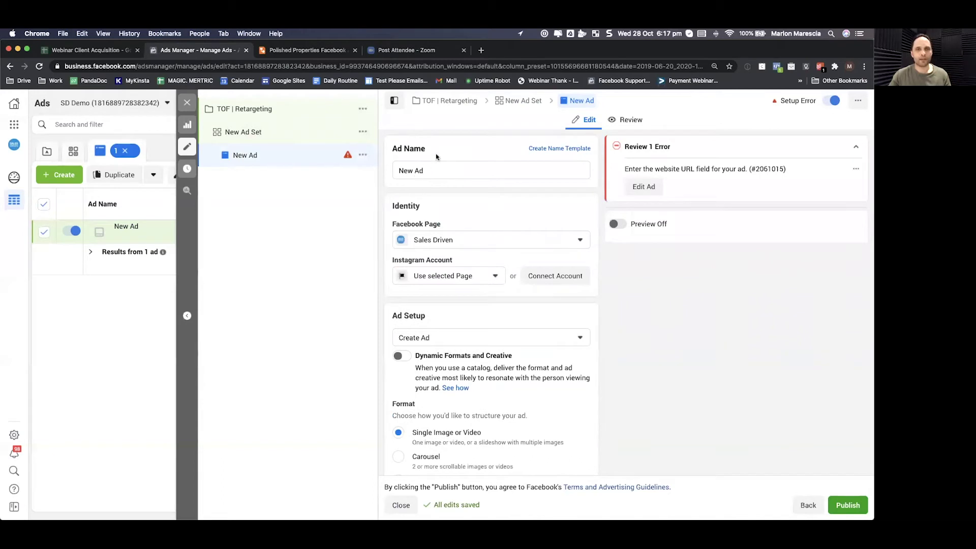
scroll(449, 211, "down", 5)
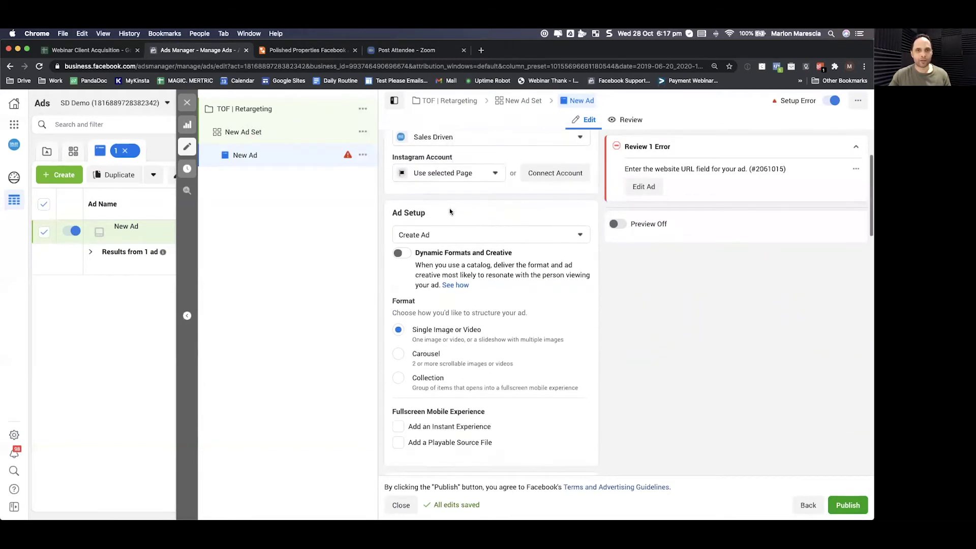
scroll(449, 212, "down", 5)
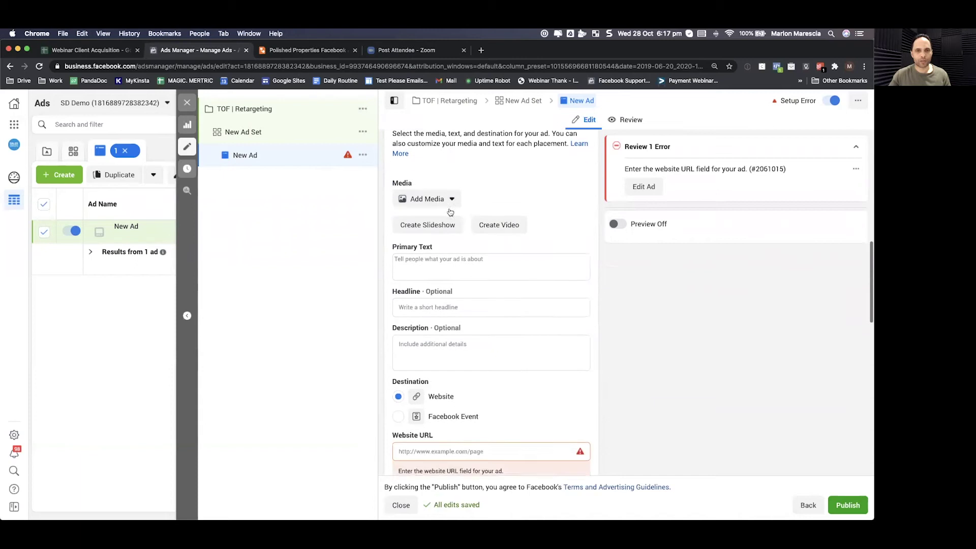
left_click(429, 224)
type("THis")
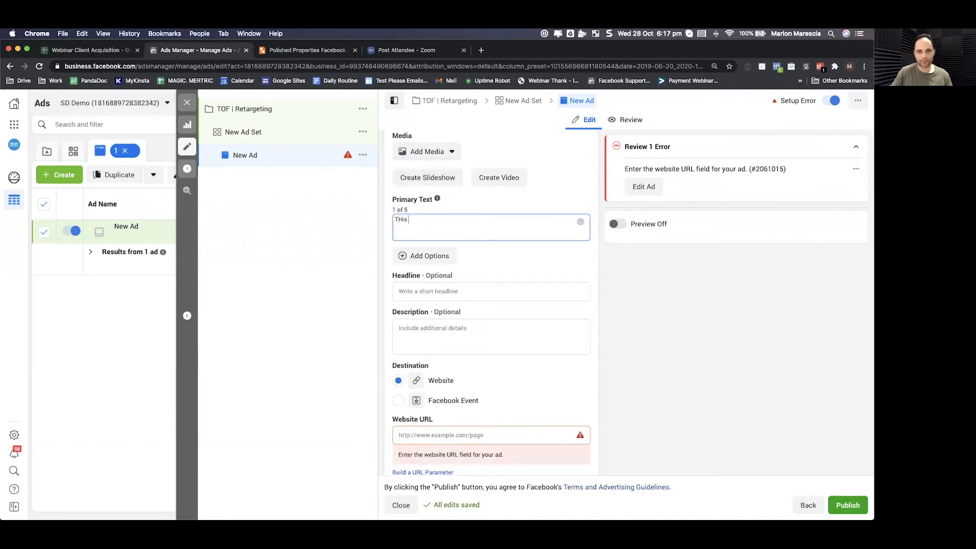
type(" is Ad #1")
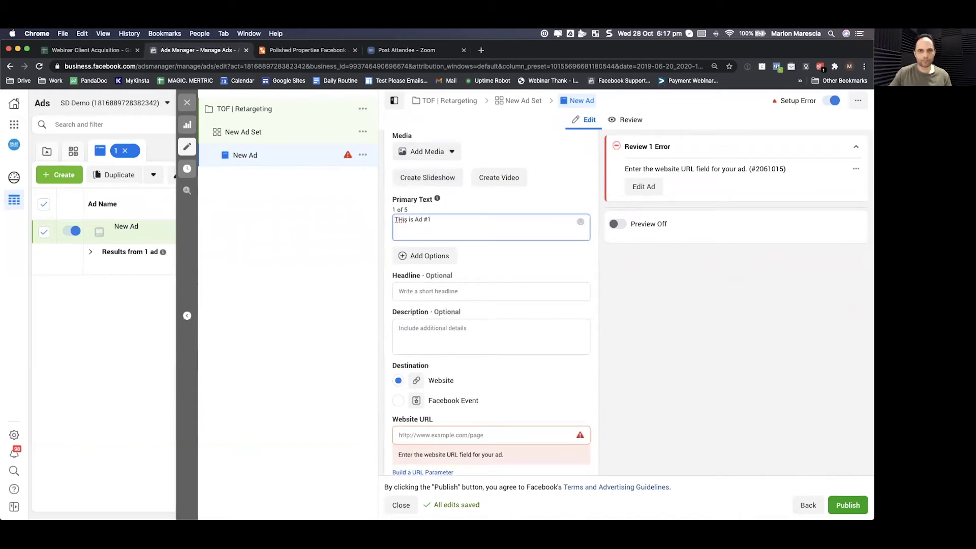
left_click(425, 291)
type("Ad #1")
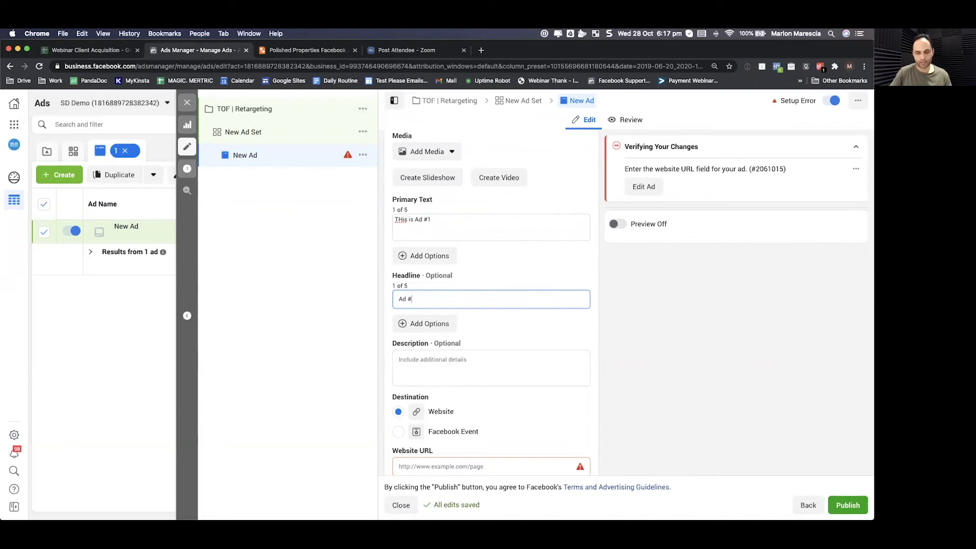
left_click(476, 466)
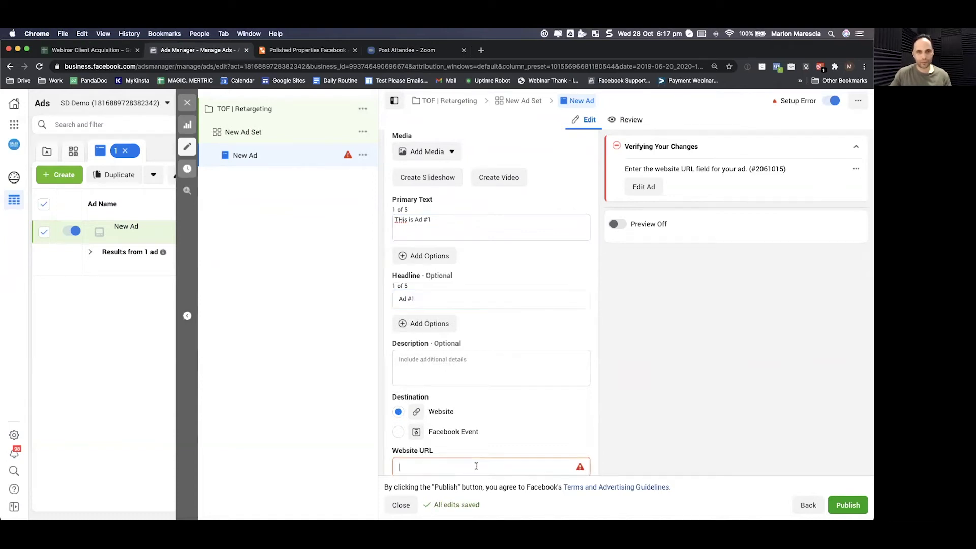
type("www.t")
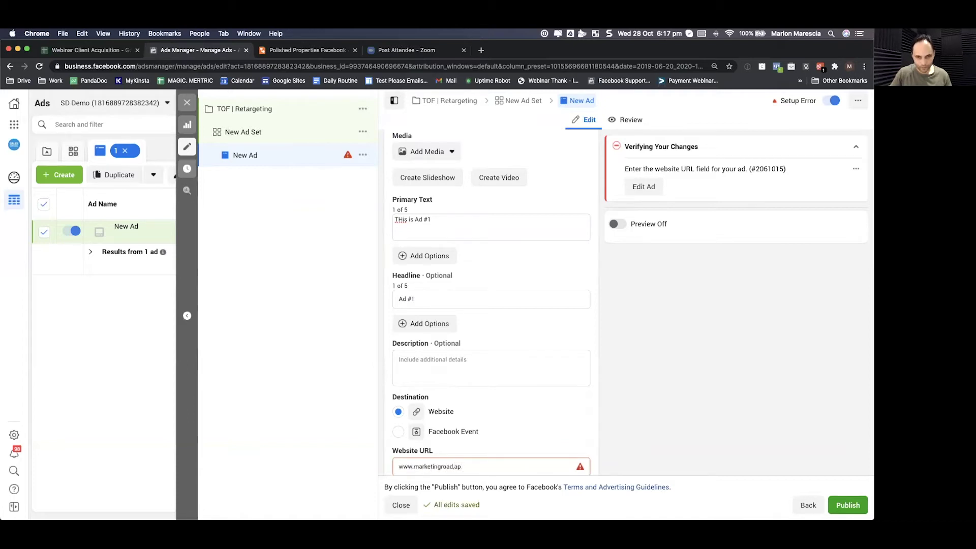
type("arketingroadmap.co")
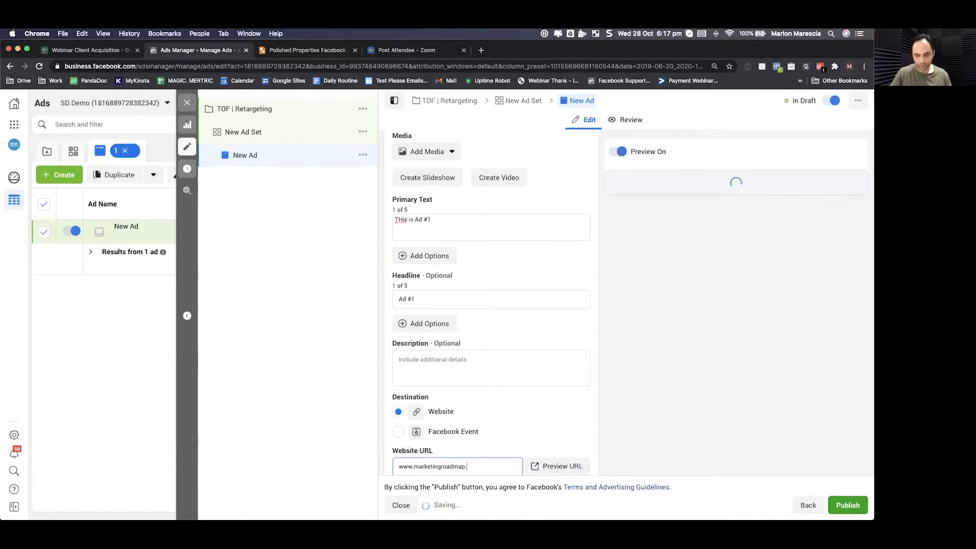
Step: Review the new ad's remaining settings, including call to action, tracking, identity, format and ad creative
scroll(526, 411, "down", 2)
scroll(526, 410, "down", 3)
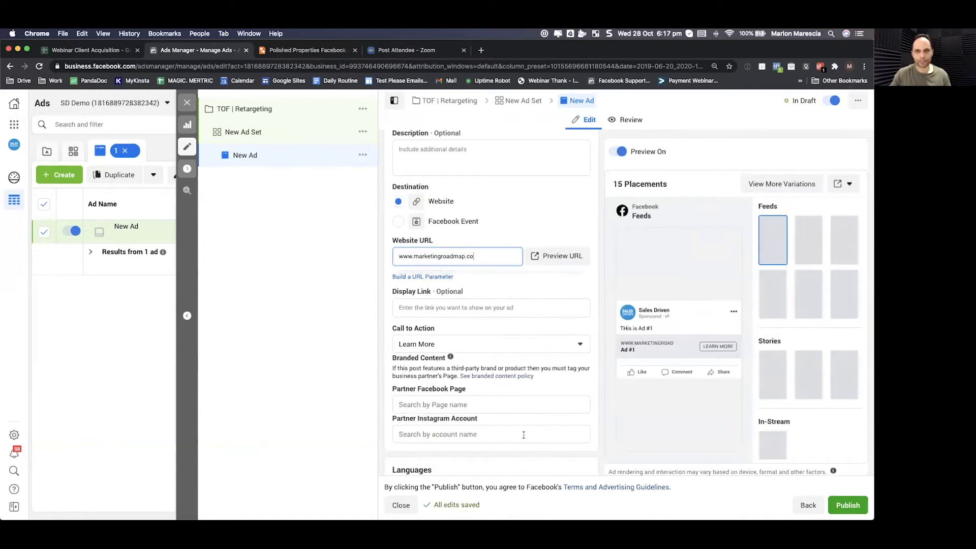
scroll(525, 436, "down", 4)
scroll(525, 436, "down", 5)
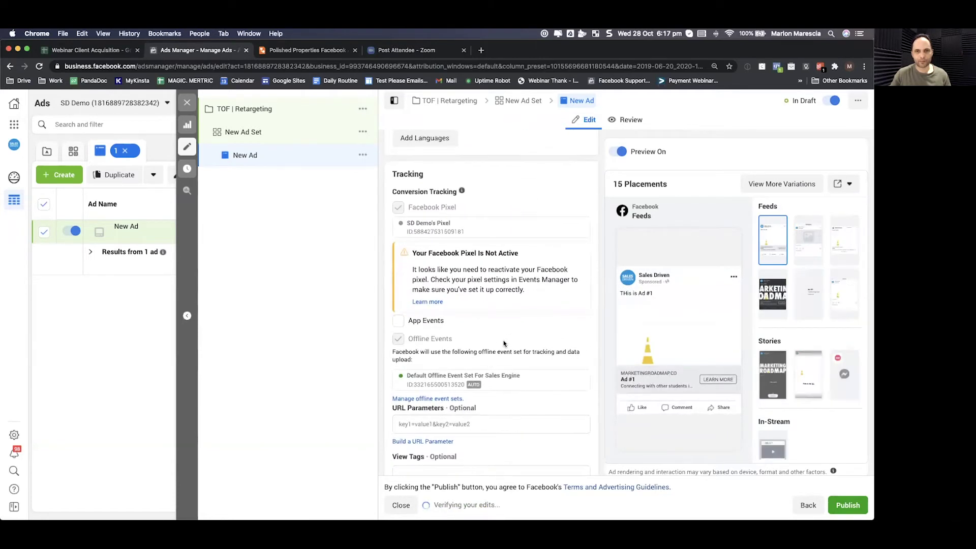
scroll(500, 342, "up", 8)
scroll(505, 341, "up", 2)
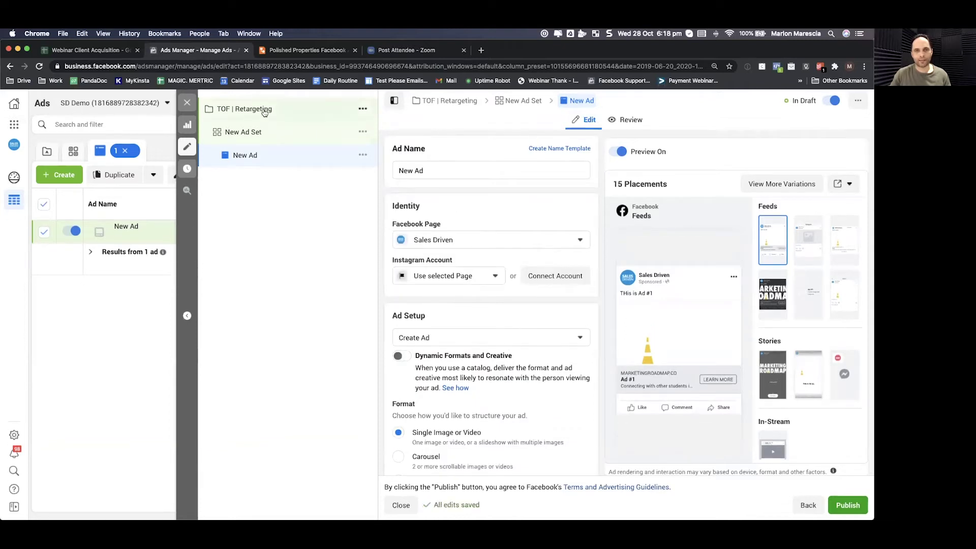
scroll(462, 262, "down", 4)
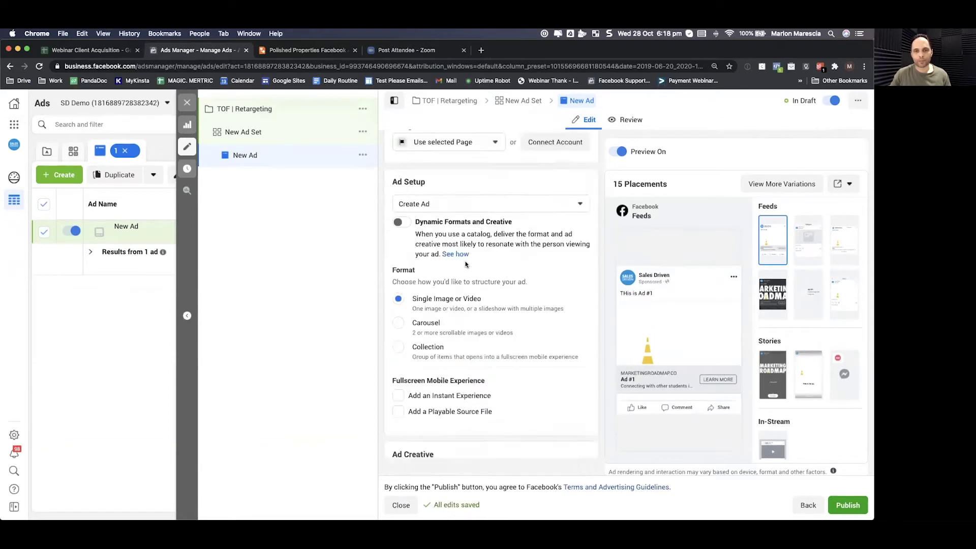
scroll(466, 264, "down", 5)
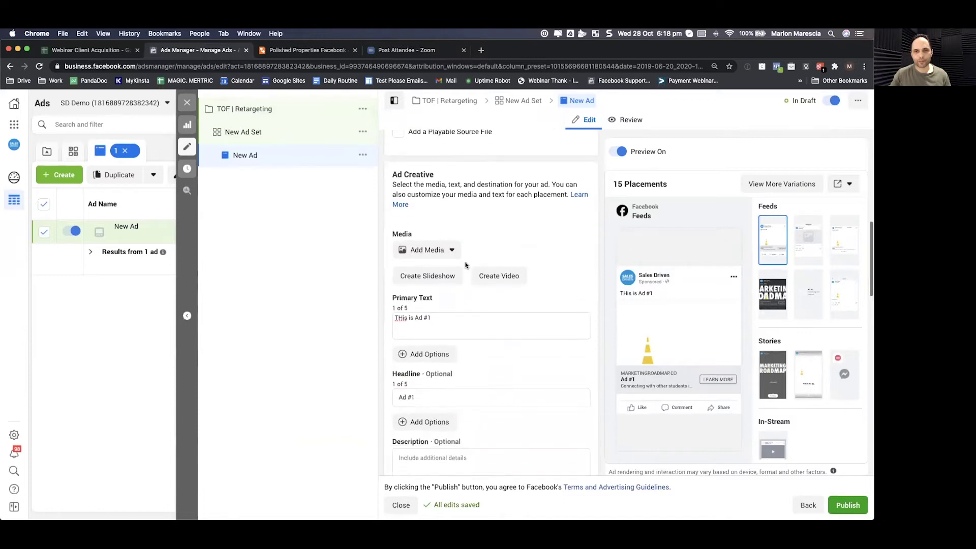
scroll(466, 265, "down", 4)
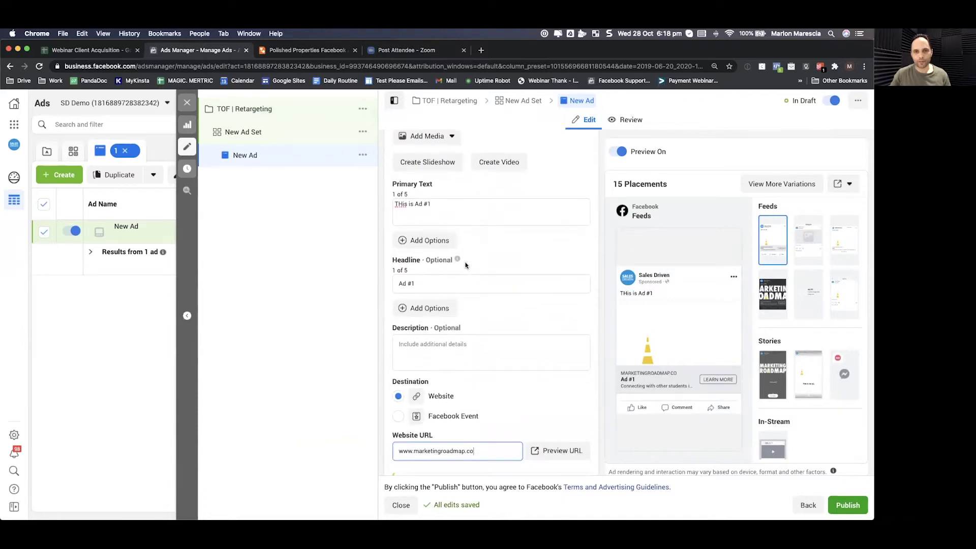
Step: Check the available sources for adding a video to the ad, leaving the selection without picking one
scroll(466, 265, "up", 5)
left_click(454, 263)
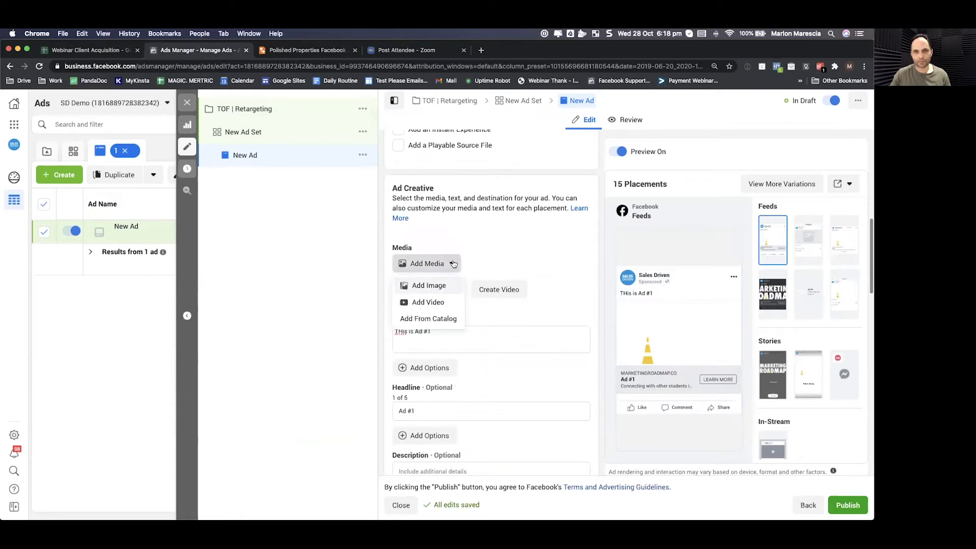
left_click(440, 302)
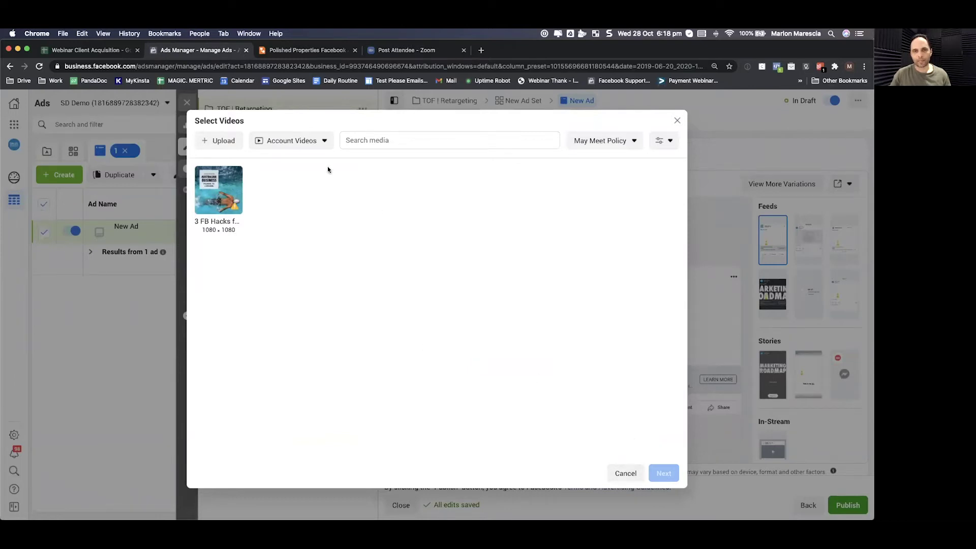
left_click(305, 140)
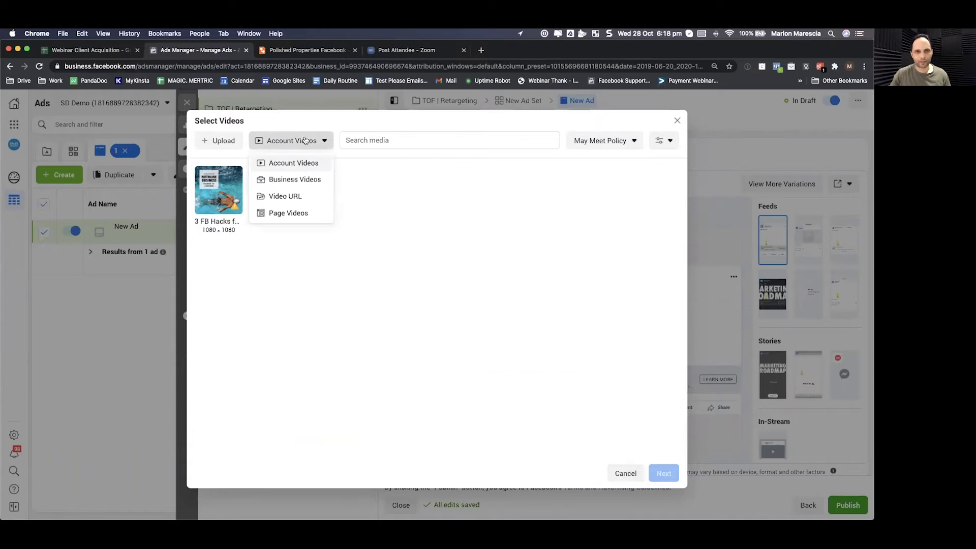
left_click(619, 400)
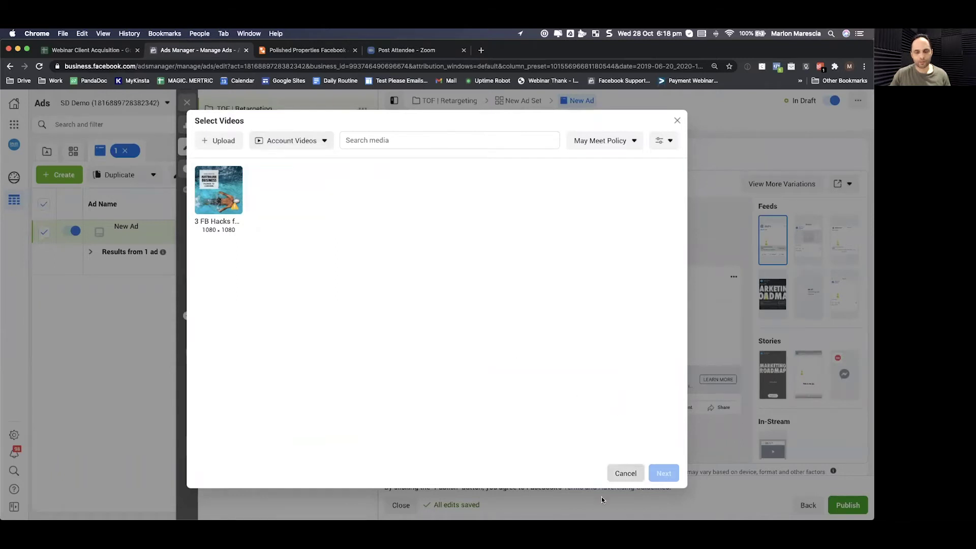
left_click(620, 473)
Step: Search the stock photos for "skateboard" and add the red skateboard picture as the ad's image
left_click(451, 263)
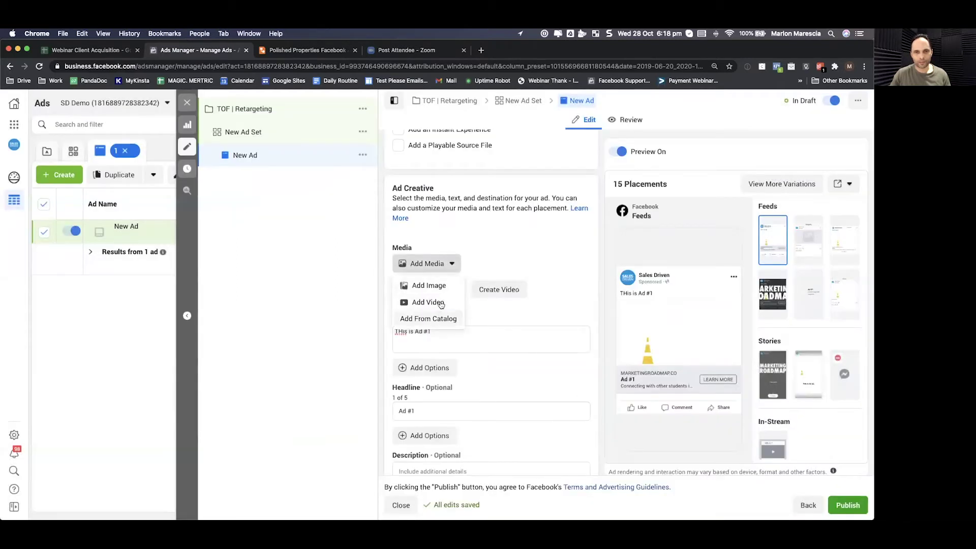
left_click(440, 286)
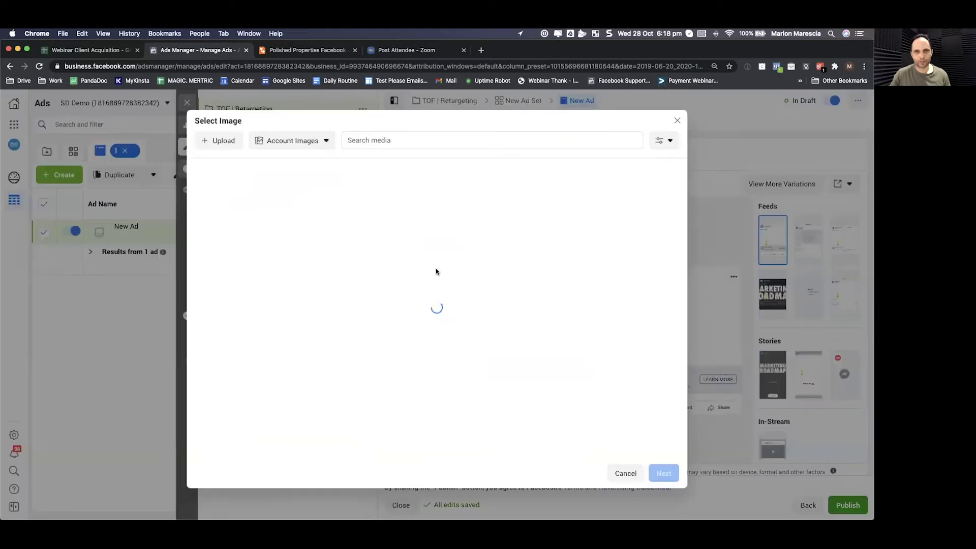
left_click(298, 139)
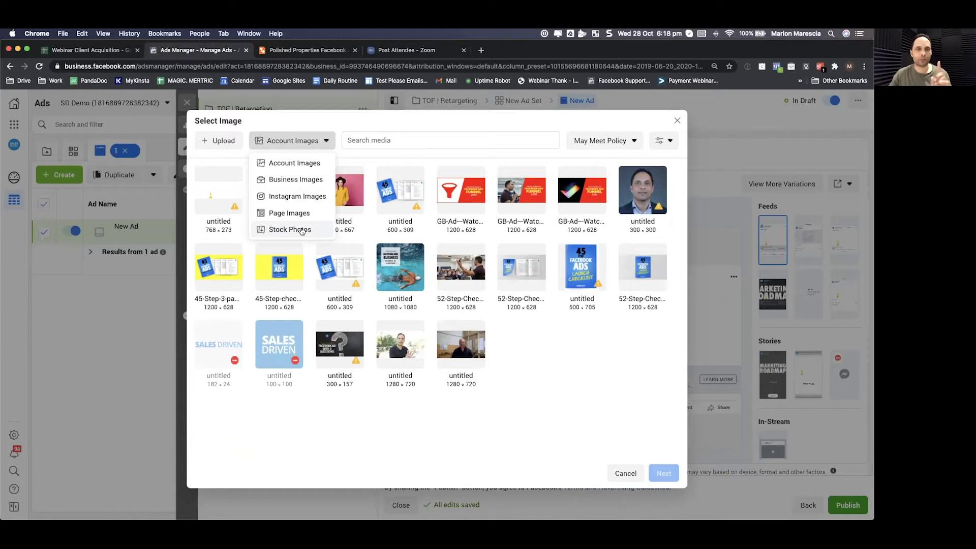
left_click(302, 230)
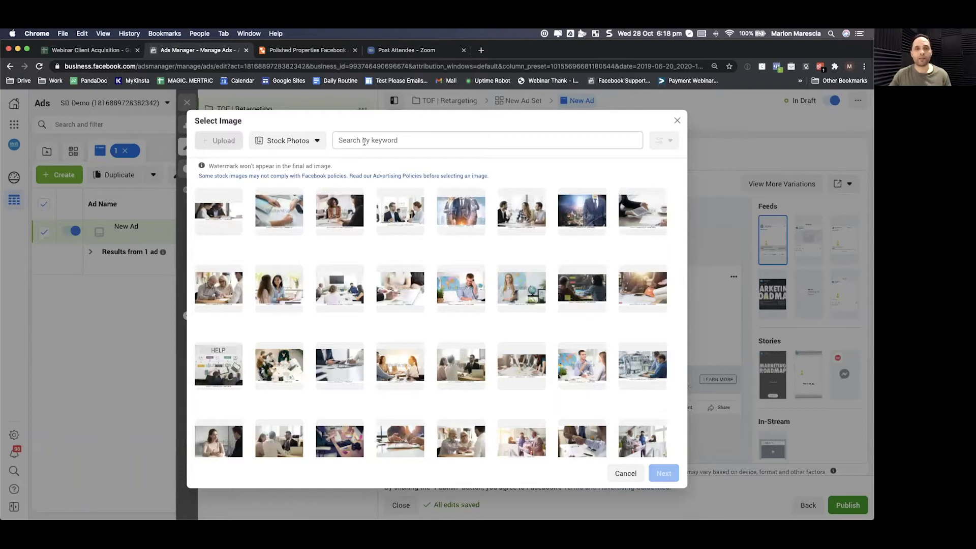
left_click(384, 143)
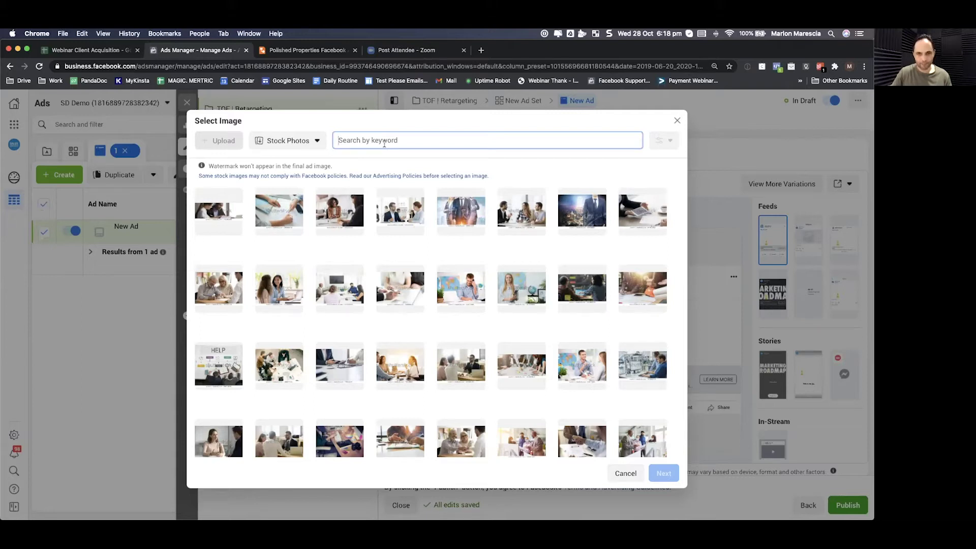
type("skateboard")
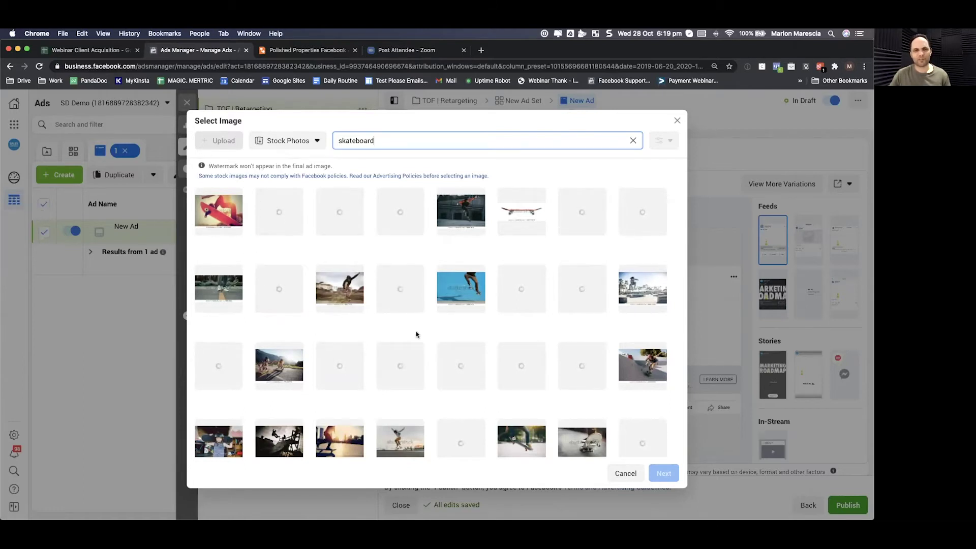
left_click(218, 211)
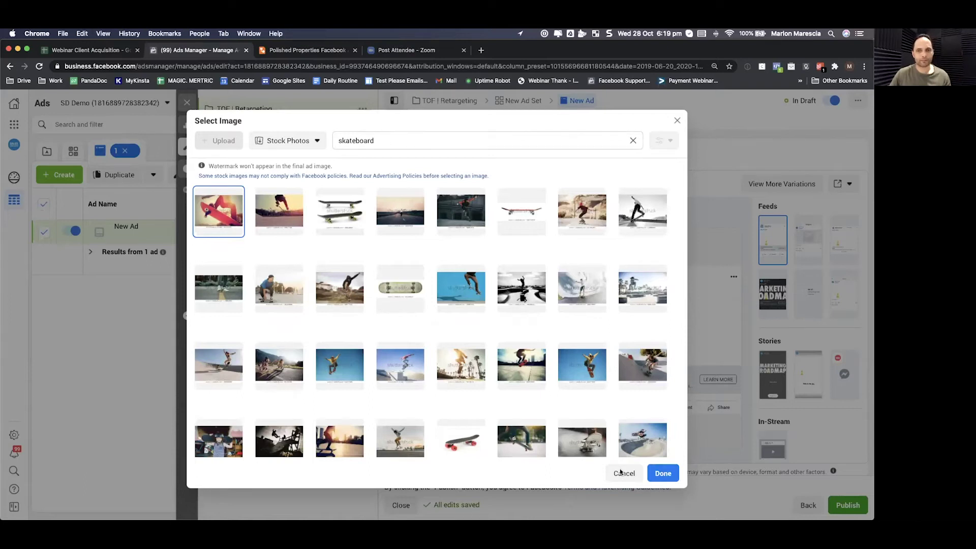
double_click(294, 392)
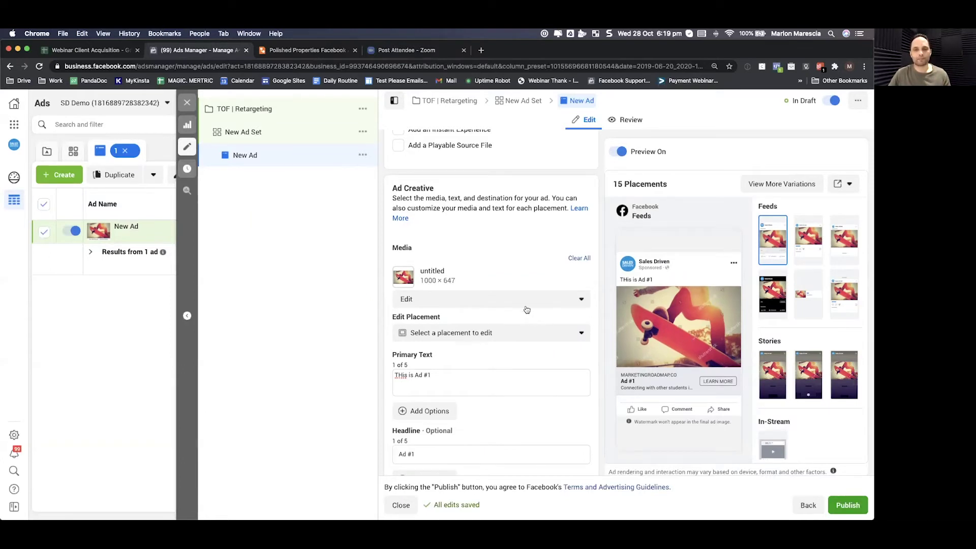
Step: Close the ad editor and return to the campaigns list containing TOF | Retargeting
left_click(187, 102)
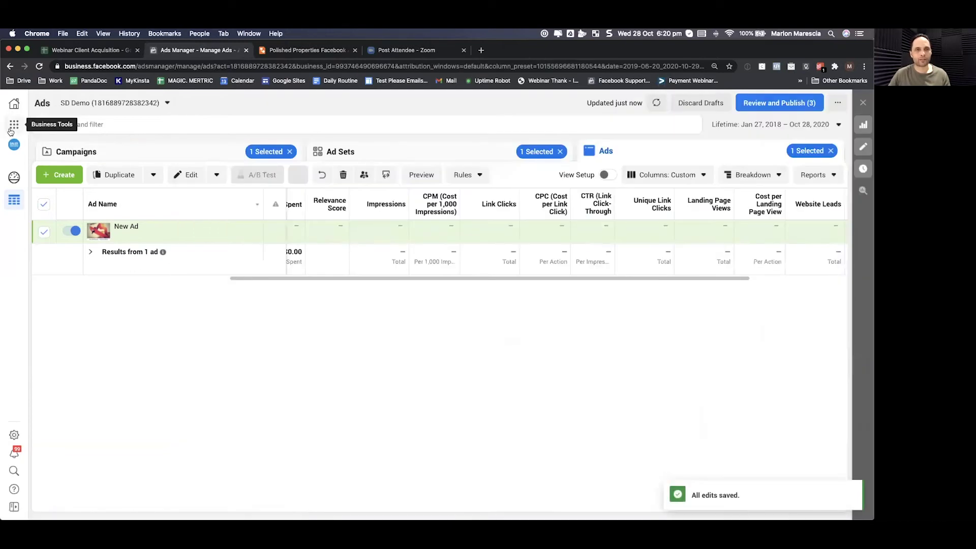
left_click(76, 151)
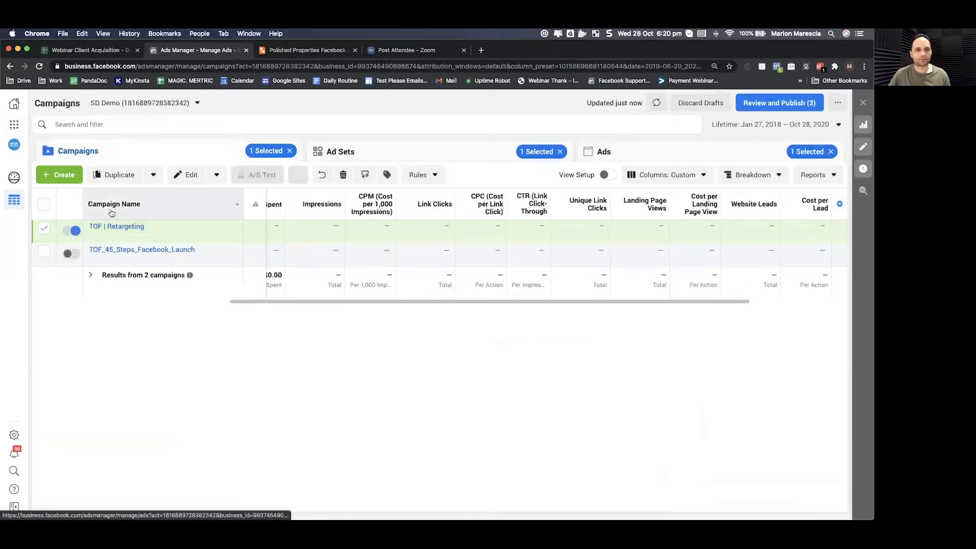
mouse_move(93, 229)
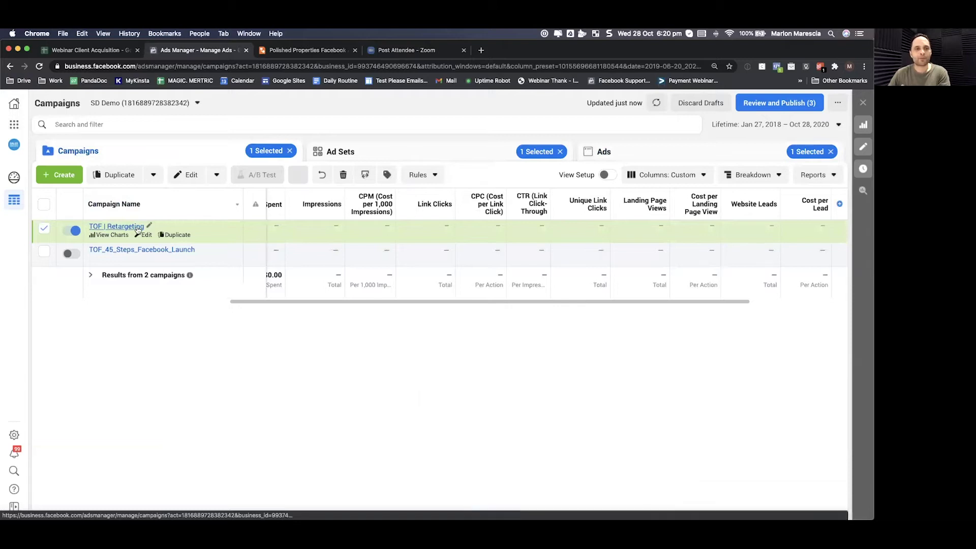
Step: Open the Audiences business tool in a new browser tab and switch to it
left_click(13, 125)
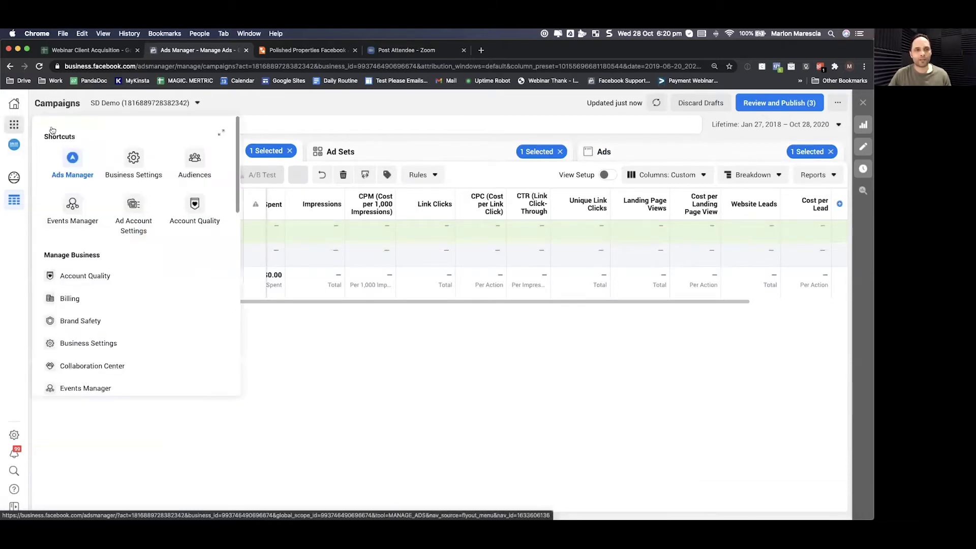
left_click(192, 178, "super")
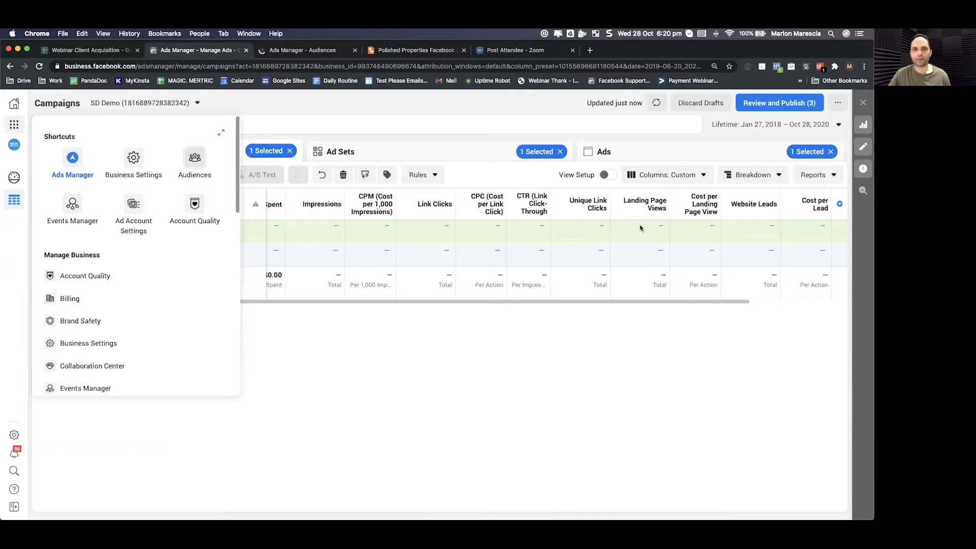
left_click(313, 50)
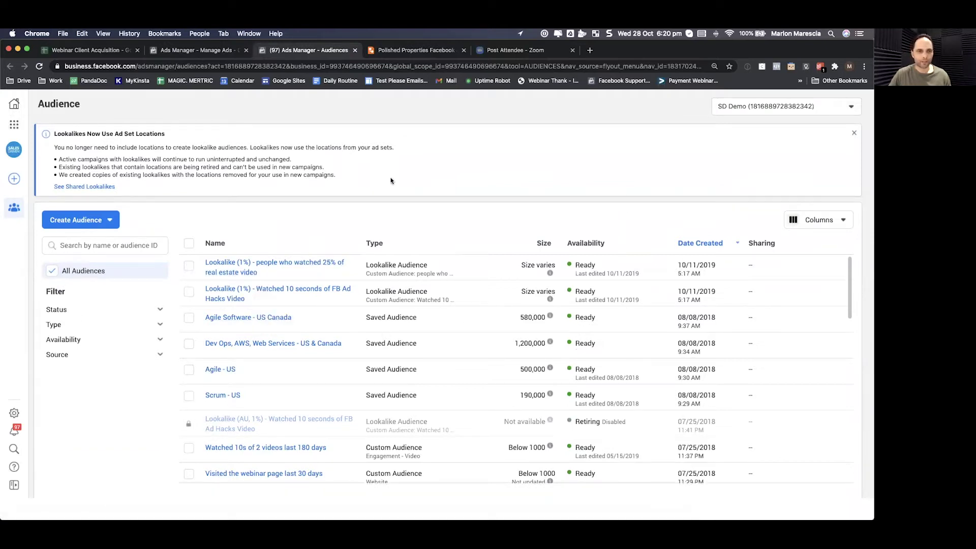
Step: Start creating a custom audience with Video as its Facebook source
left_click(111, 220)
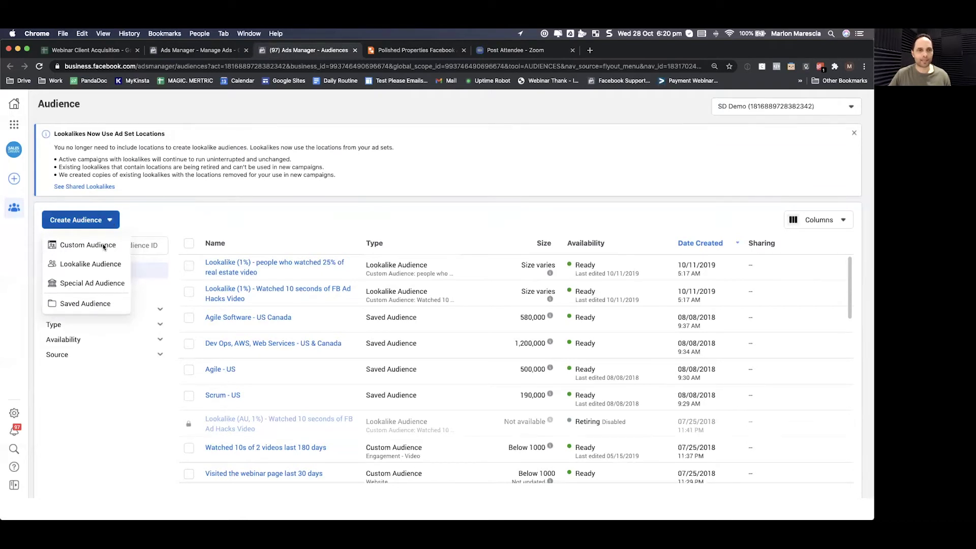
left_click(189, 232)
left_click(110, 220)
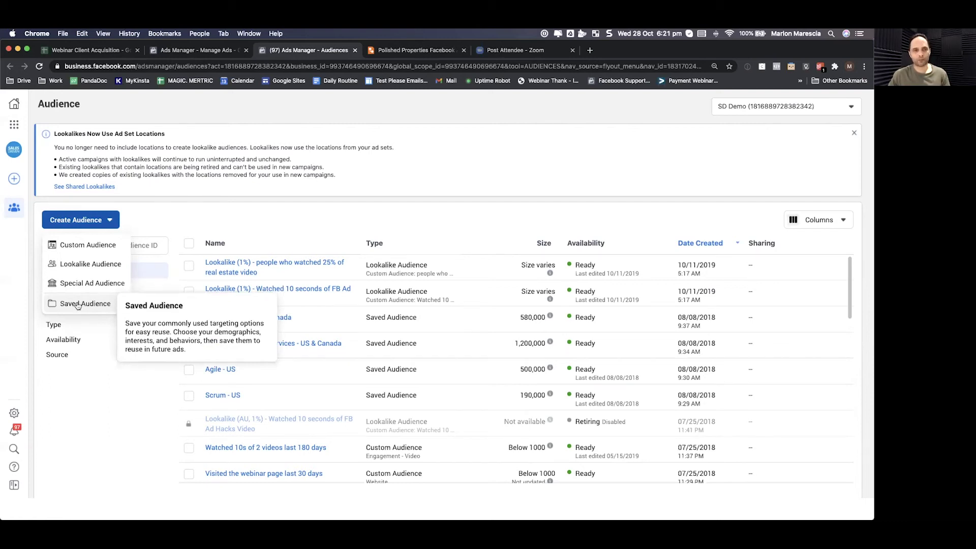
left_click(88, 246)
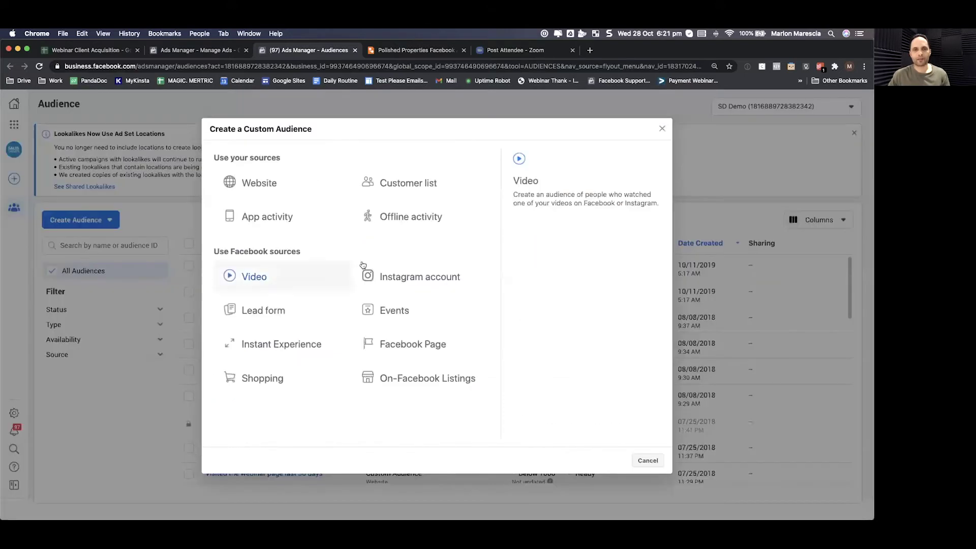
left_click(272, 275)
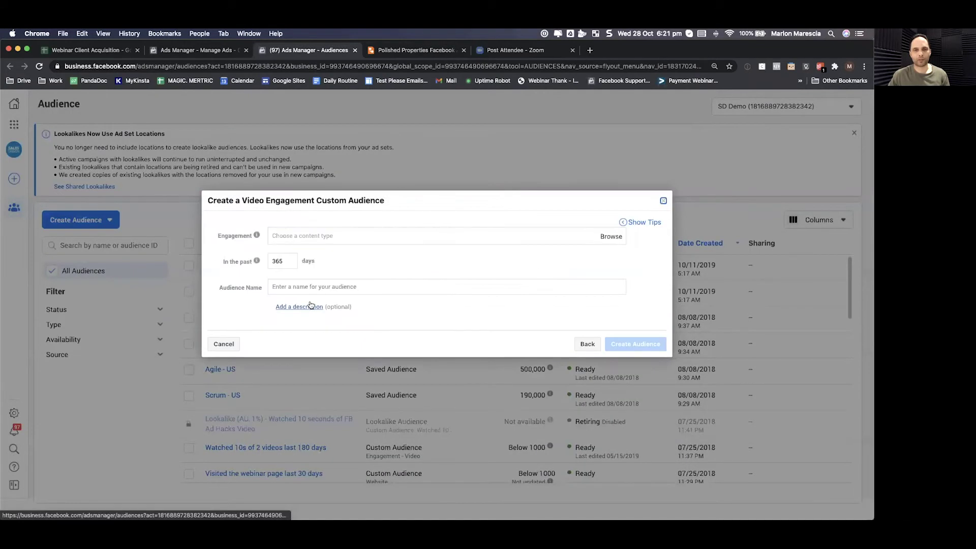
Step: Set the engagement to people who have watched at 25% of your video and start choosing the videos
left_click(607, 236)
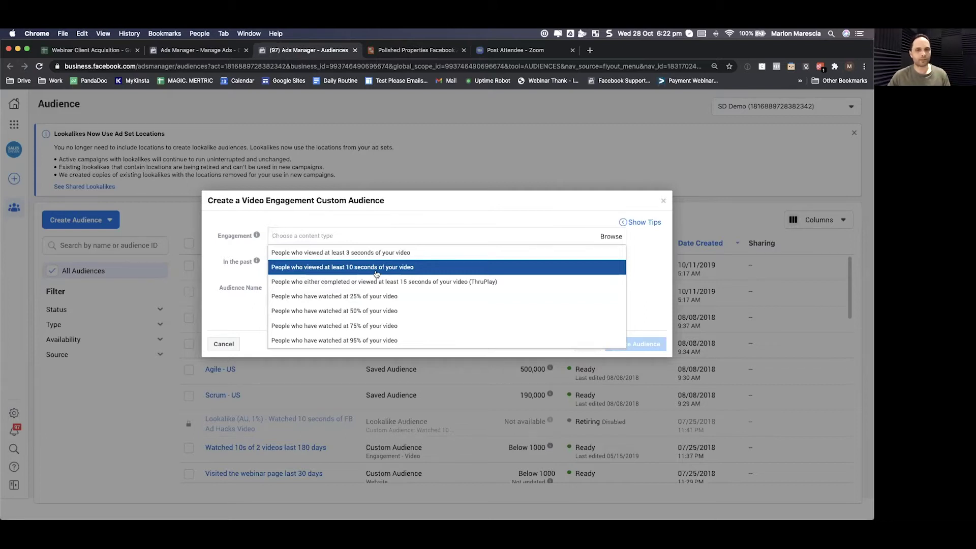
left_click(363, 297)
left_click(300, 248)
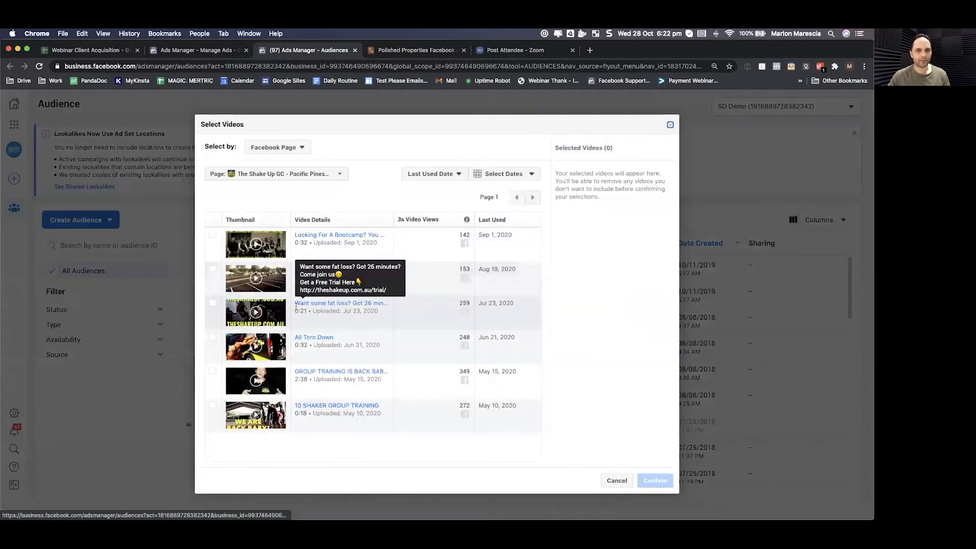
Step: Search the Facebook pages for "sales" and choose Sales Driven Website as the page to pick videos from
left_click(266, 176)
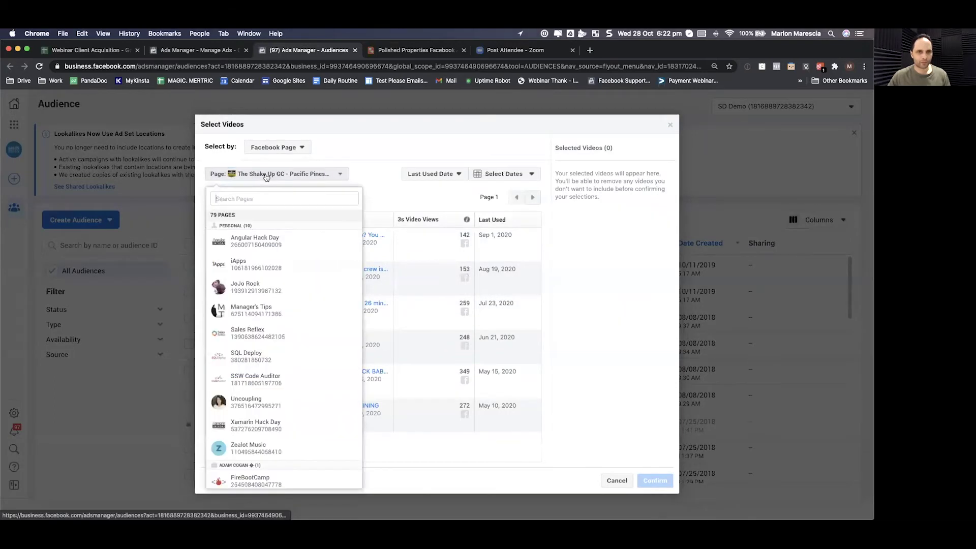
type("t")
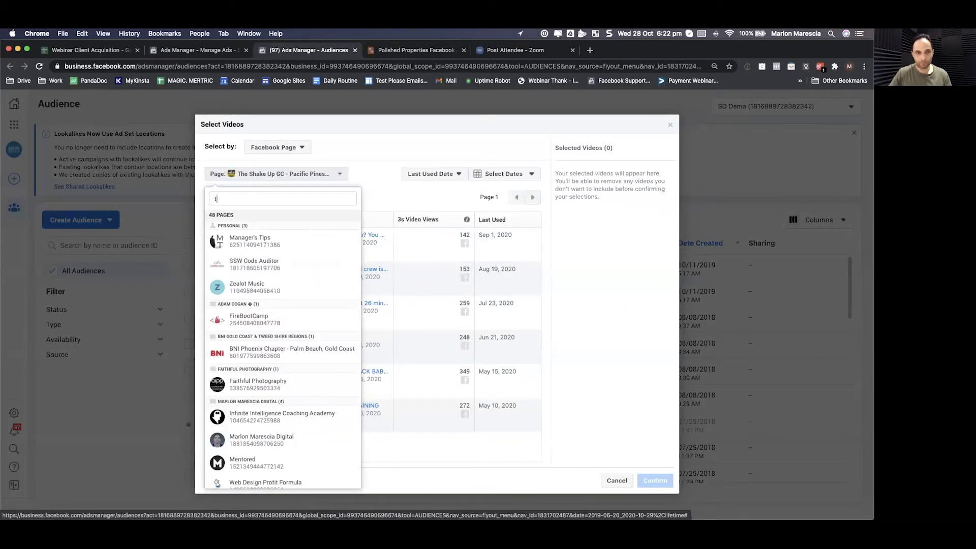
type("ales")
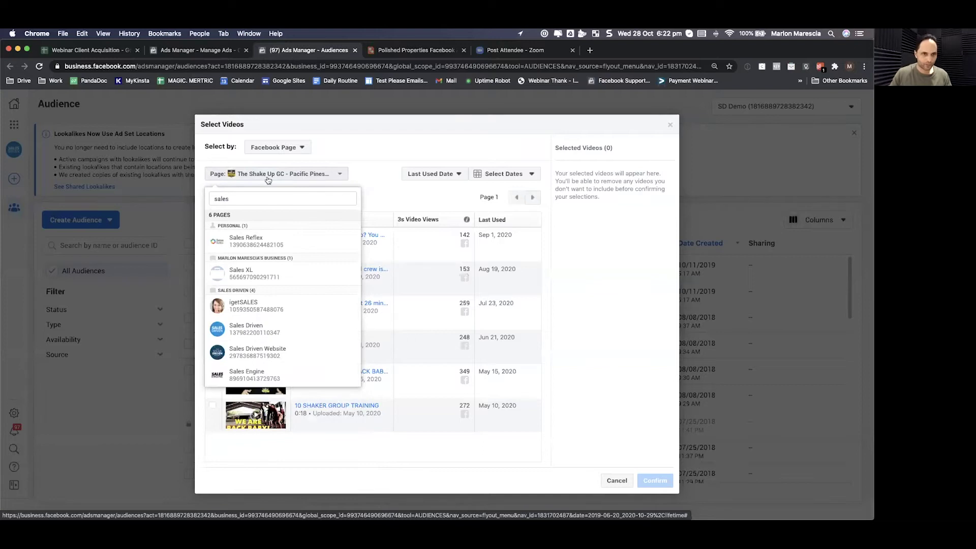
left_click(279, 354)
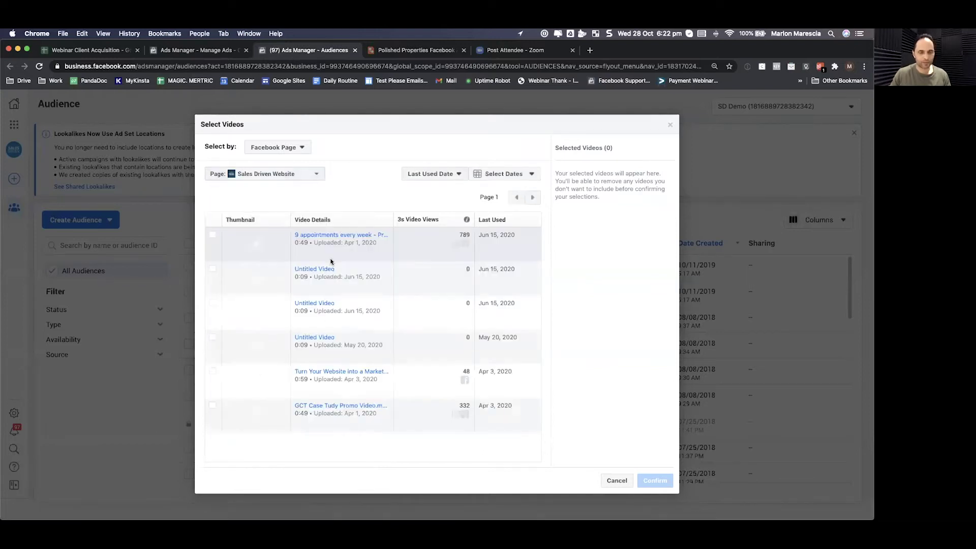
Step: Include the "9 appointments every week", "Turn Your Website into a Market..." and "GCT Case Tudy Promo Video" videos in the audience's engagement
left_click(212, 238)
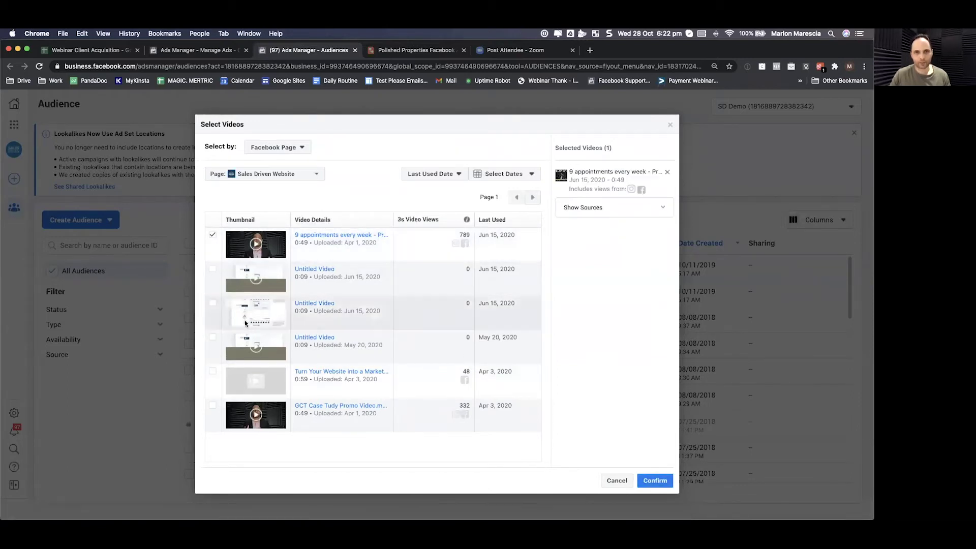
left_click(212, 370)
left_click(213, 405)
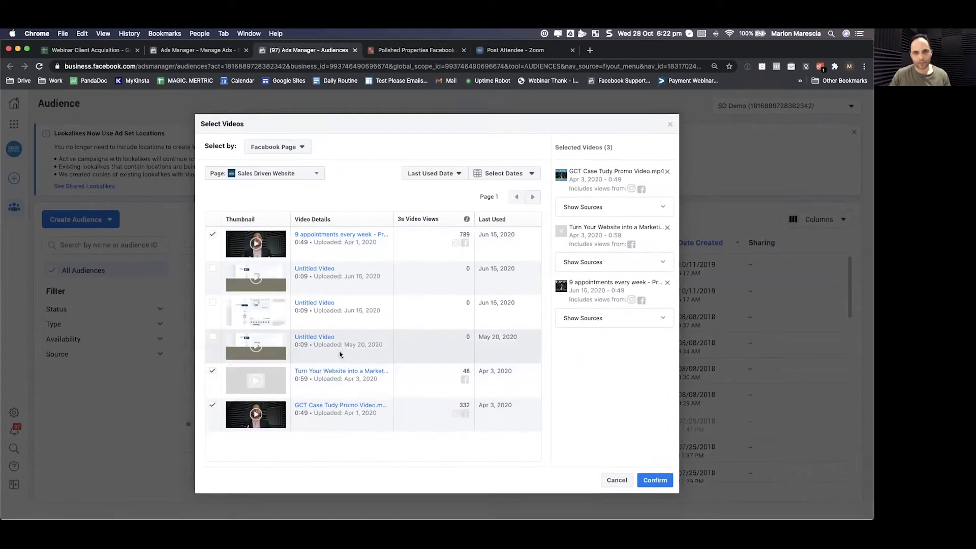
left_click(532, 197)
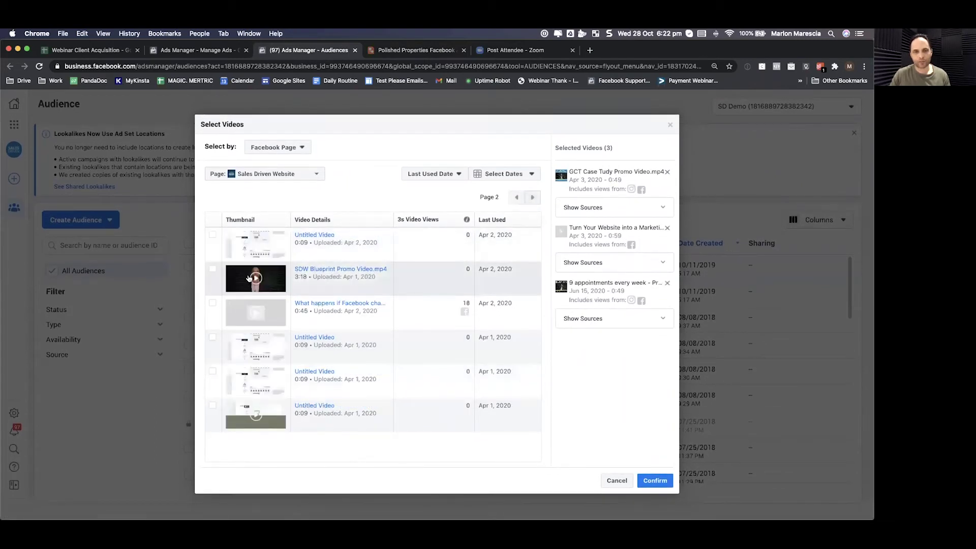
left_click(656, 480)
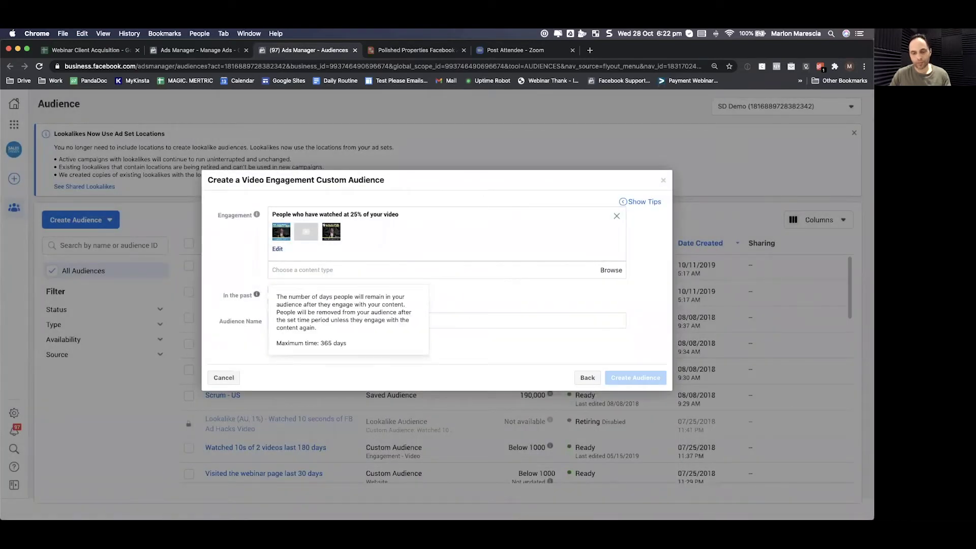
Step: Set the period to the past 7 days and create the audience as "Watched 25% of my video in last 7 days"
type("7")
left_click(335, 326)
type("Watched")
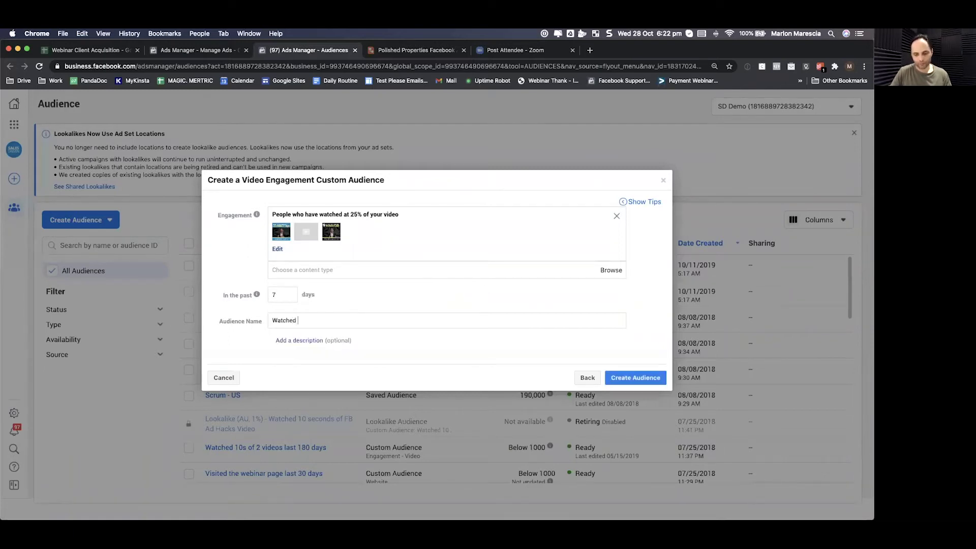
type(" 25% of ")
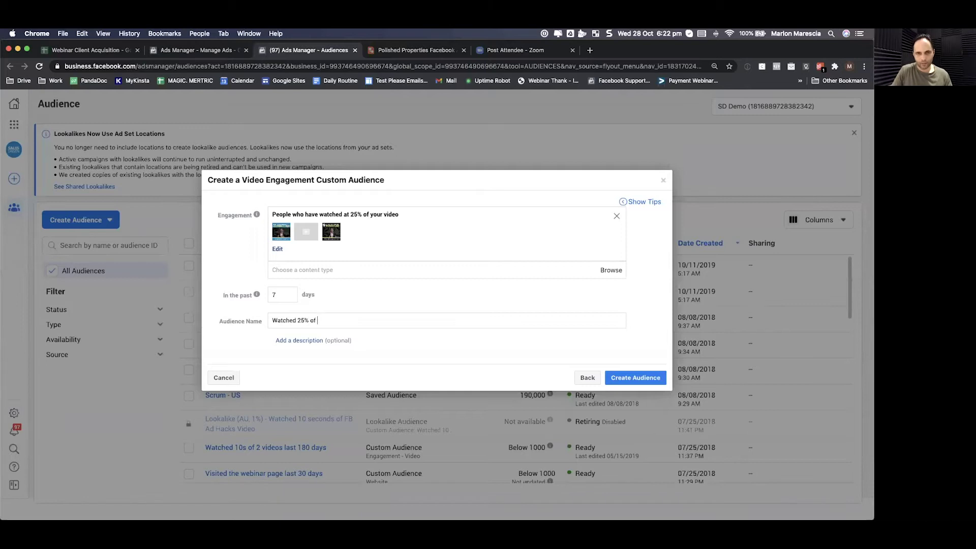
type("my video in last 7 days")
left_click(638, 378)
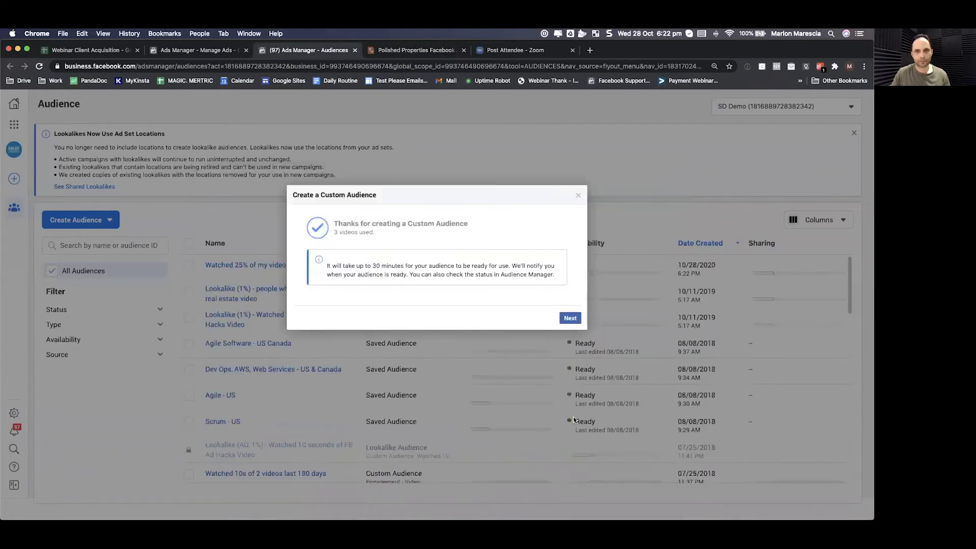
left_click(569, 317)
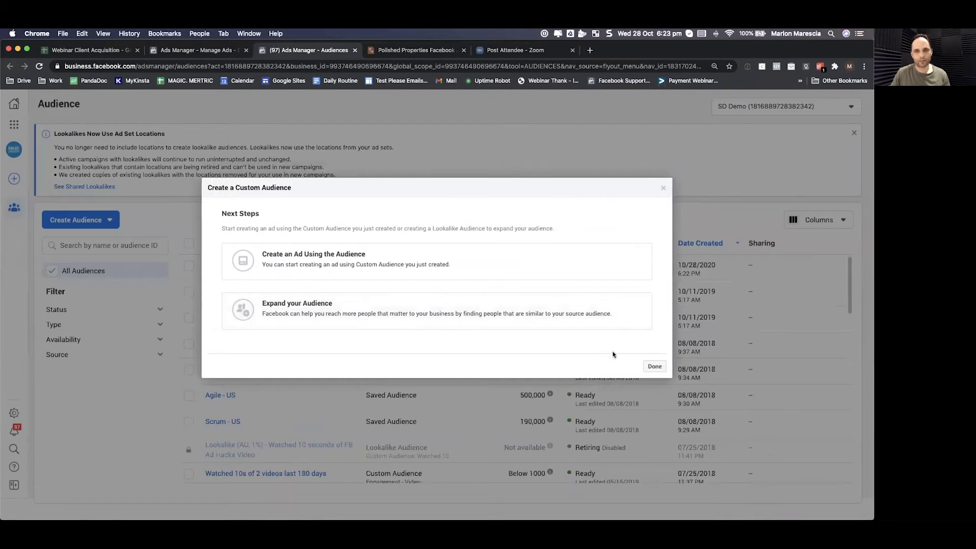
left_click(655, 366)
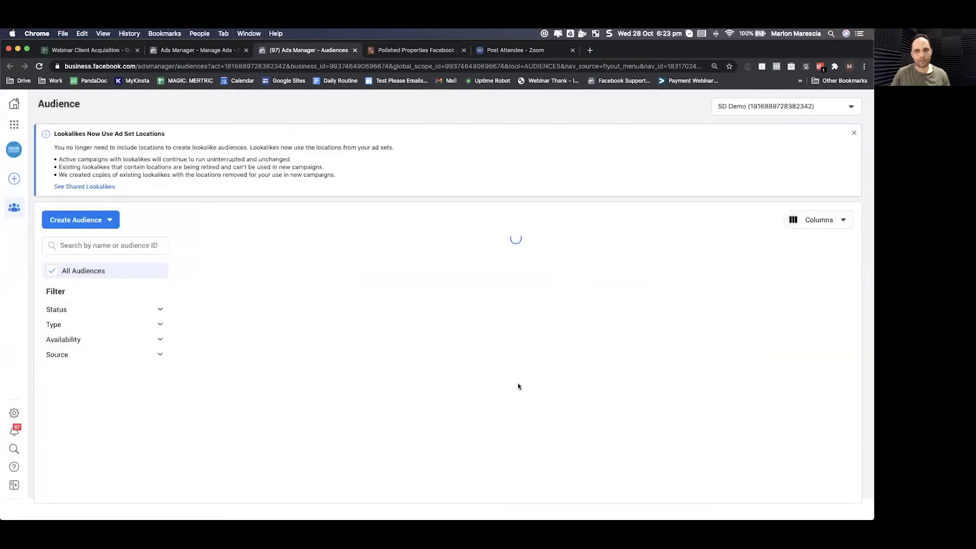
Step: Start a second custom audience from the Video source, based on people who have watched at 25% of your video
left_click(109, 222)
left_click(108, 245)
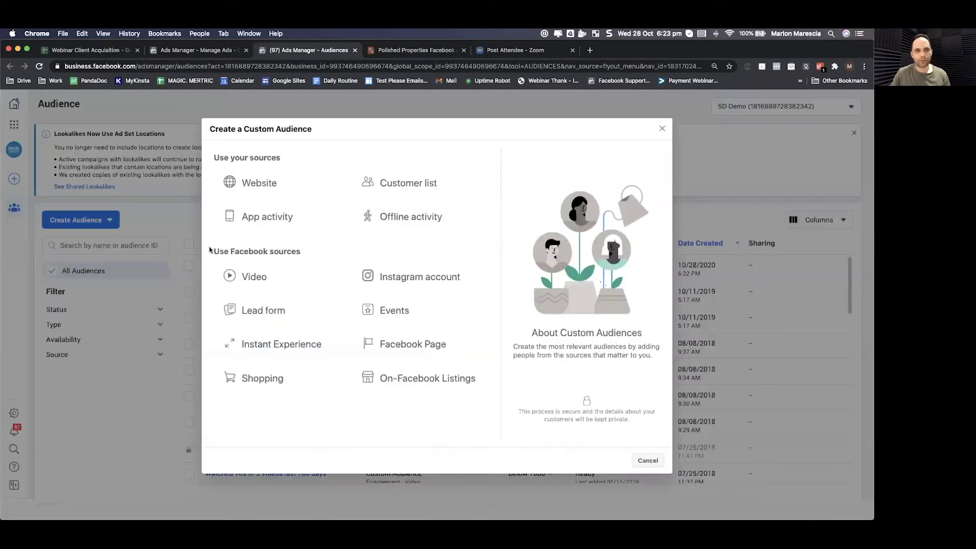
left_click(273, 284)
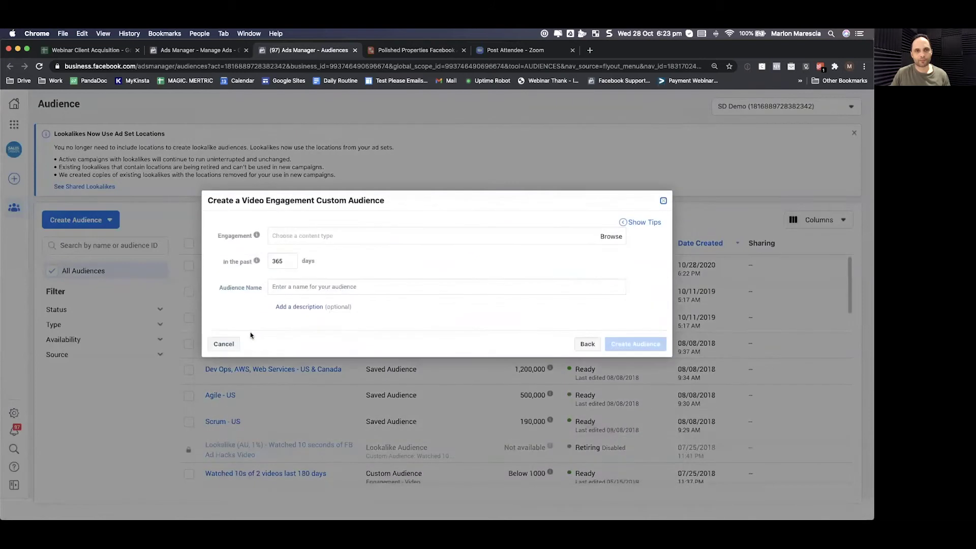
left_click(300, 234)
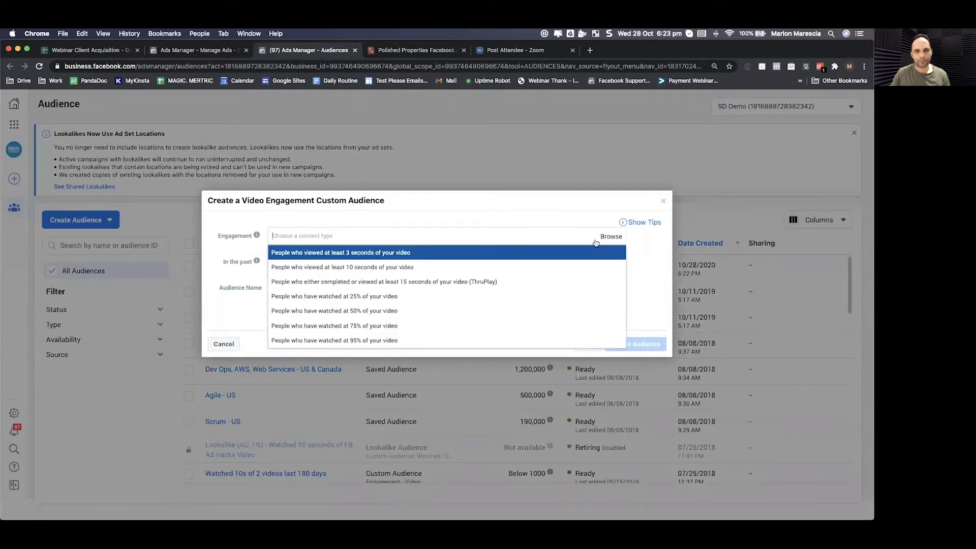
left_click(391, 296)
left_click(291, 246)
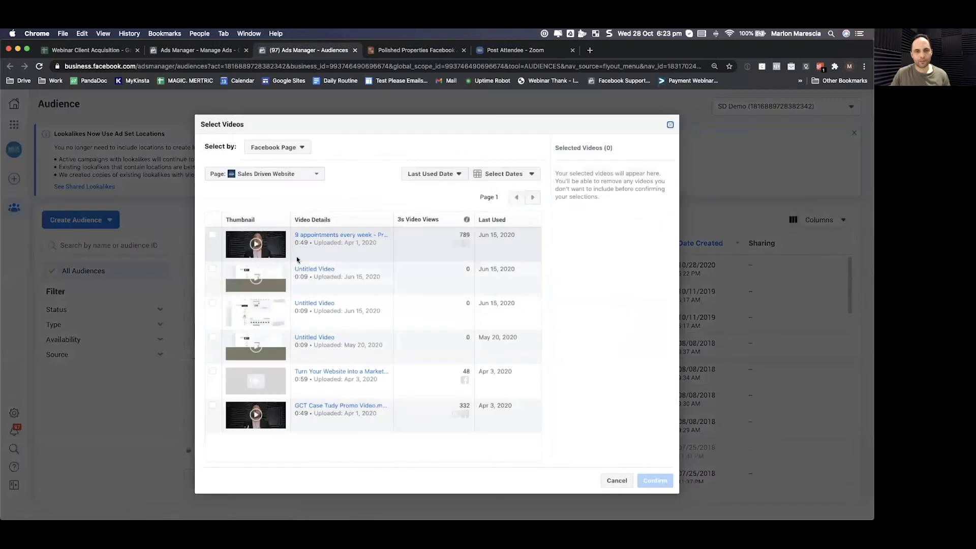
Step: Add the same three Sales Driven Website videos, "9 appointments every week", "Turn Your Website into a Market..." and "GCT Case Tudy Promo Video", to the second audience
left_click(211, 235)
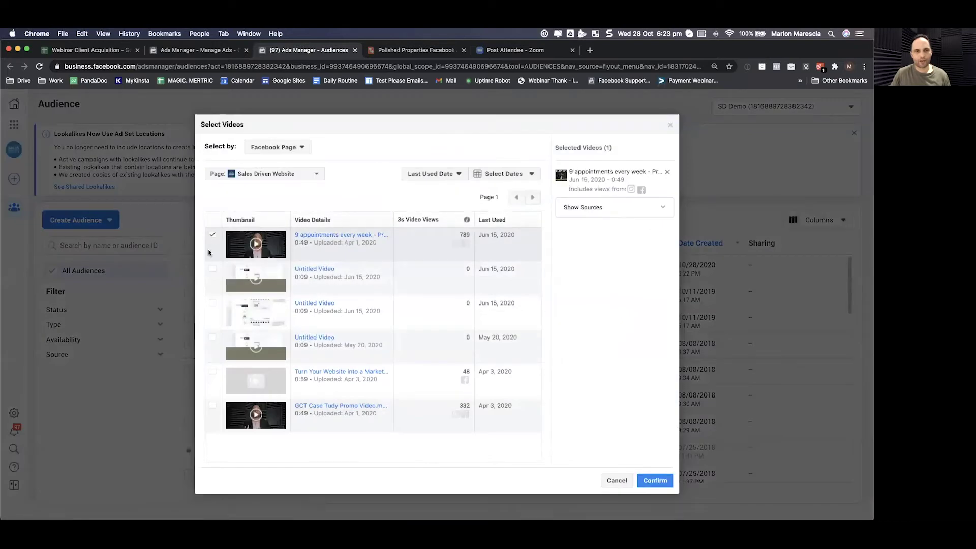
left_click(211, 373)
left_click(212, 405)
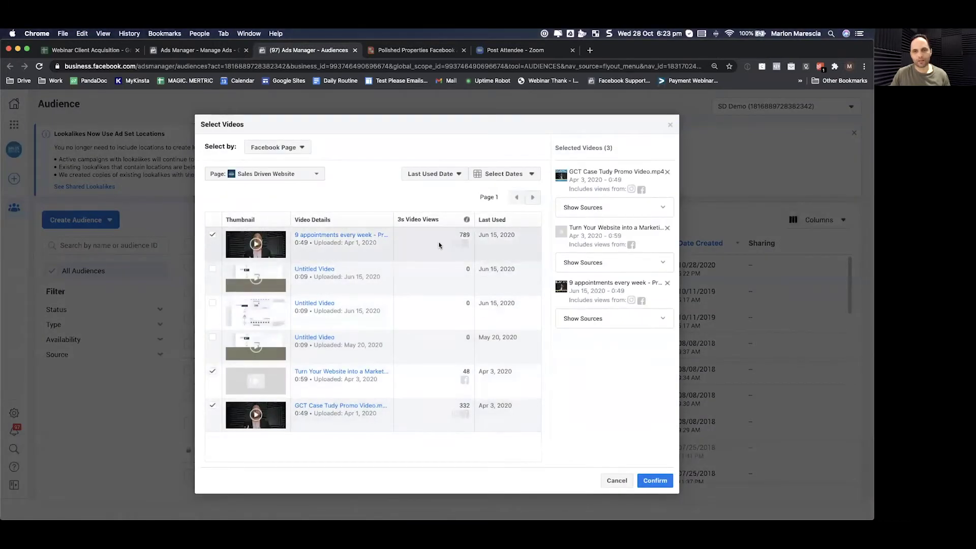
left_click(655, 481)
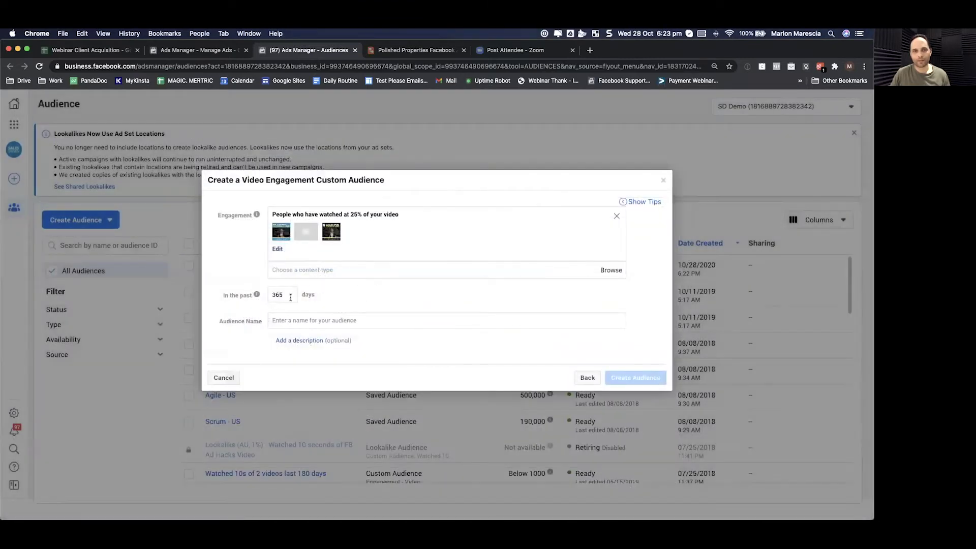
Step: Set the period to the past 14 days and create the audience as "Watched 25% of my videos last 14 days"
mouse_move(257, 294)
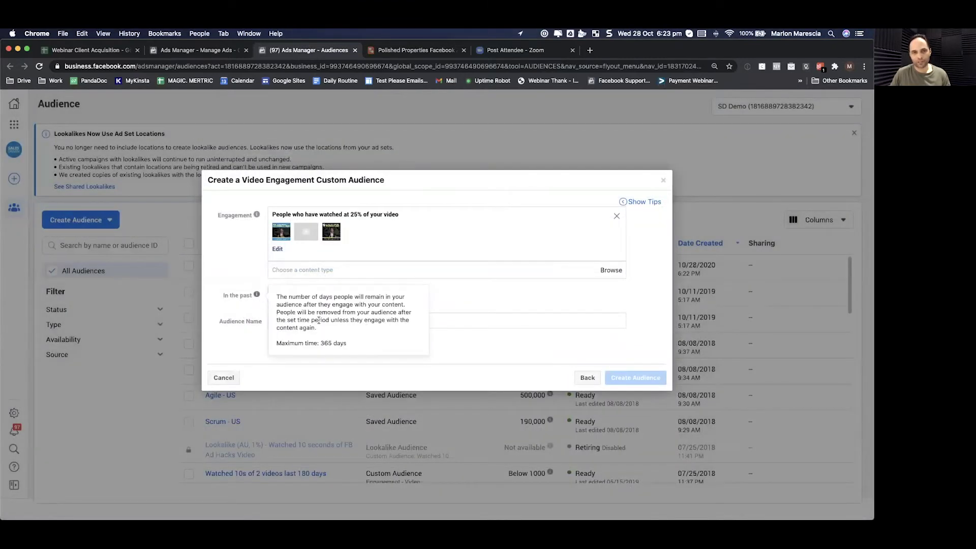
left_click(521, 319)
type("WAthced")
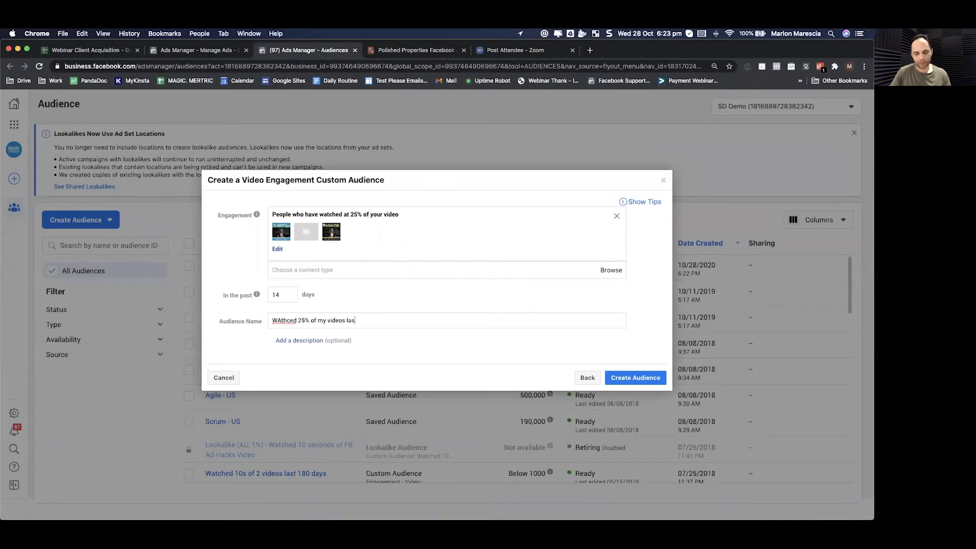
type("25% of my videos last 14 days")
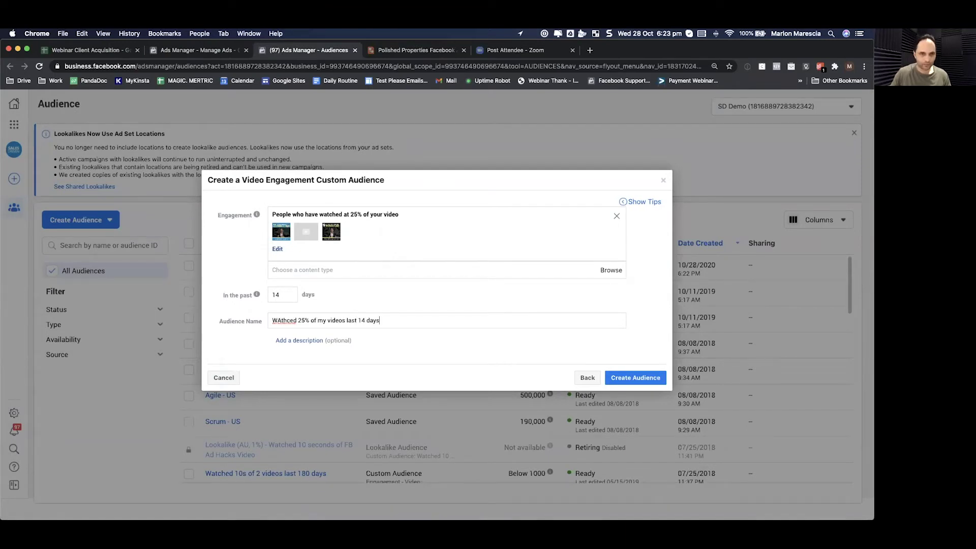
right_click(283, 321)
left_click(305, 307)
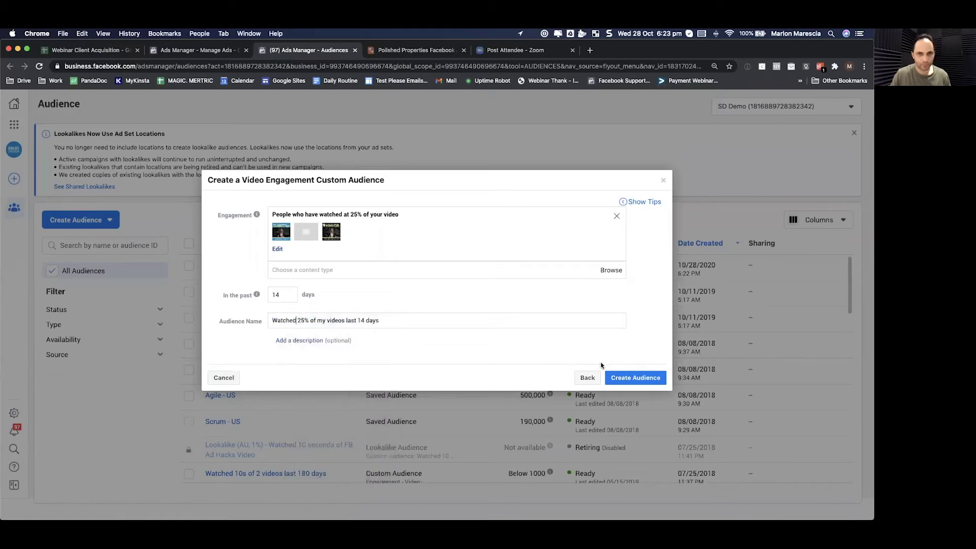
left_click(635, 378)
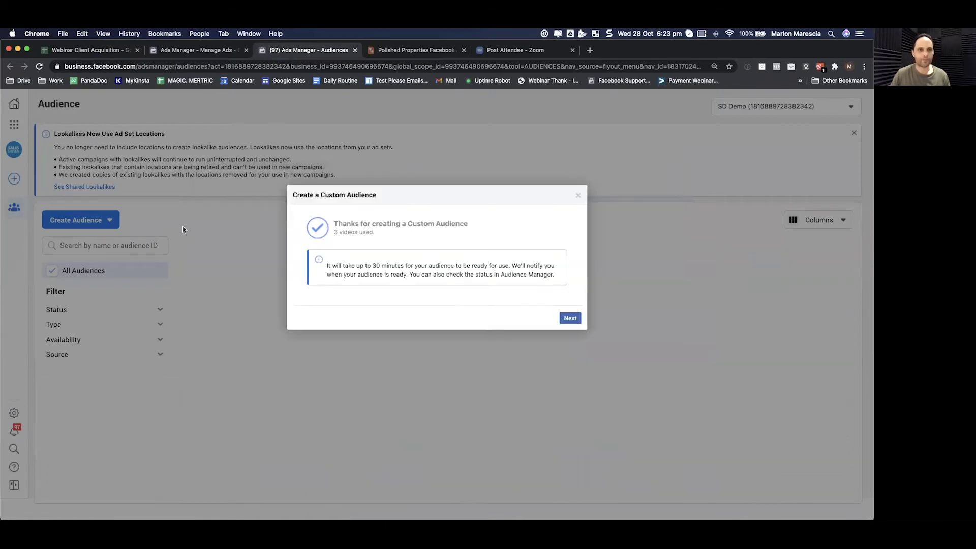
left_click(570, 317)
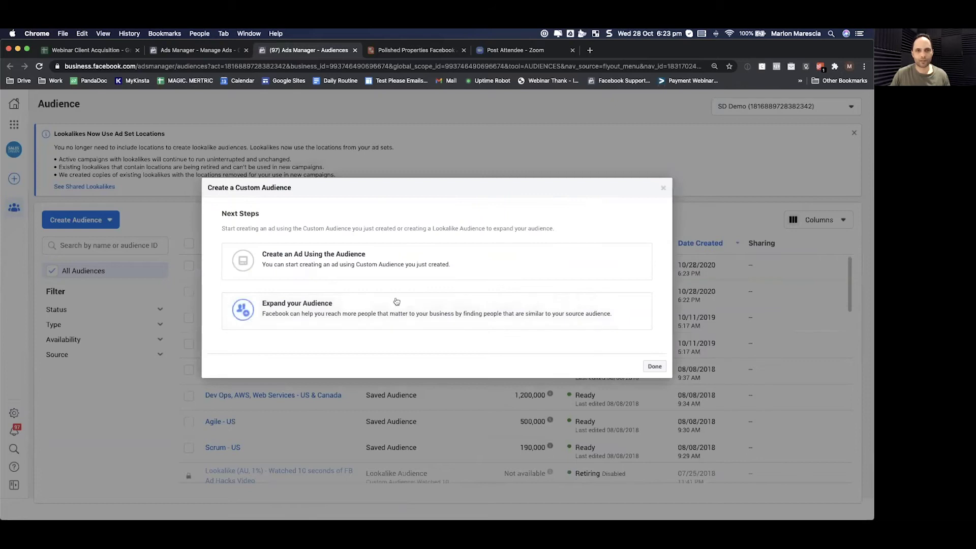
left_click(648, 372)
Step: Start a third Video custom audience with people who have watched at 25% of your video as the engagement
left_click(98, 221)
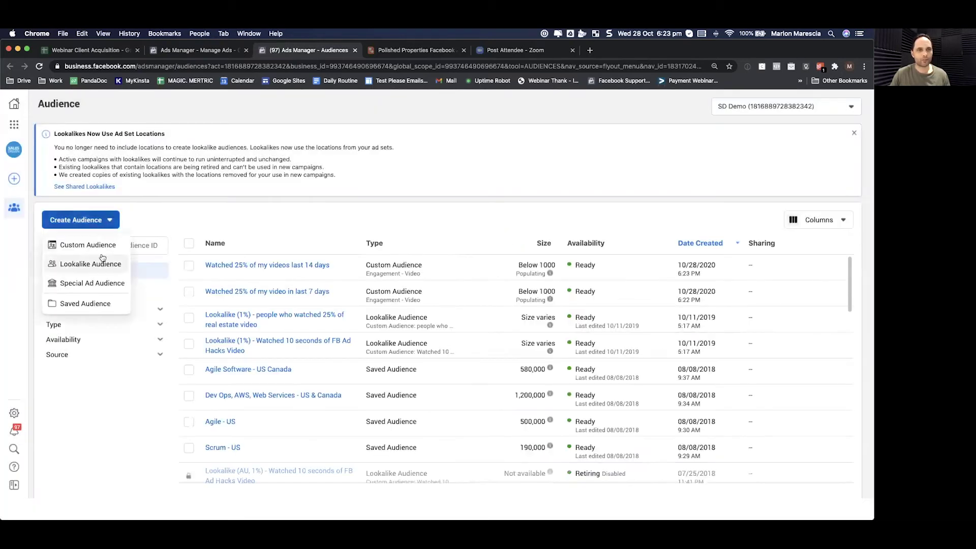
left_click(86, 245)
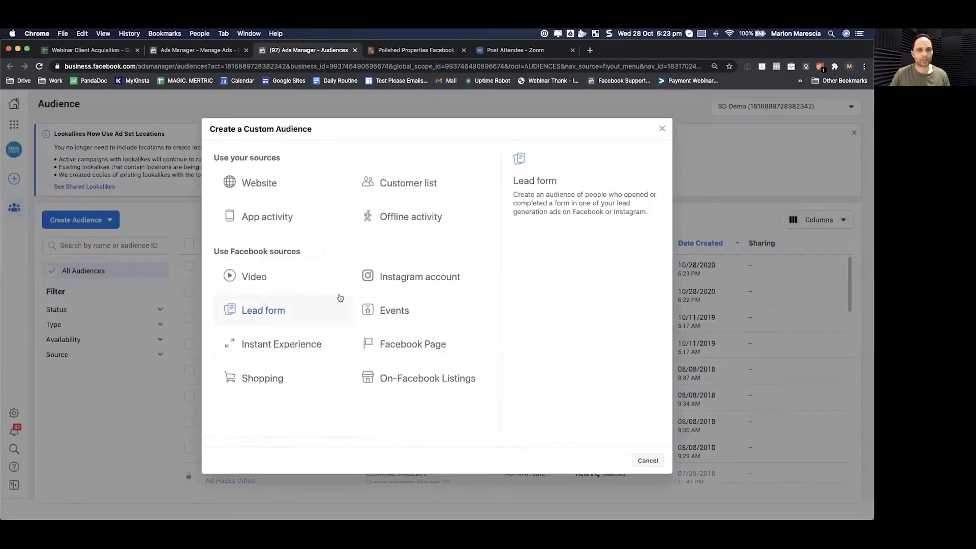
left_click(259, 276)
left_click(377, 237)
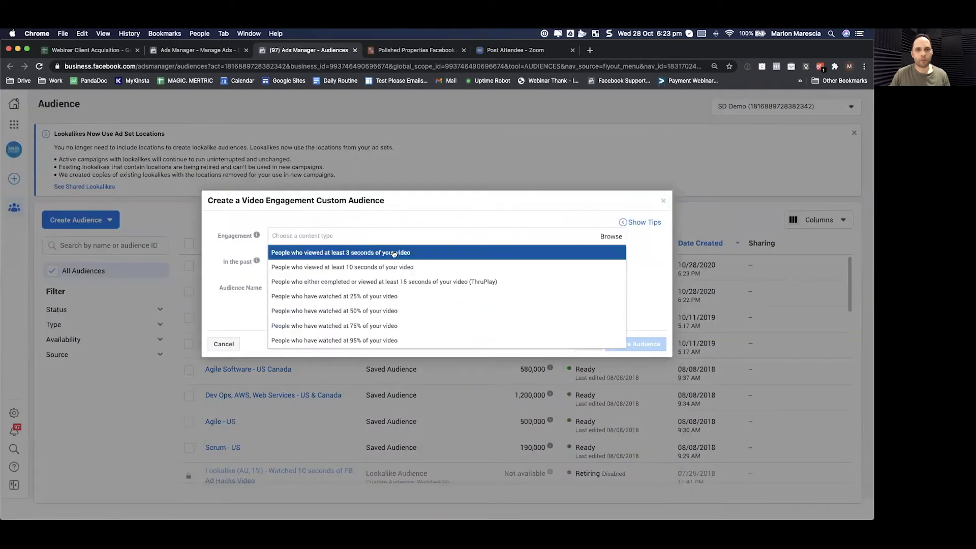
left_click(376, 296)
left_click(300, 251)
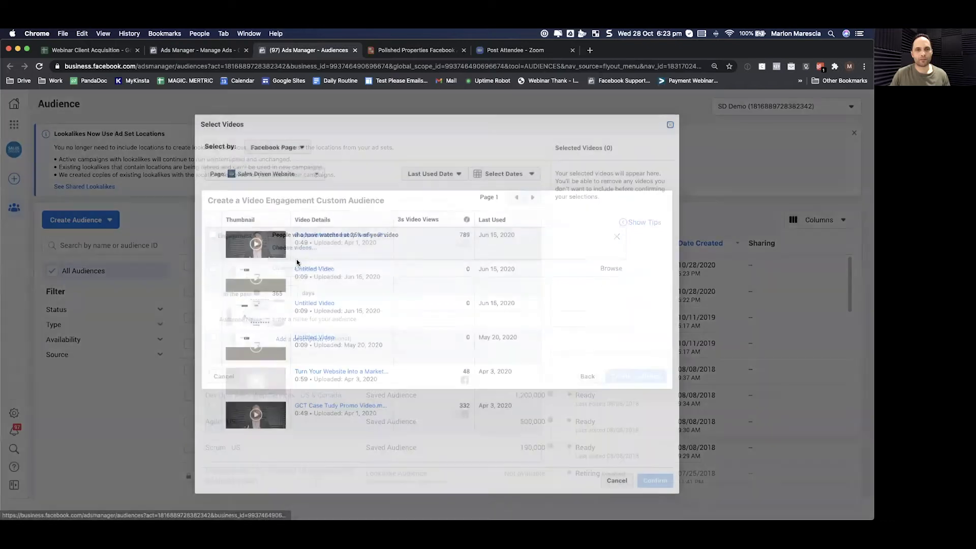
Step: Select the "9 appointments every week", "Turn Your Website into a Market..." and "GCT Case Tudy Promo Video" videos for the third audience
left_click(212, 235)
left_click(212, 371)
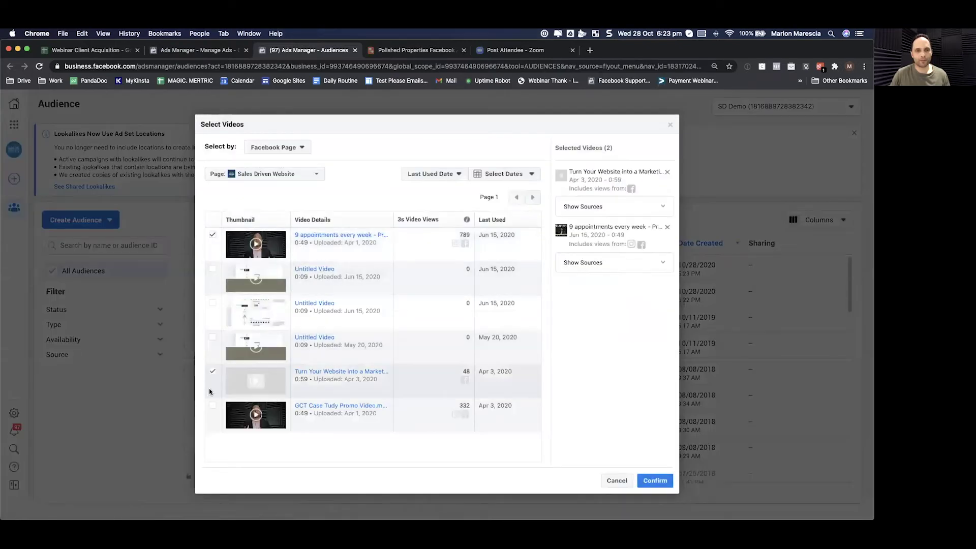
left_click(213, 405)
left_click(654, 481)
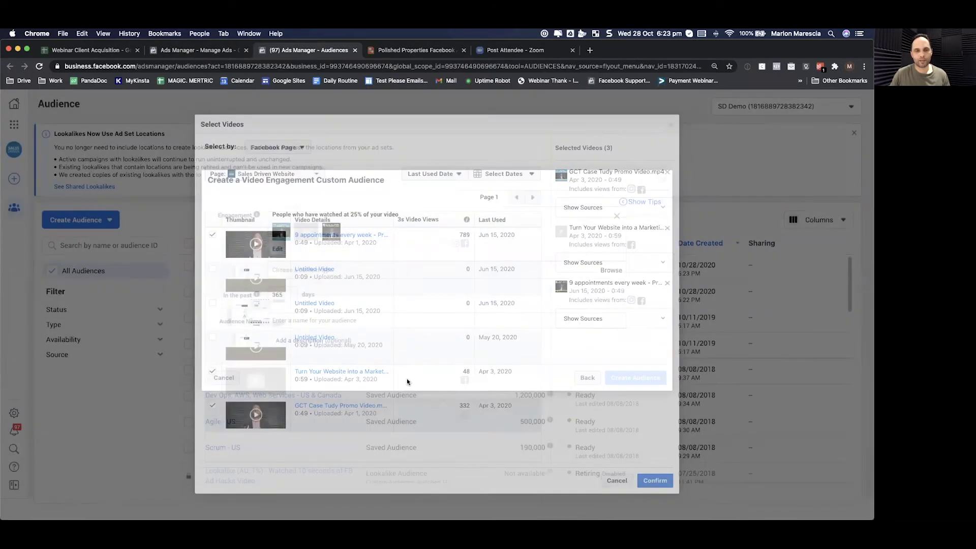
Step: Set the third audience's period to the past 21 days and create it as "Watched 25% of my videos last 21 days"
double_click(272, 294)
type("21")
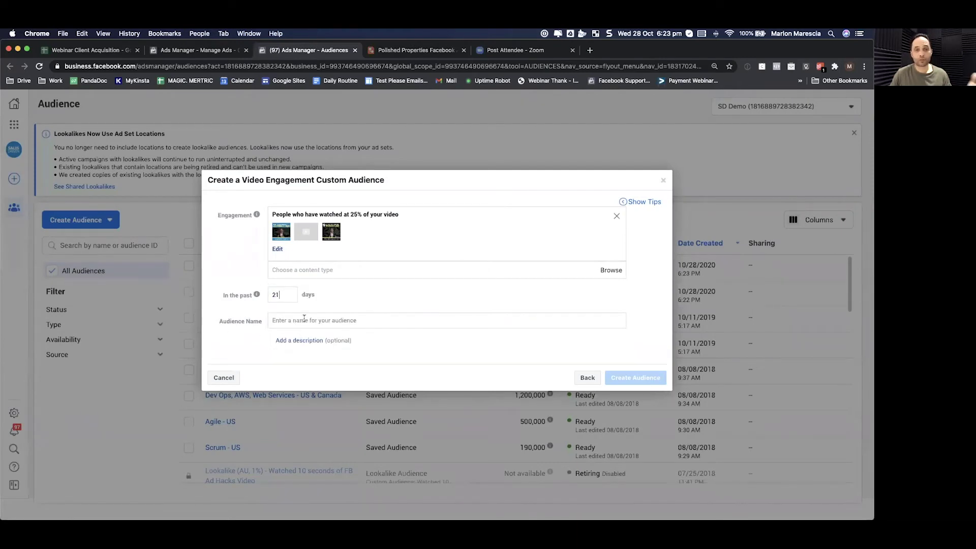
left_click(302, 319)
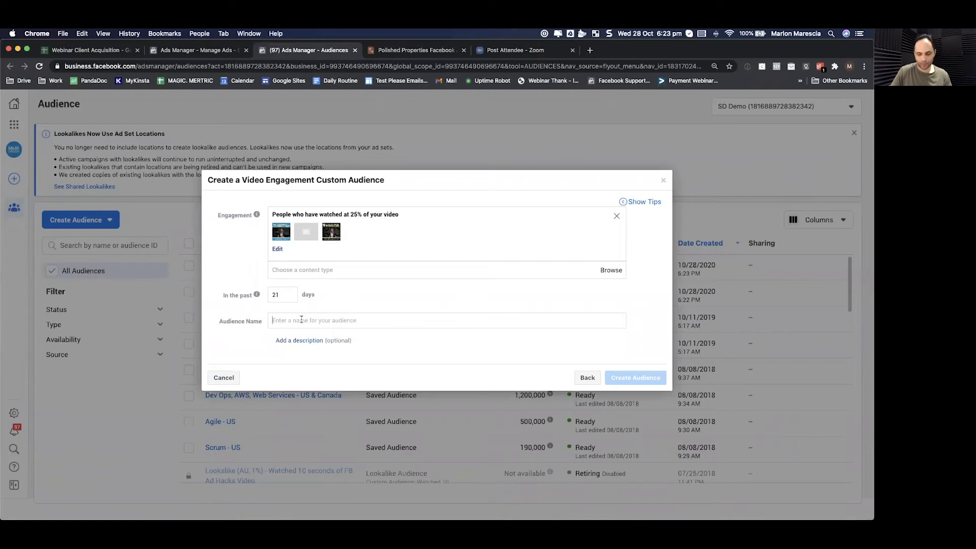
type("Watched")
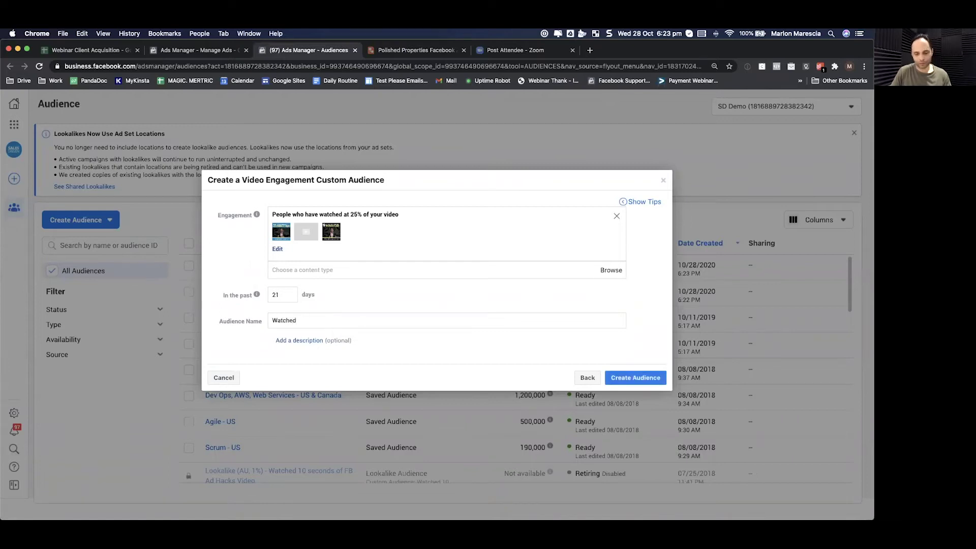
type("5% of my videos last")
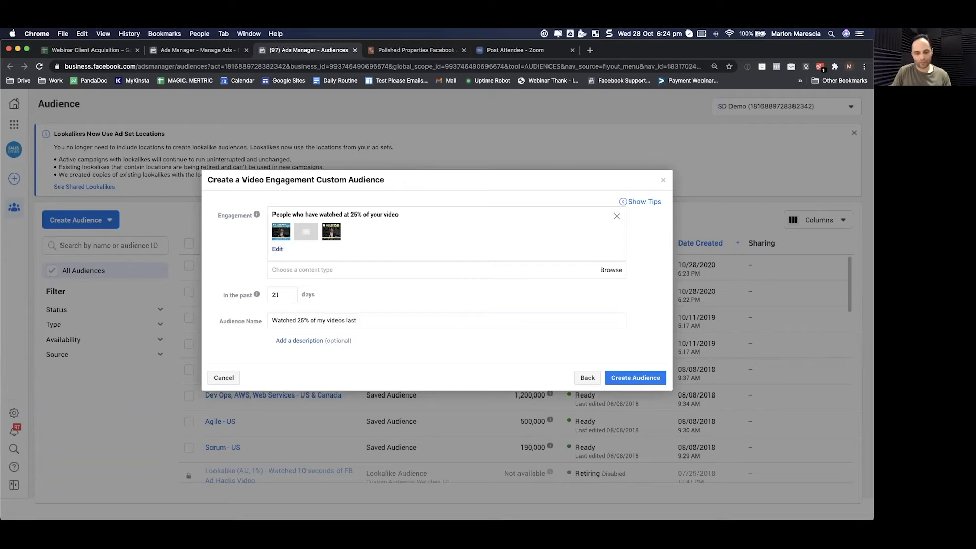
type("ays")
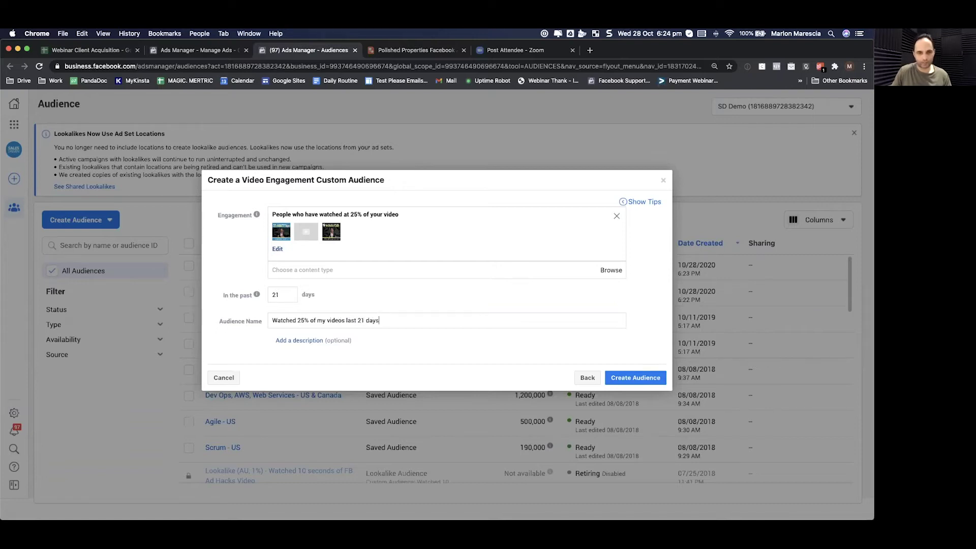
left_click(612, 380)
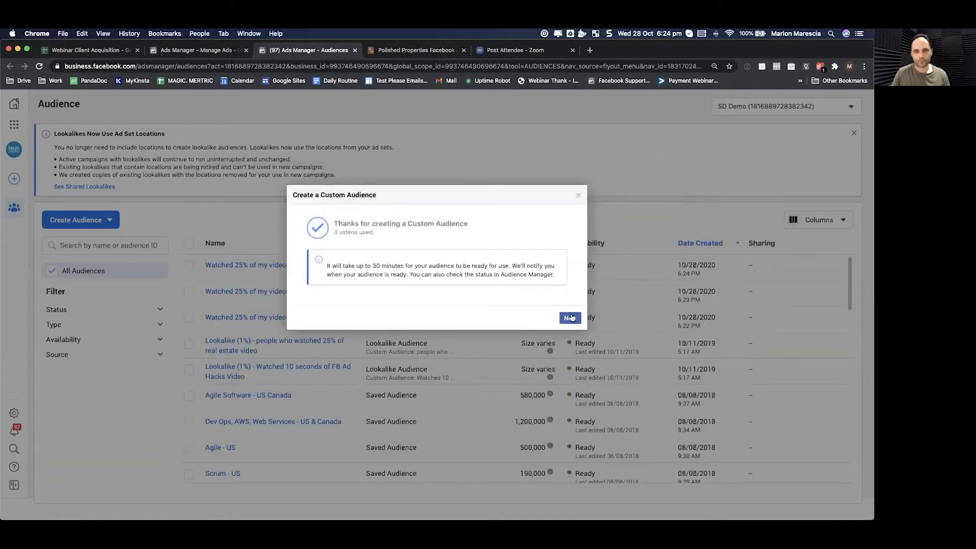
left_click(570, 318)
left_click(653, 366)
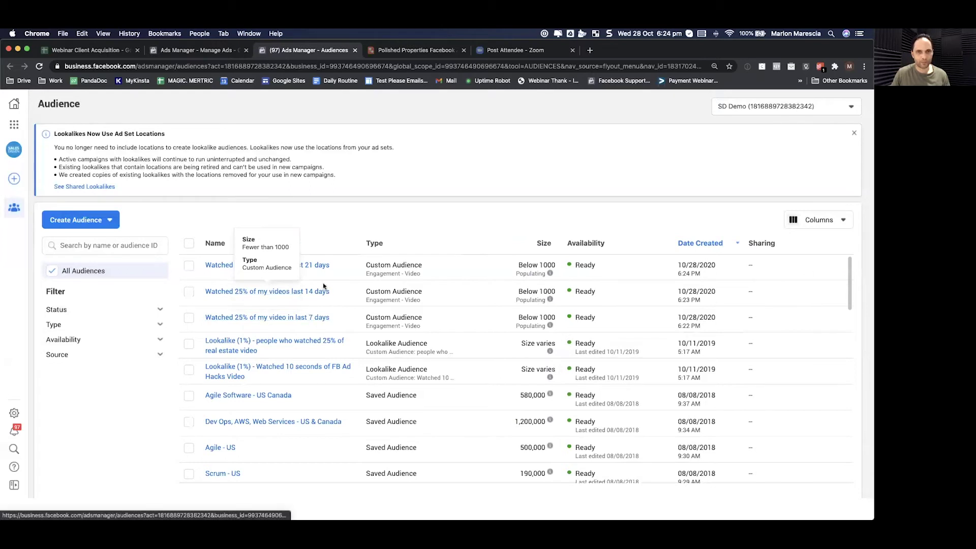
left_click(94, 219)
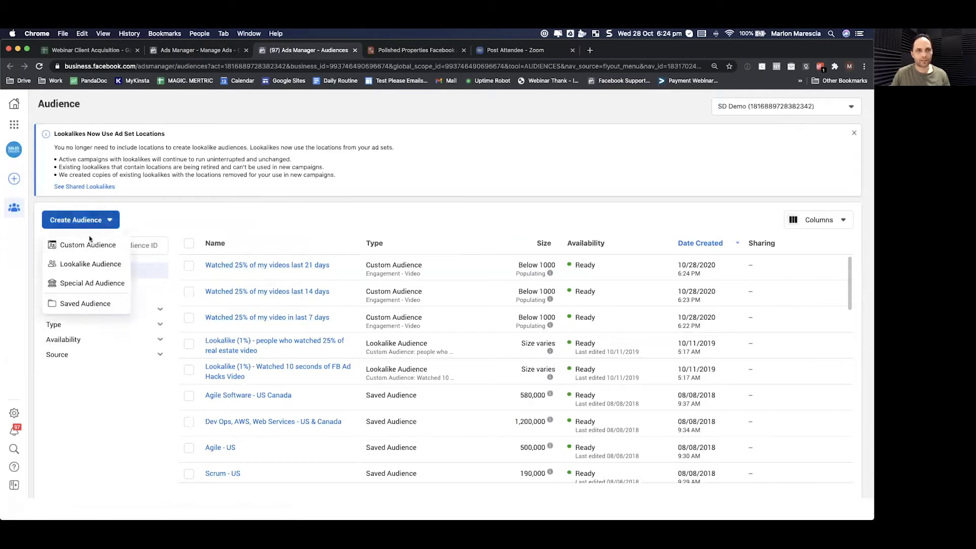
left_click(93, 246)
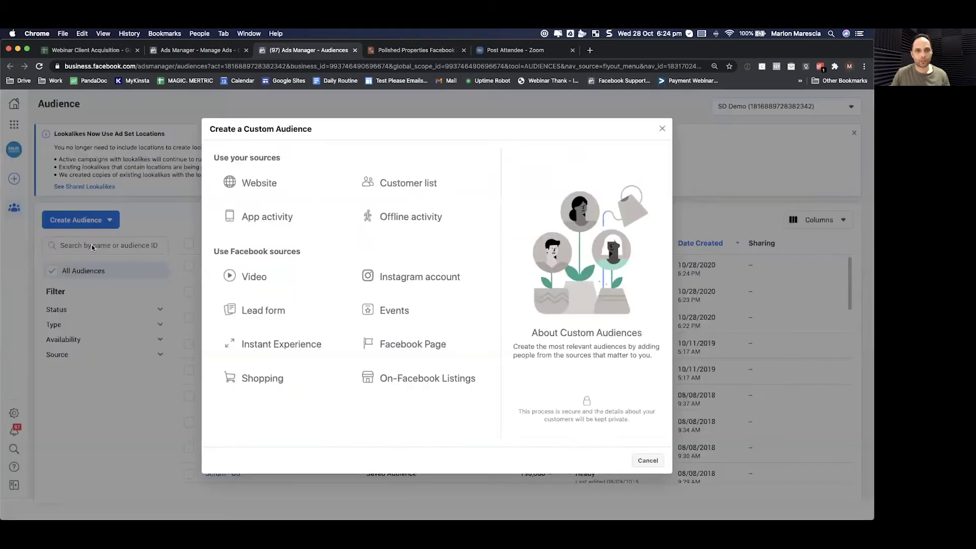
left_click(284, 188)
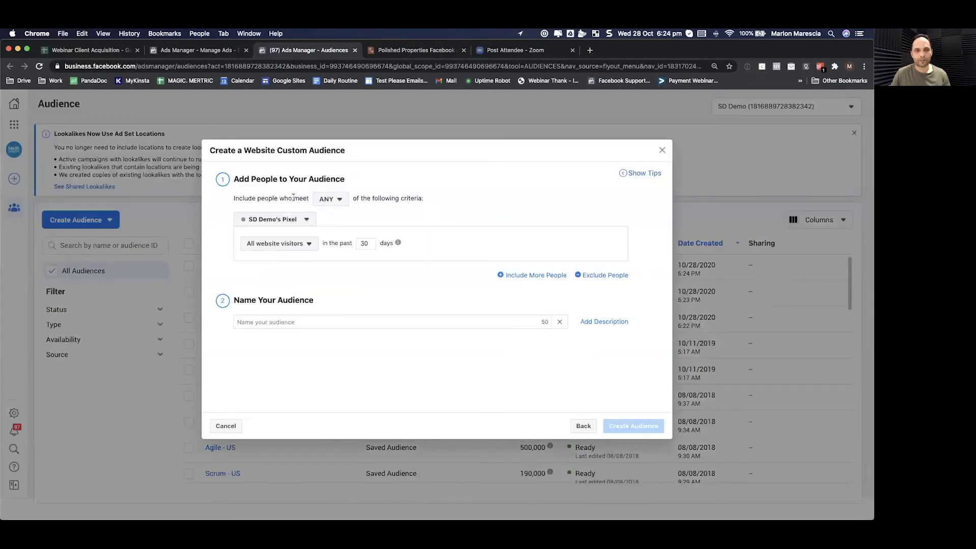
left_click(276, 243)
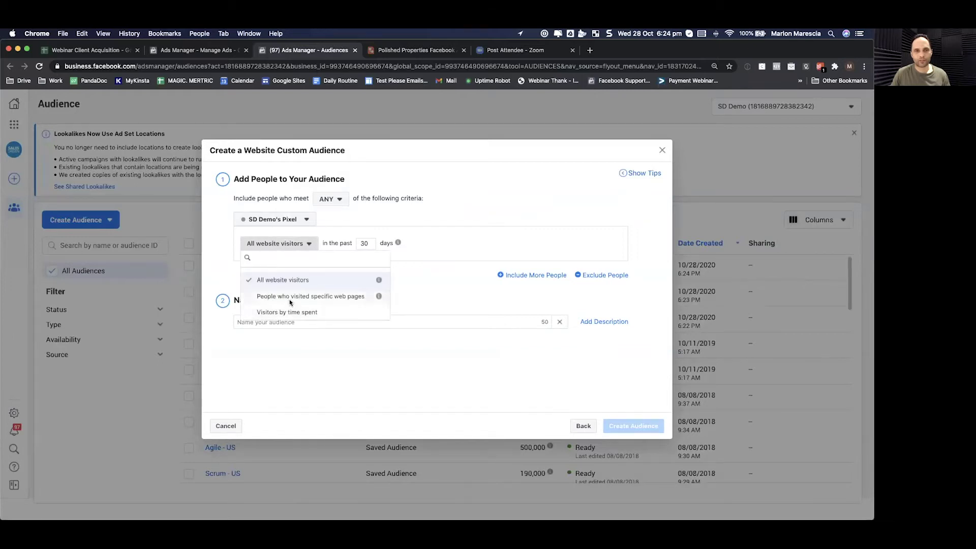
left_click(287, 300)
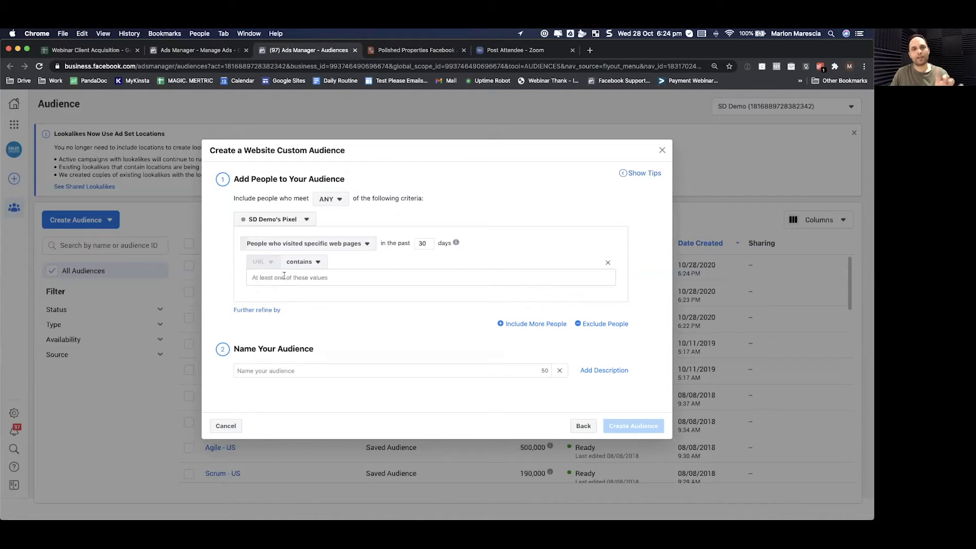
type("www.thesalesdrive")
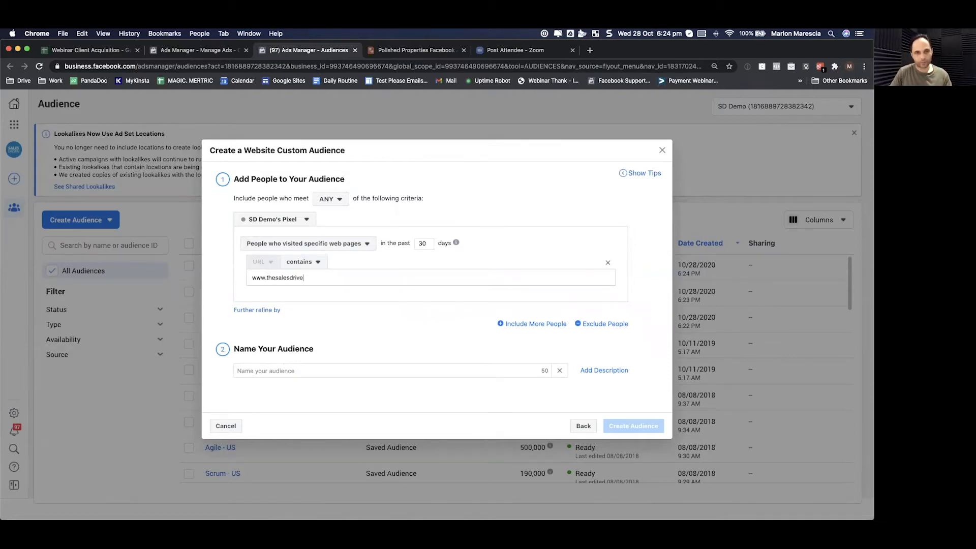
type("nwebsitre.com/ebook")
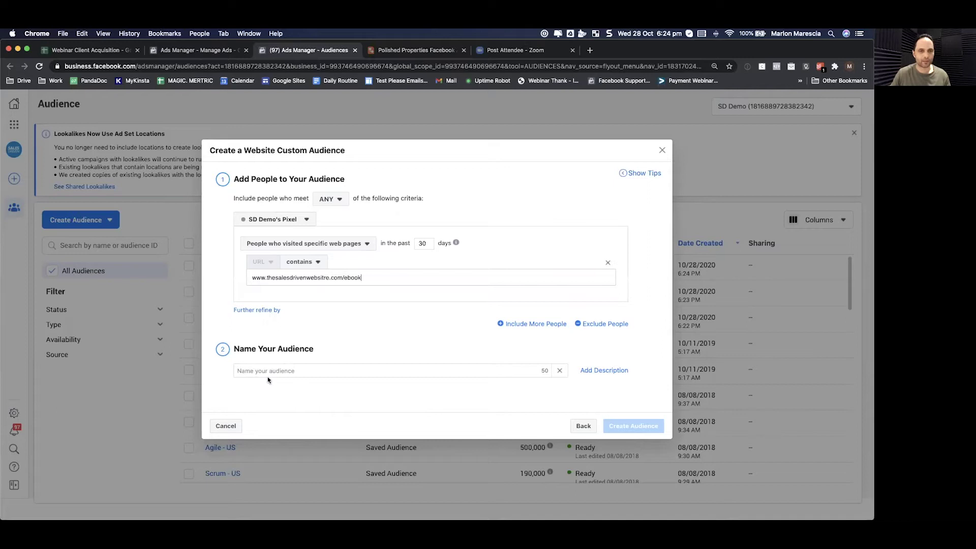
Step: Name the website audience "Landed on ebook page last 7 days" and create it
left_click(267, 377)
type("Landed on ebook page last 7 days")
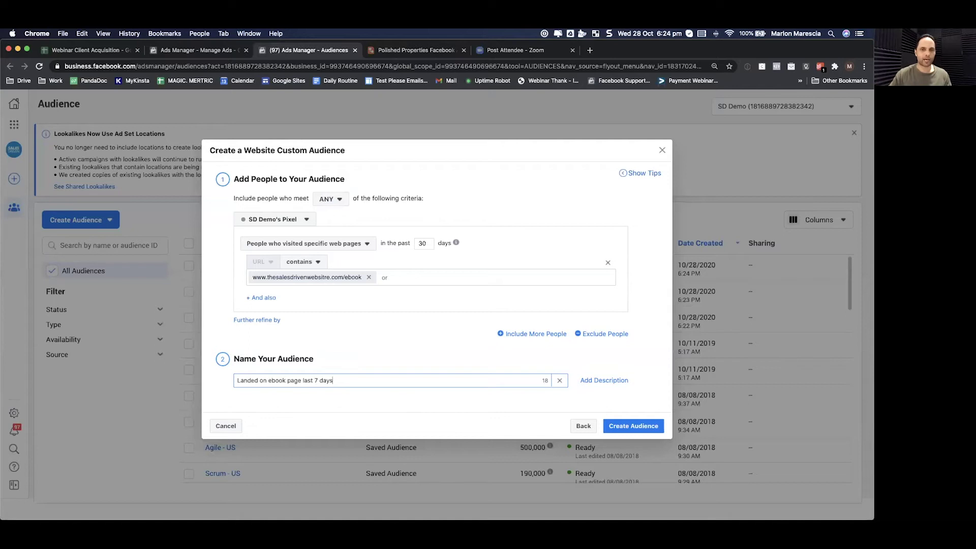
left_click(620, 425)
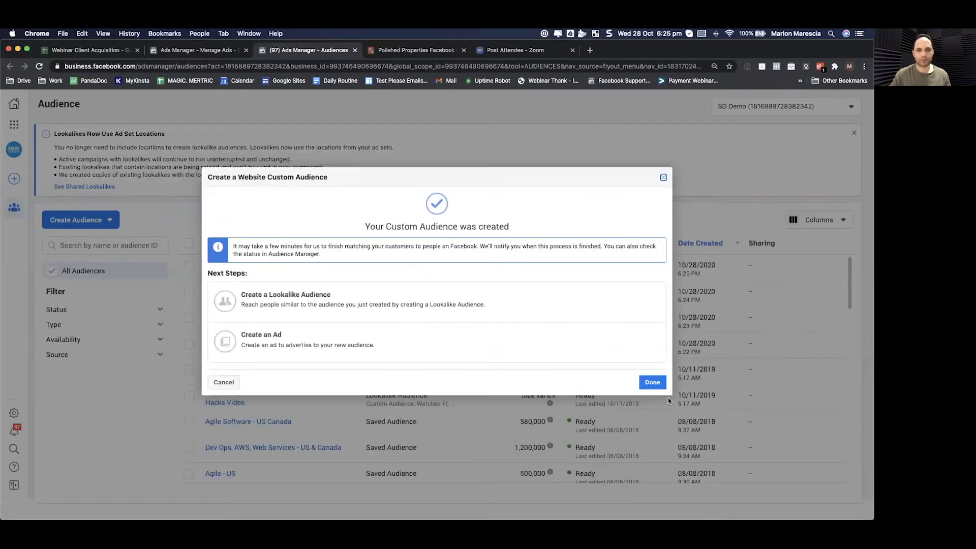
left_click(652, 383)
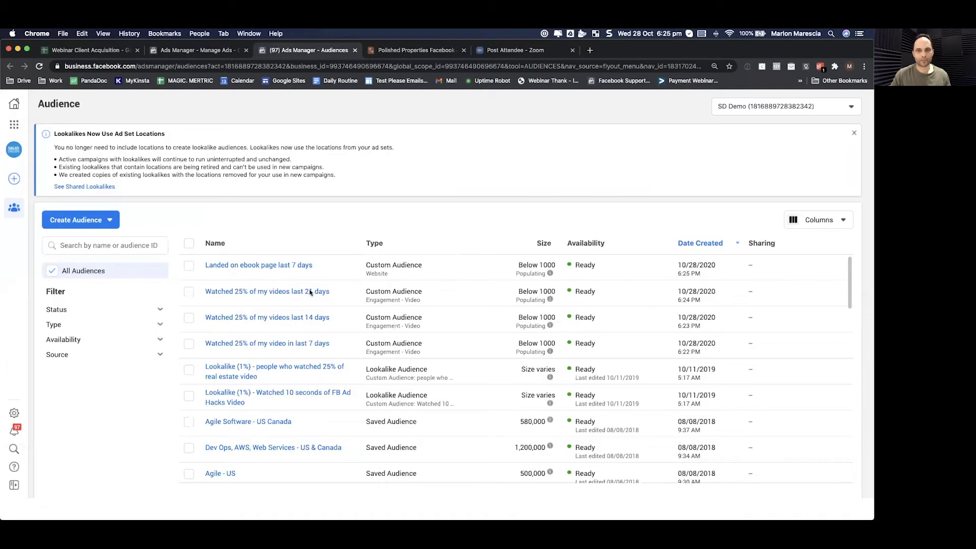
Step: Edit the "Landed on ebook page last 7 days" audience to cover the past 7 days and update it
left_click(253, 266)
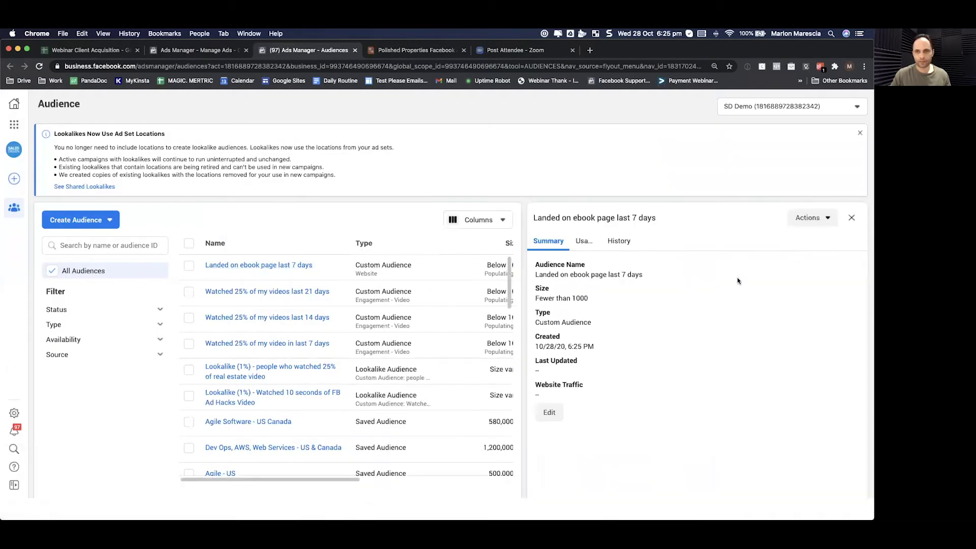
left_click(549, 412)
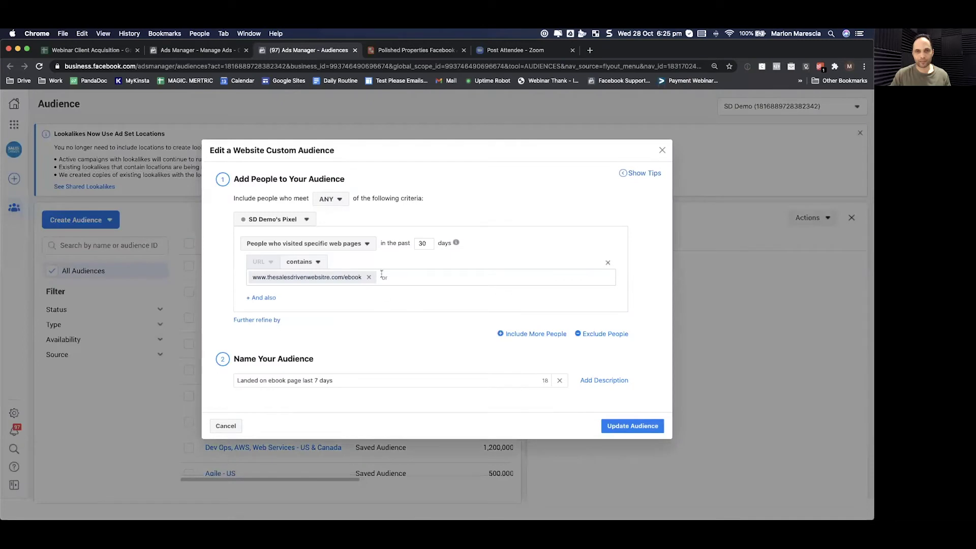
double_click(424, 243)
type("7")
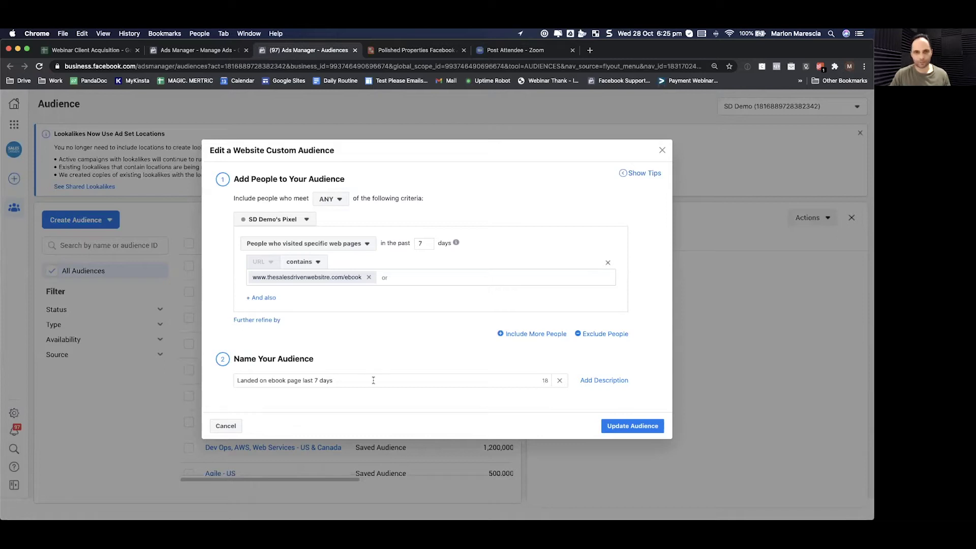
left_click(639, 426)
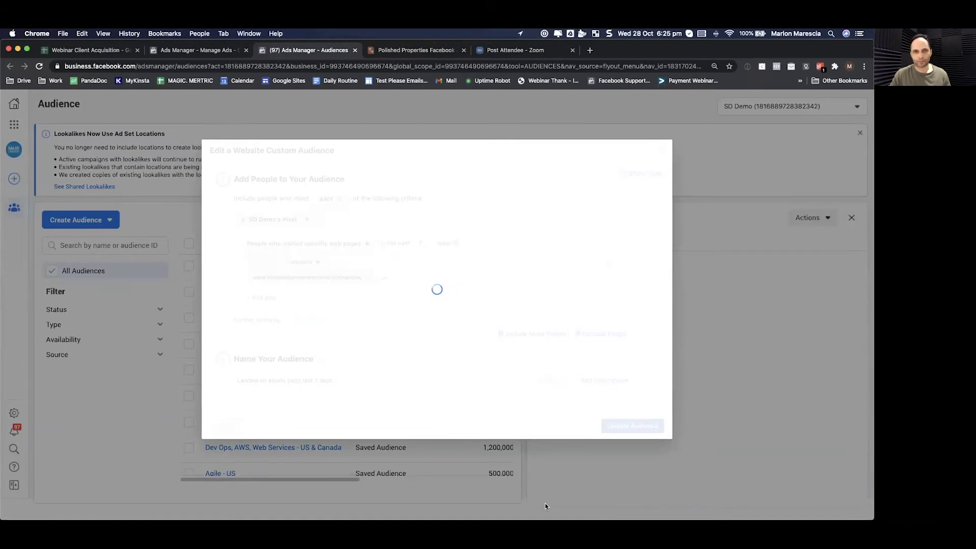
left_click(652, 382)
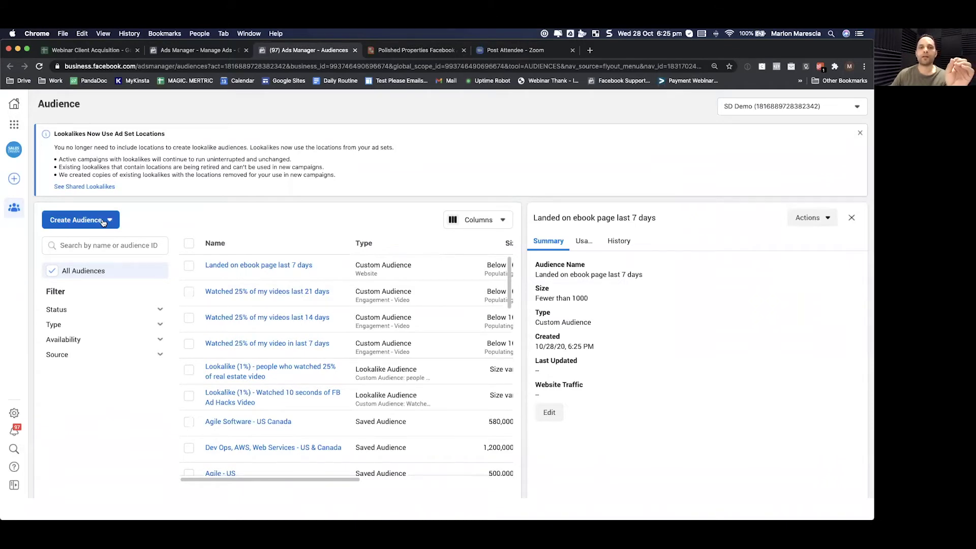
mouse_move(300, 264)
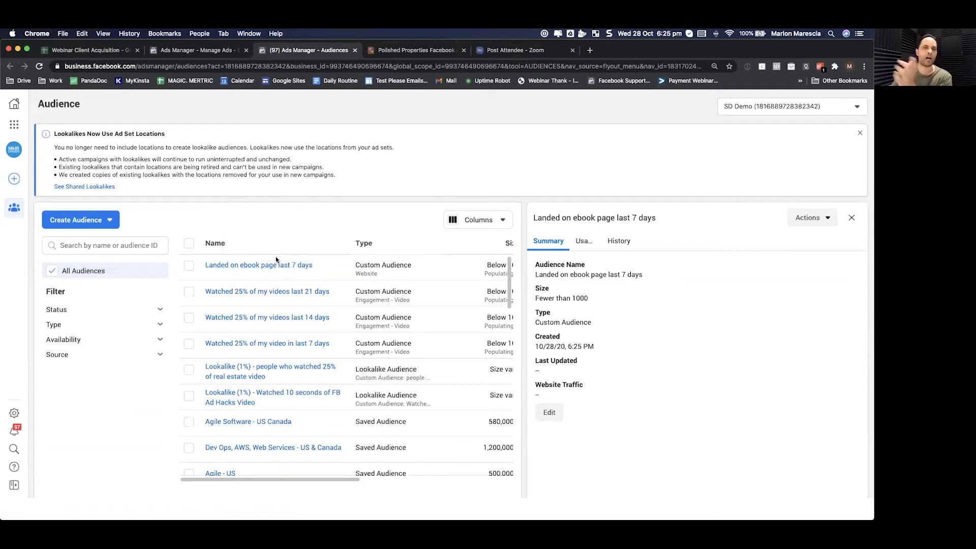
left_click(93, 216)
left_click(97, 242)
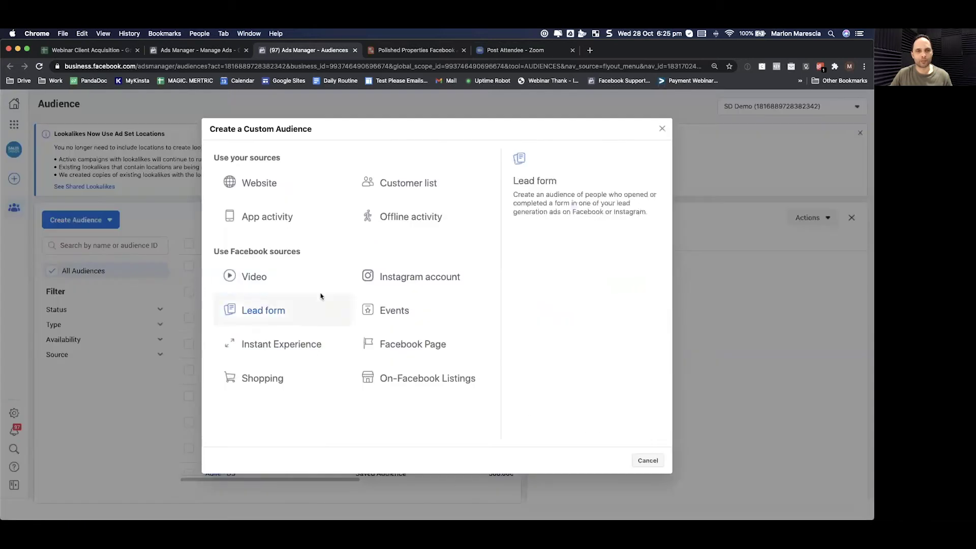
left_click(267, 188)
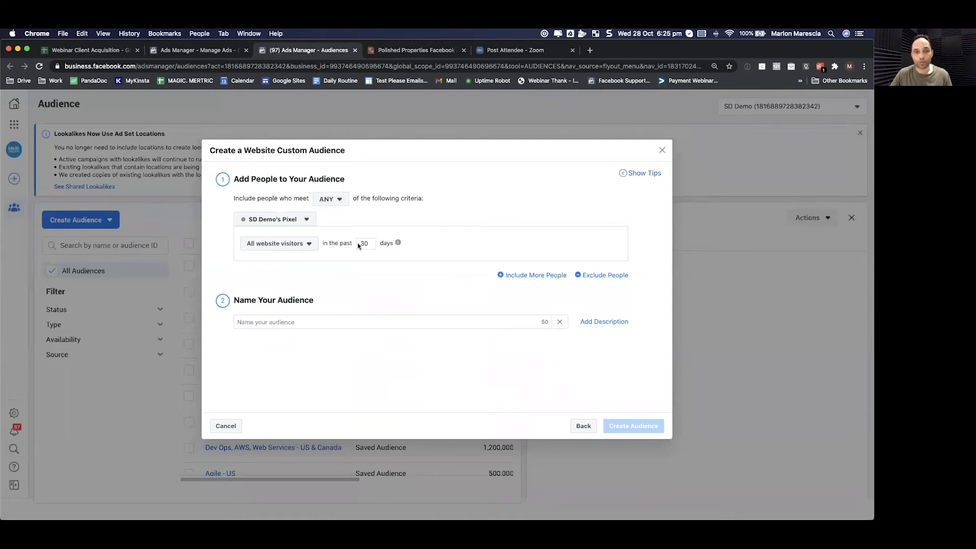
double_click(368, 244)
type("14")
left_click(320, 321)
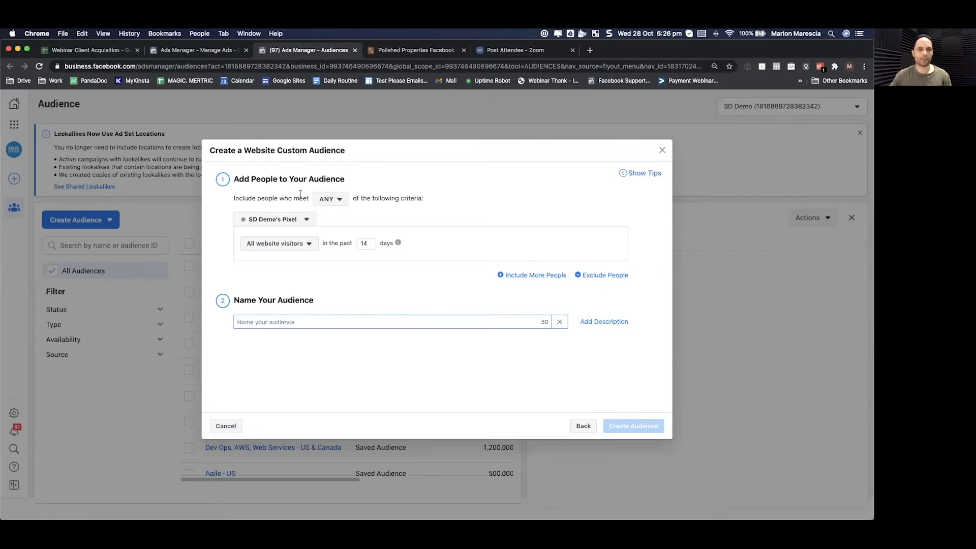
left_click(660, 150)
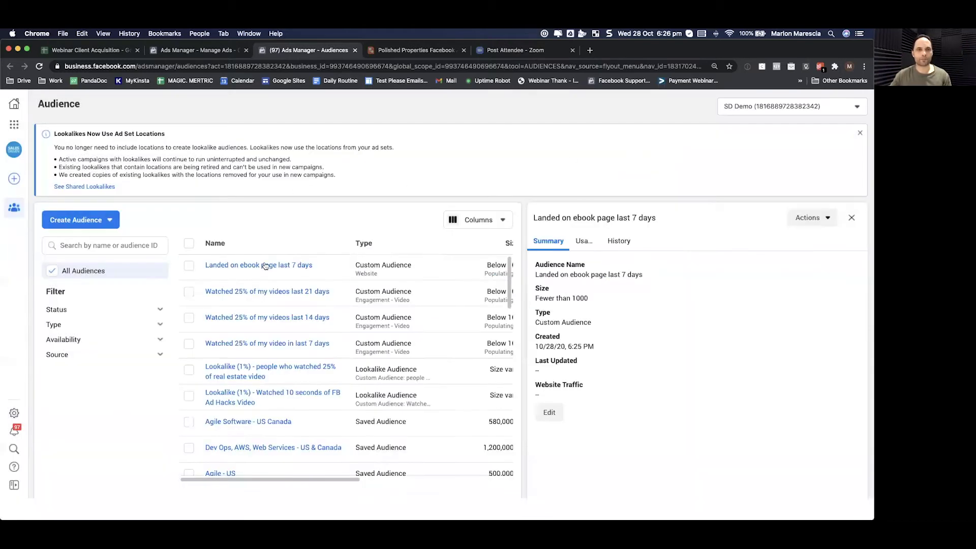
Step: Duplicate New Ad Set within its original campaign, TOF | Retargeting, on the campaign management page
left_click(203, 50)
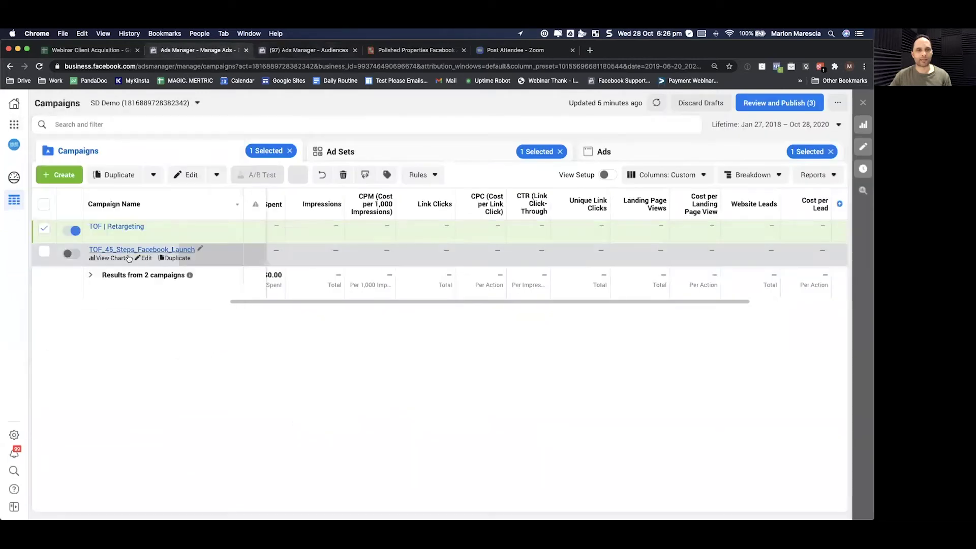
left_click(71, 175)
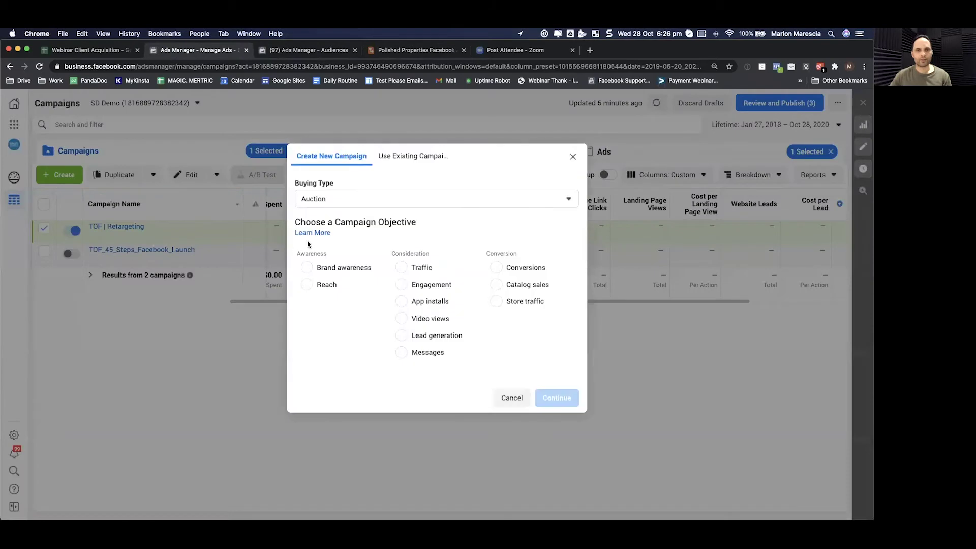
left_click(516, 401)
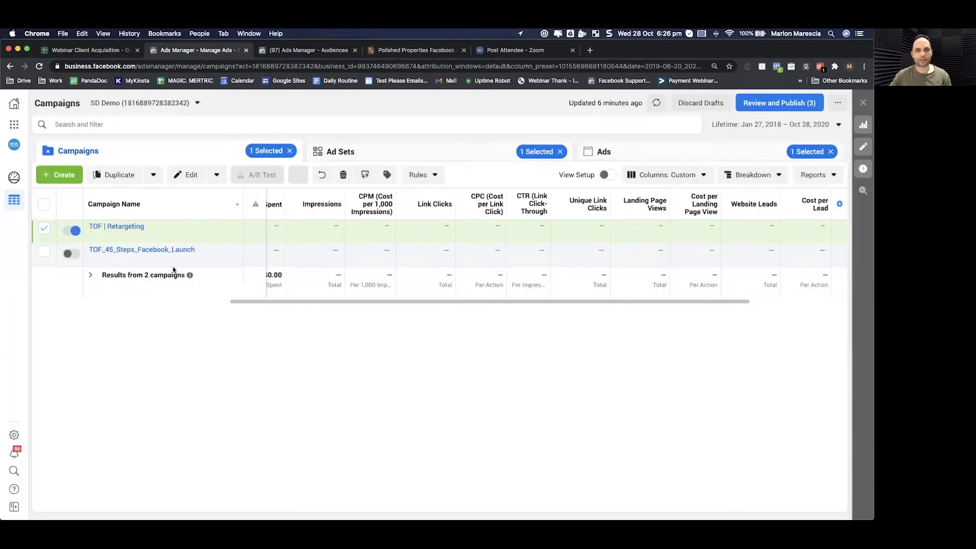
left_click(127, 227)
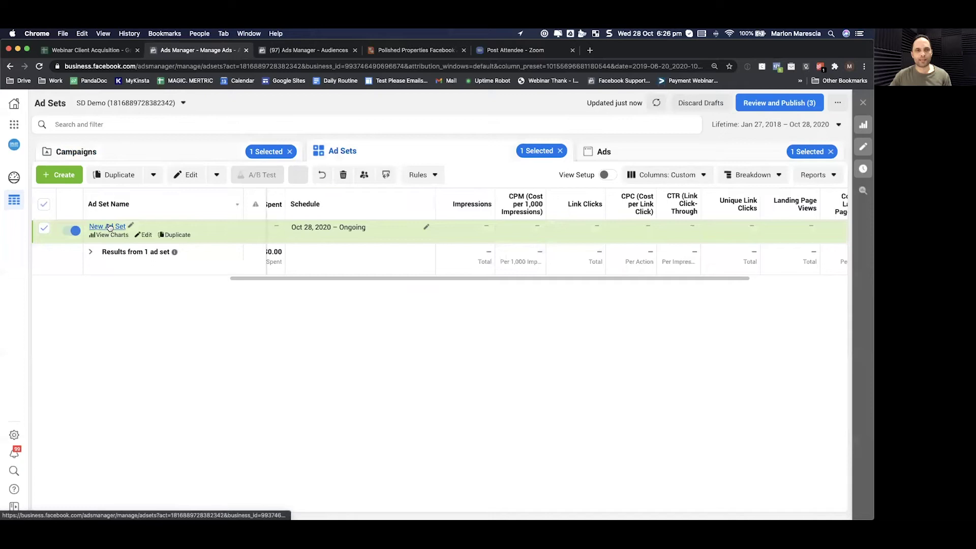
left_click(173, 235)
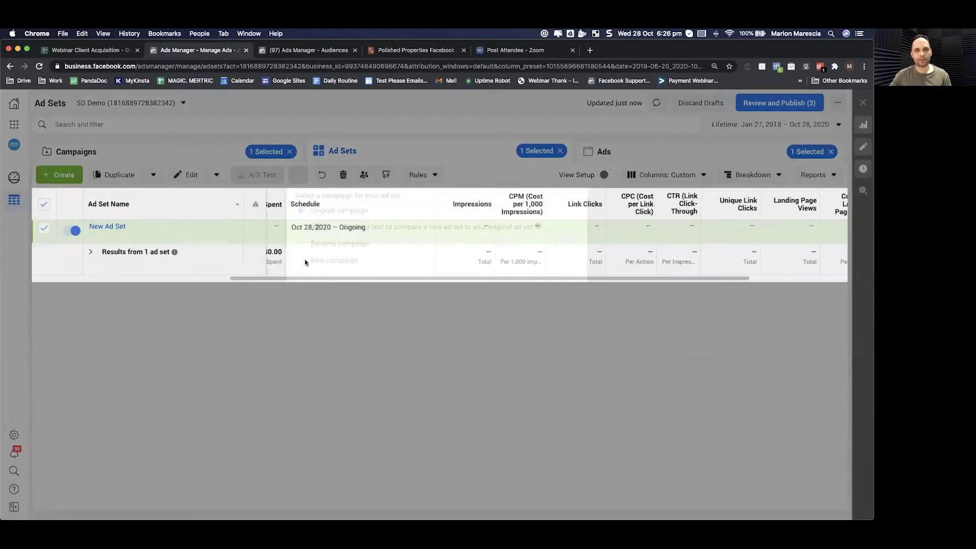
left_click(562, 359)
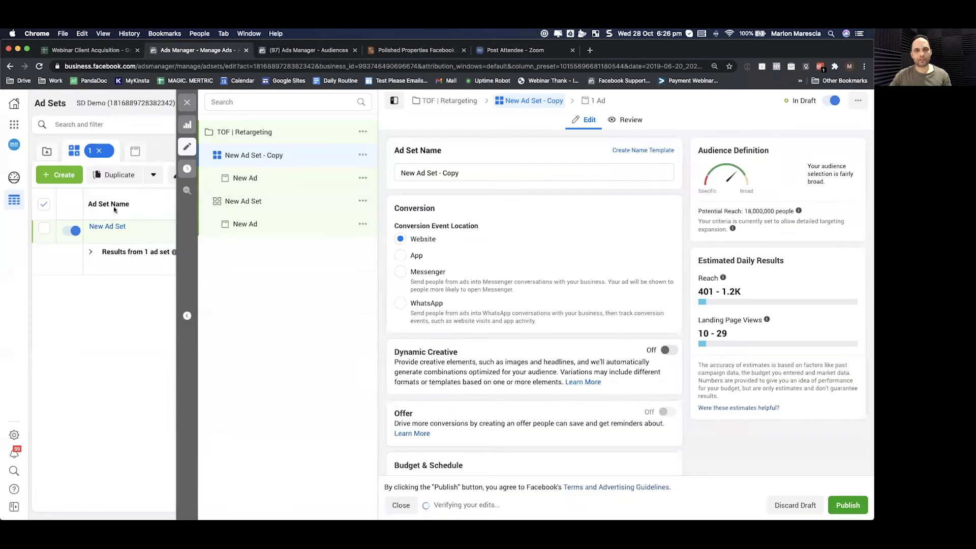
scroll(539, 264, "down", 5)
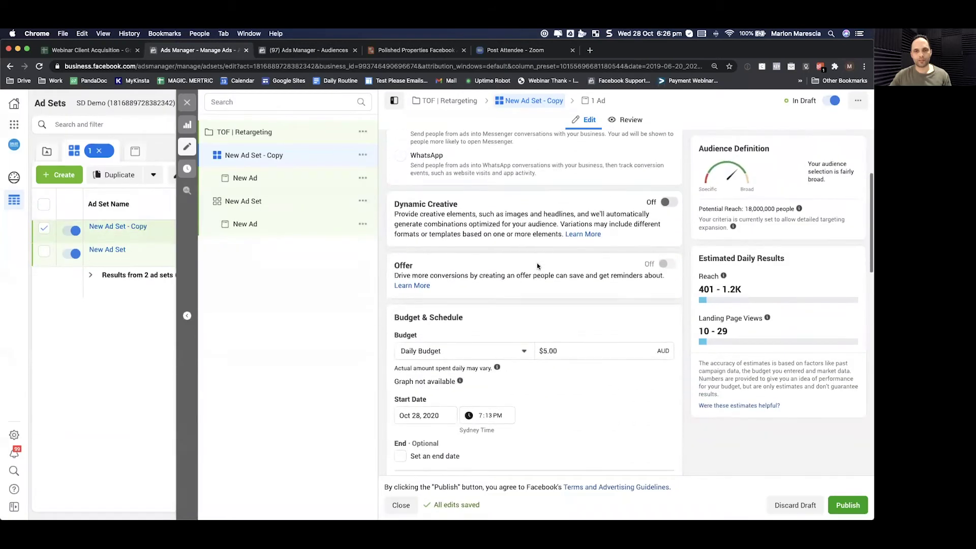
scroll(537, 266, "down", 5)
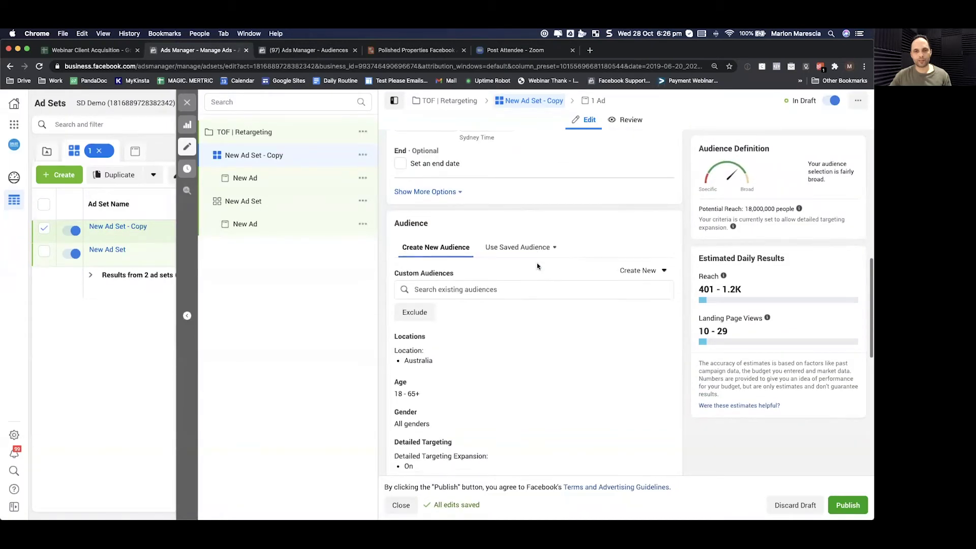
Step: Add the Tony Robbins interest to the detailed targeting of New Ad Set - Copy and close the editor
scroll(511, 257, "down", 3)
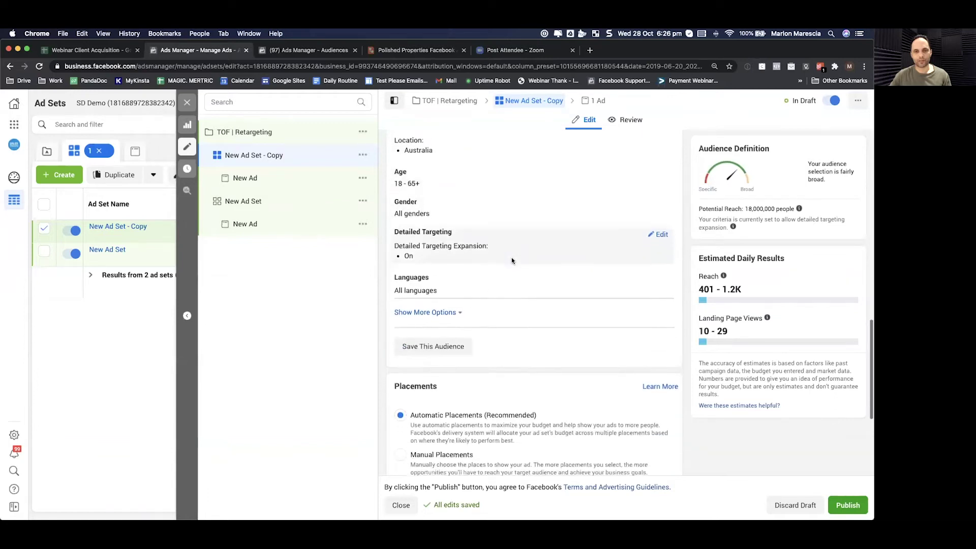
scroll(513, 261, "up", 3)
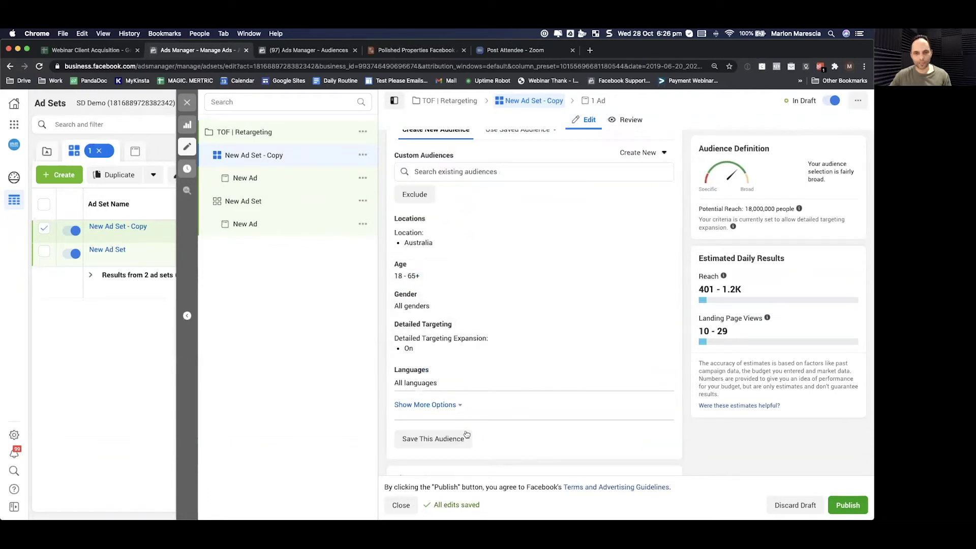
left_click(659, 329)
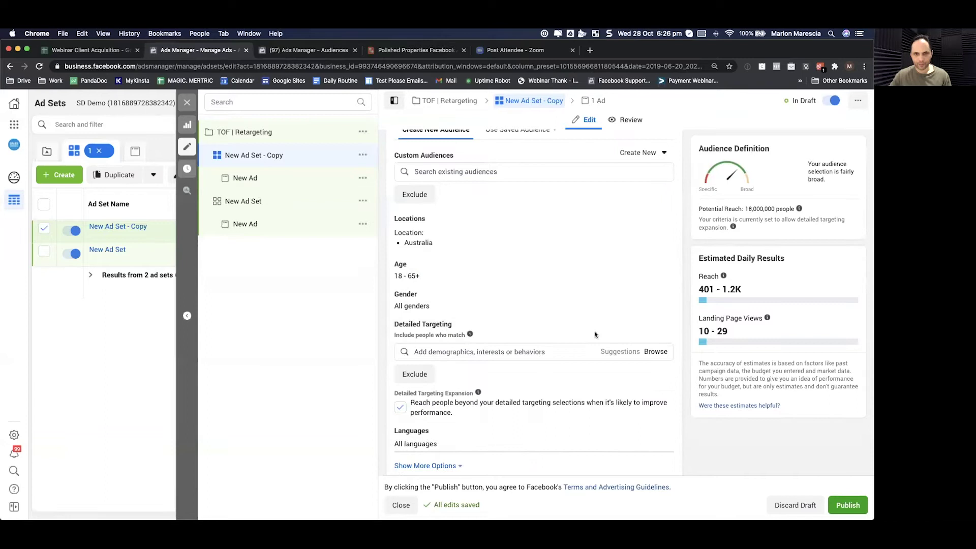
left_click(449, 351)
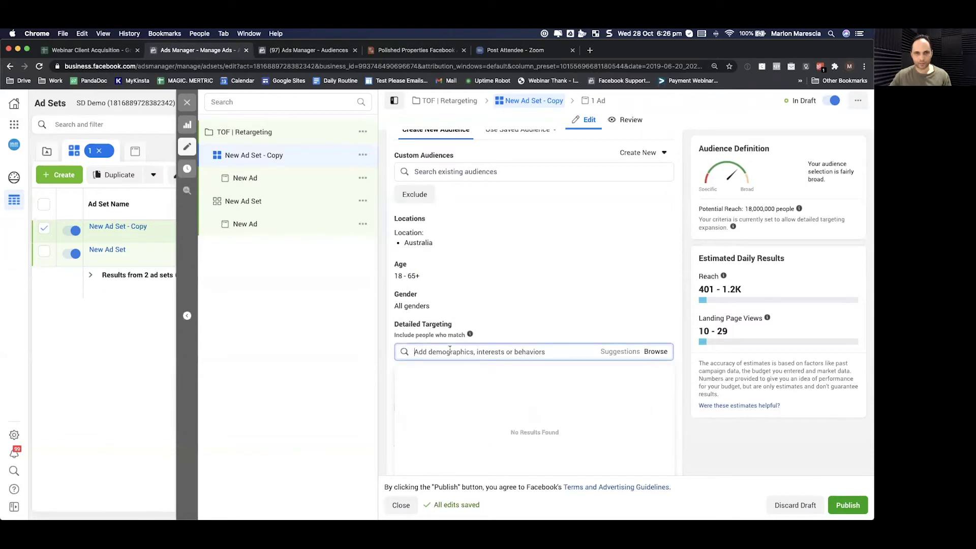
type("anthony robbins")
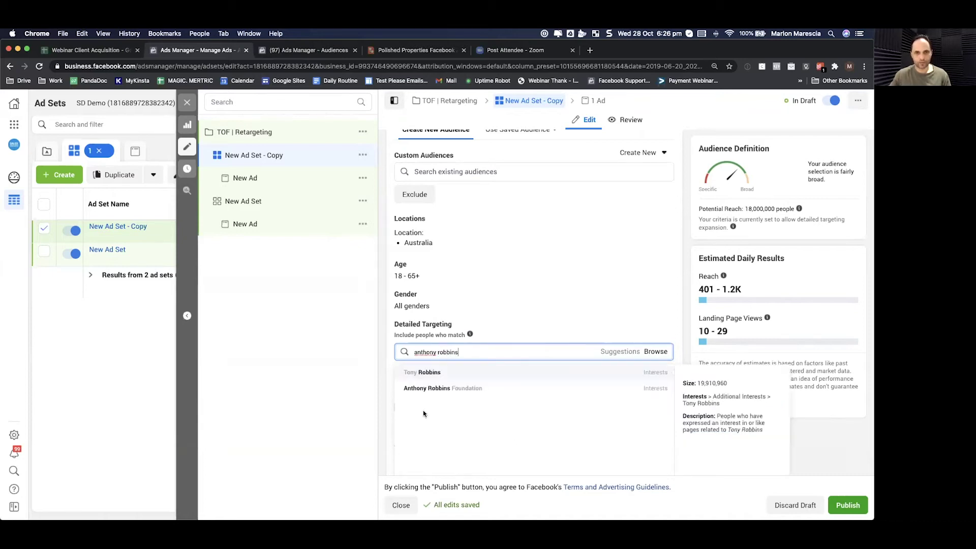
key("Return")
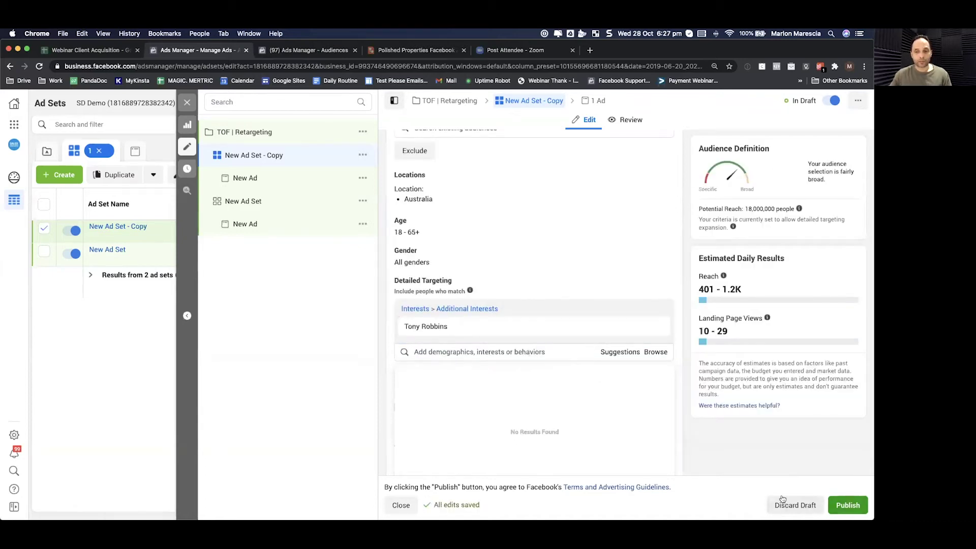
left_click(187, 103)
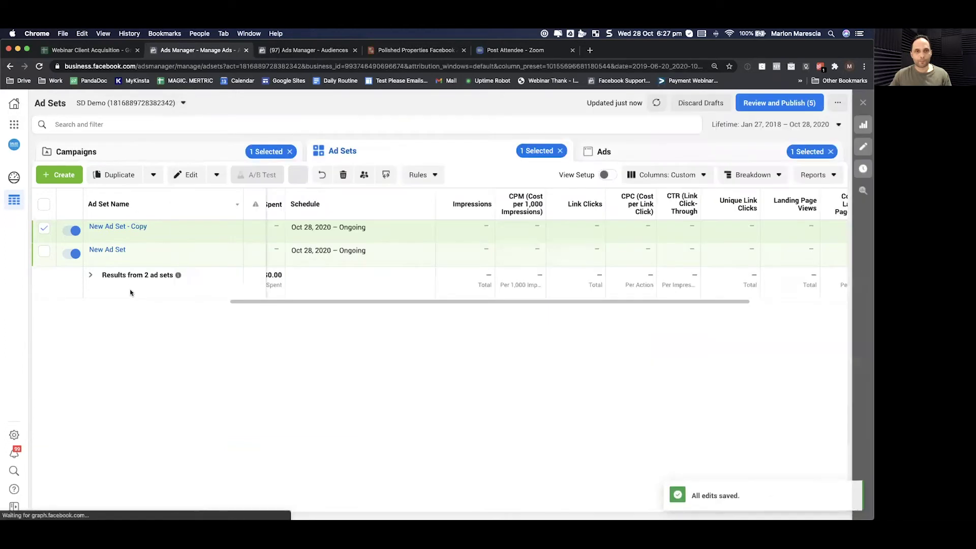
Step: Rename the duplicated ad set in TOF | Retargeting as "Anthony Robbins" and close the editor
left_click(128, 237)
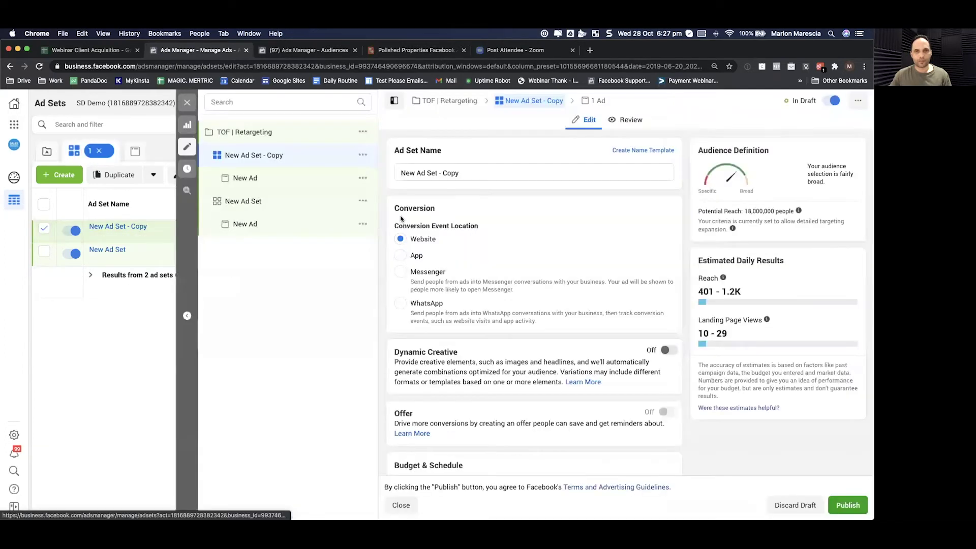
triple_click(461, 173)
type("Atn")
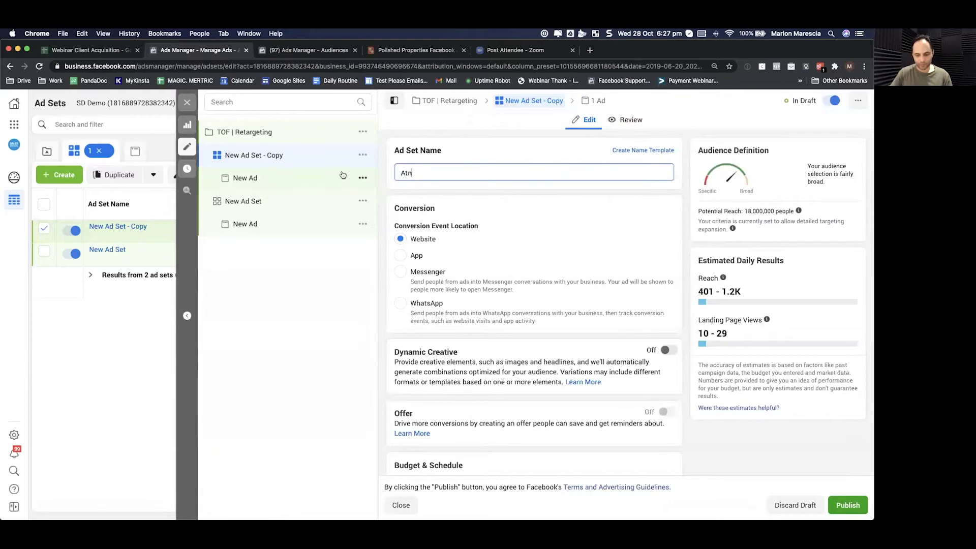
key("BackSpace")
key("BackSpace")
type("mn")
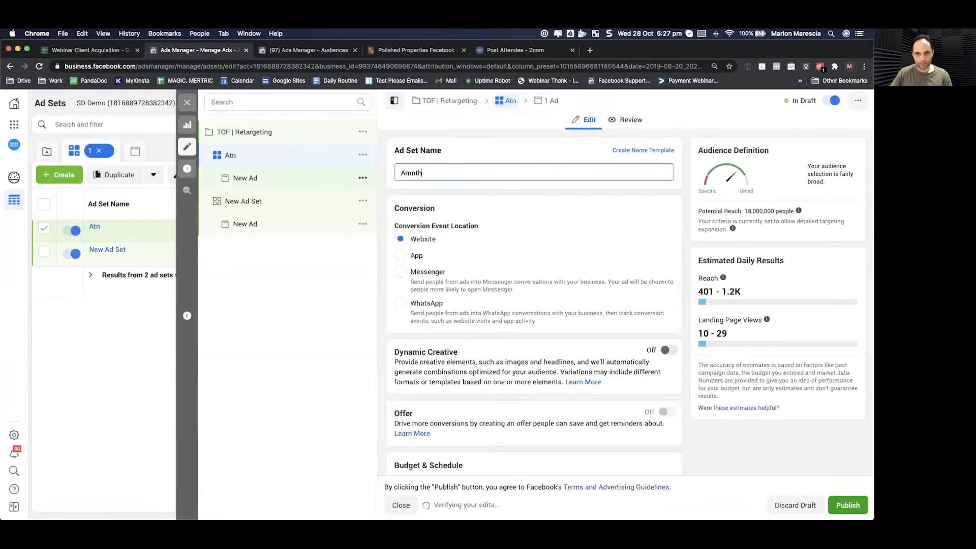
type("thony Robbins")
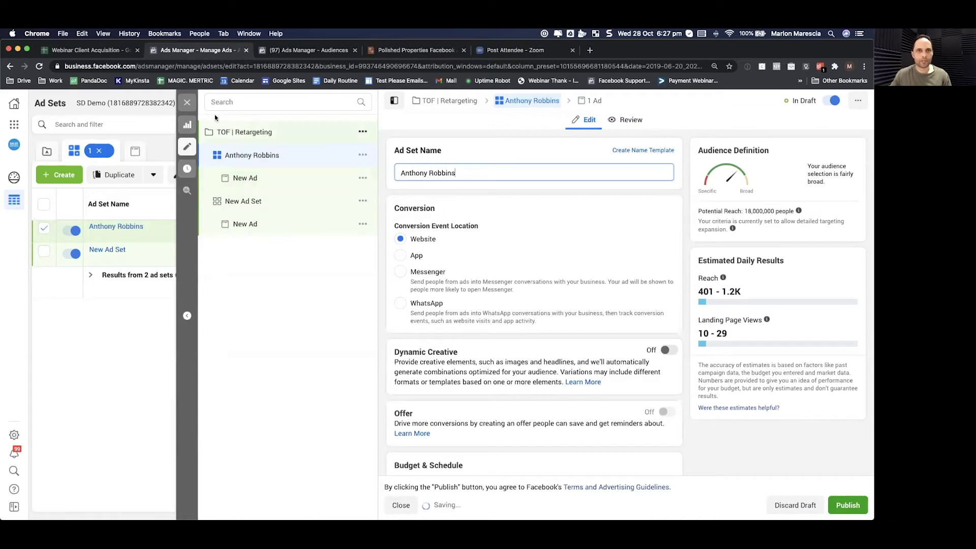
left_click(187, 102)
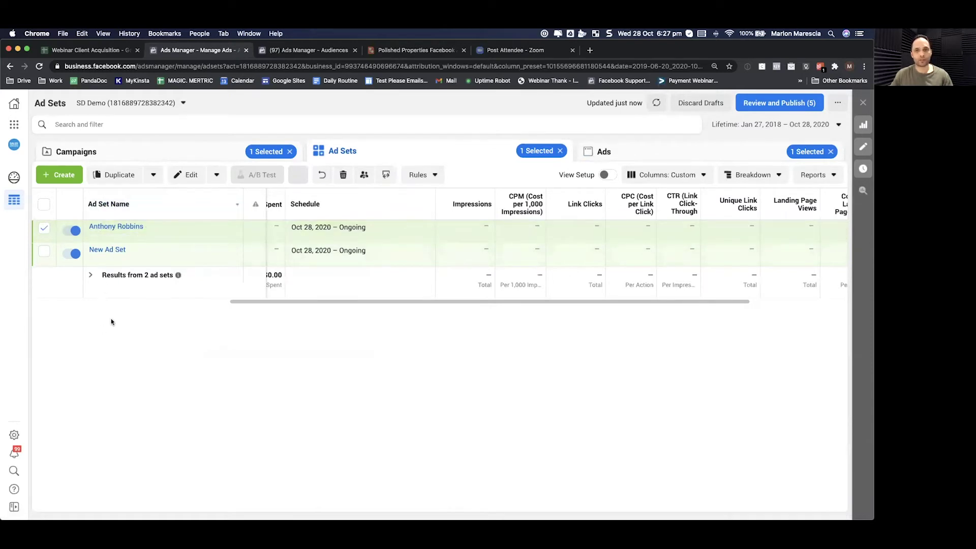
Step: Create a new auction campaign with the Conversions objective from the campaigns list
left_click(114, 154)
left_click(60, 174)
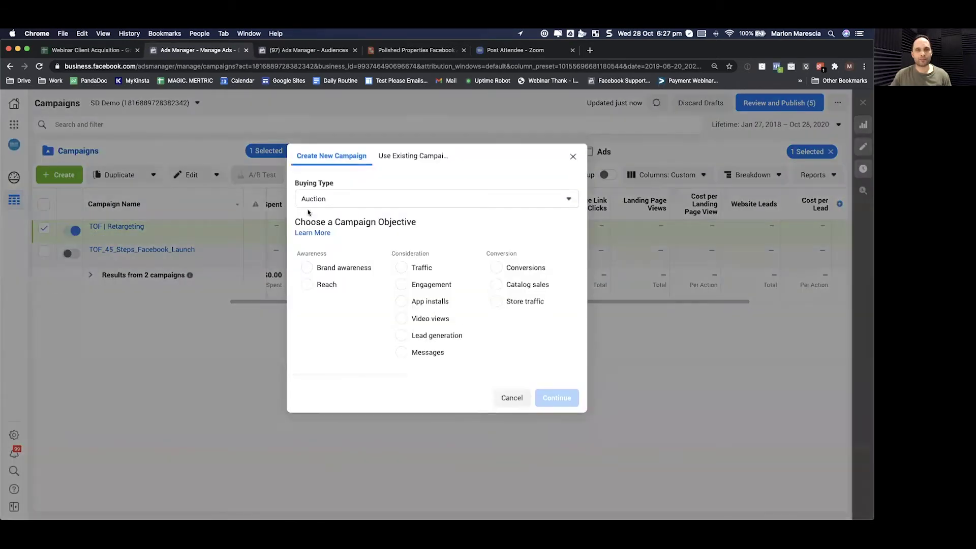
left_click(496, 267)
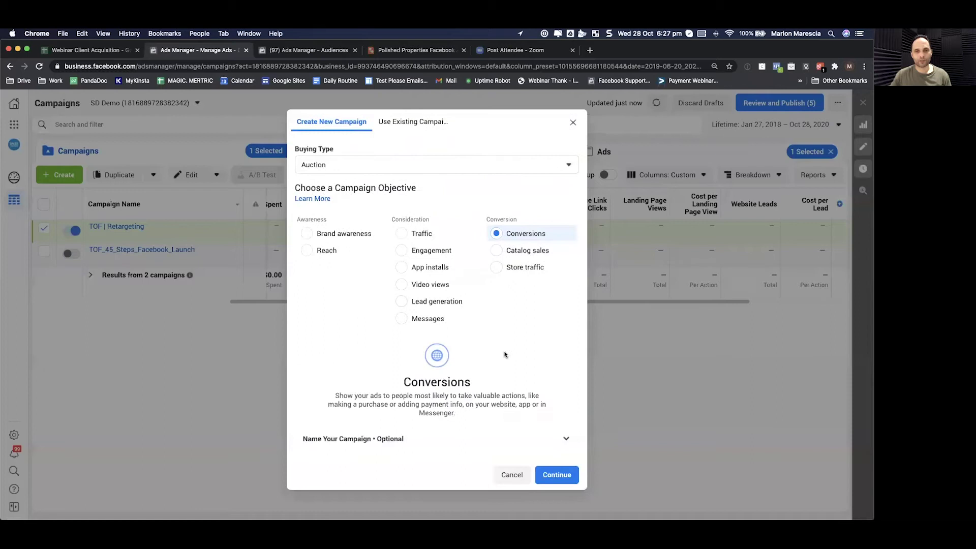
left_click(554, 473)
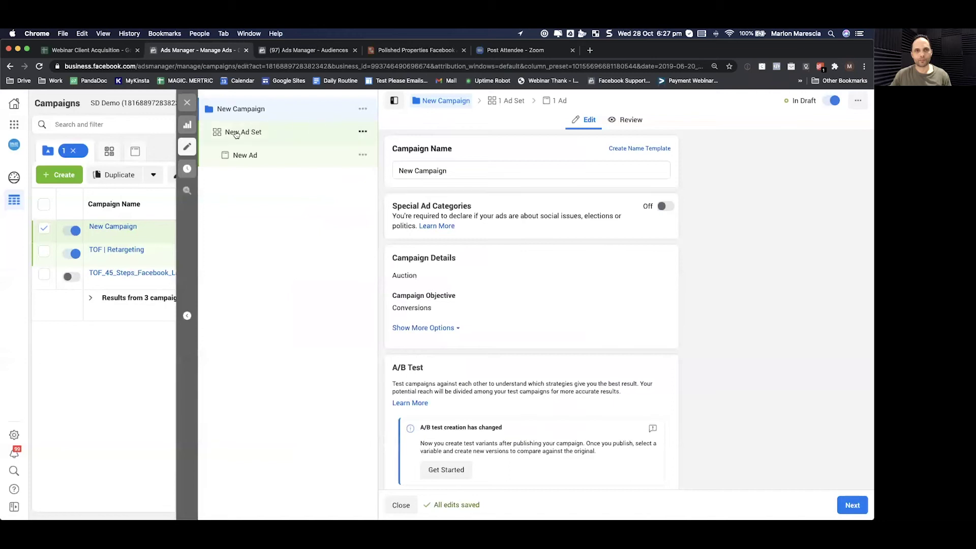
Step: Name the new campaign's ad set "Retargeting last 1-7 days"
left_click(236, 133)
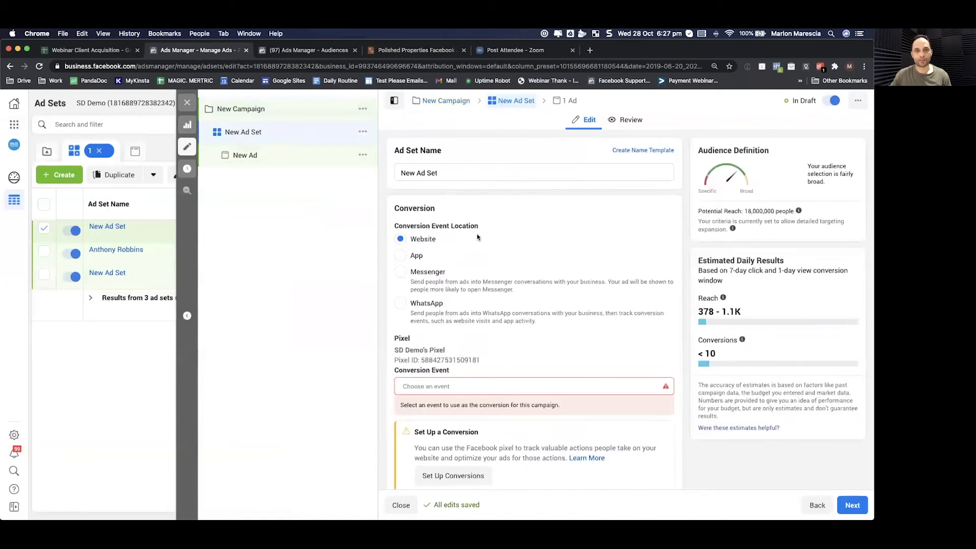
triple_click(442, 175)
type("Reaterge")
key("BackSpace")
key("BackSpace")
key("BackSpace")
key("BackSpace")
type("targeting last 1-7 days")
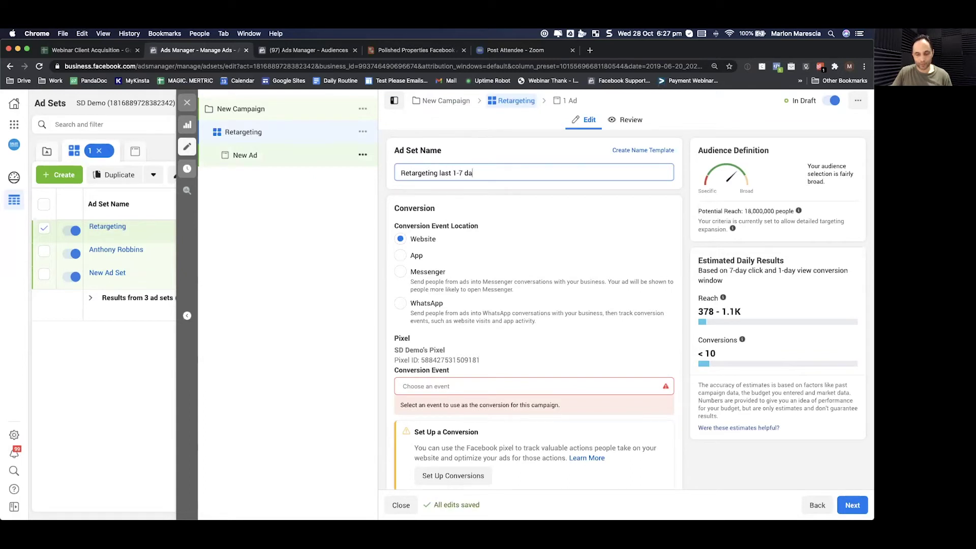
Step: Set the ad set's pixel conversion event to Lead
left_click(432, 386)
type("lead")
left_click(447, 429)
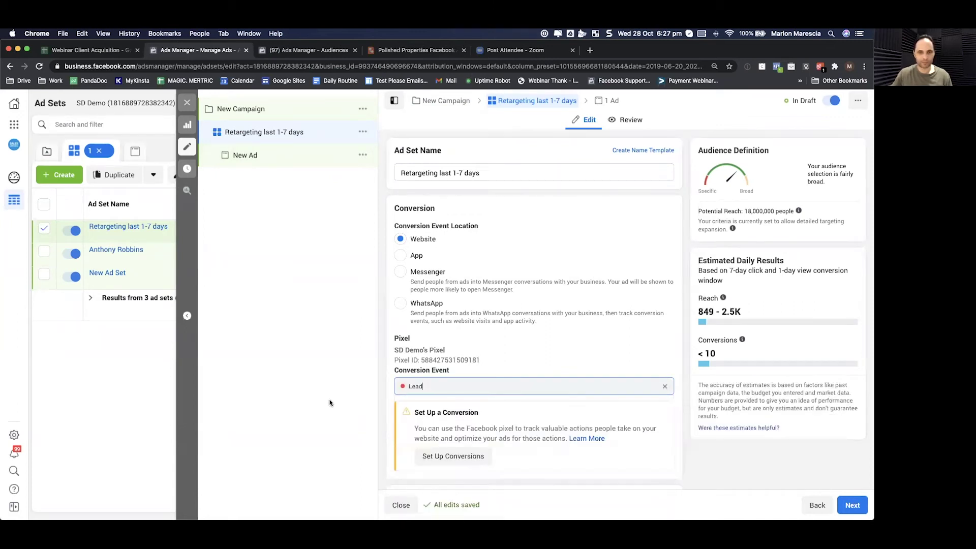
Step: Set the daily budget of the "Retargeting last 1-7 days" ad set to $1.50
scroll(495, 391, "down", 10)
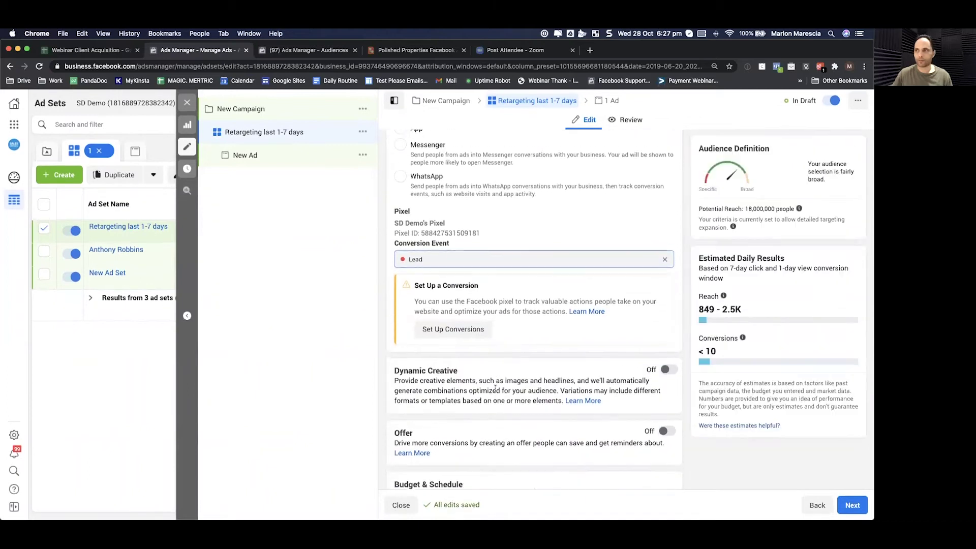
scroll(496, 391, "down", 1)
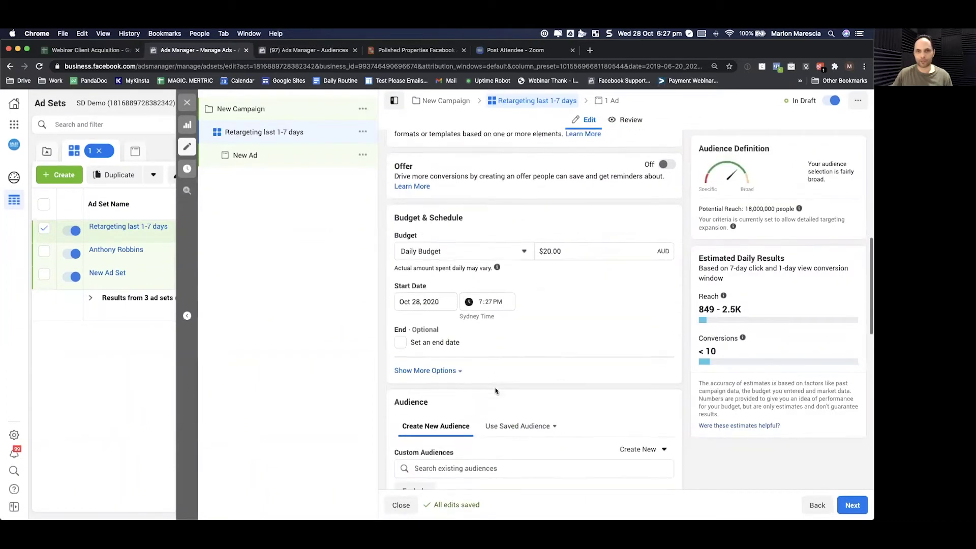
left_click(544, 235)
triple_click(544, 235)
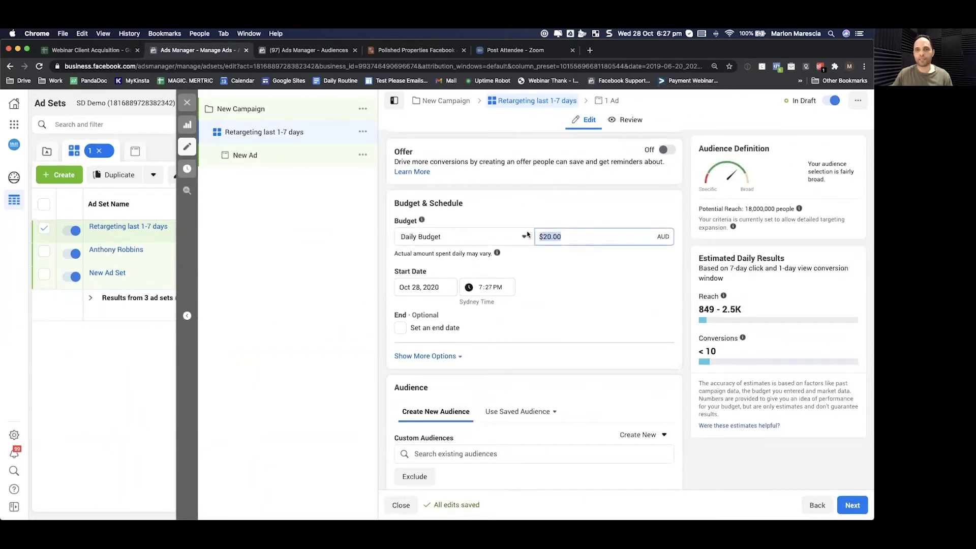
type("1.5")
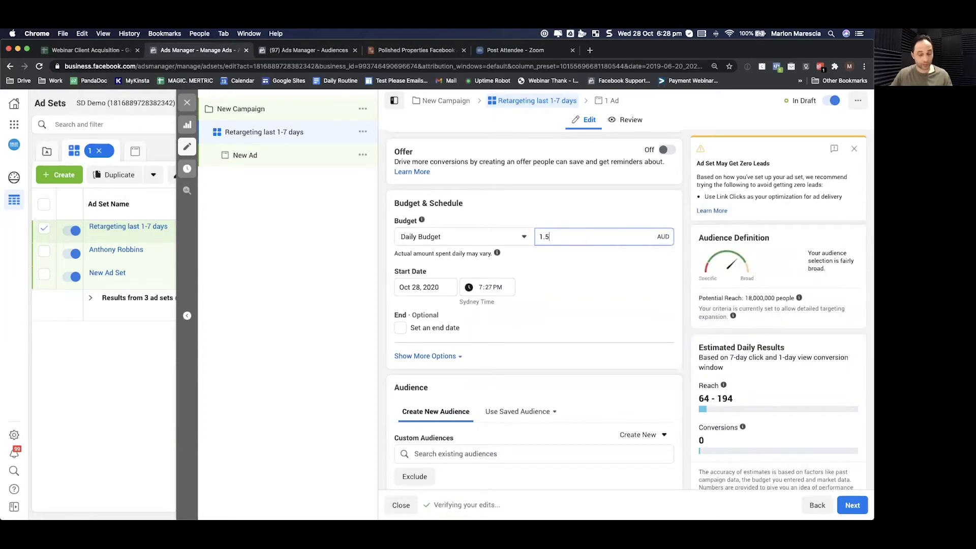
key("Tab")
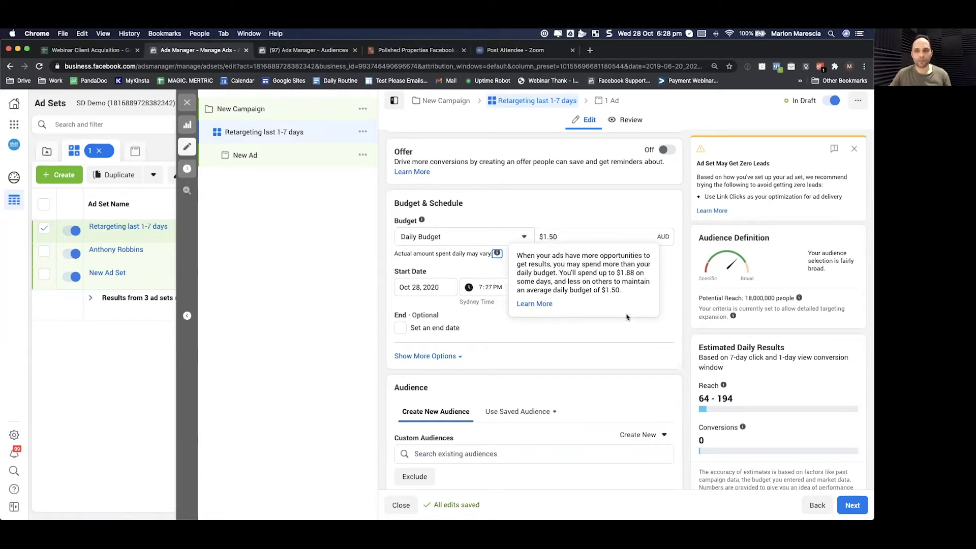
Step: Include the custom audiences "Watched 25% of my video in last 7 days" and "Landed on ebook page last 7 days" in the ad set
scroll(522, 331, "down", 3)
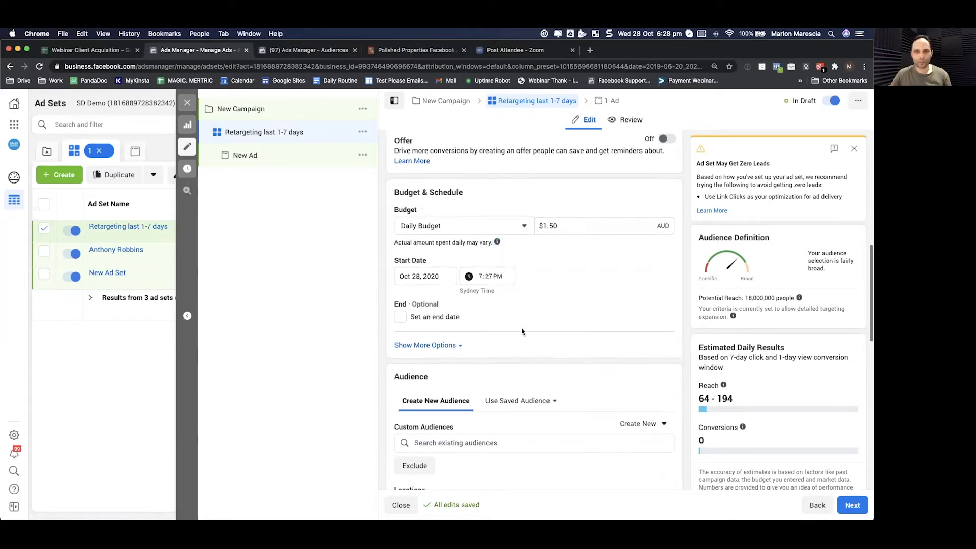
scroll(521, 332, "down", 3)
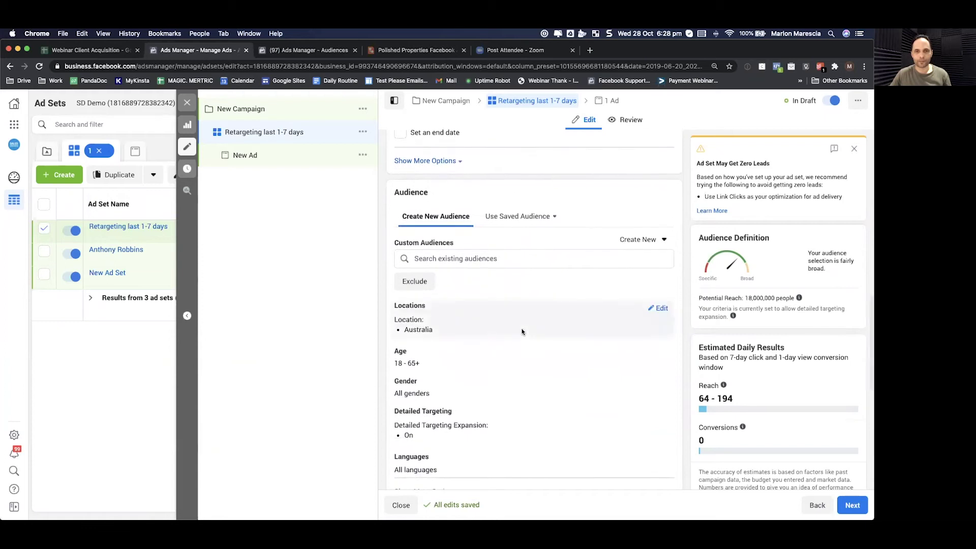
left_click(419, 243)
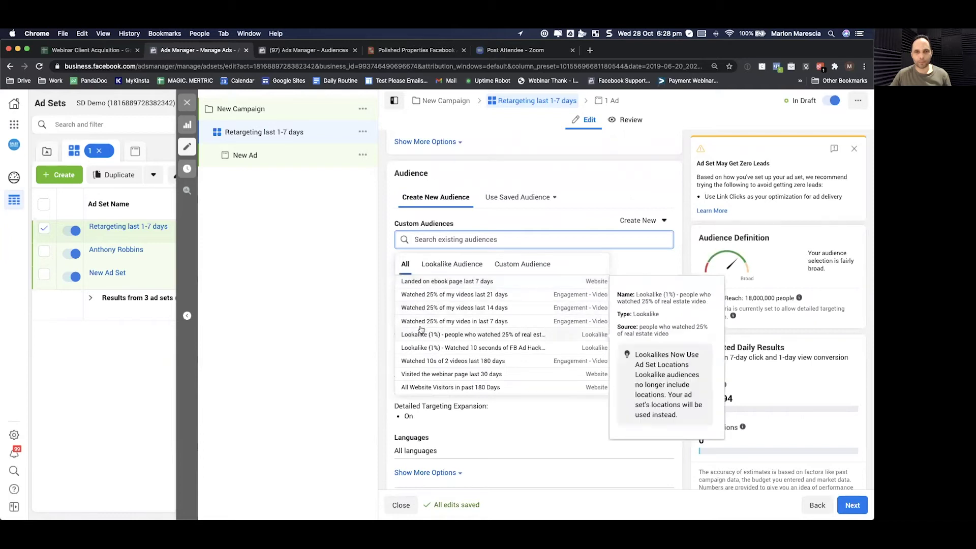
left_click(473, 322)
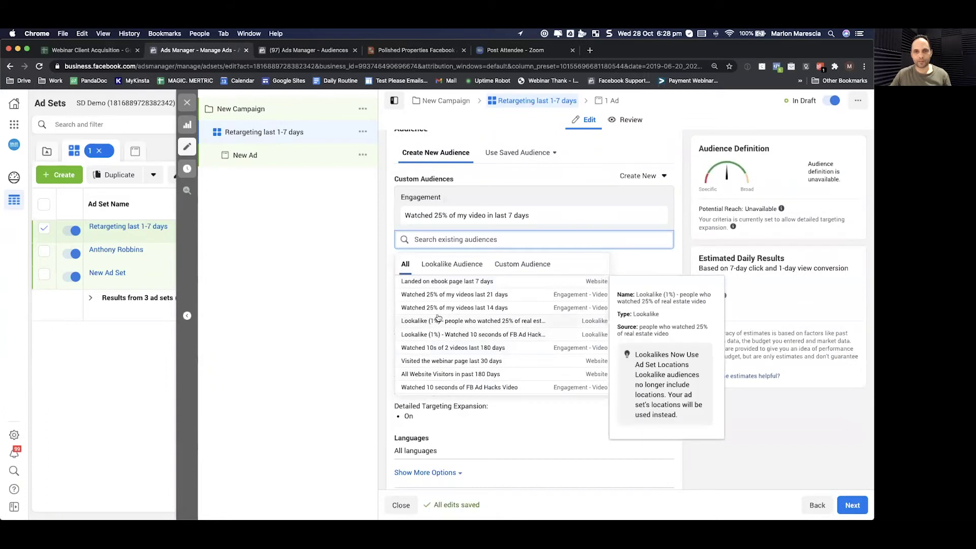
left_click(442, 282)
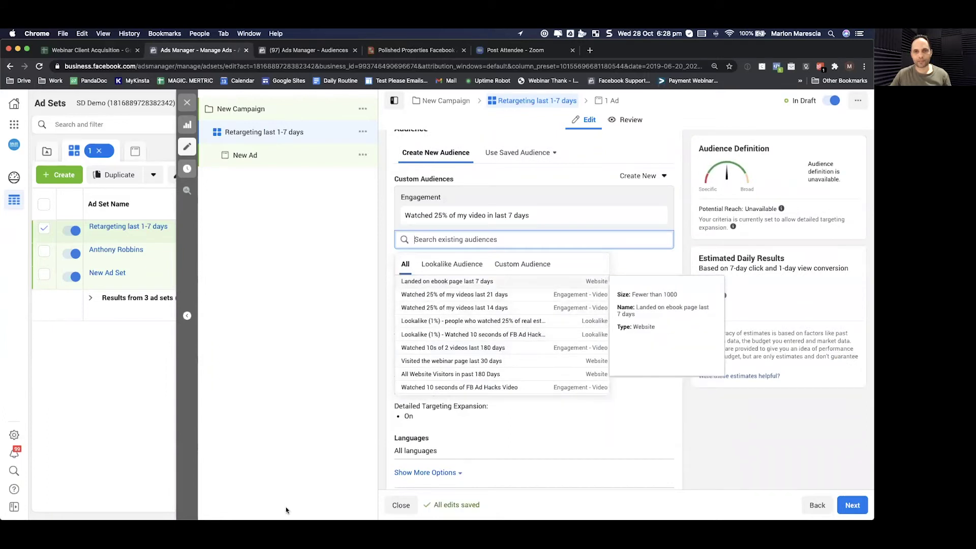
left_click(311, 286)
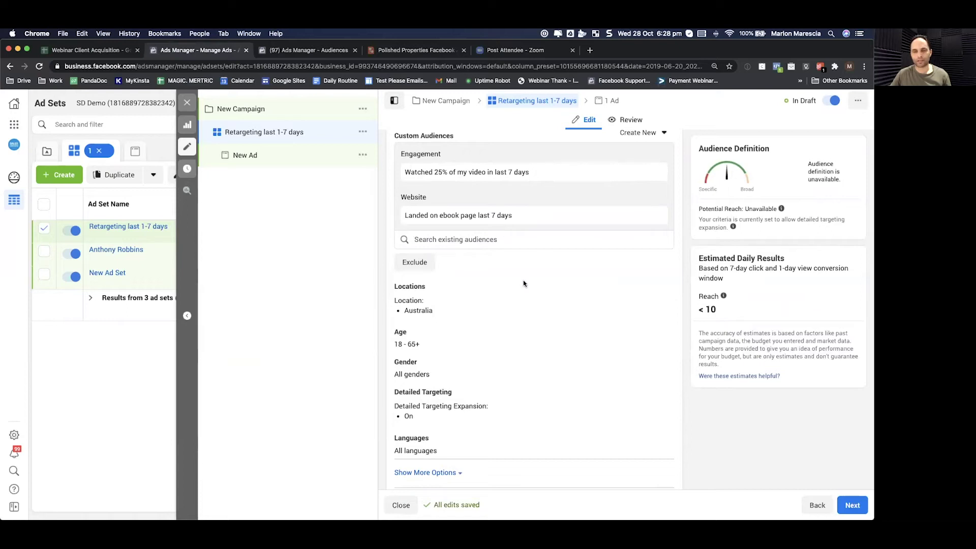
Step: Review the ad set's demographics, detailed targeting, placements and delivery settings, and open its New Ad
scroll(524, 297, "down", 5)
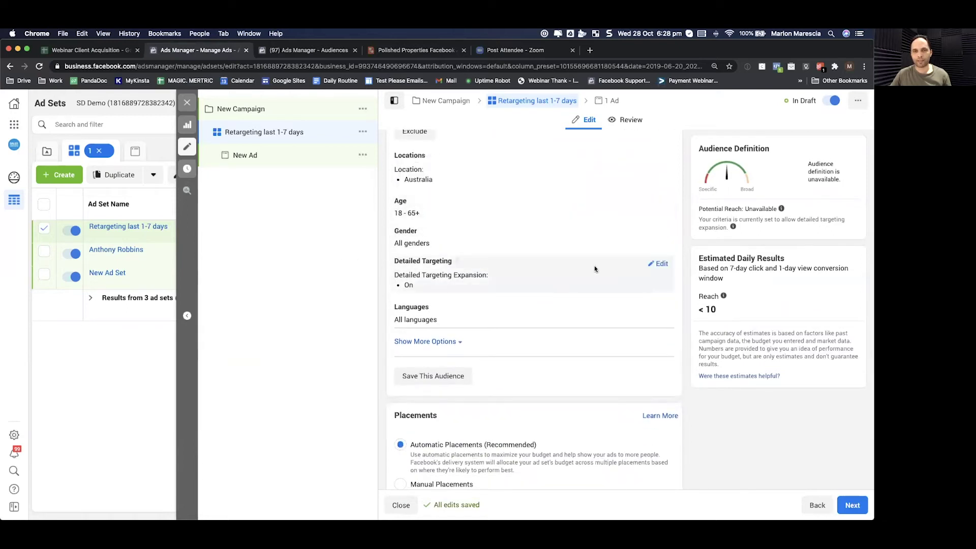
scroll(594, 265, "up", 2)
mouse_move(430, 211)
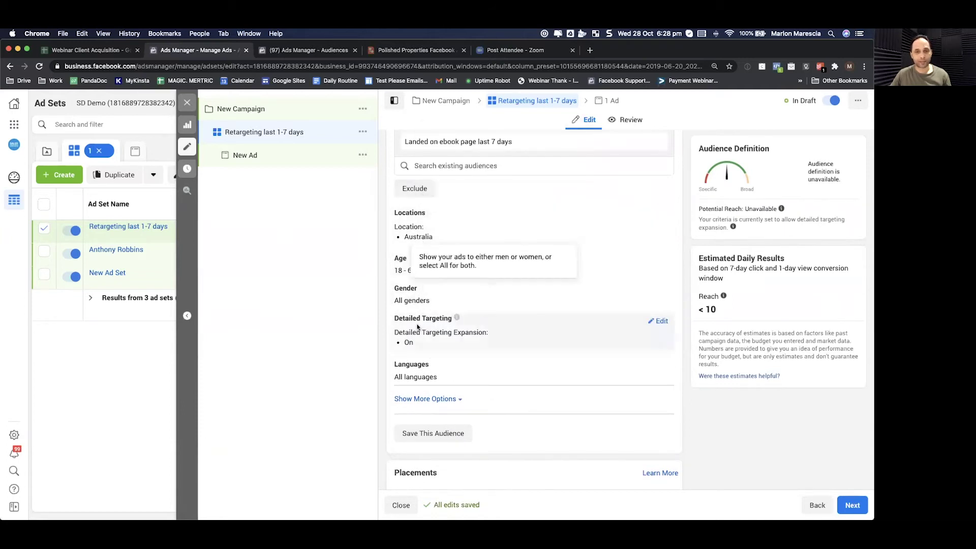
scroll(539, 261, "up", 3)
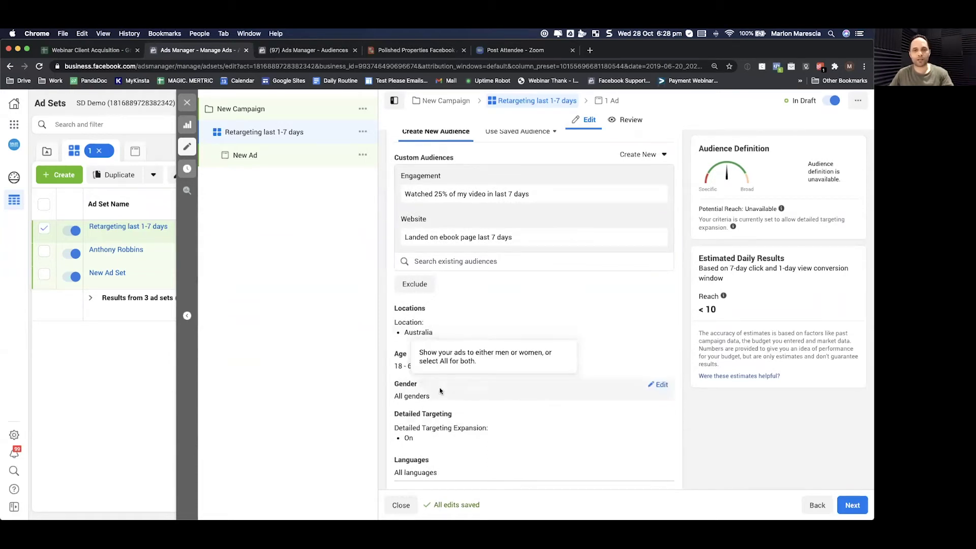
scroll(422, 366, "down", 4)
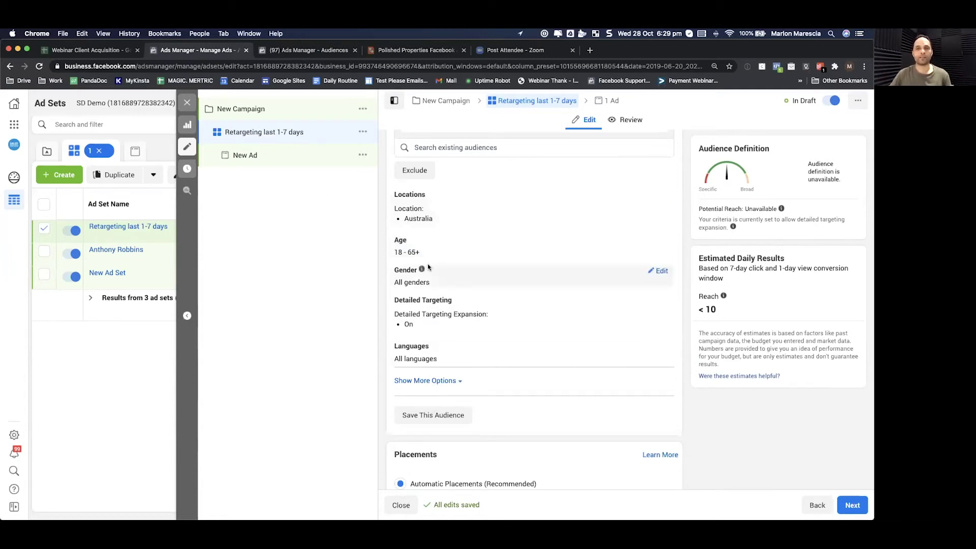
scroll(471, 321, "down", 5)
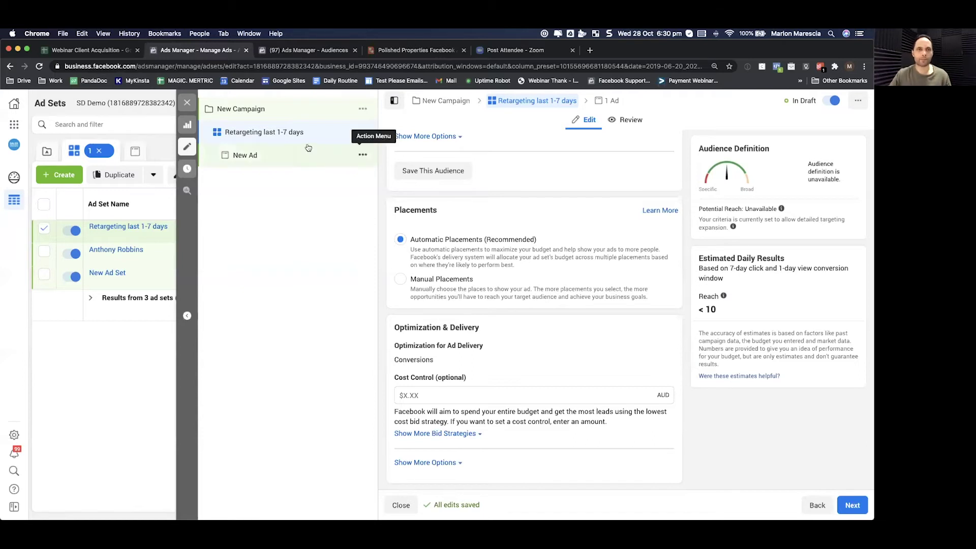
left_click(244, 161)
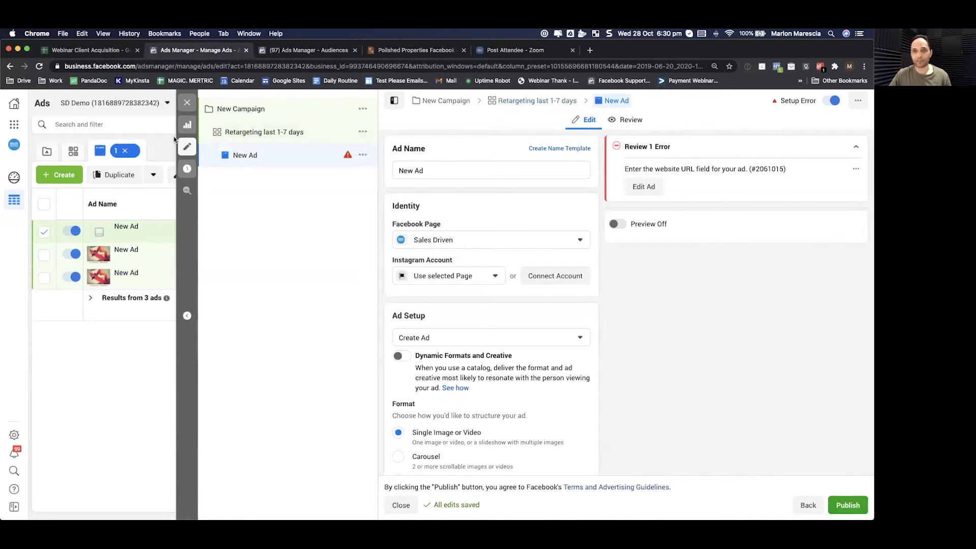
Step: Close the ad editor and rename the campaign "New Campaign" as "MOF | REtargeting"
left_click(187, 102)
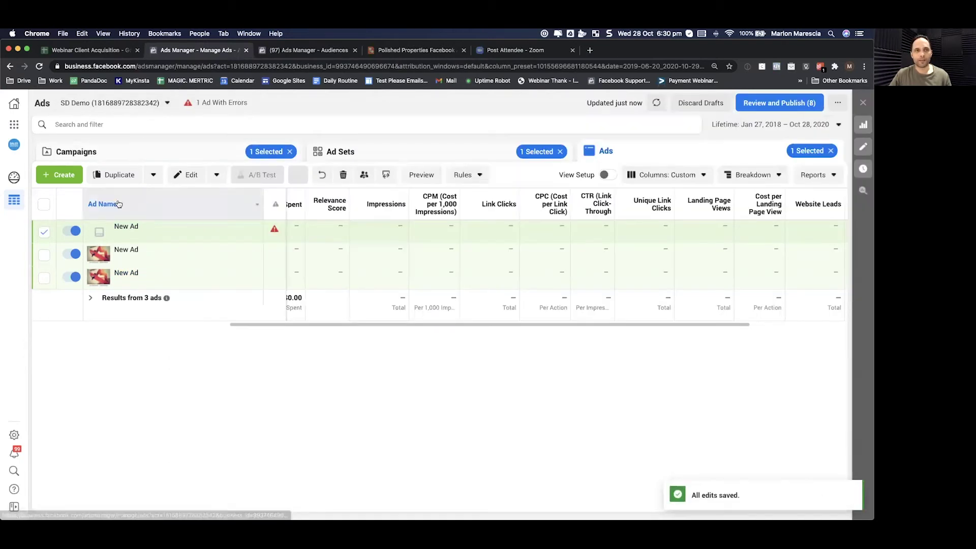
left_click(138, 152)
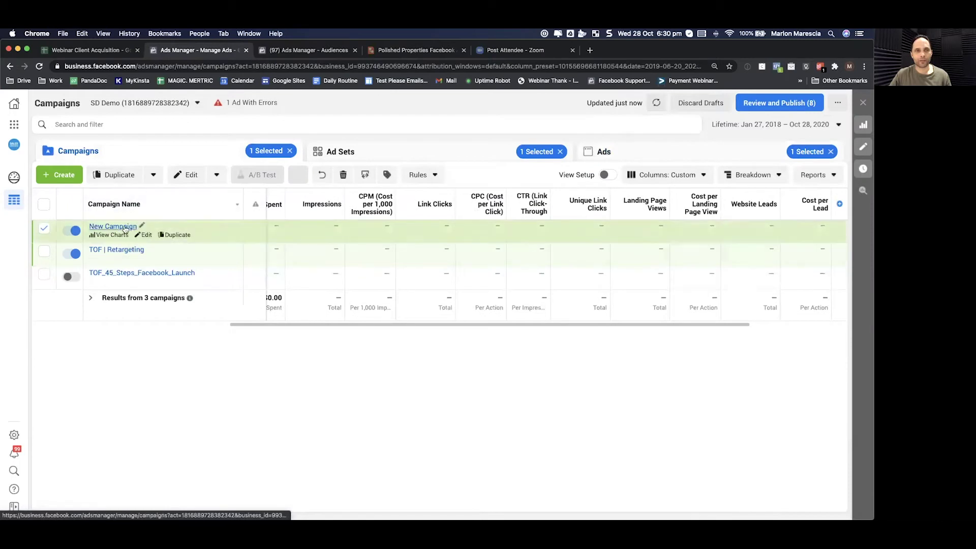
left_click(141, 227)
key("super+a")
type("MOF | REtarget")
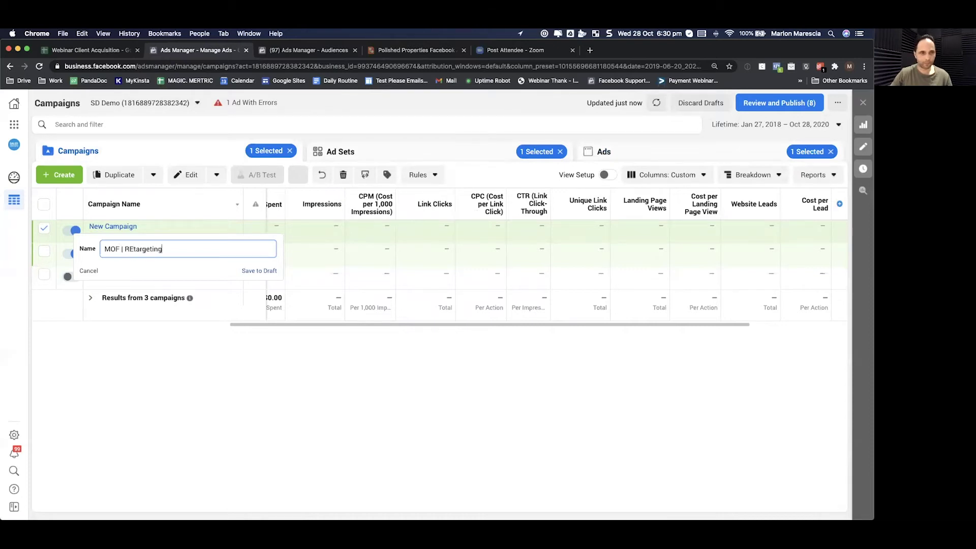
key("Return")
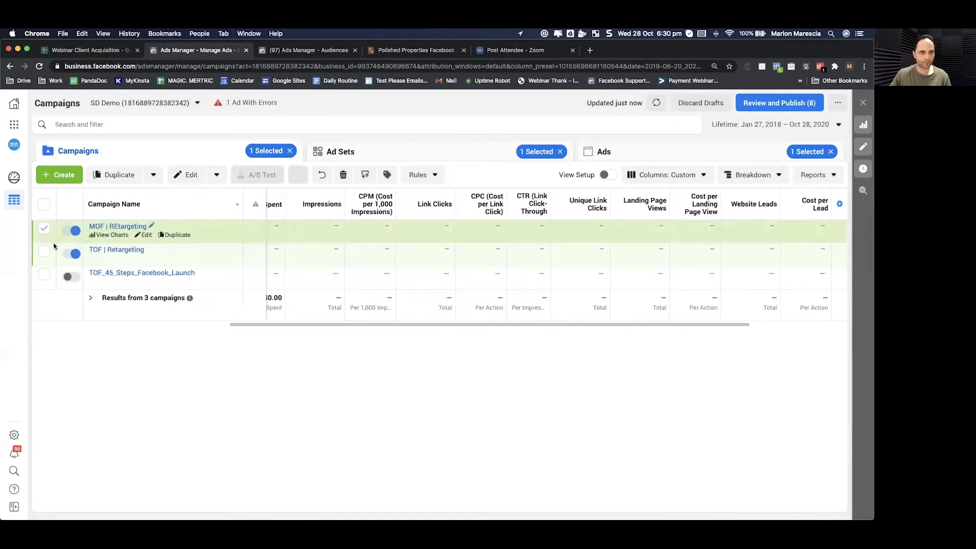
Step: Correct the capitalisation in the MOF campaign's name so it reads "MOF | Retargeting" and save it to draft
left_click(150, 227)
left_click(128, 247)
key("BackSpace")
type("eting")
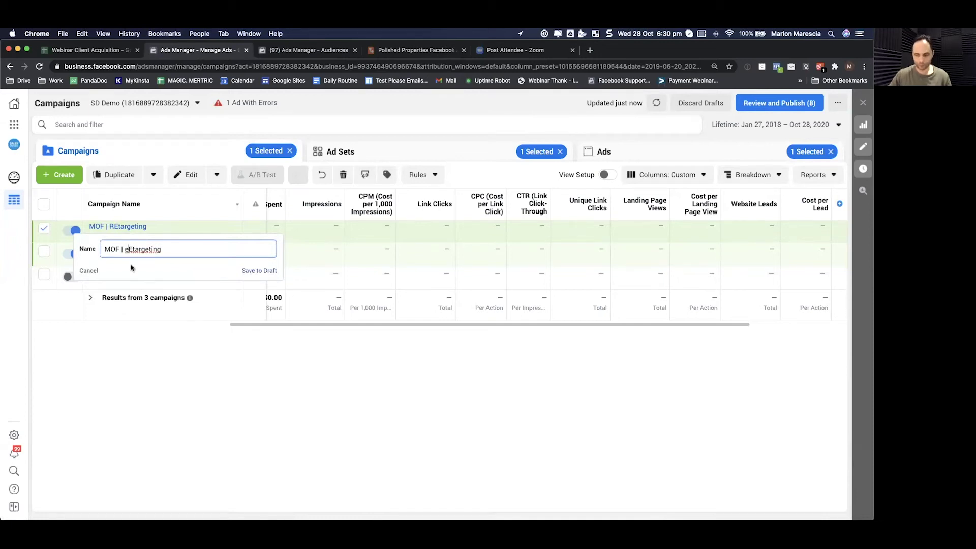
key("BackSpace")
type("R")
key("Delete")
type("e")
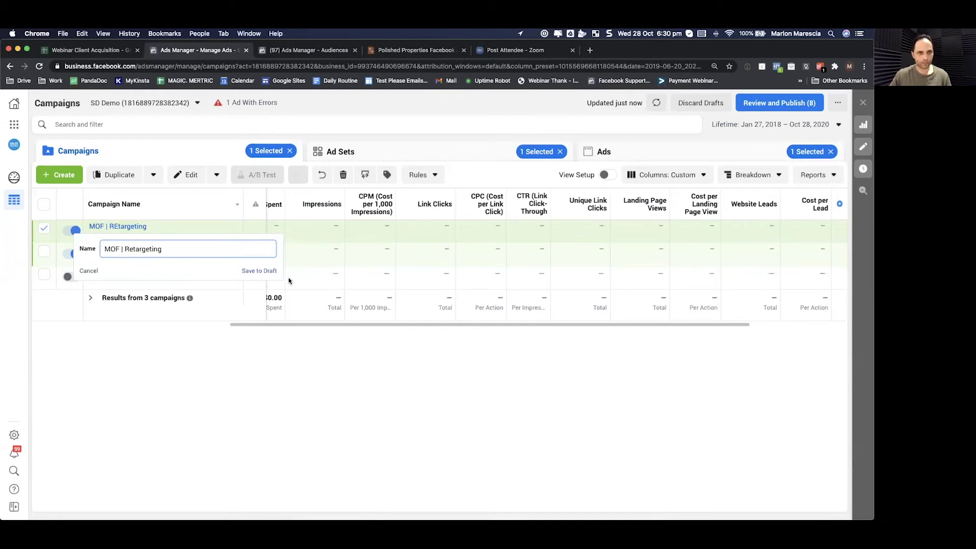
left_click(259, 271)
Step: Start creating another new campaign with the Auction buying type
left_click(50, 171)
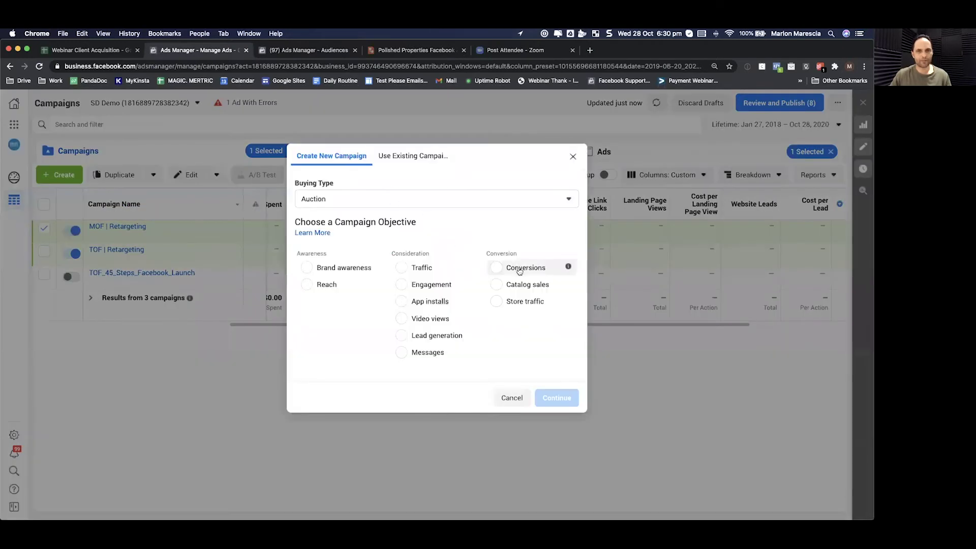
Step: Create a campaign with the Conversions objective, name it "BOF | Retargeting" and continue to its ad set
left_click(519, 270)
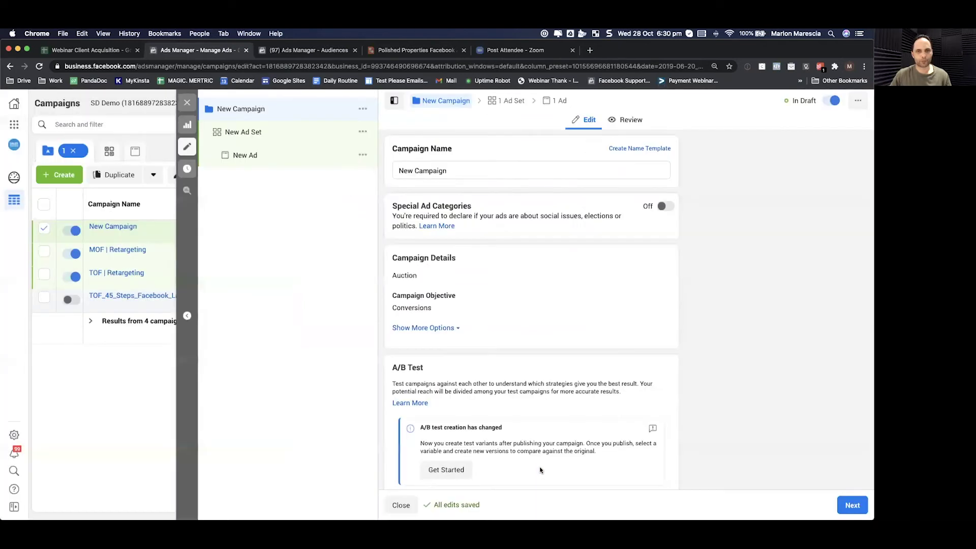
triple_click(421, 171)
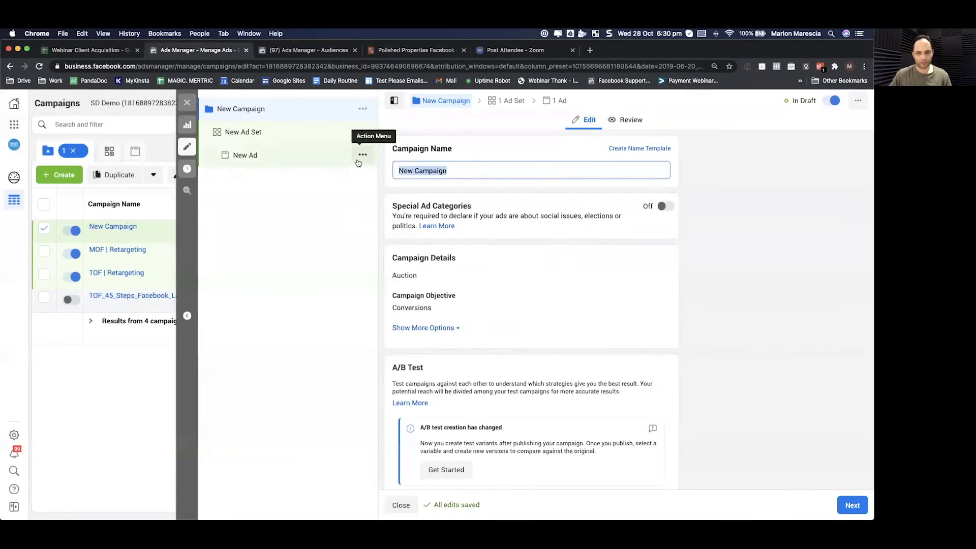
type("TOF | Retargeting")
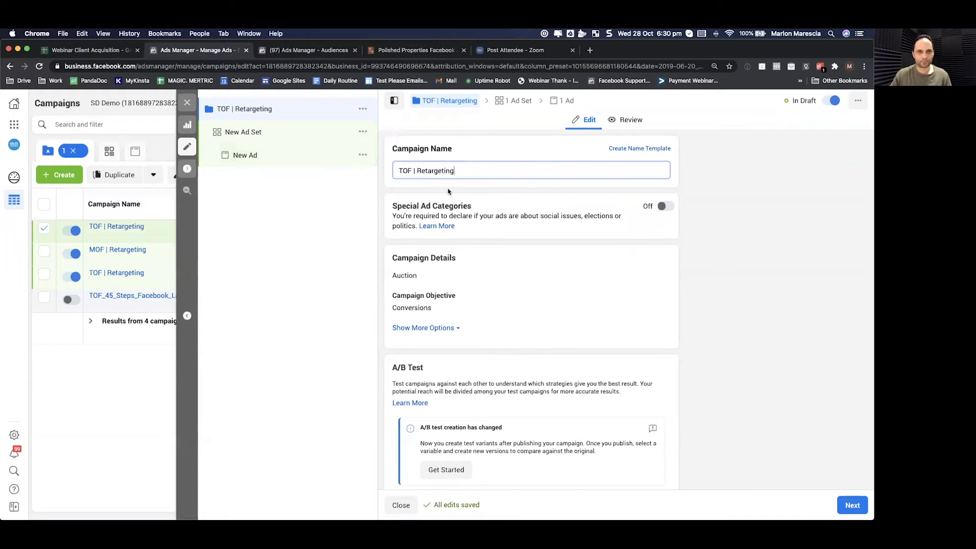
double_click(402, 172)
type("BOF")
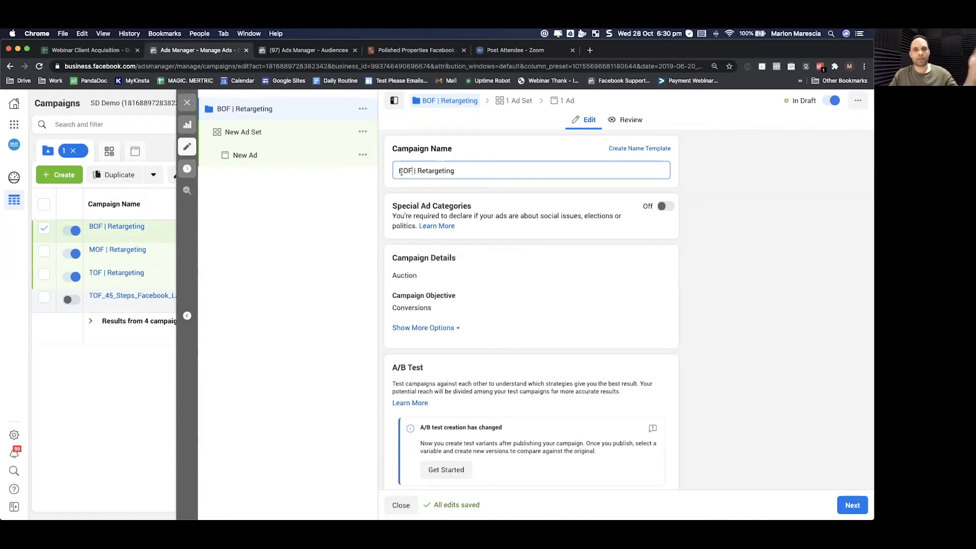
scroll(510, 293, "down", 3)
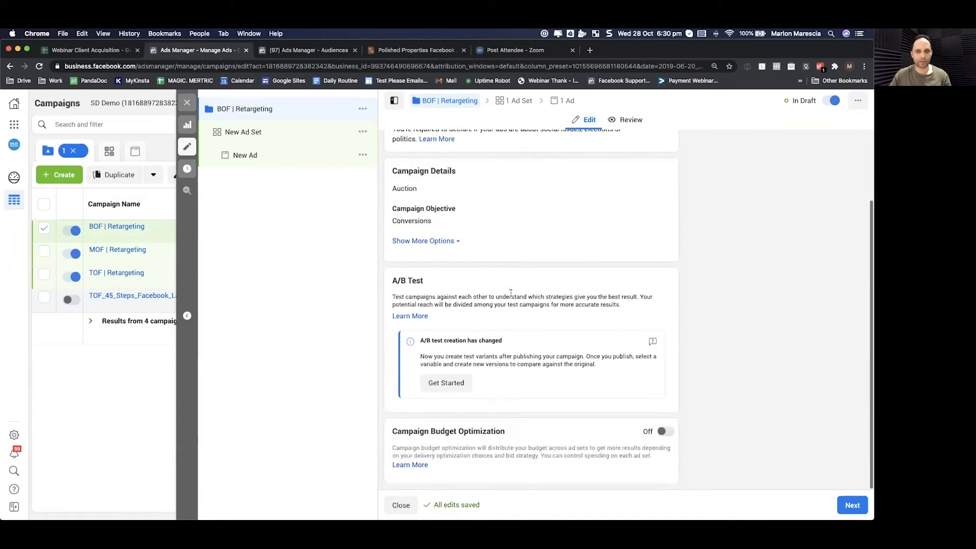
left_click(859, 504)
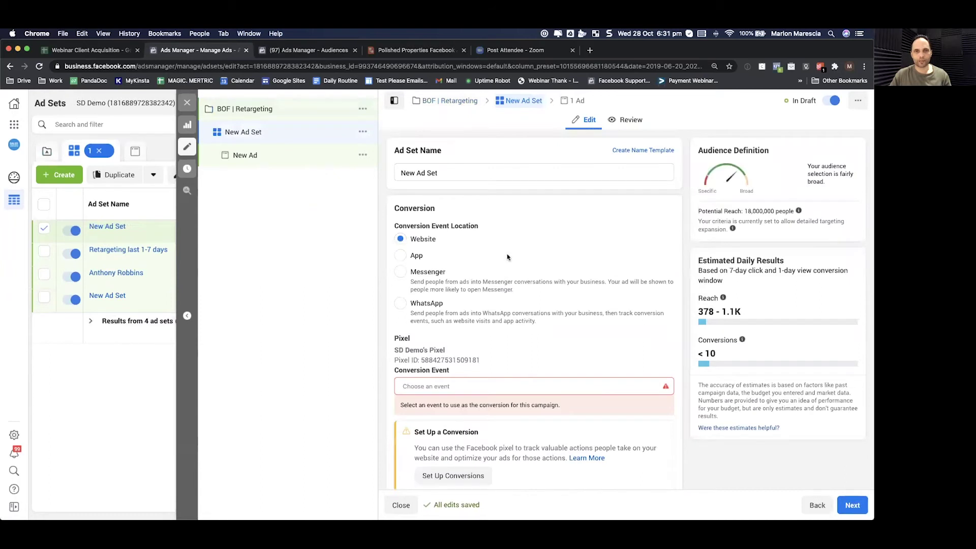
Step: Name the new ad set "Retargeting 8-14 days"
scroll(507, 254, "down", 3)
scroll(511, 260, "up", 3)
triple_click(448, 173)
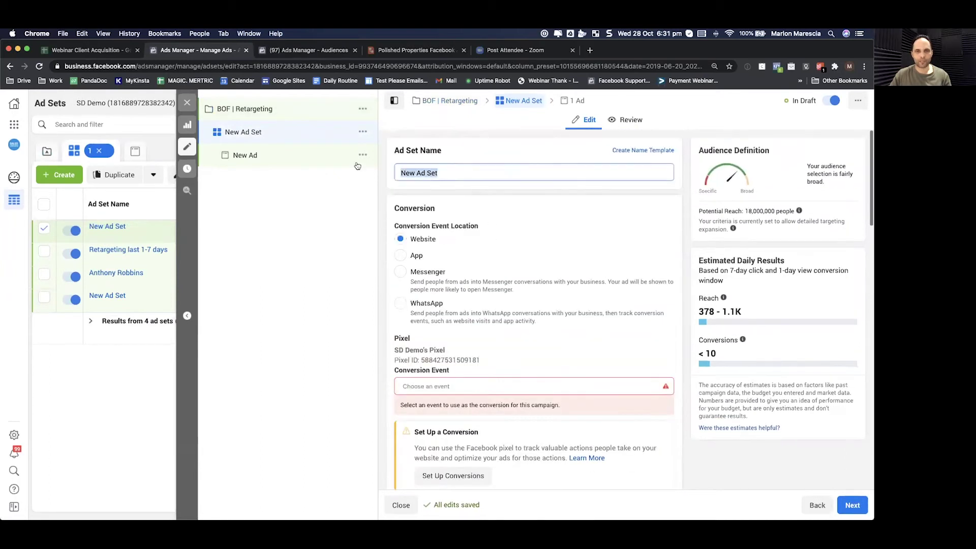
type("Retargetin")
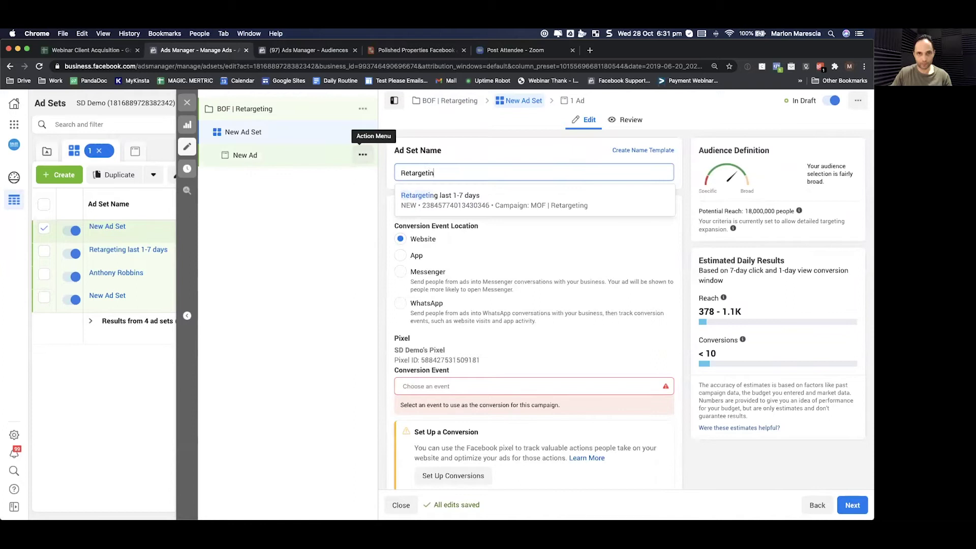
type("g")
type(" 8")
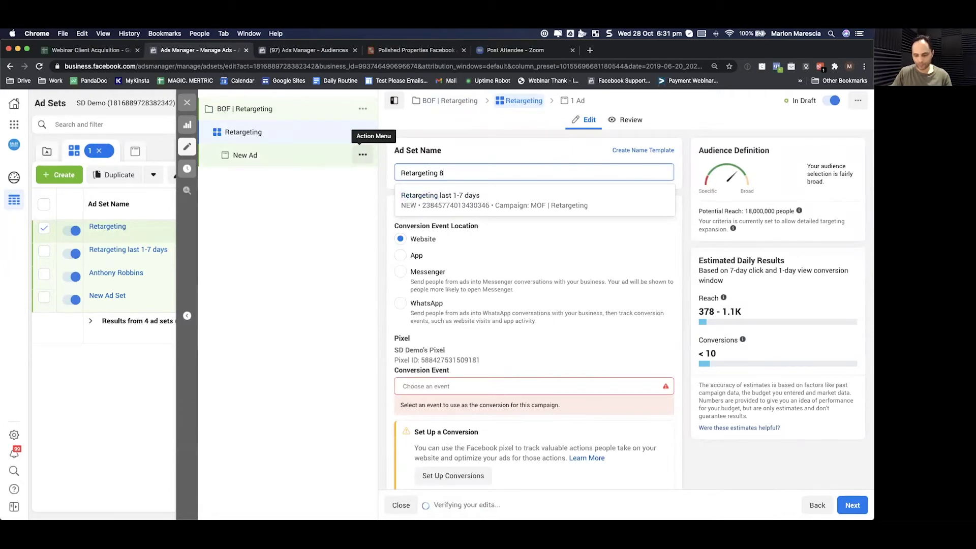
type("-14 days")
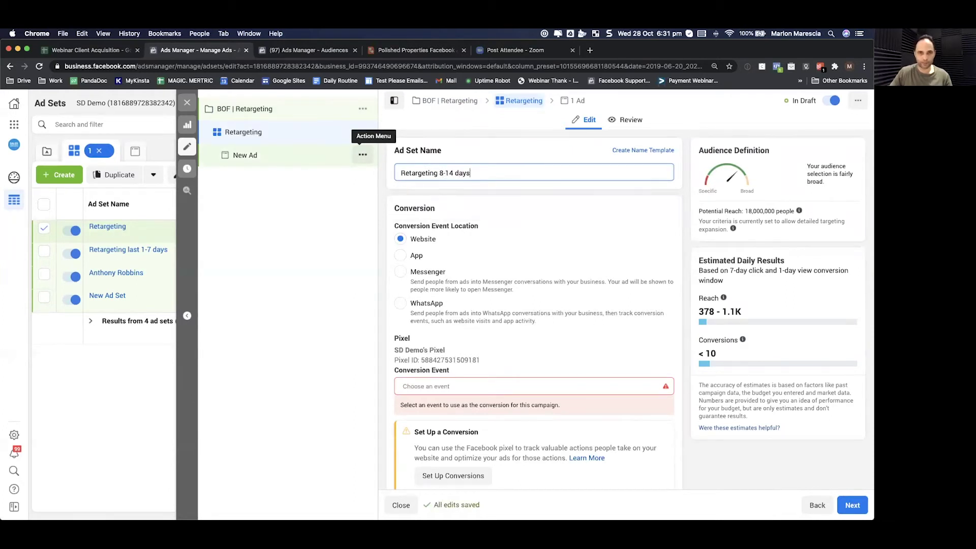
scroll(462, 348, "down", 10)
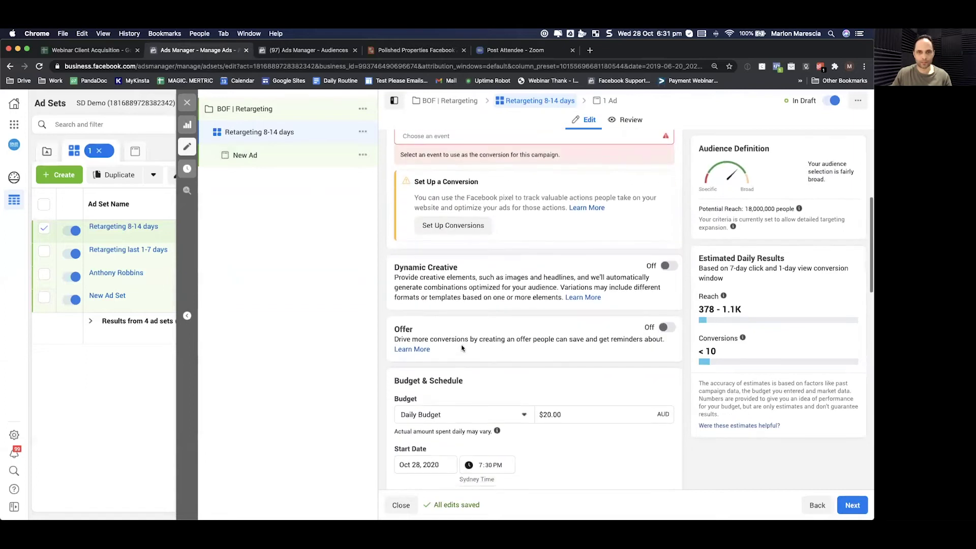
scroll(462, 348, "down", 2)
left_click(579, 208)
type("1")
key("Tab")
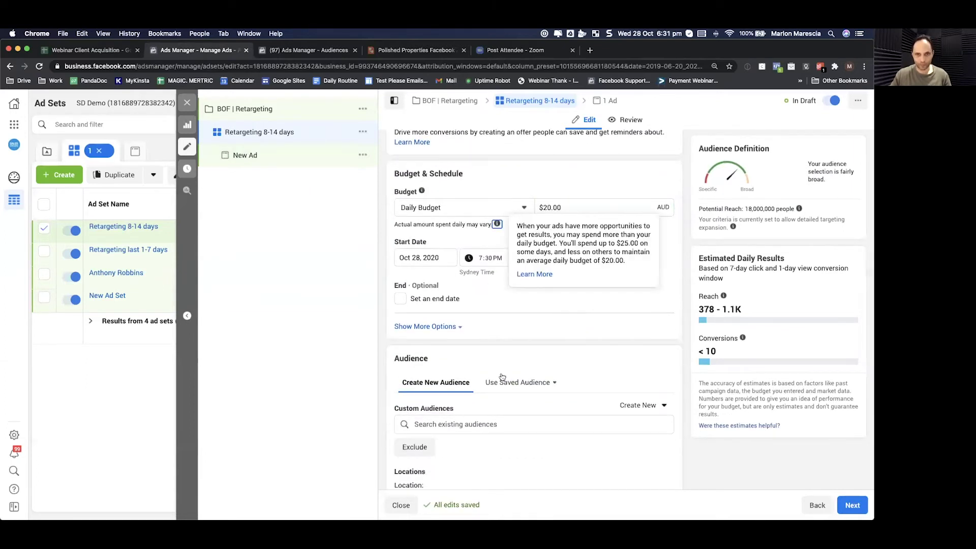
Step: Include the custom audience "Watched 25% of my videos last 14 days" in the ad set's targeting
scroll(501, 378, "down", 5)
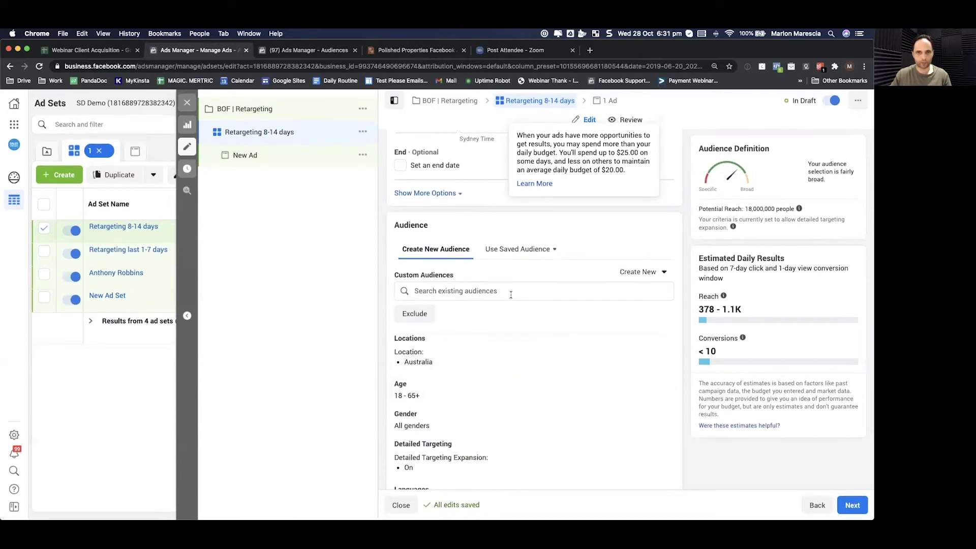
left_click(510, 291)
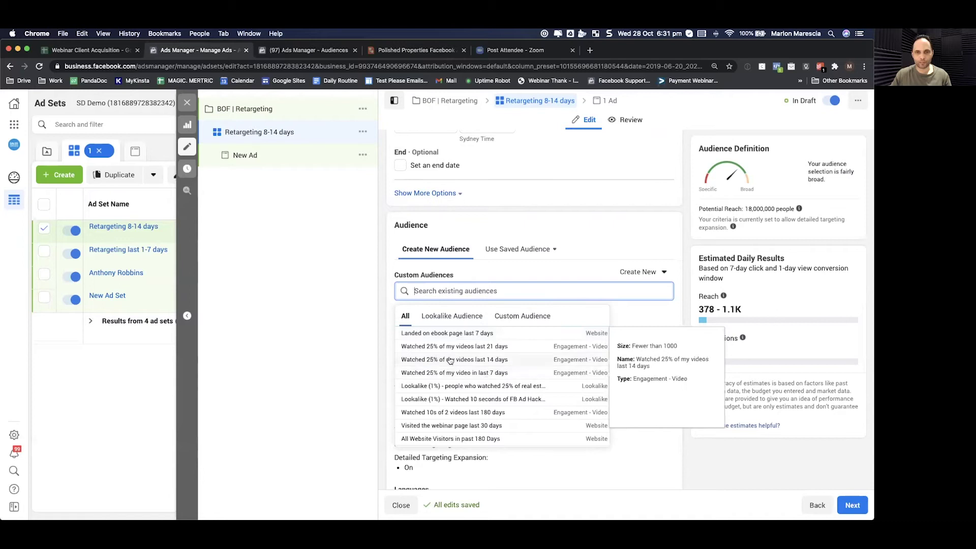
left_click(473, 359)
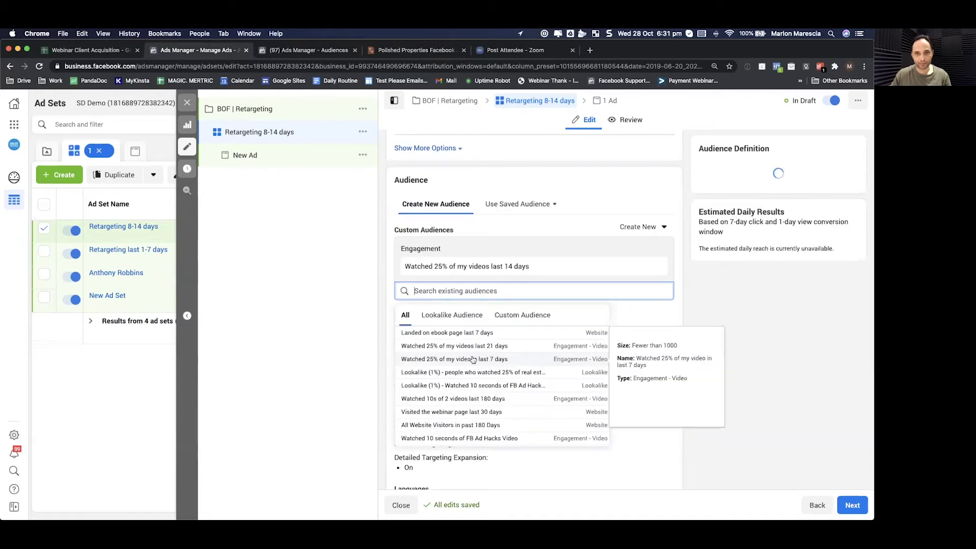
left_click(338, 339)
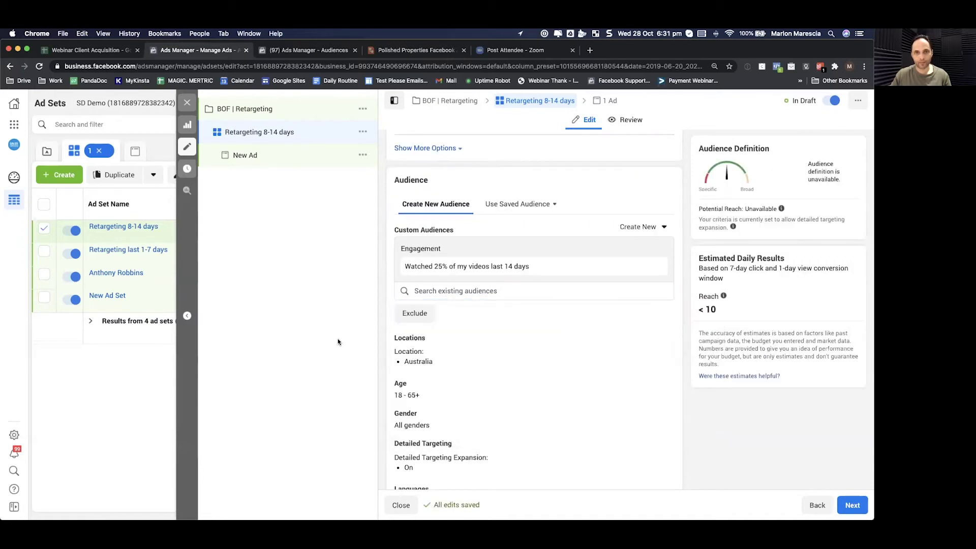
Step: Exclude the custom audience "Watched 25% of my video in last 7 days" from the ad set's targeting
left_click(413, 313)
left_click(424, 343)
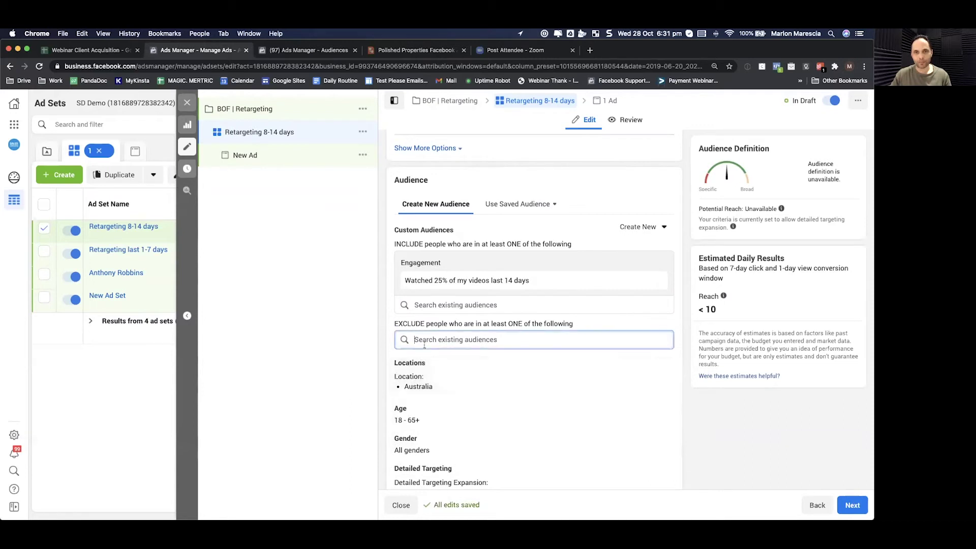
left_click(426, 422)
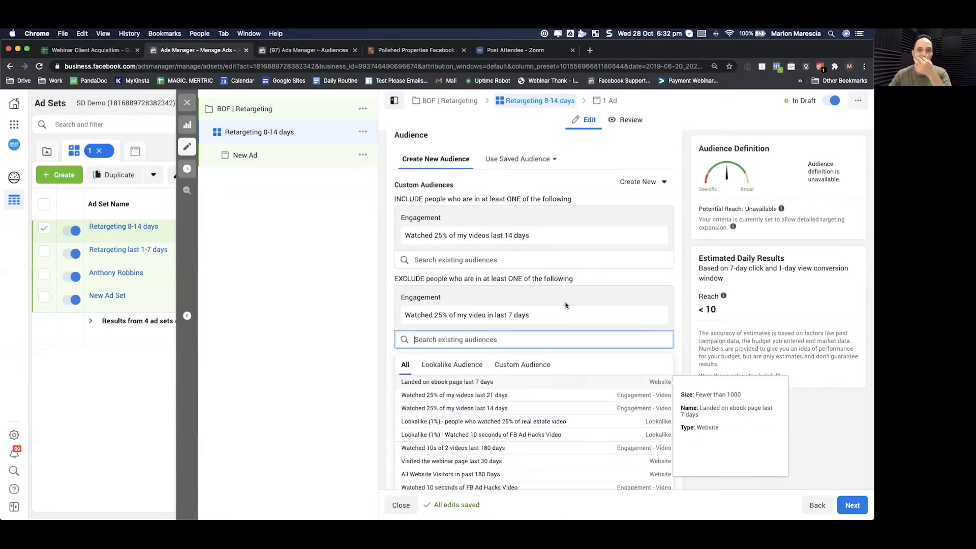
left_click(313, 332)
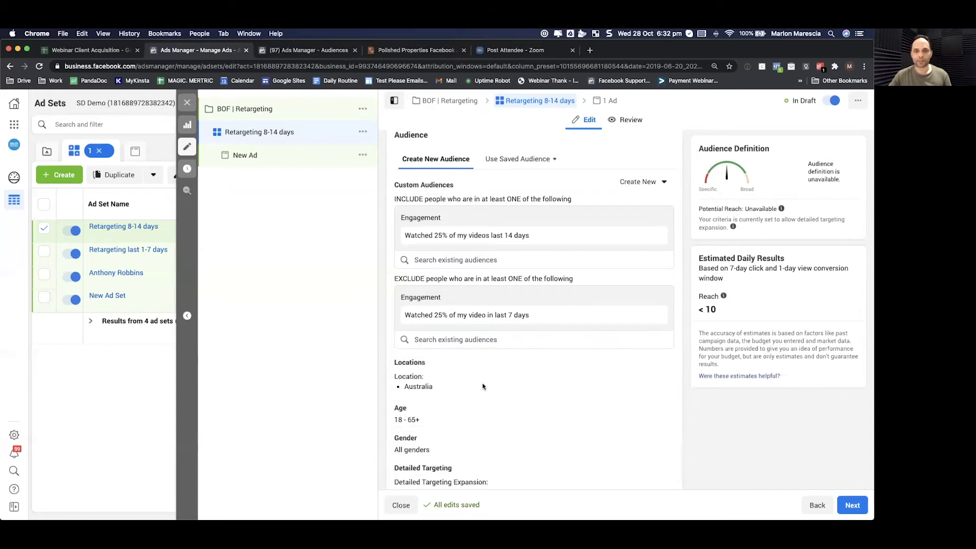
Step: Examine the optimization choices for ad delivery, including Landing Page Views and the other options such as Link Clicks
scroll(495, 385, "down", 2)
scroll(495, 385, "down", 6)
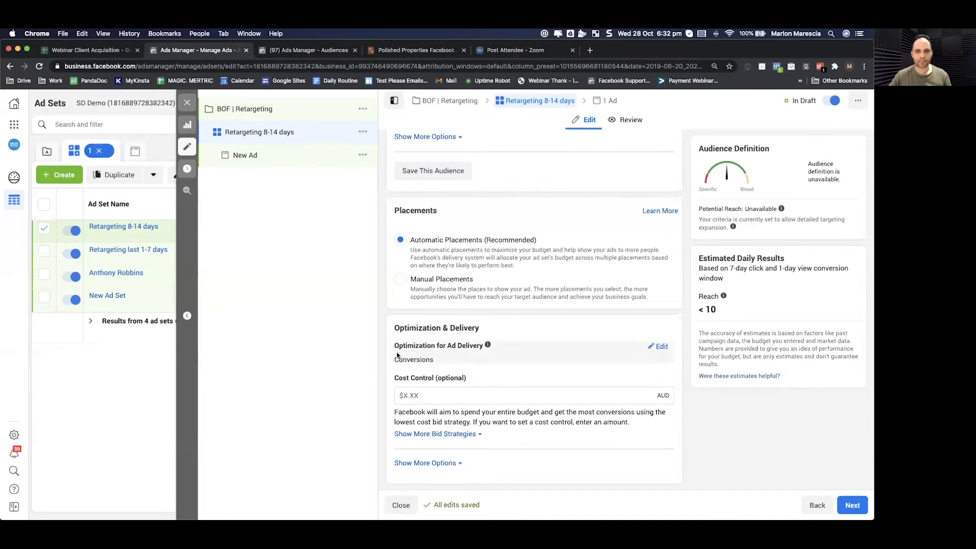
left_click(660, 346)
left_click(450, 367)
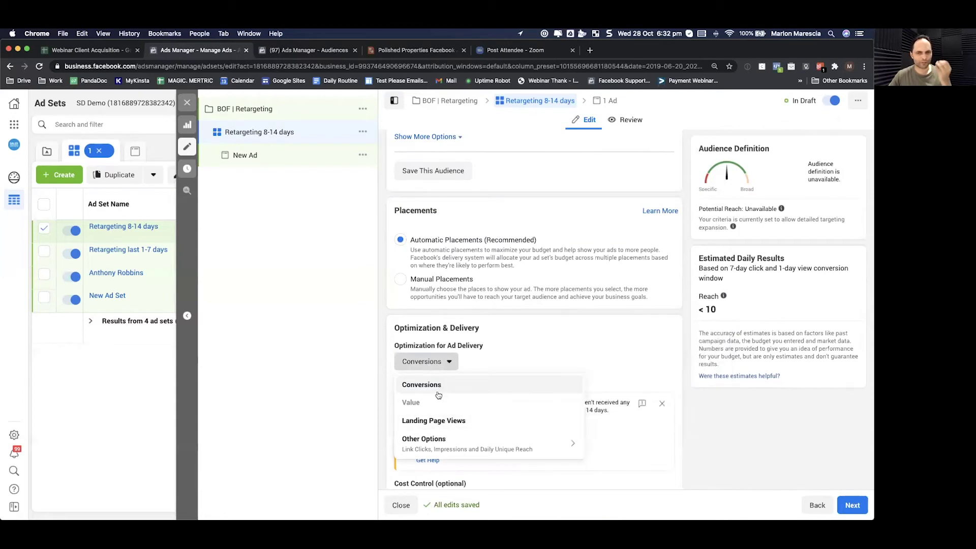
mouse_move(448, 443)
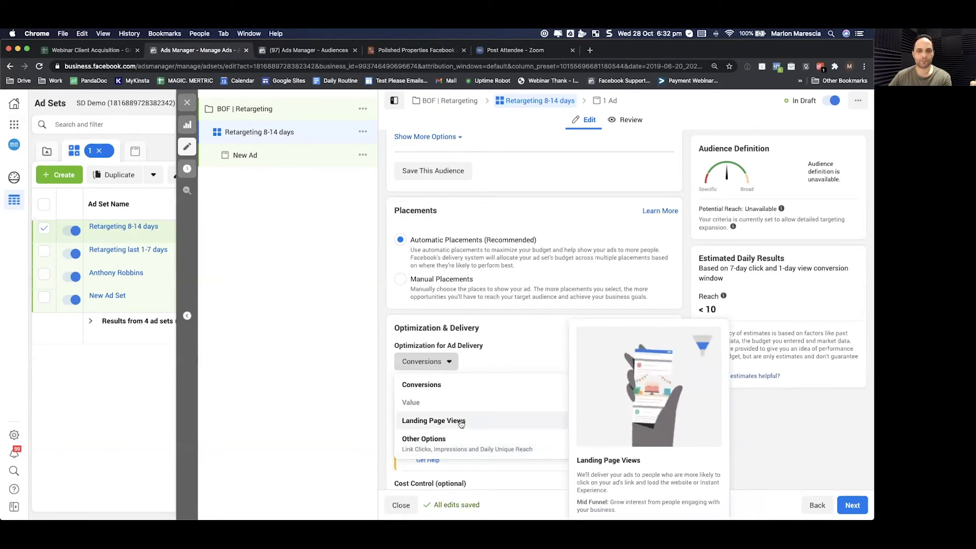
mouse_move(487, 445)
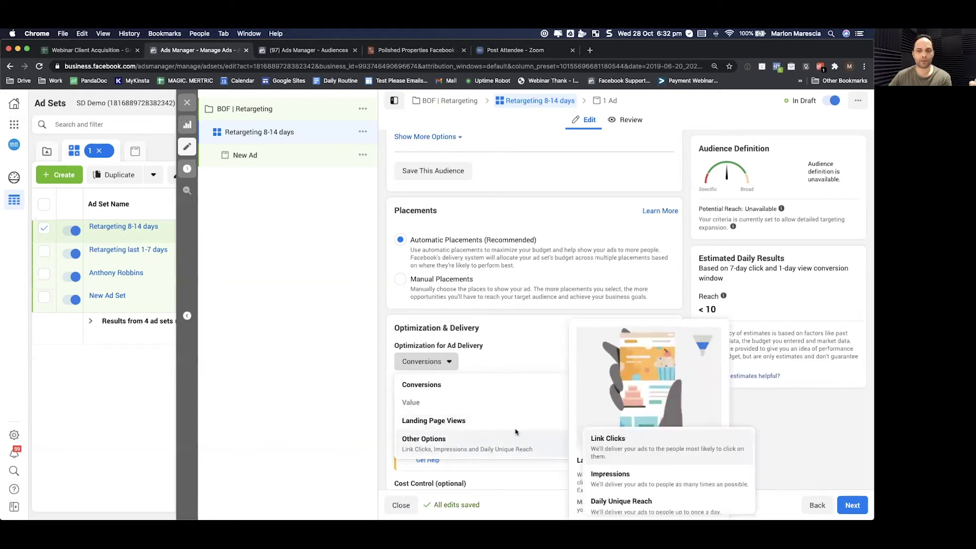
mouse_move(535, 453)
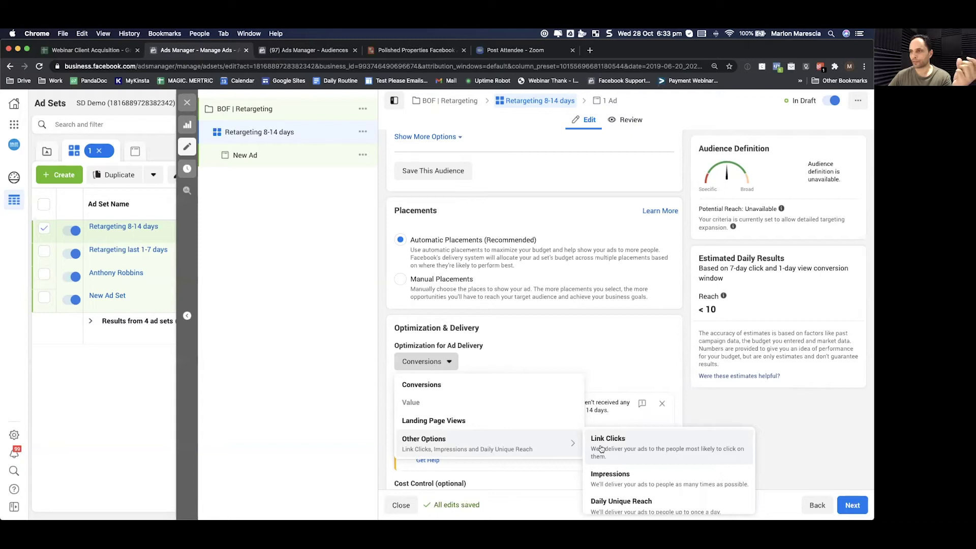
Step: Open marketingroadmap.co/blog in a new browser tab, look over the blog posts and select the page's address
left_click(590, 50)
type("marketingroadmap.co")
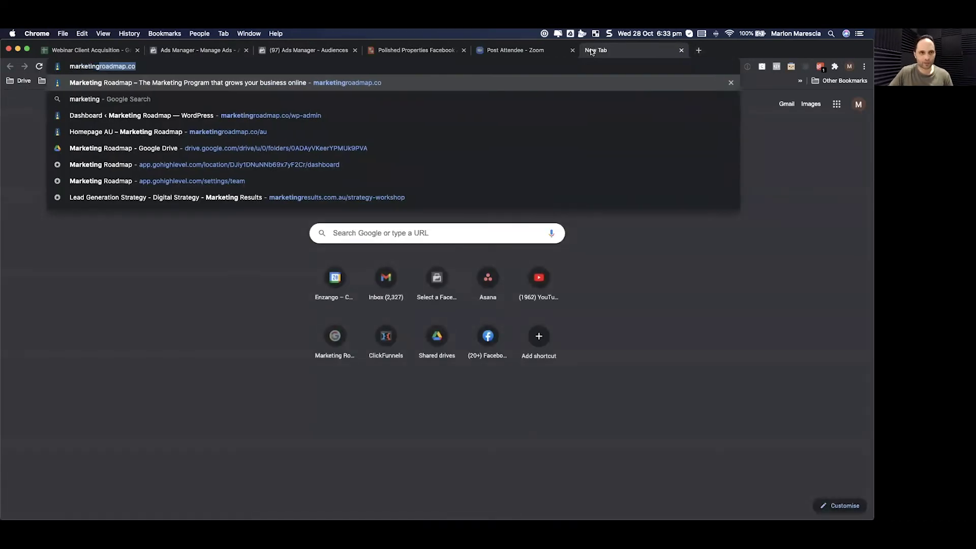
type("/blog")
key("Return")
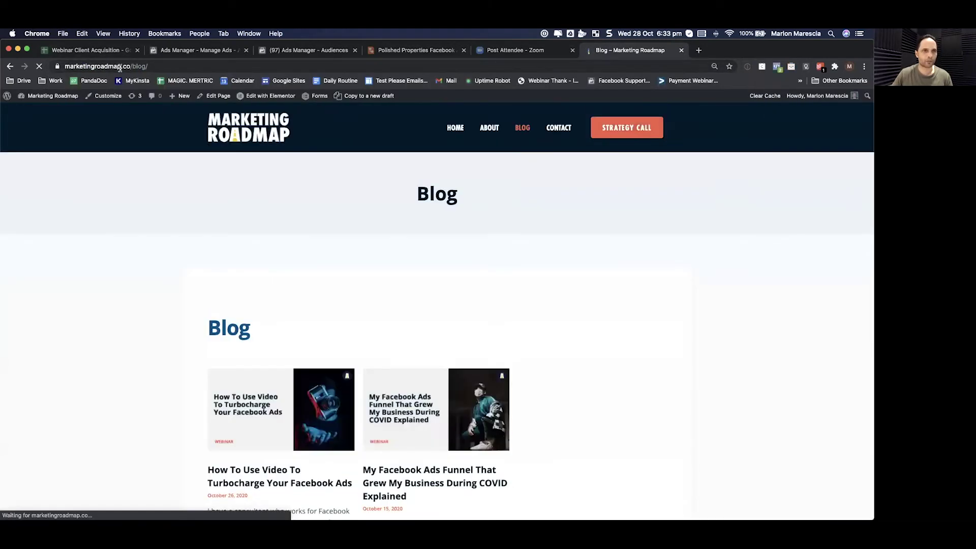
scroll(485, 341, "down", 3)
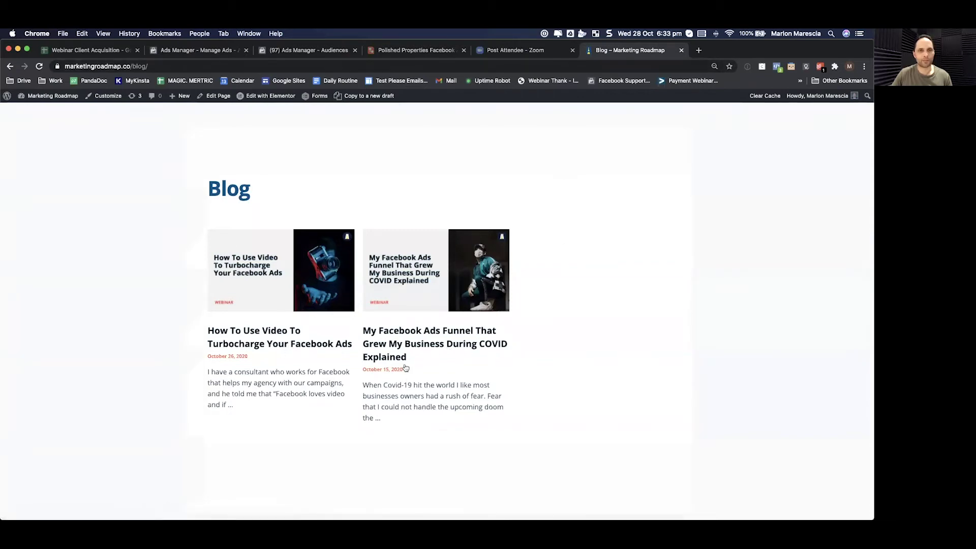
left_click(197, 65)
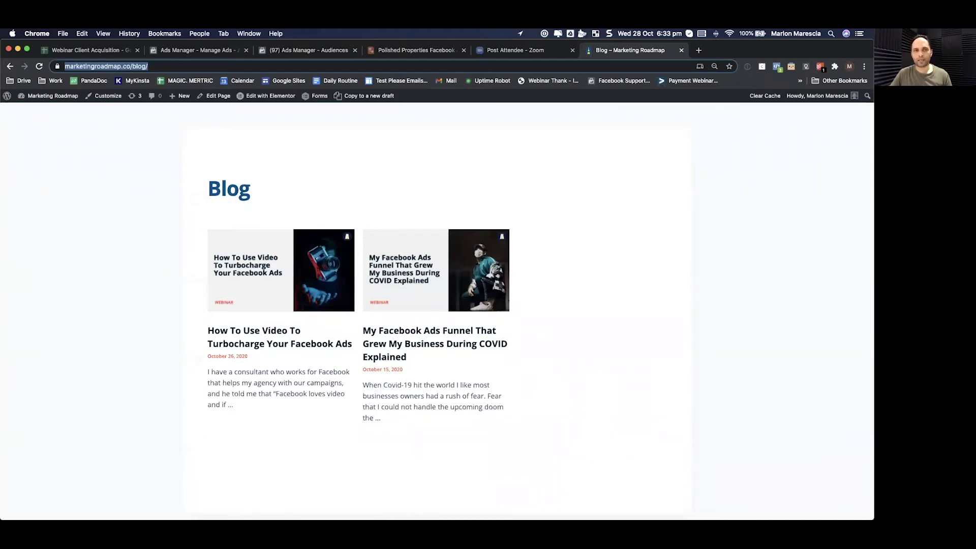
Step: Return to the Retargeting 8-14 days ad set and also exclude the website audience "Landed on ebook page last 7 days"
left_click(315, 53)
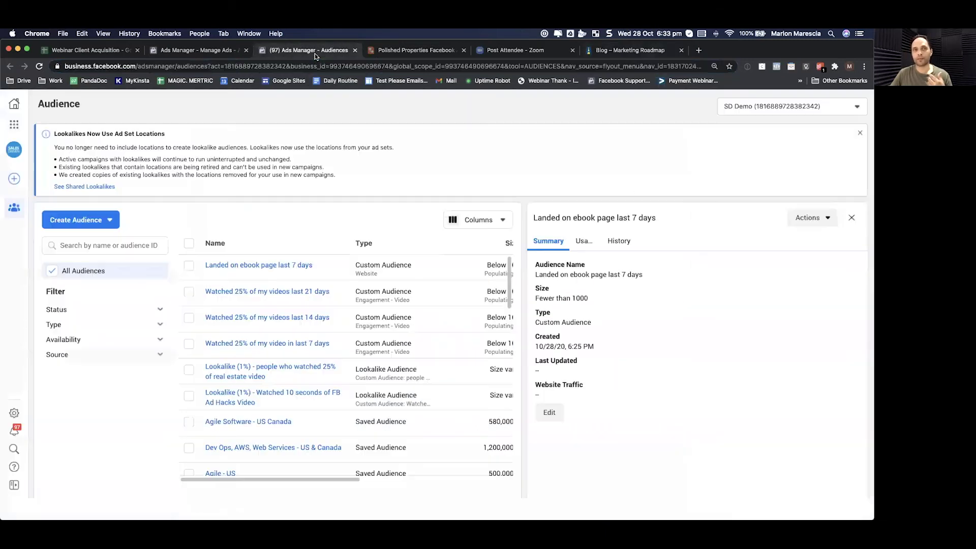
left_click(183, 53)
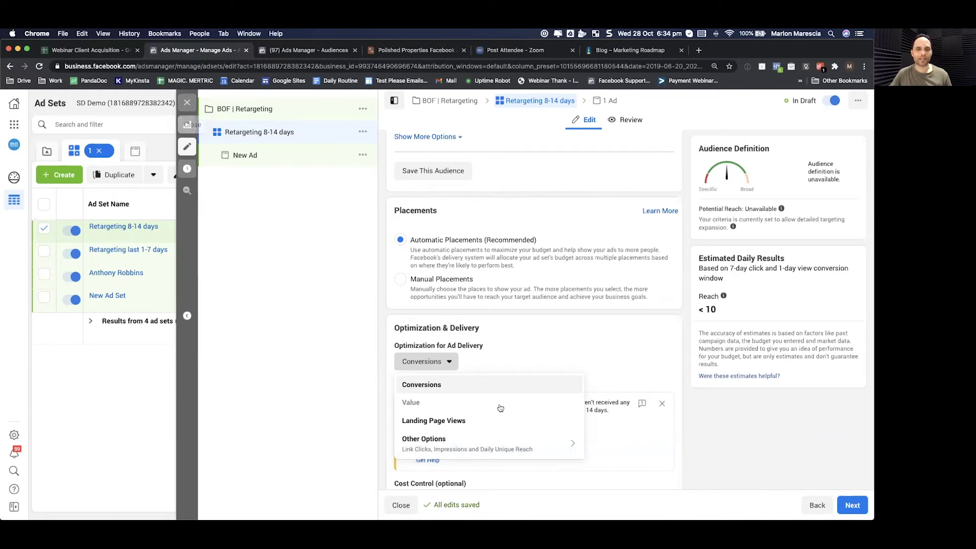
left_click(325, 326)
scroll(462, 317, "up", 3)
scroll(463, 317, "up", 6)
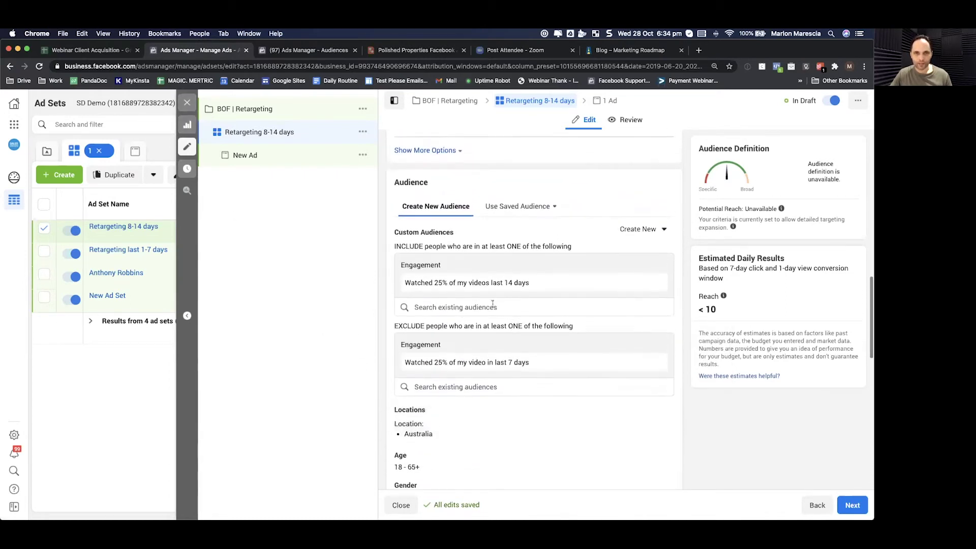
left_click(461, 307)
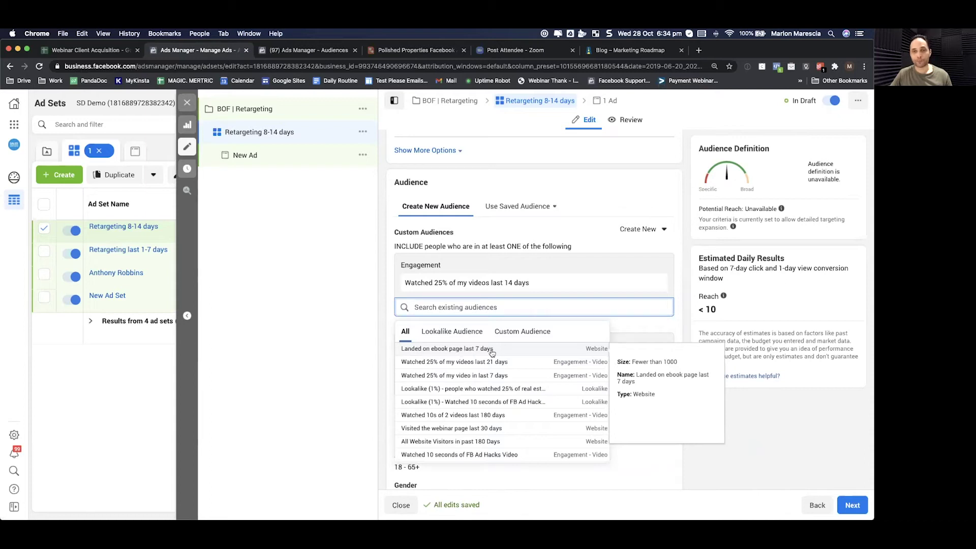
left_click(355, 349)
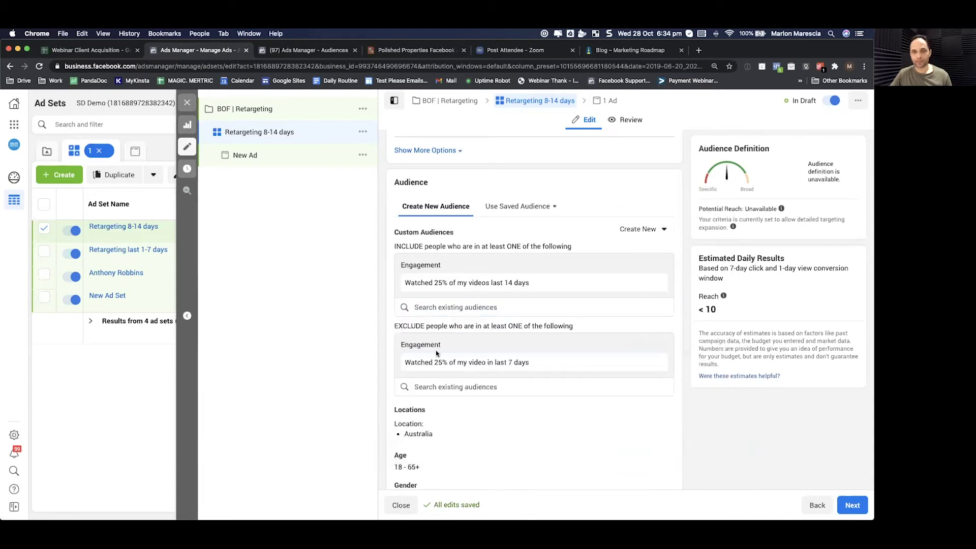
left_click(438, 386)
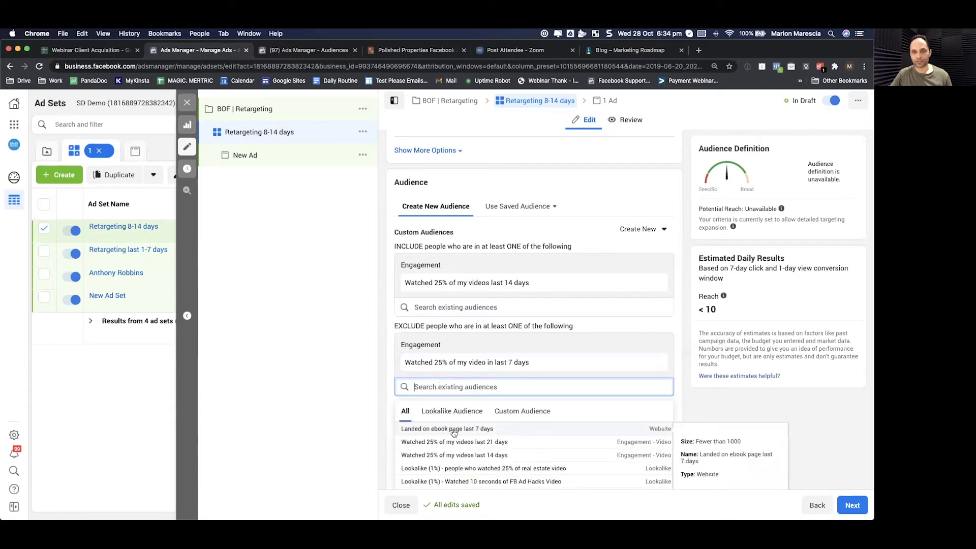
key("Return")
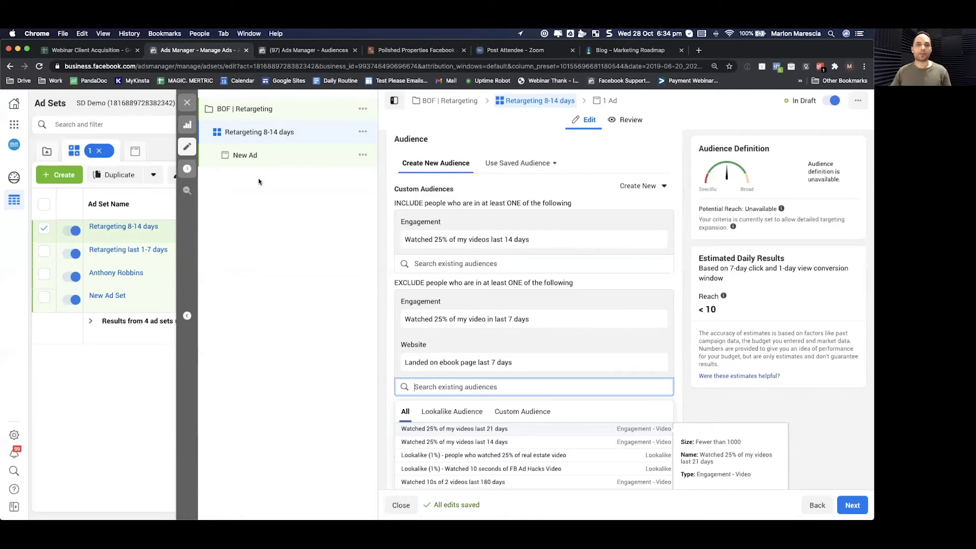
Step: Open the new ad under Retargeting 8-14 days, and switch to the Polished Properties Facebook Ads Funnel page in Lucidchart
left_click(245, 155)
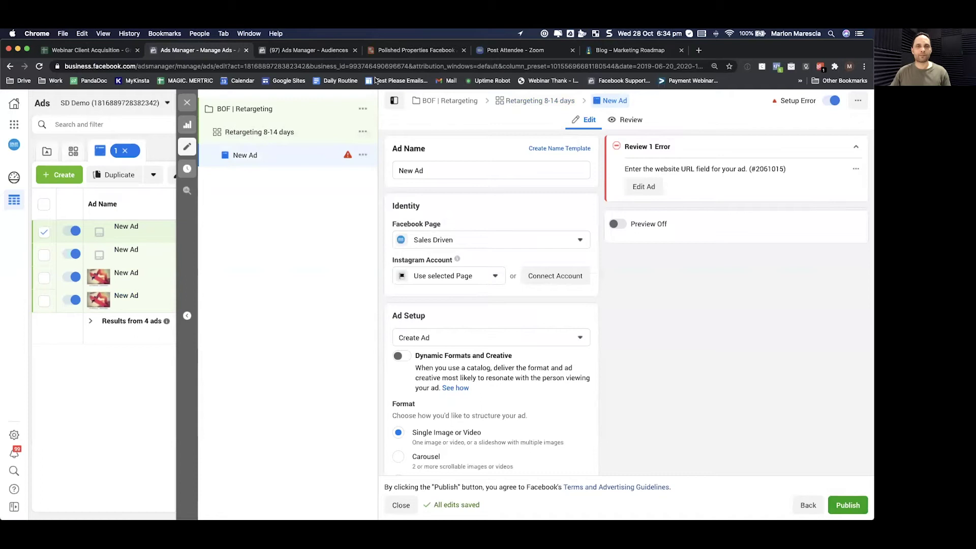
left_click(410, 50)
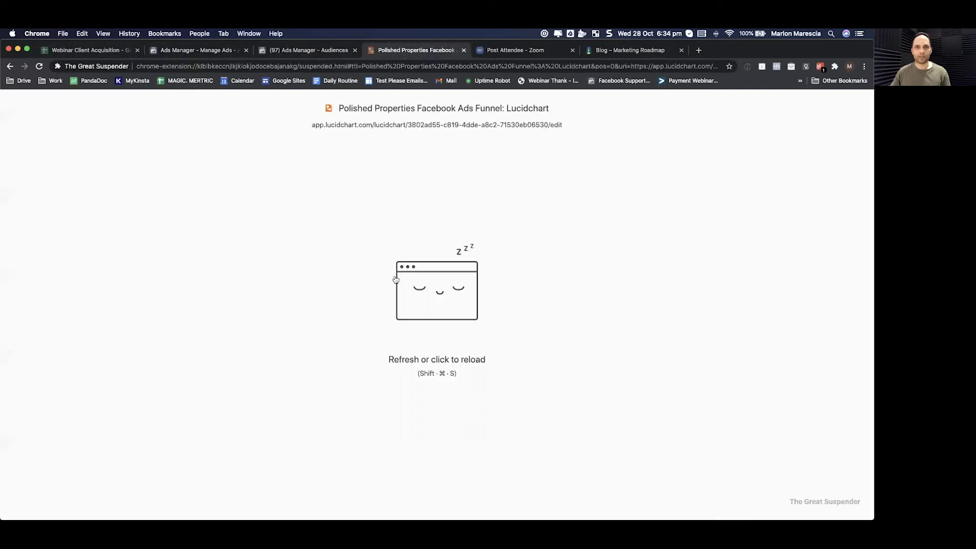
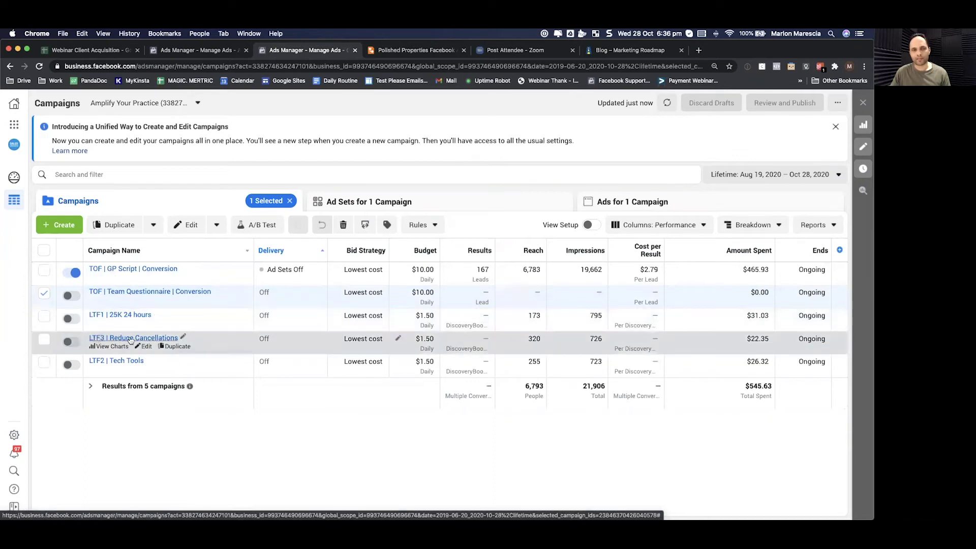
Step: Open the Retargeting 1-15 days ad set of the LTF1 | 25K 24 hours campaign and examine its custom audiences
left_click(125, 316)
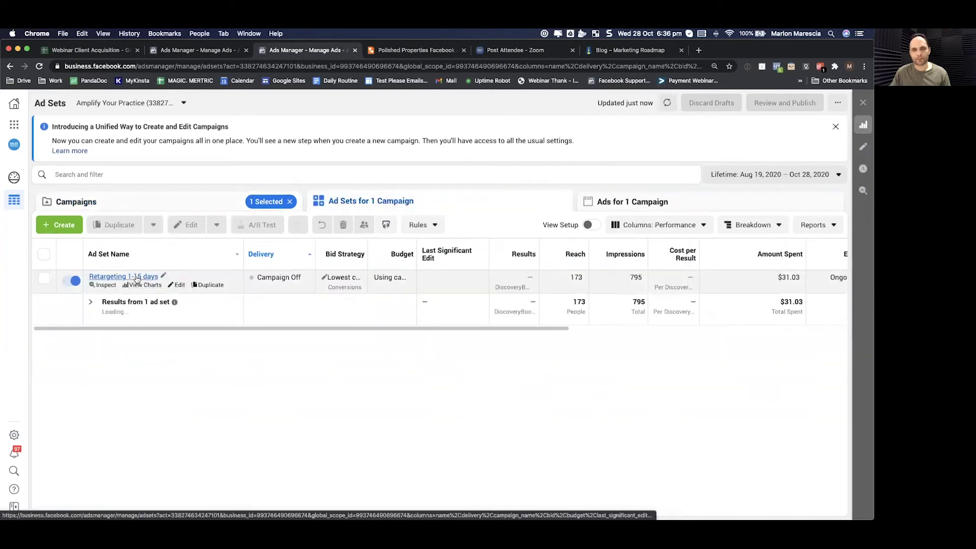
left_click(178, 285)
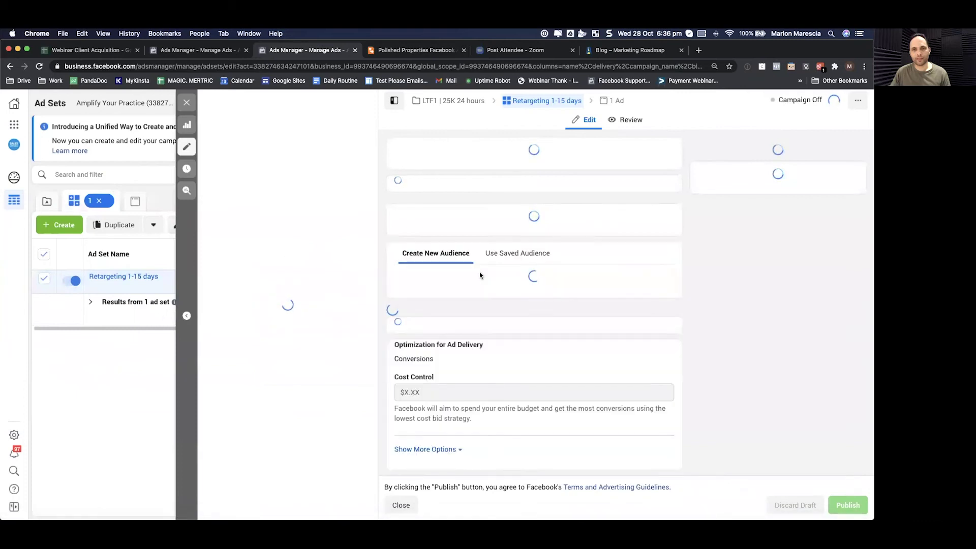
scroll(457, 279, "down", 5)
scroll(481, 276, "down", 10)
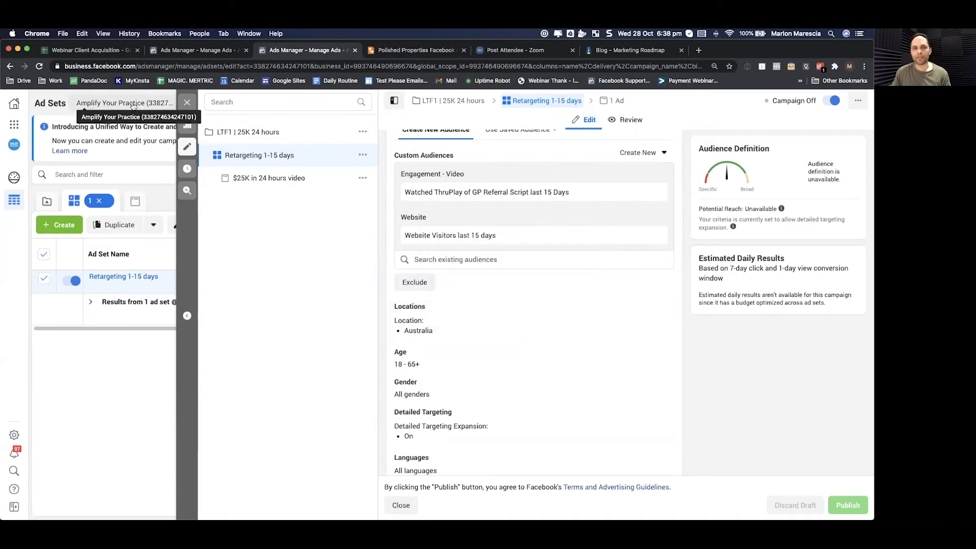
Step: Close the ad set editor and look over the ad sets of the TOF | GP Script | Conversion and LTF1 | 25K 24 hours campaigns
left_click(187, 102)
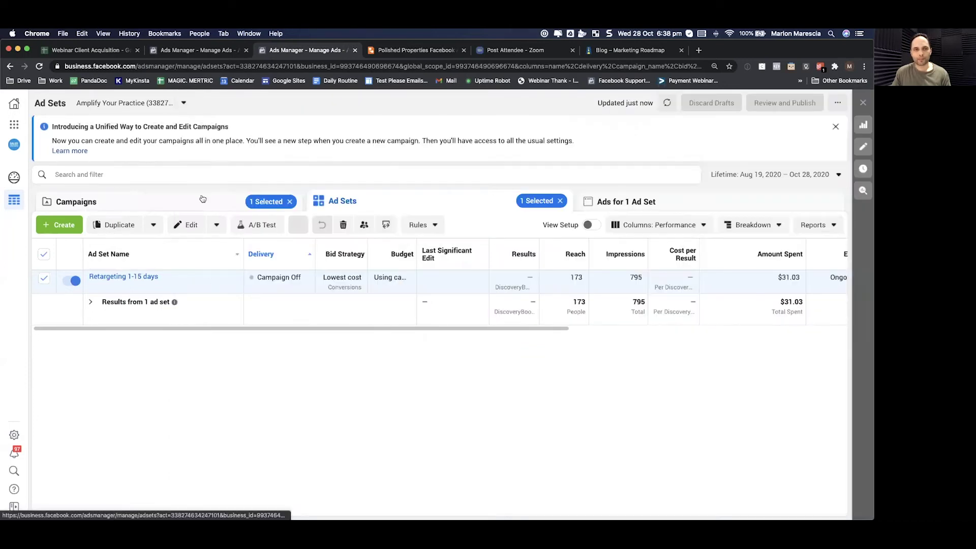
left_click(201, 204)
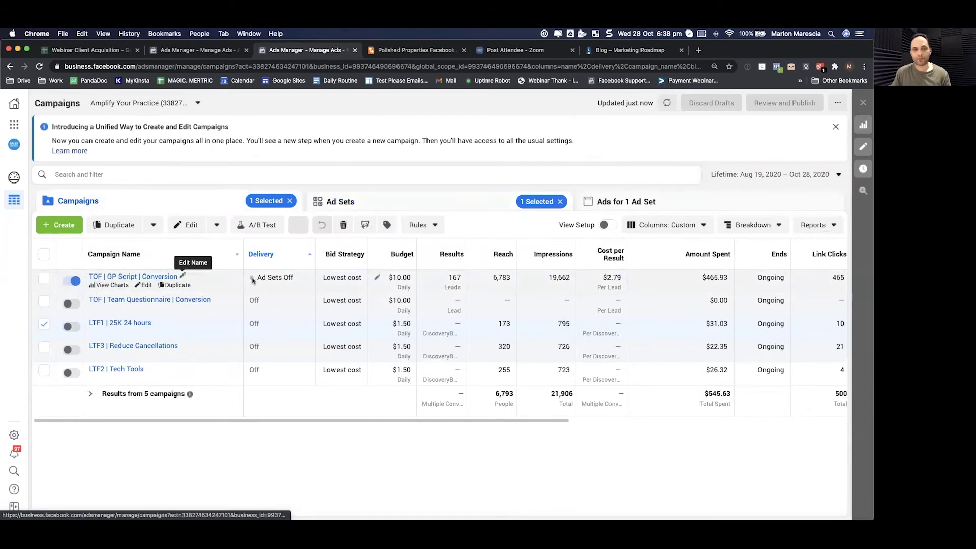
left_click(168, 277)
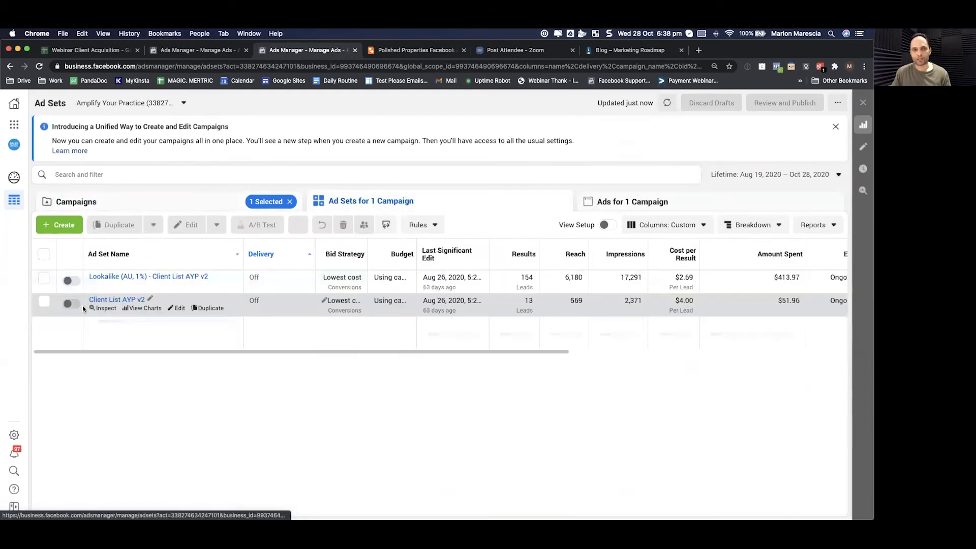
left_click(214, 199)
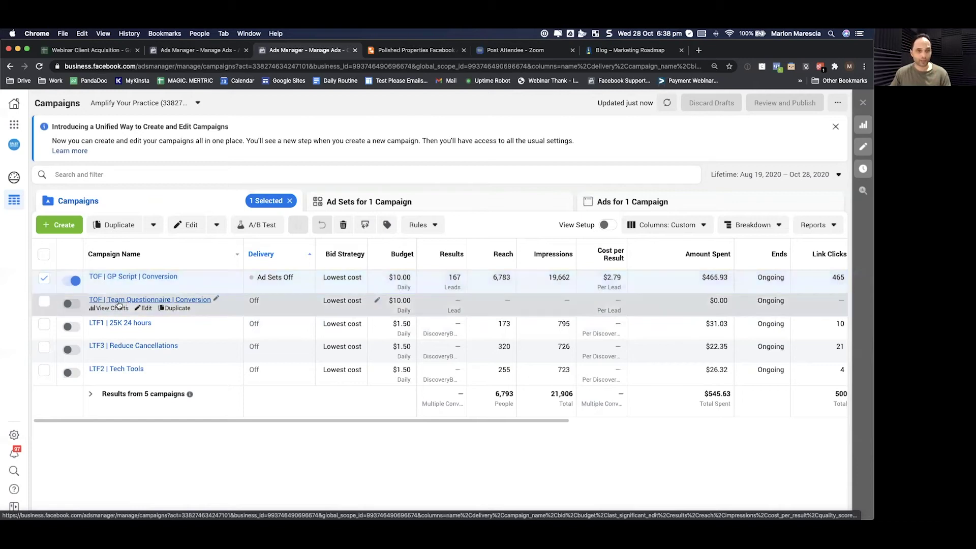
left_click(118, 324)
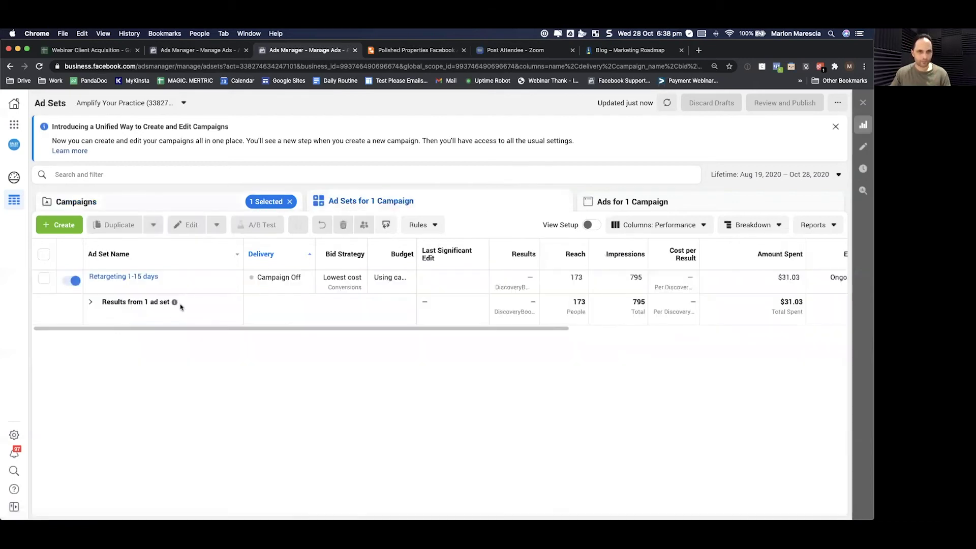
left_click(182, 206)
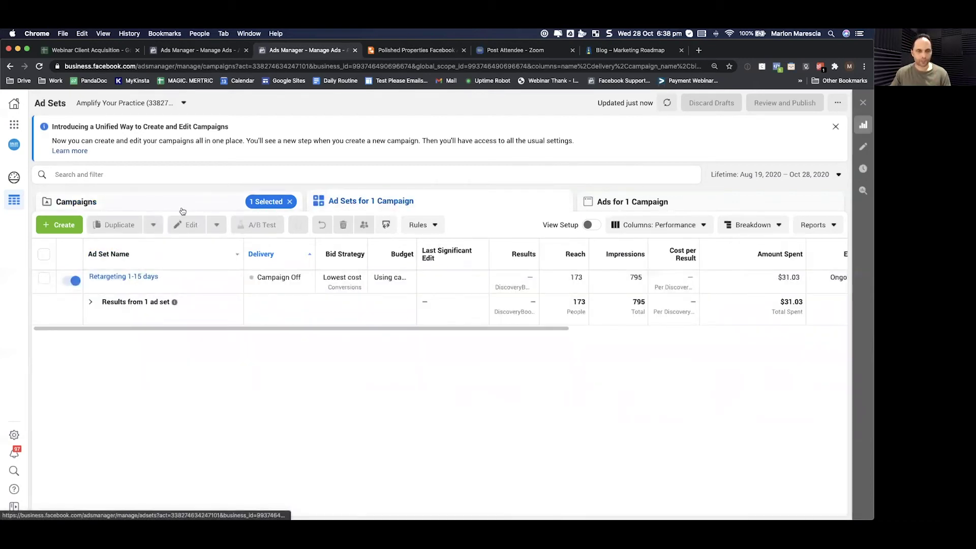
Step: Open the Retargeting 16 - 30 days ad set of the LTF2 | Tech Tools campaign and examine its included and excluded custom audiences
left_click(125, 369)
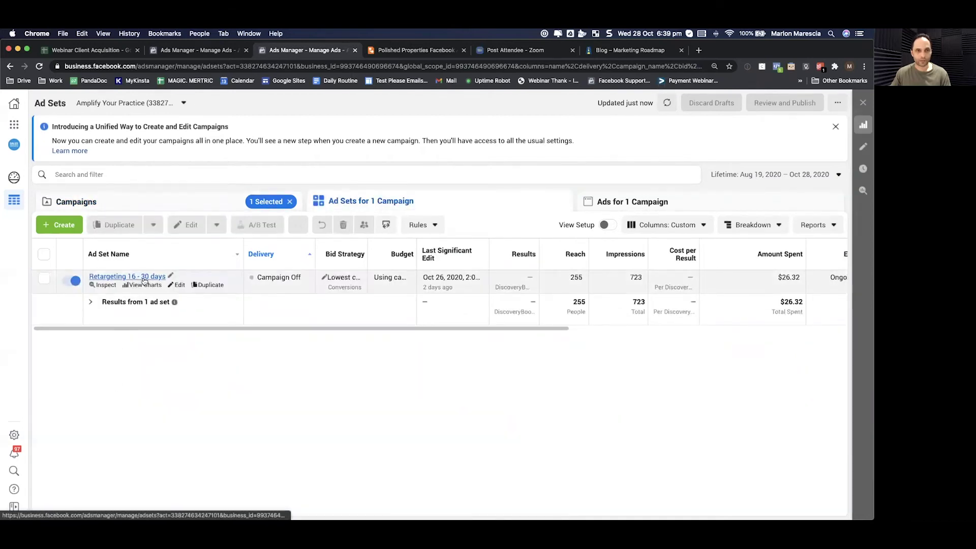
left_click(144, 277)
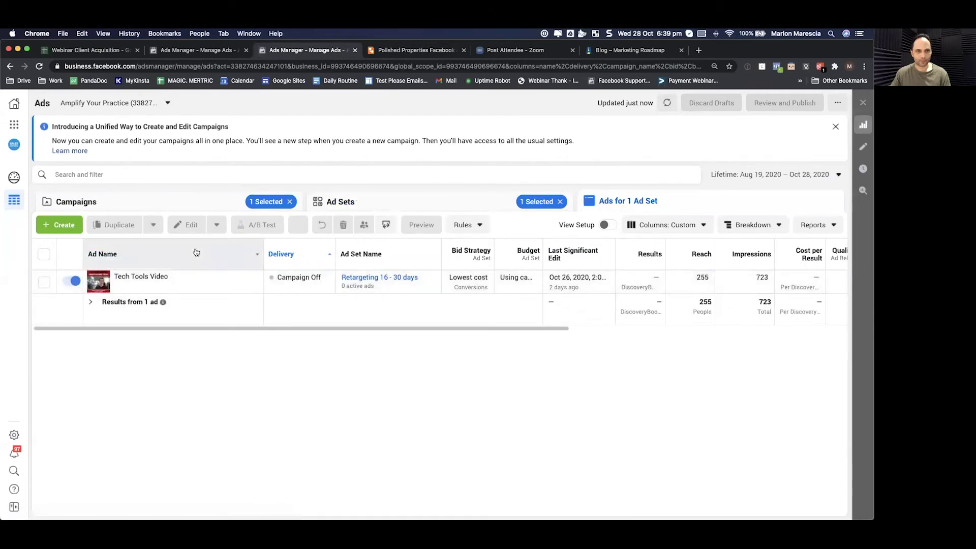
mouse_move(172, 284)
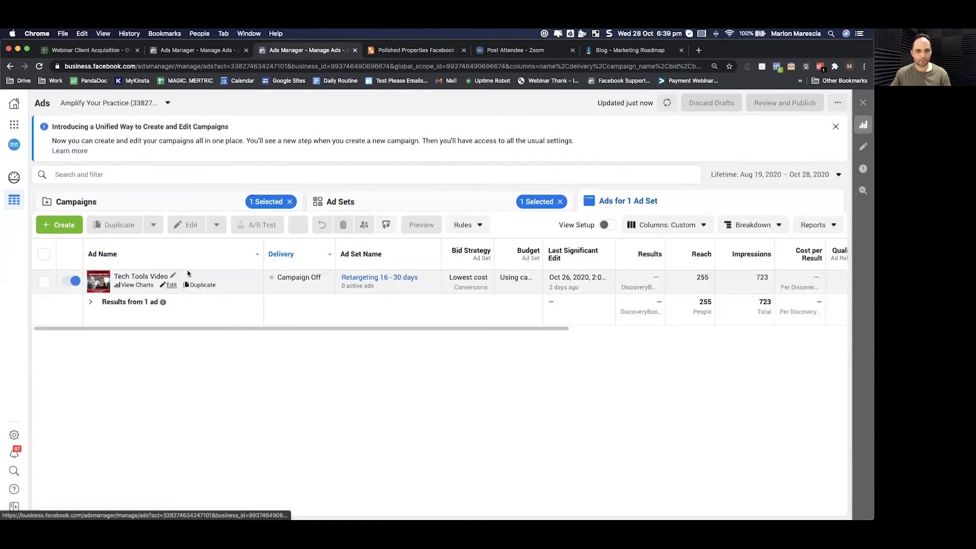
left_click(351, 203)
left_click(178, 290)
scroll(450, 383, "down", 2)
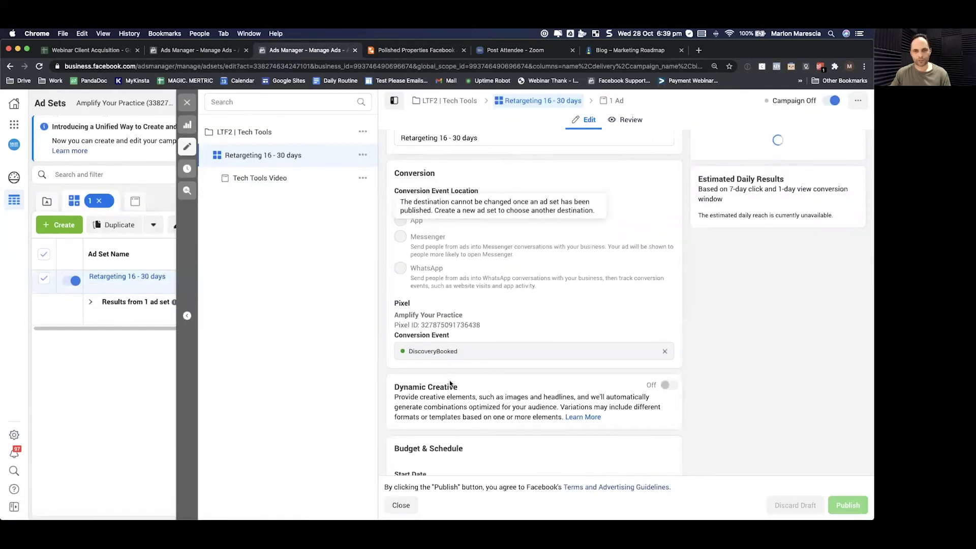
scroll(450, 383, "down", 6)
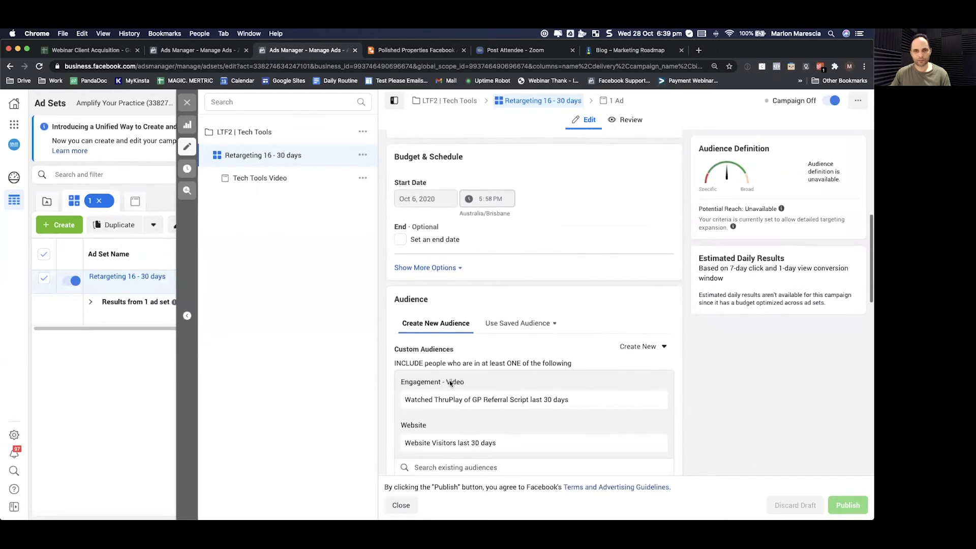
scroll(449, 383, "down", 4)
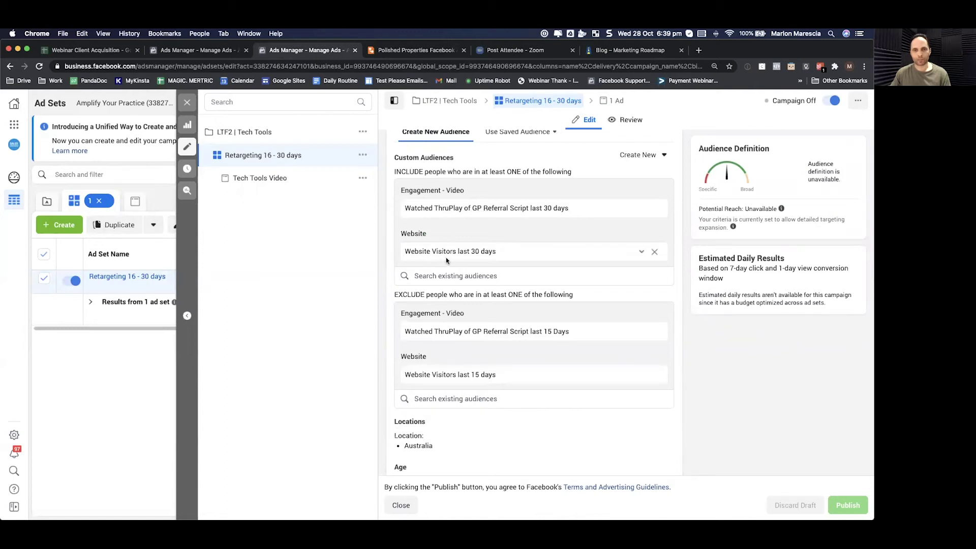
left_click_drag(399, 295, 430, 294)
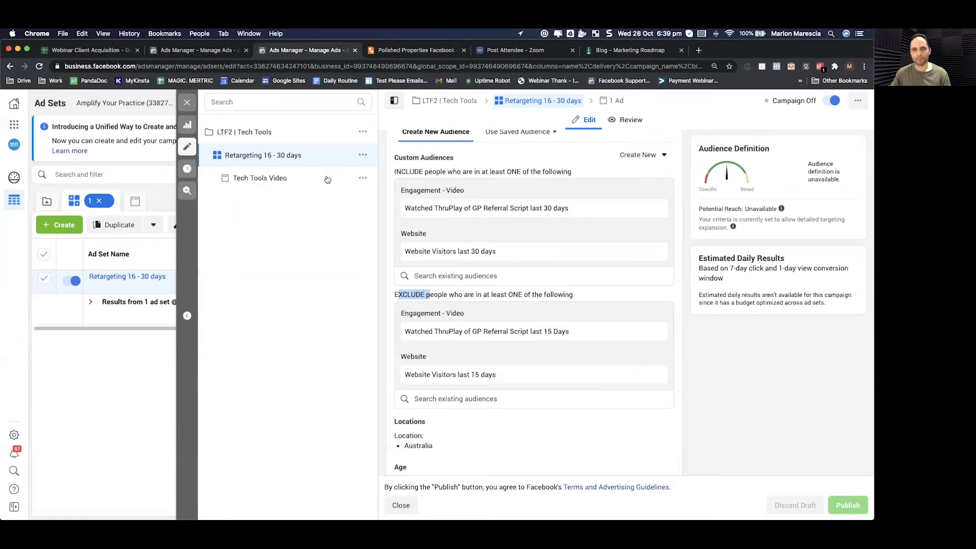
Step: Open the Tech Tools Video ad and preview it in the Facebook desktop news feed
left_click(269, 179)
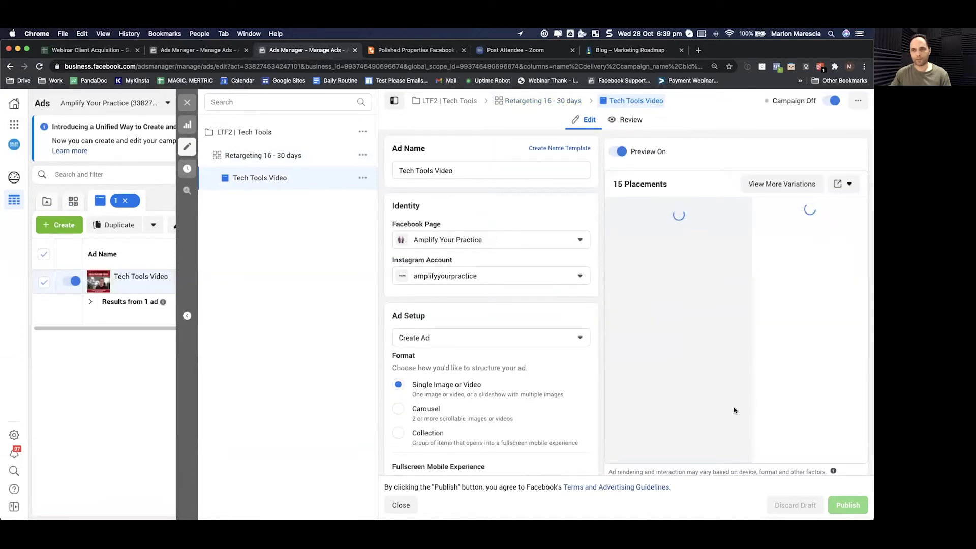
left_click(846, 183)
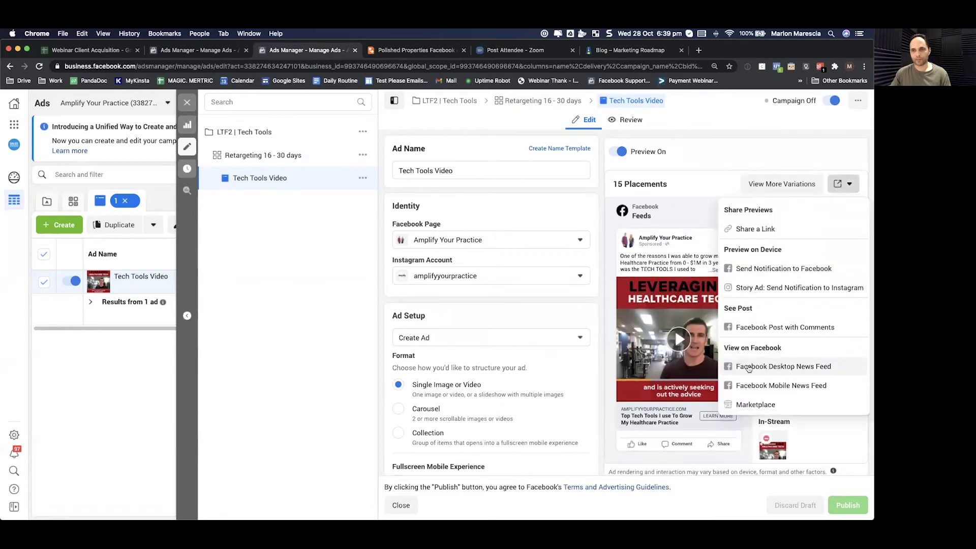
left_click(783, 366)
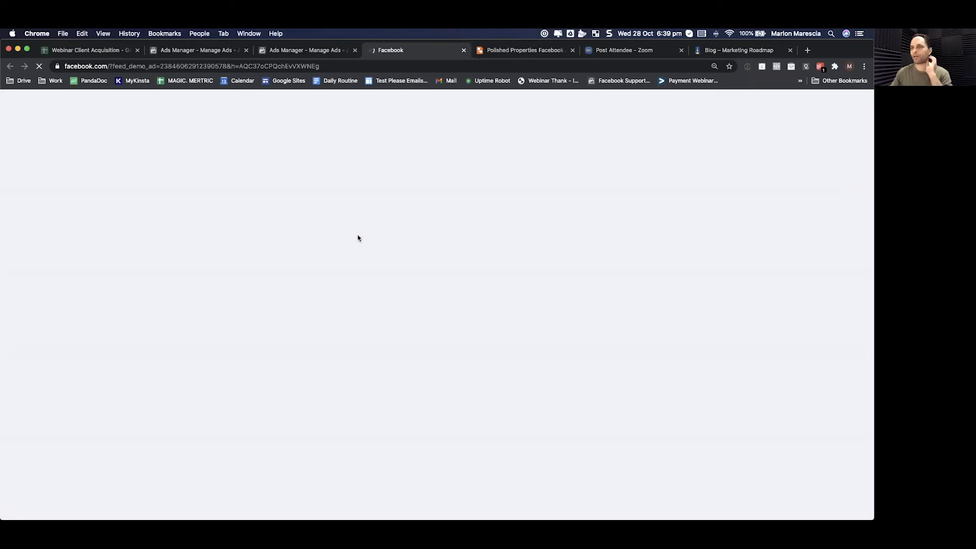
Step: Find the sponsored Amplify Your Practice demo ad in the news feed and look over its text and video
scroll(379, 255, "down", 6)
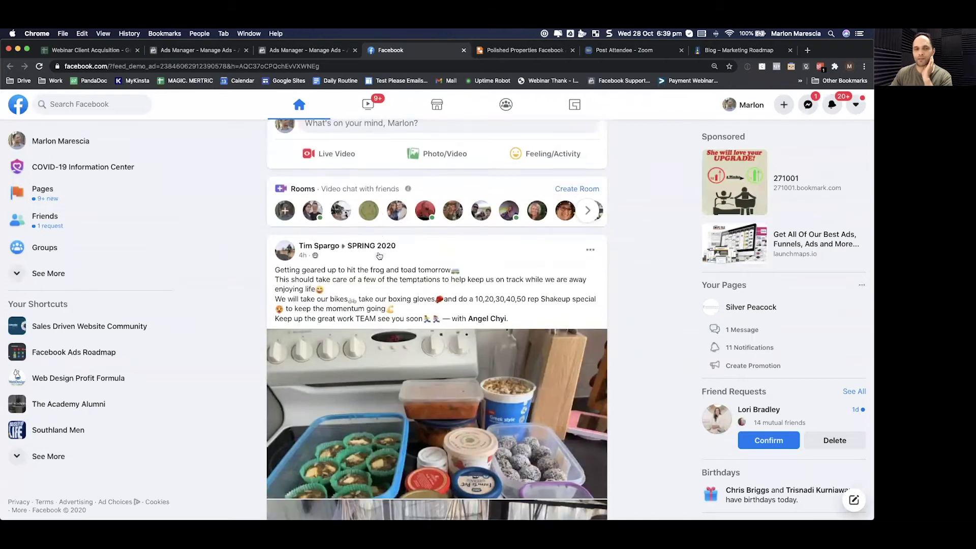
scroll(378, 255, "up", 2)
scroll(379, 255, "down", 5)
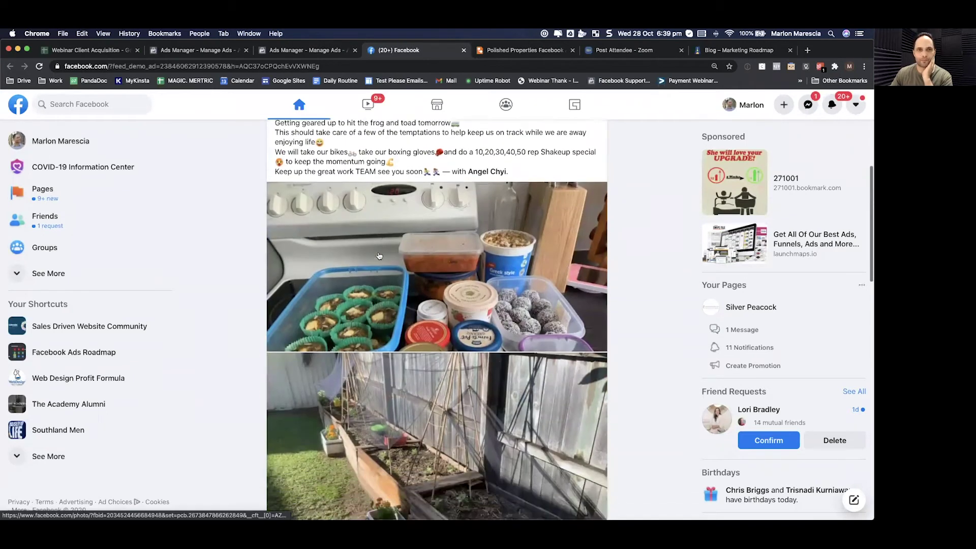
scroll(379, 256, "up", 4)
scroll(379, 256, "up", 1)
scroll(378, 255, "down", 3)
scroll(378, 255, "down", 10)
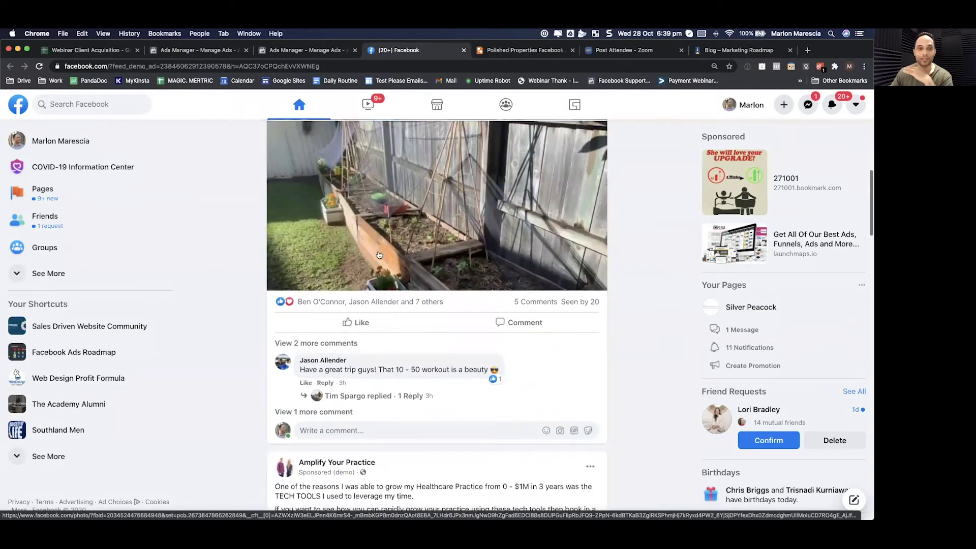
scroll(379, 254, "down", 2)
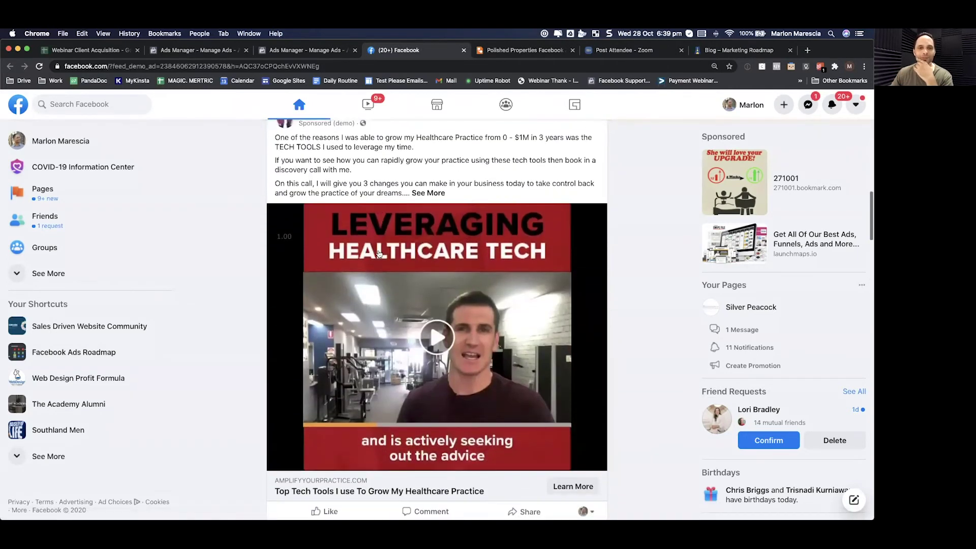
scroll(379, 254, "up", 1)
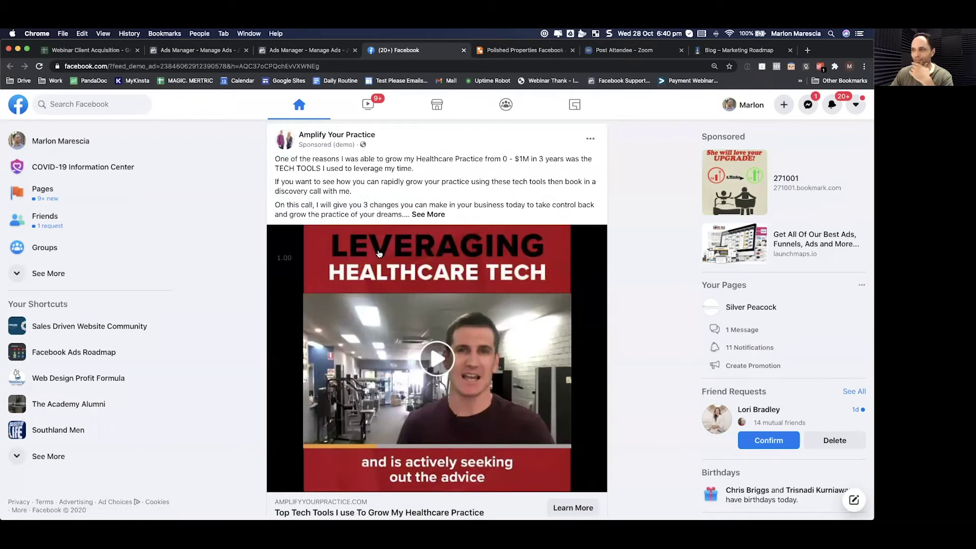
scroll(378, 254, "down", 2)
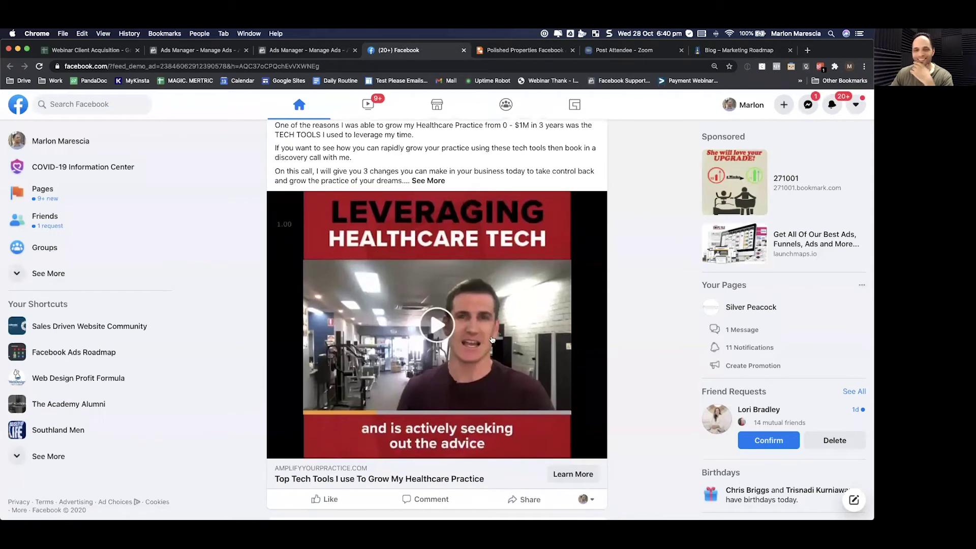
Step: Play the Leveraging Healthcare Tech ad video with its sound on, and pause it after the introduction
left_click(438, 326)
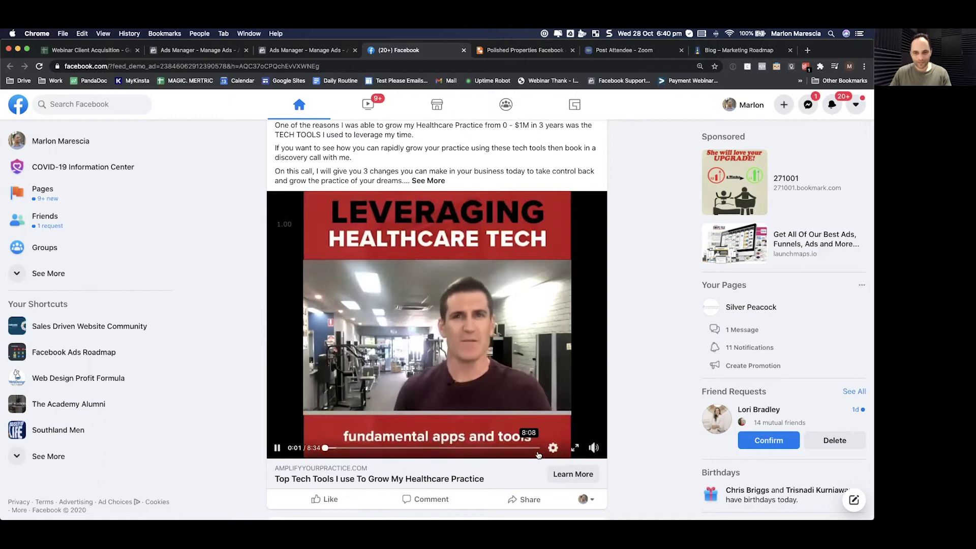
left_click(599, 450)
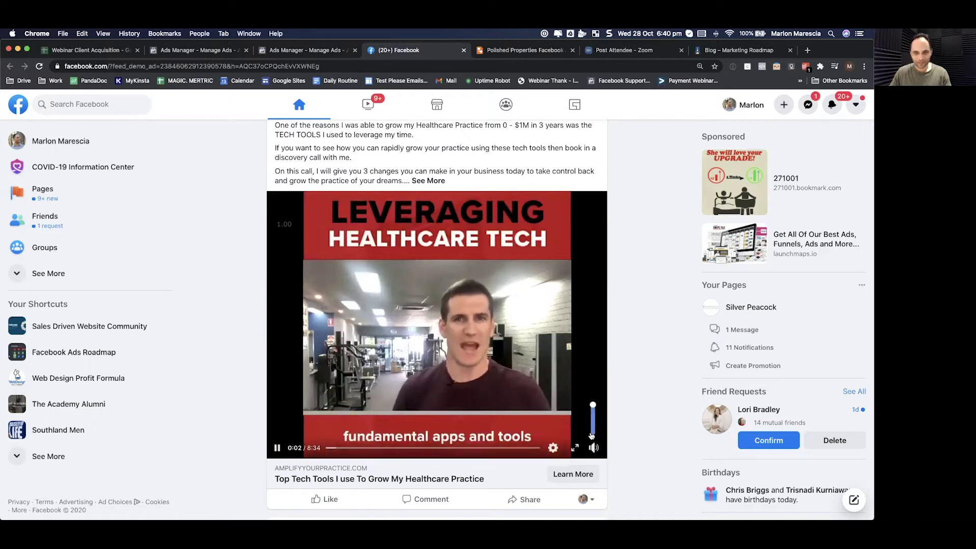
left_click(592, 404)
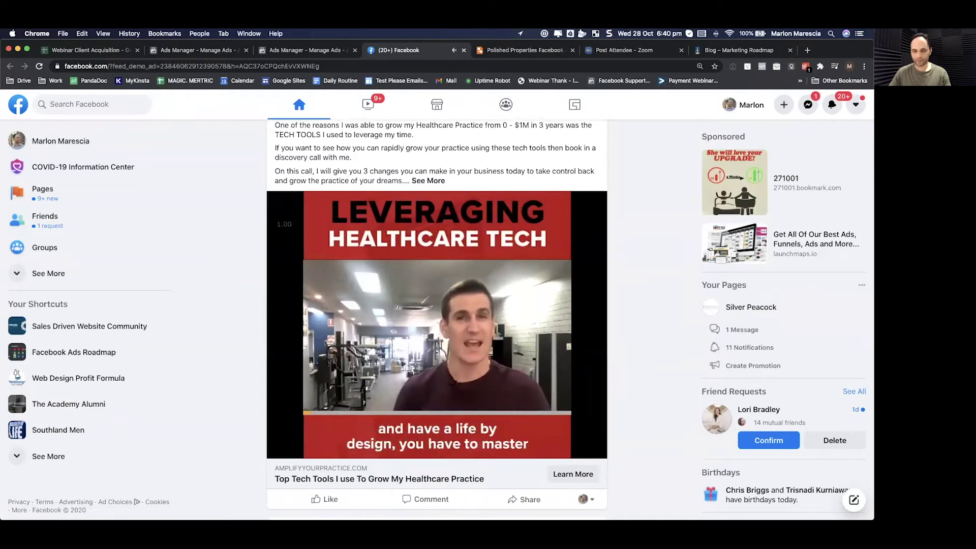
key("m")
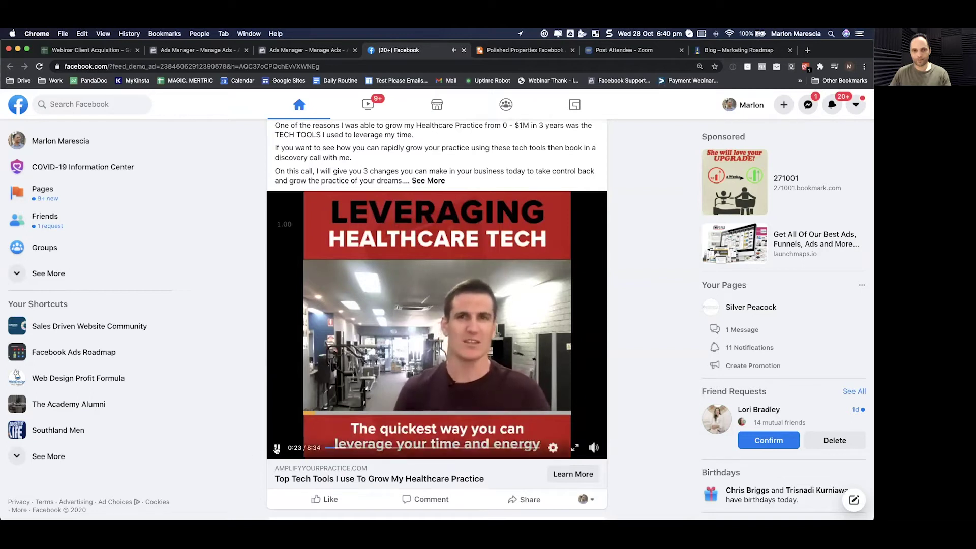
left_click(277, 447)
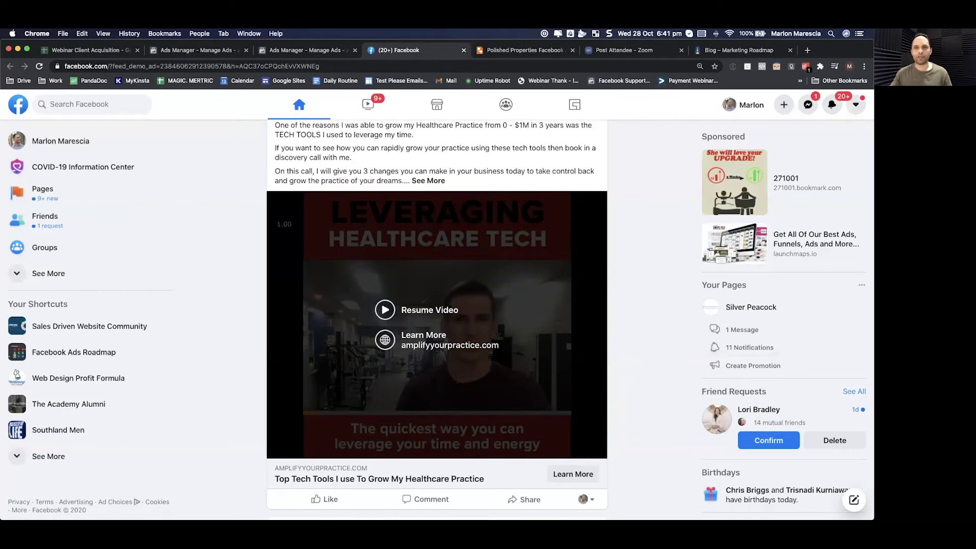
Step: Search Google in a new tab for "teleprompter 3 iphone" and open the Video Teleprompter 3 App Store page
left_click(808, 51)
type("tel")
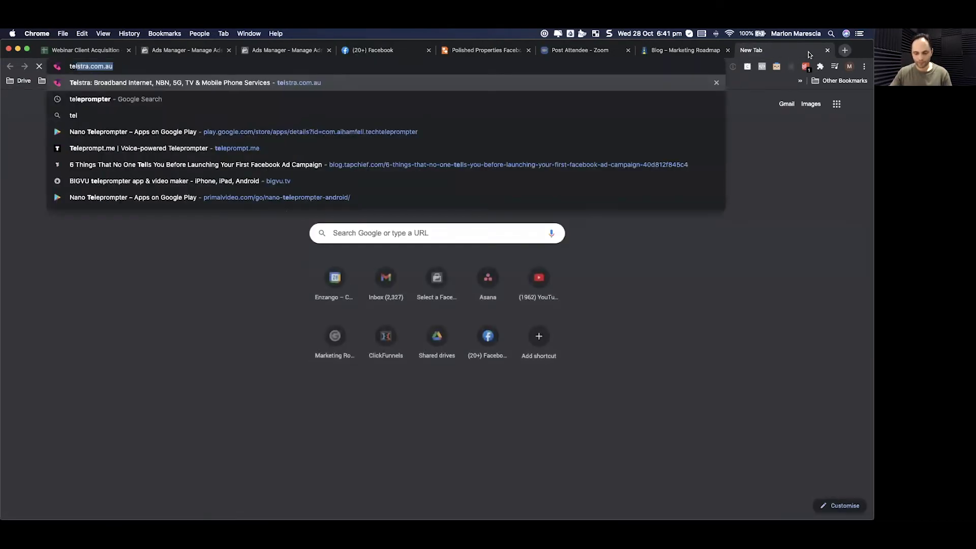
type("eprom")
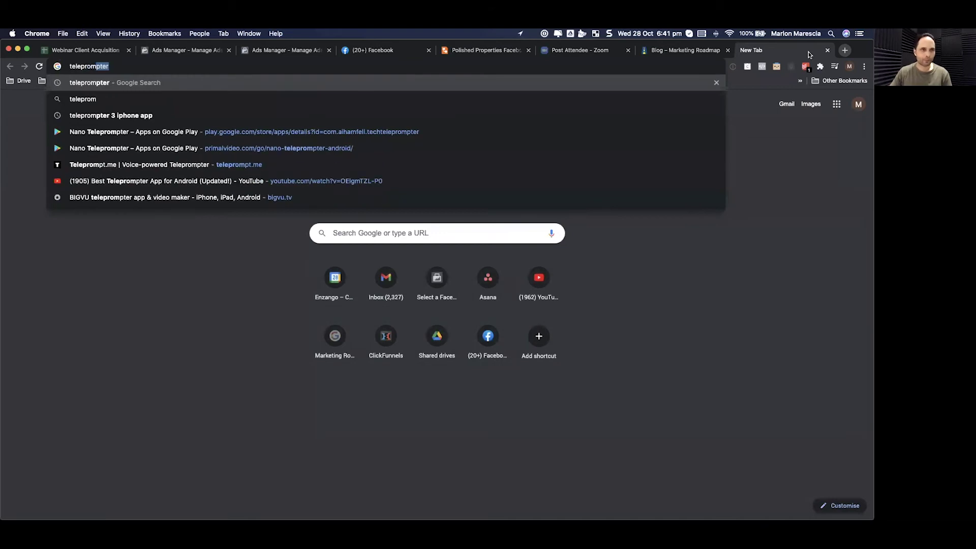
type("pter 3 iphone")
key("Return")
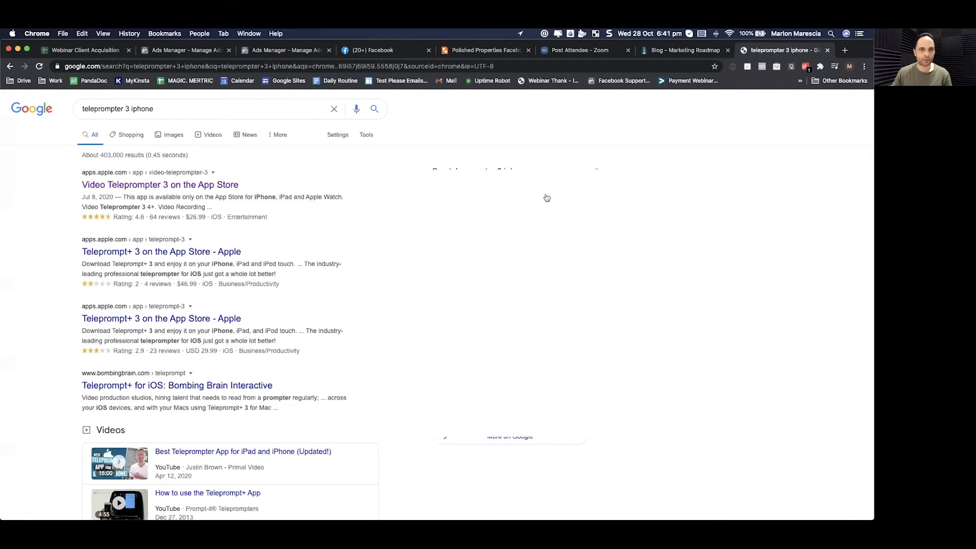
left_click(142, 185)
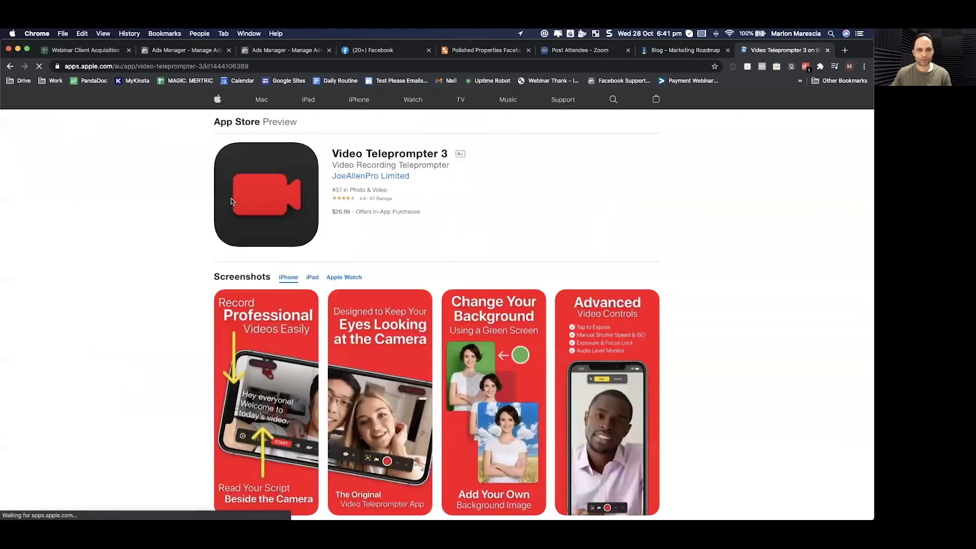
Step: Look over the Video Teleprompter 3 iPhone screenshots and description, and highlight the app's name
scroll(362, 297, "down", 3)
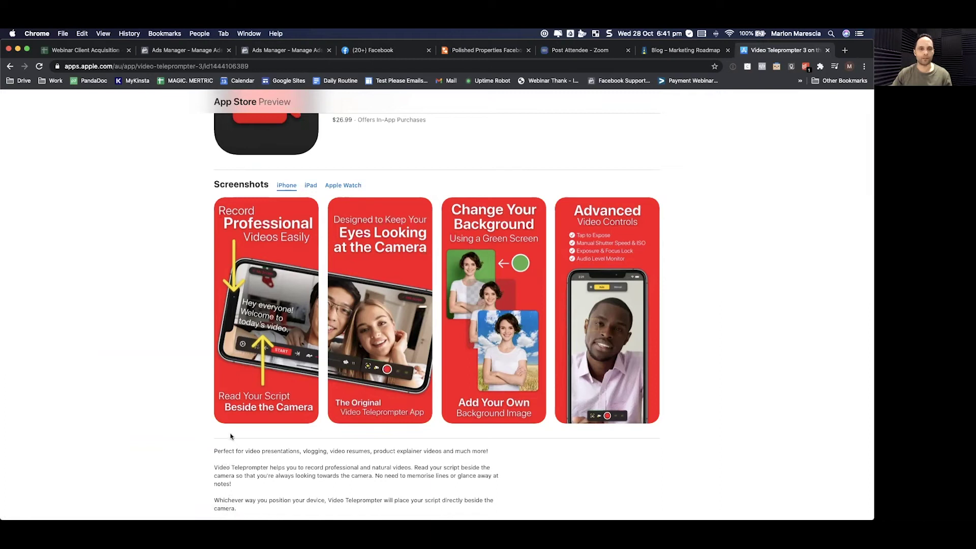
scroll(243, 308, "down", 2)
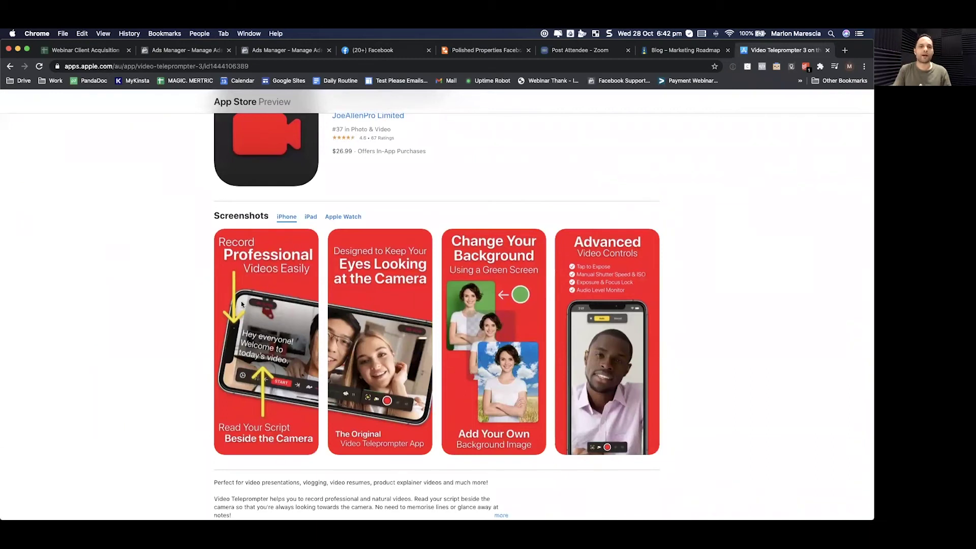
scroll(328, 304, "up", 3)
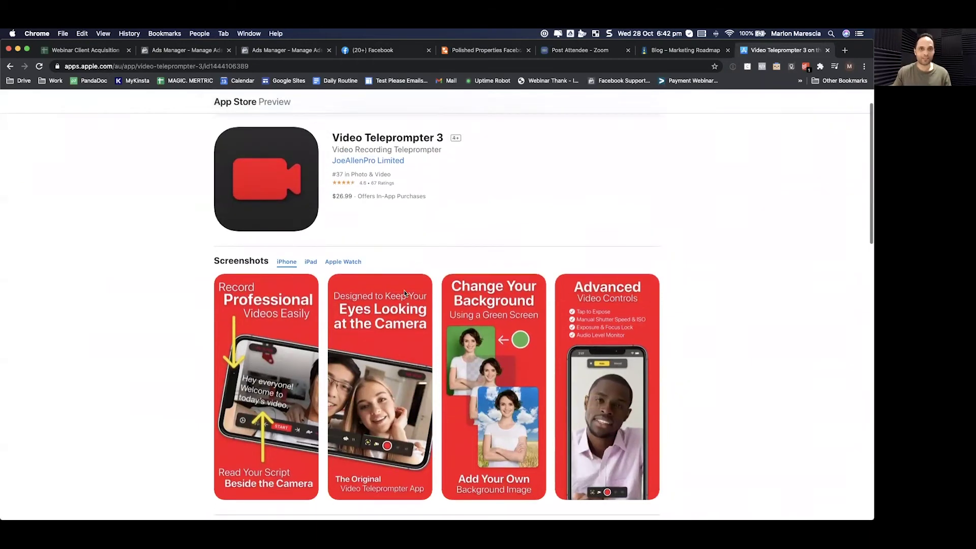
left_click_drag(332, 177, 458, 178)
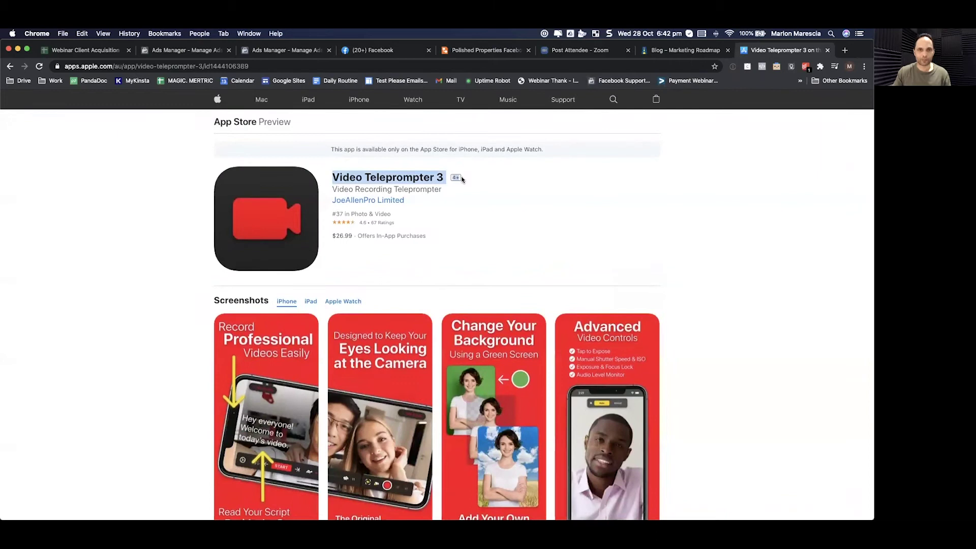
left_click(475, 217)
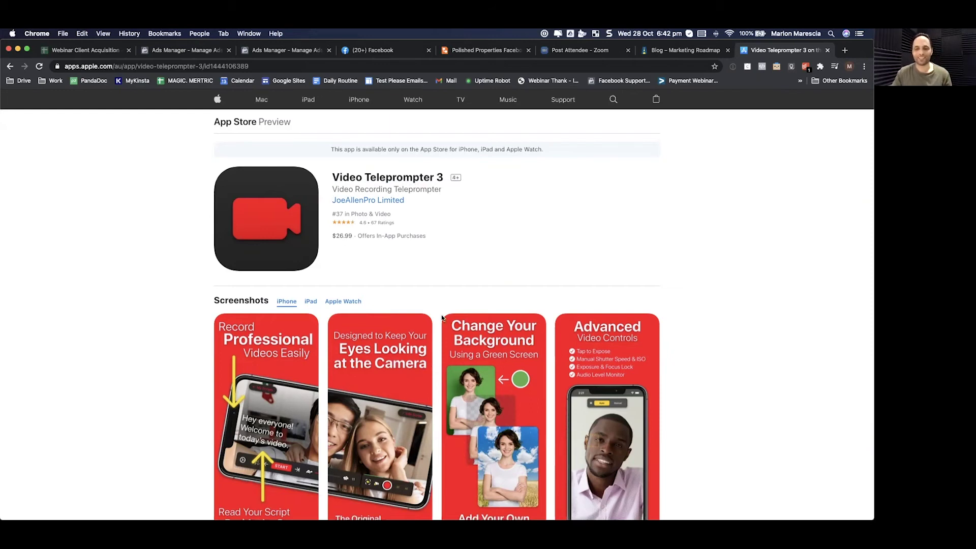
Step: Look further through the Video Teleprompter 3 page and view its iPad screenshots
scroll(446, 322, "down", 5)
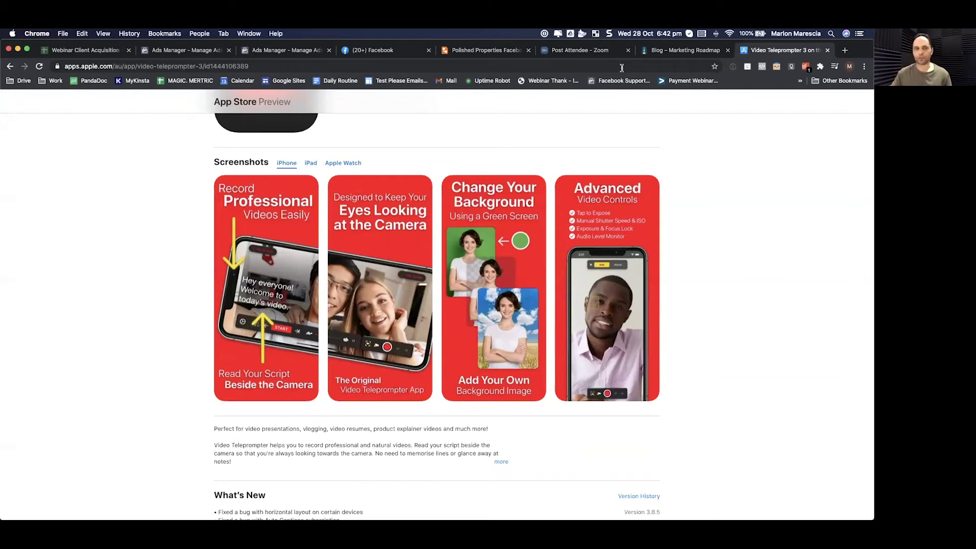
scroll(508, 204, "down", 3)
scroll(446, 219, "up", 5)
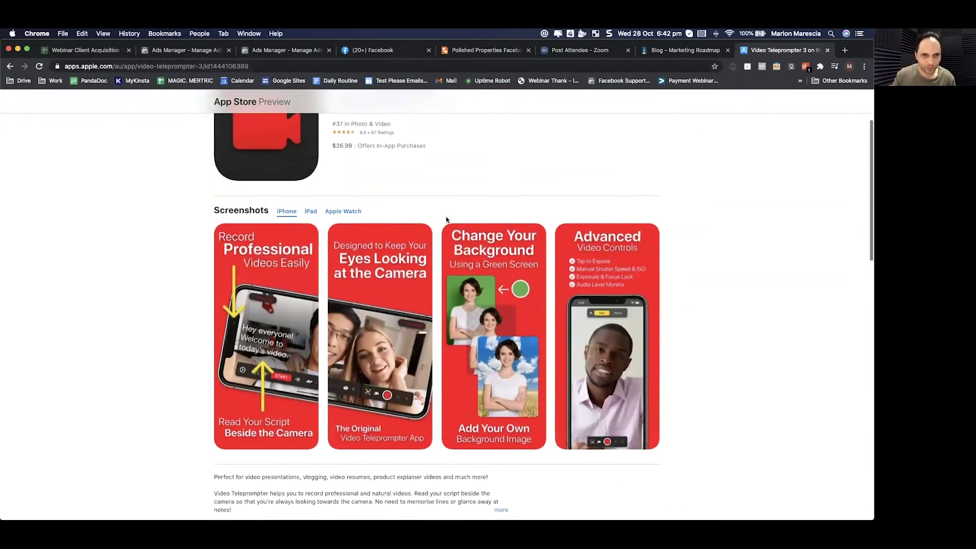
scroll(447, 220, "up", 2)
left_click(311, 289)
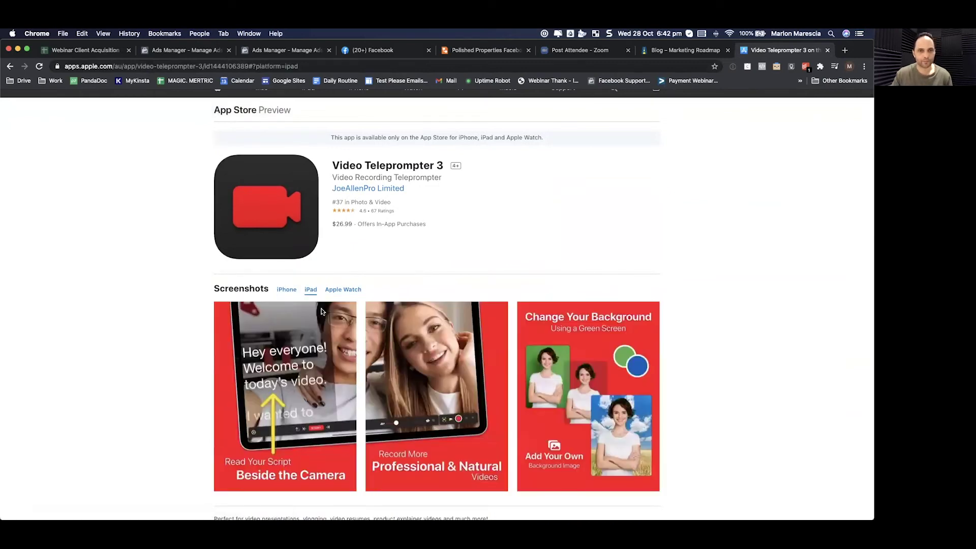
scroll(322, 311, "down", 1)
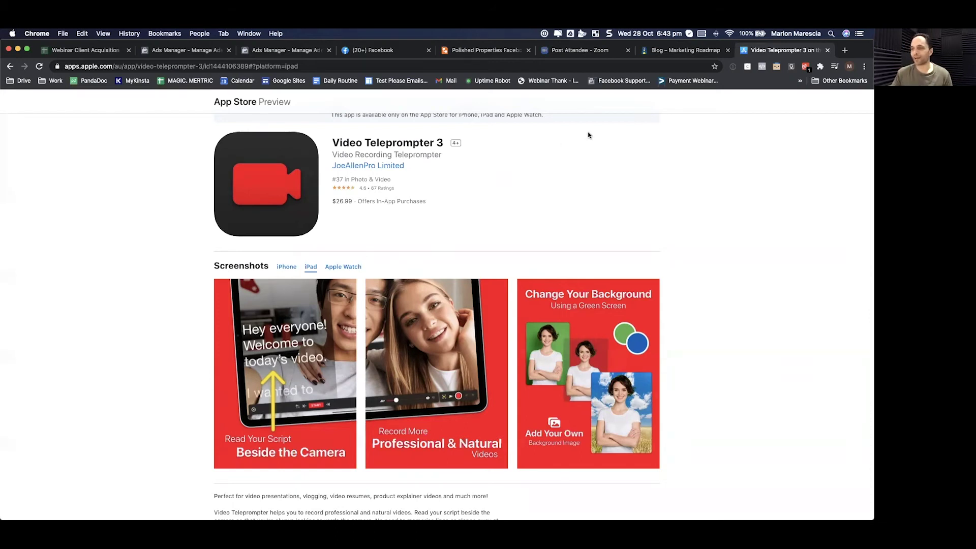
Step: Go to app.gohighlevel.com in a new tab and open the Marketing Roadmap account's details from the accounts list
left_click(846, 51)
type("app.")
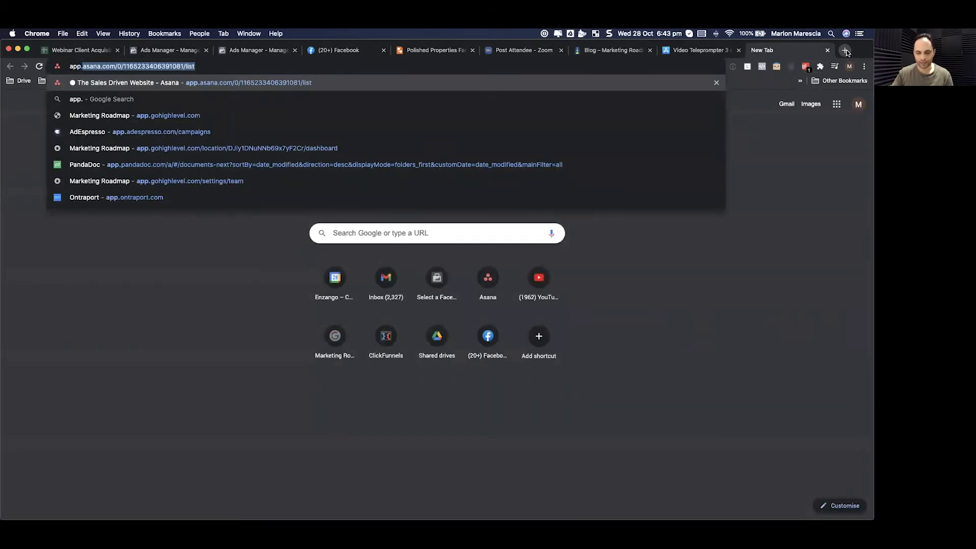
type("go")
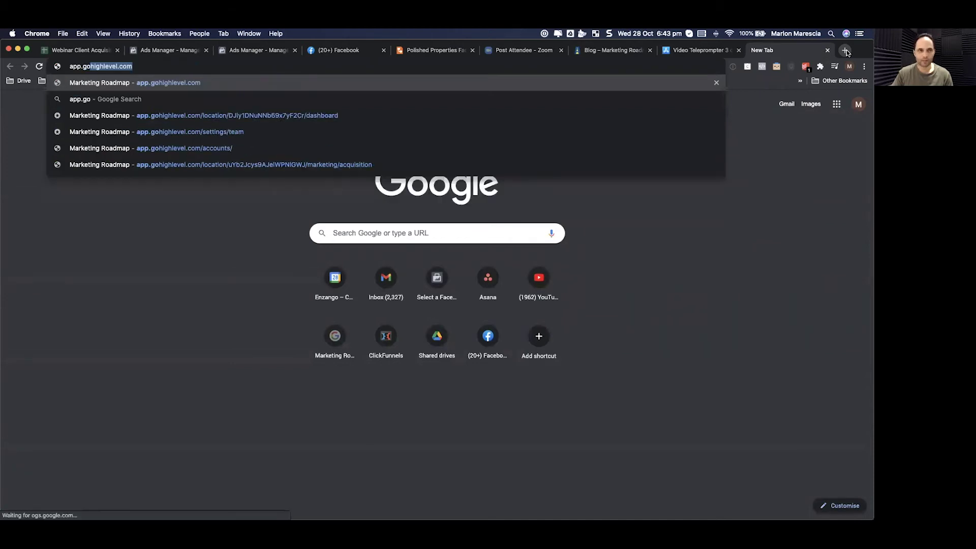
key("Return")
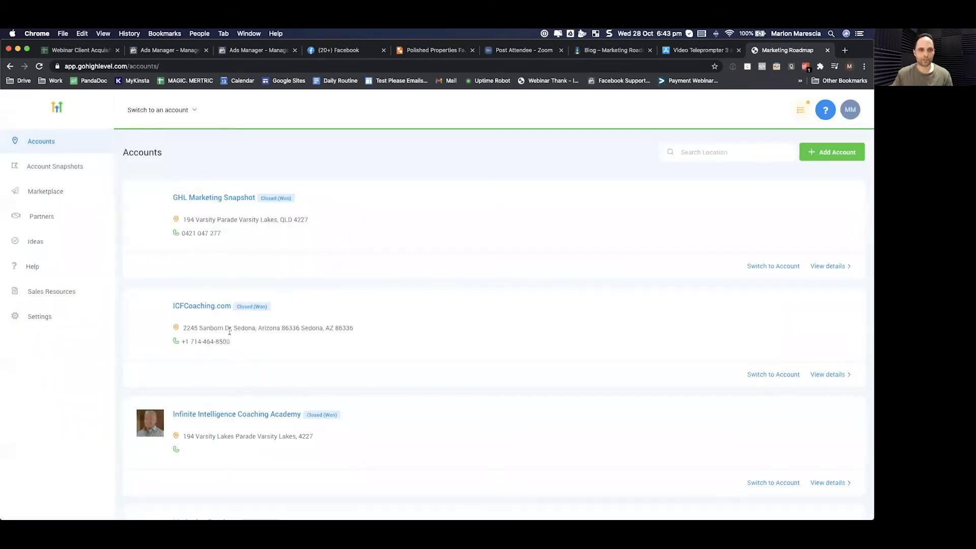
scroll(229, 332, "down", 5)
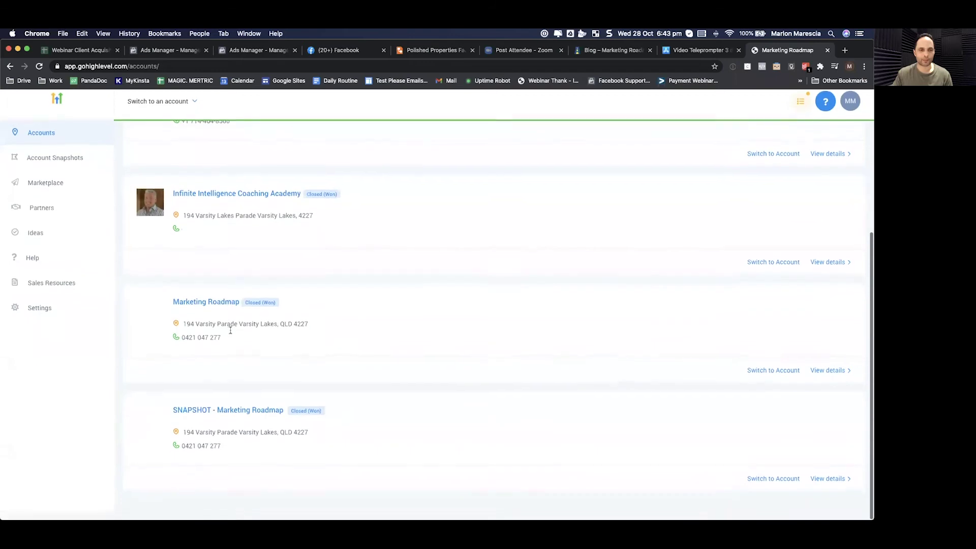
left_click(201, 332)
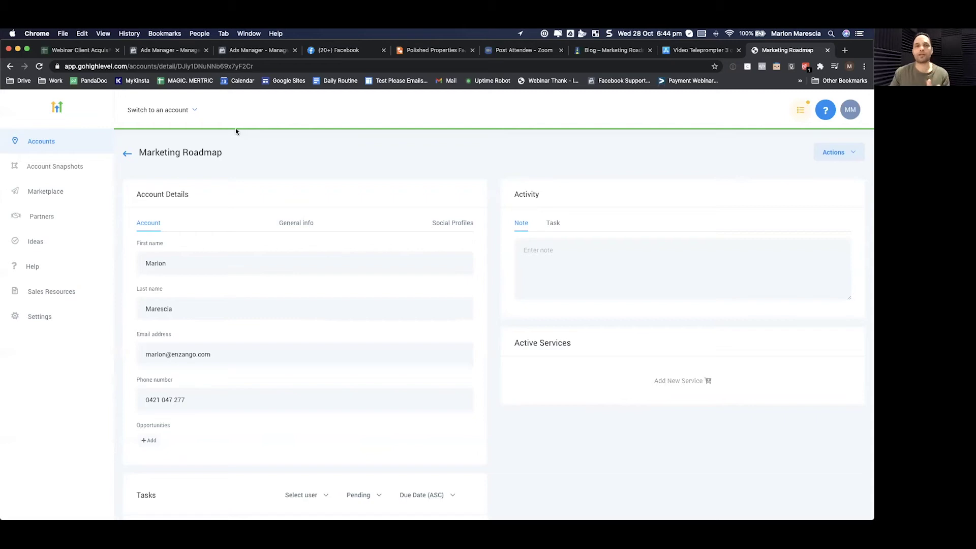
Step: Switch to the Marketing Roadmap – Varsity Lakes, QLD account and show its list of marketing campaigns
left_click(195, 111)
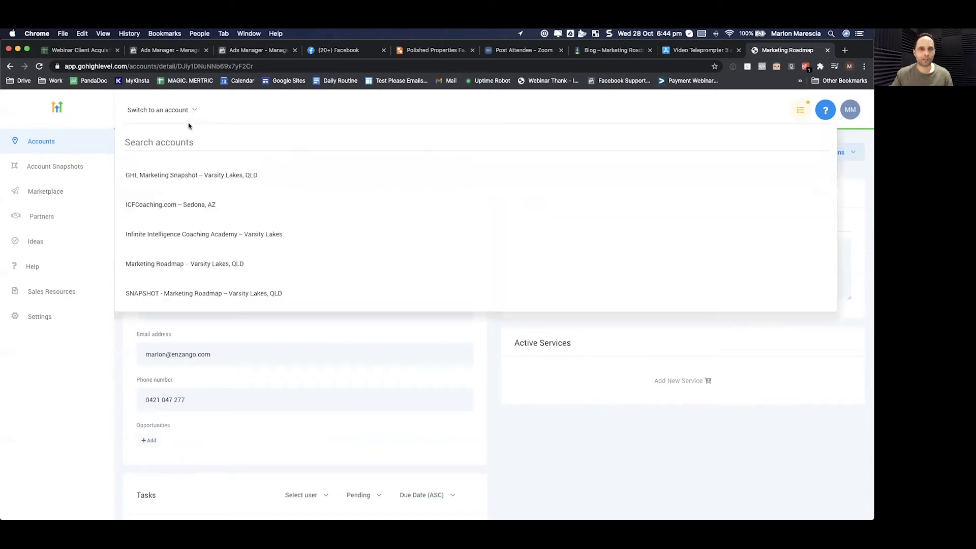
left_click(185, 264)
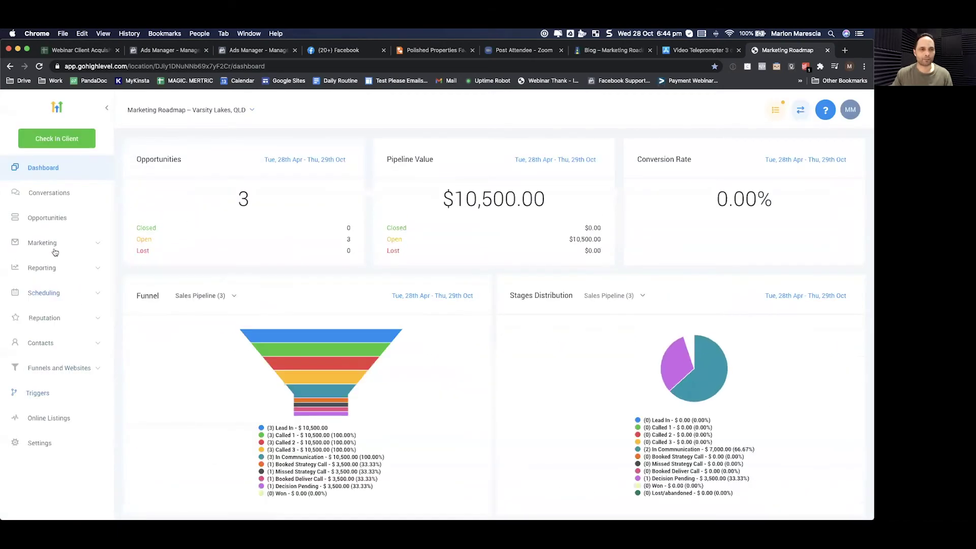
left_click(52, 243)
left_click(43, 276)
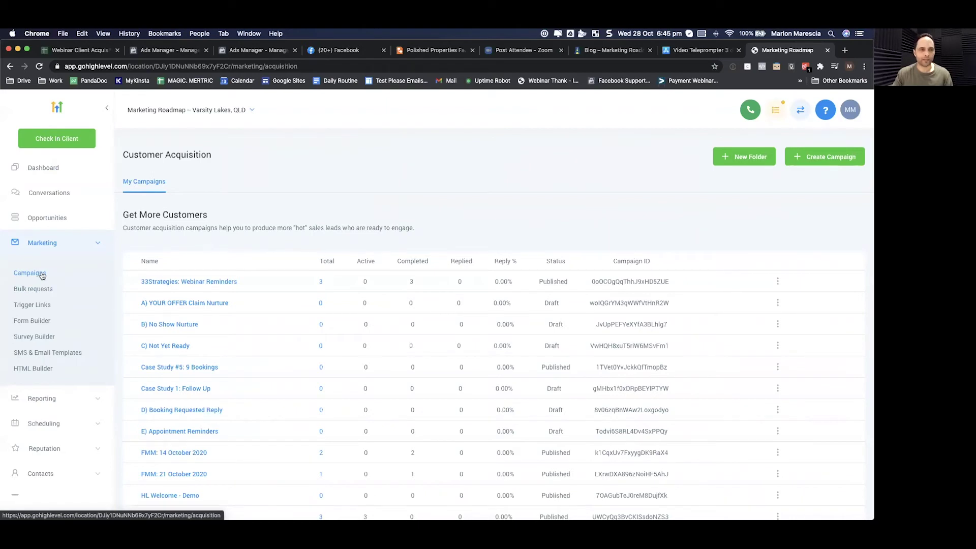
Step: Open the contacts list, view the first contact's record with the email composer collapsed, and return to the list
scroll(42, 275, "down", 3)
left_click(48, 383)
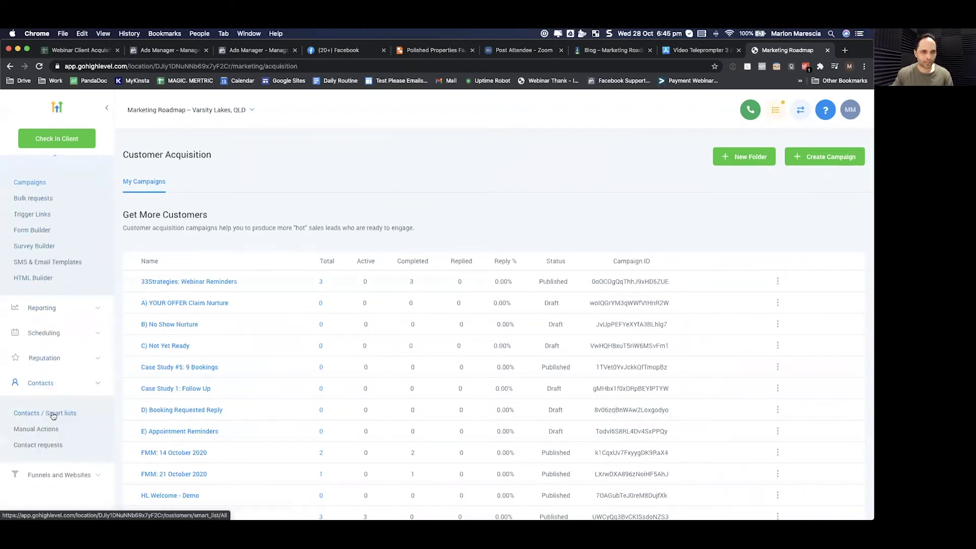
left_click(53, 414)
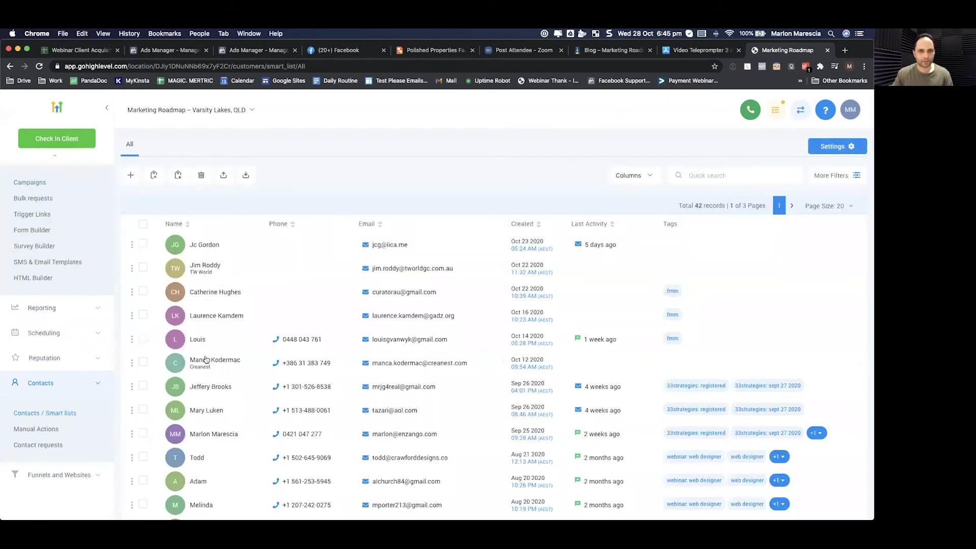
left_click(213, 245)
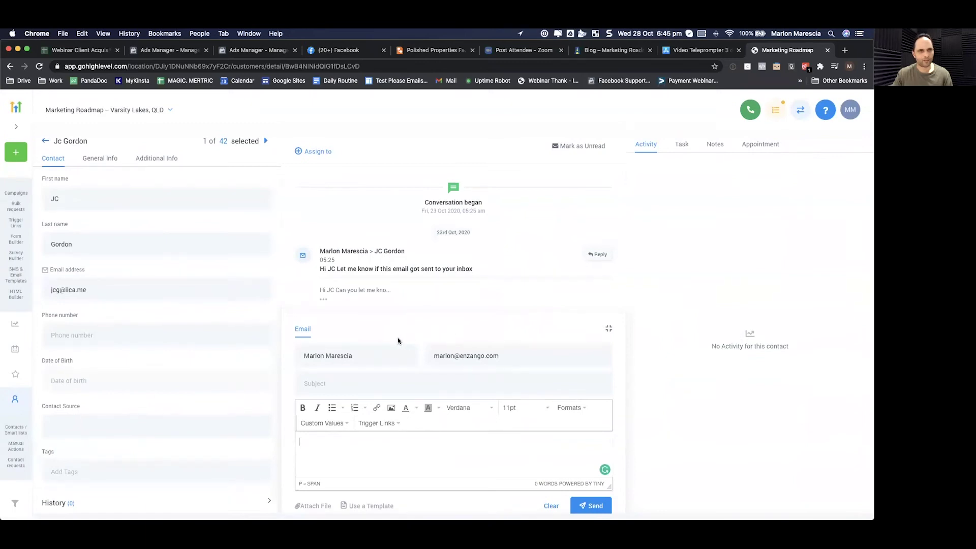
left_click(608, 327)
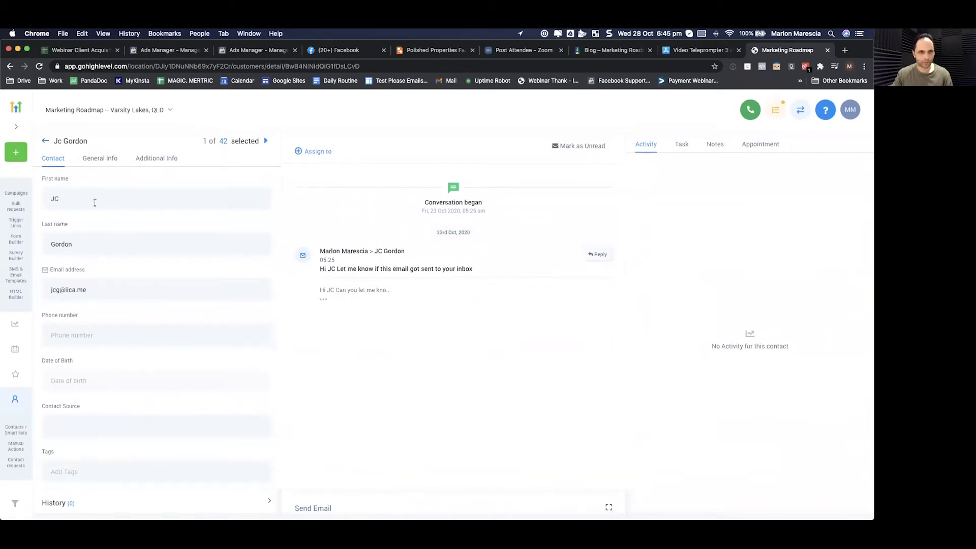
left_click(46, 142)
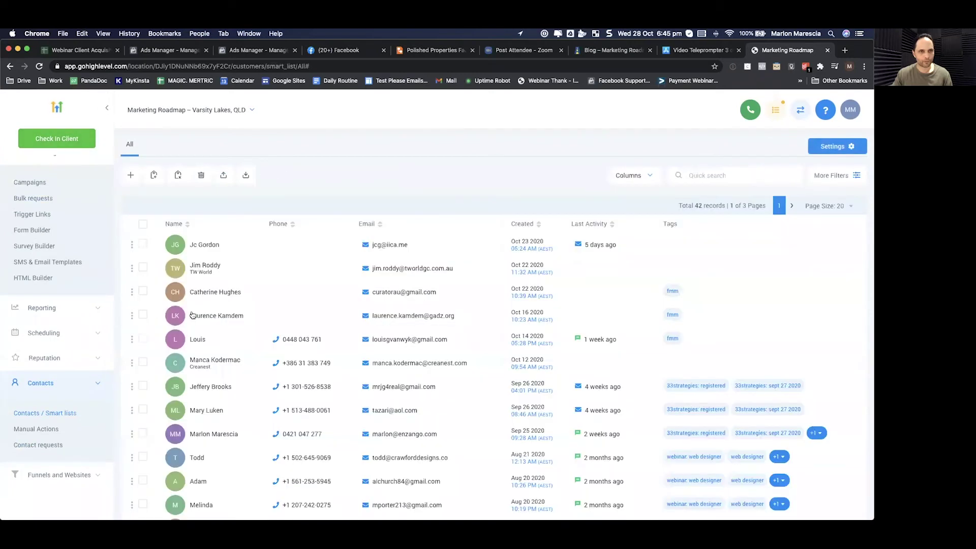
Step: Open the record of the contact created on Oct 14 2020 and draft the sample SMS "lusdfiusidfuyisud"
left_click(203, 340)
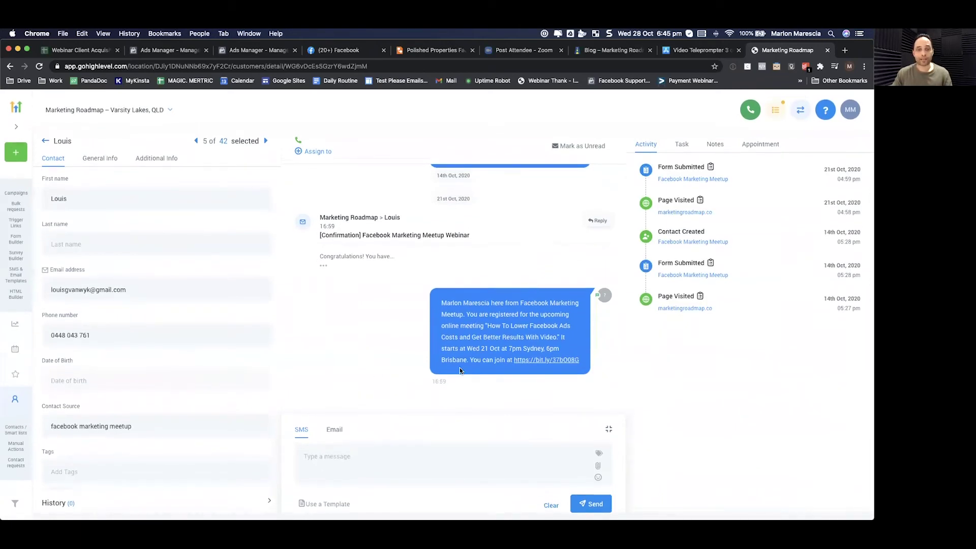
left_click(376, 452)
type("lusdfiusidfuyisud")
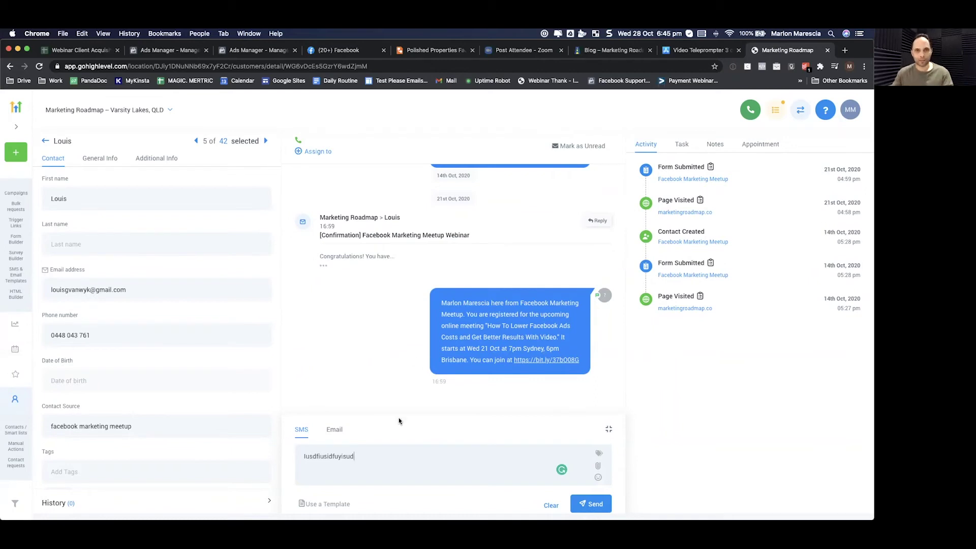
Step: Show the contact's email composer and view the contact's appointments
left_click(335, 430)
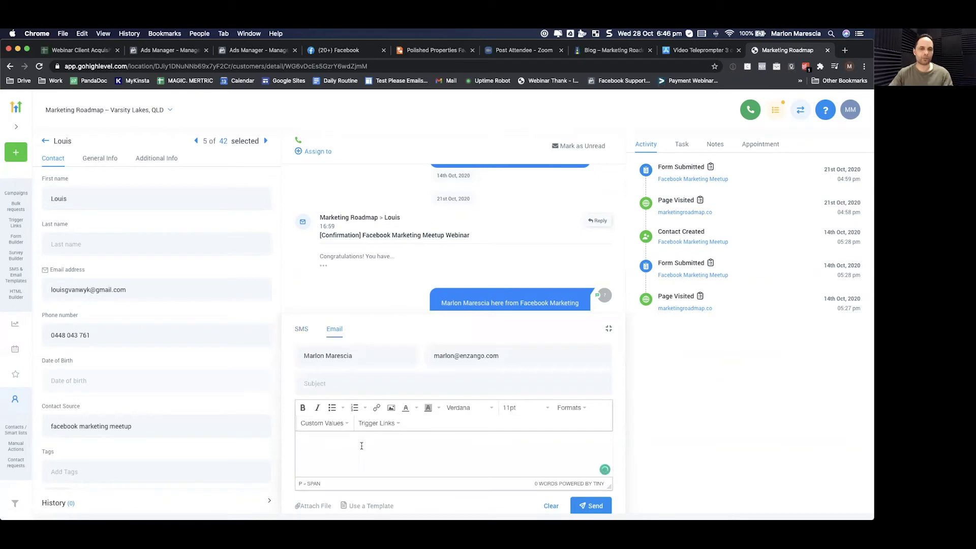
left_click(361, 446)
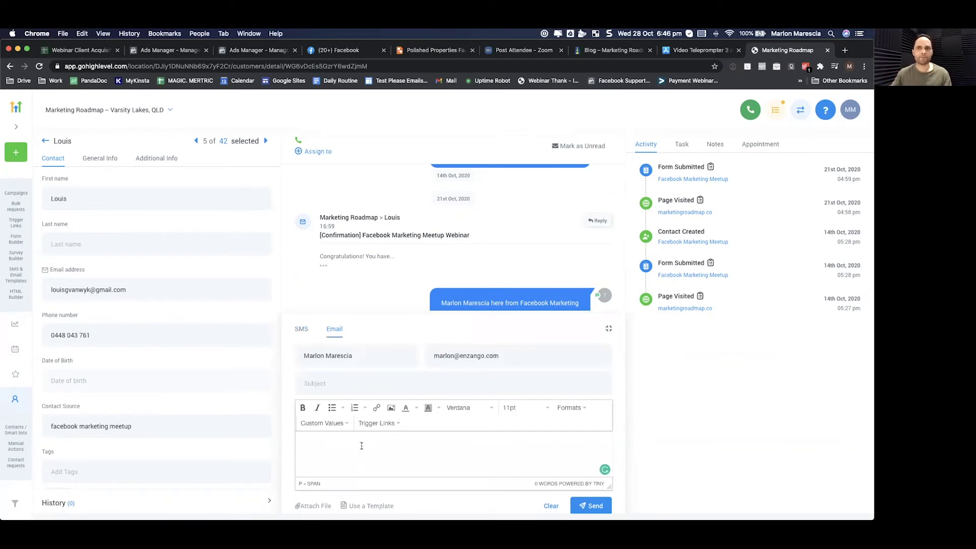
left_click(760, 146)
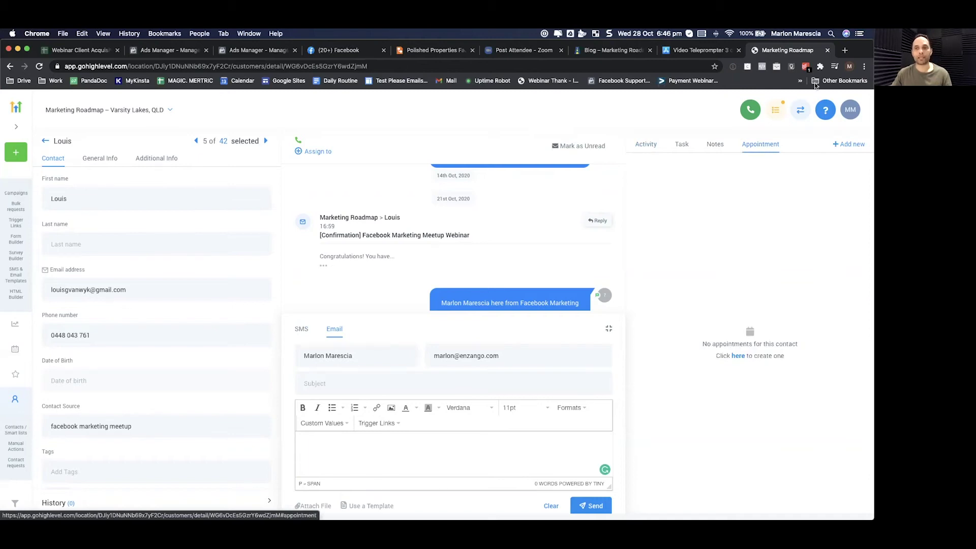
Step: Open the discovery call booking page at iica.me/discovery in a new tab
left_click(845, 50)
type("iica.me")
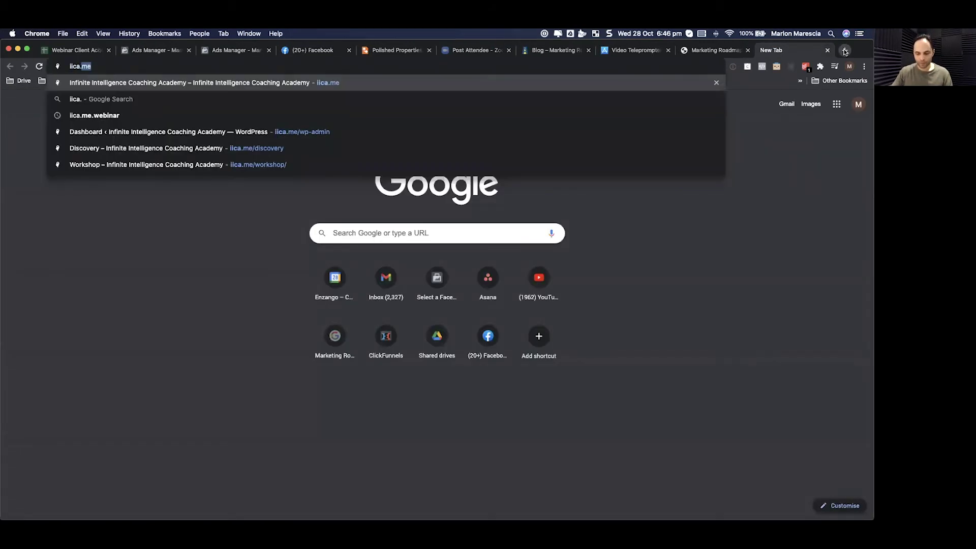
type("/")
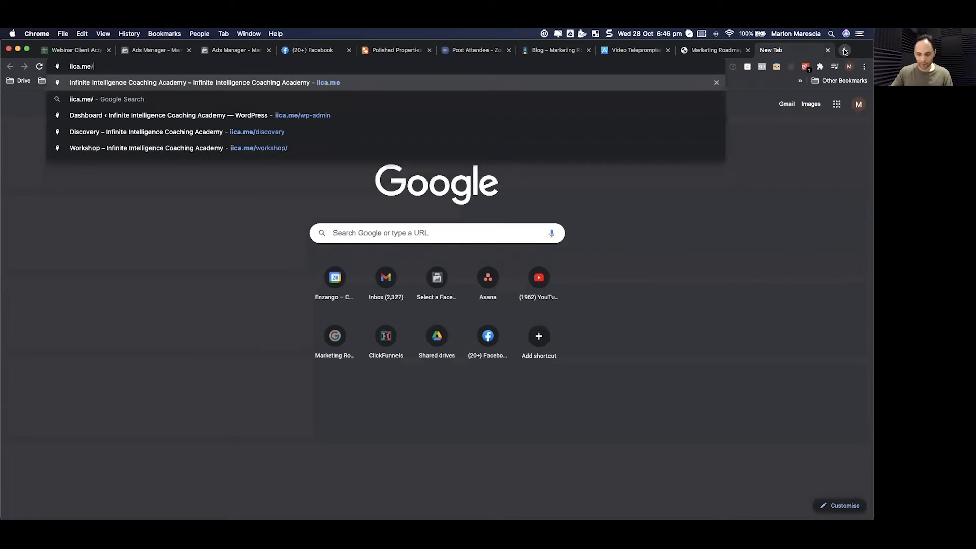
type("disco")
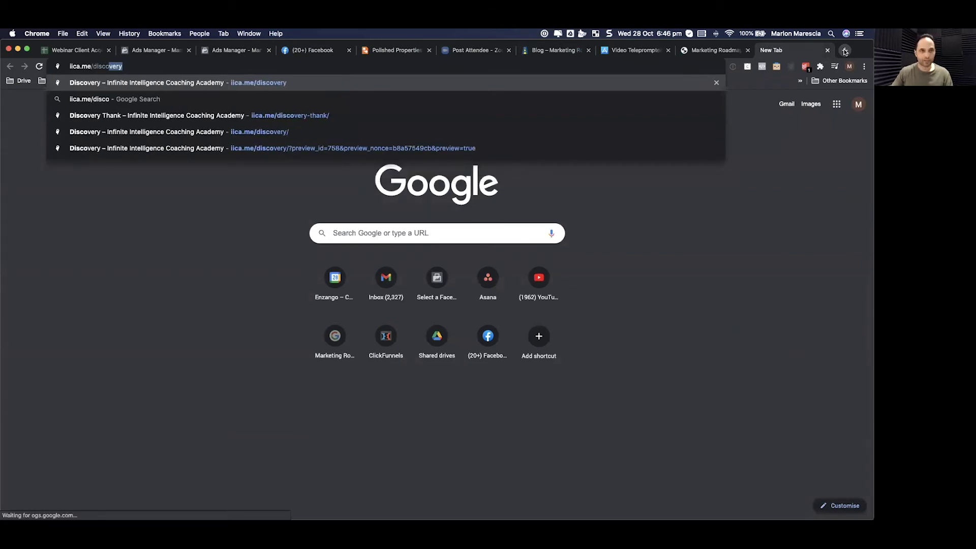
key("Return")
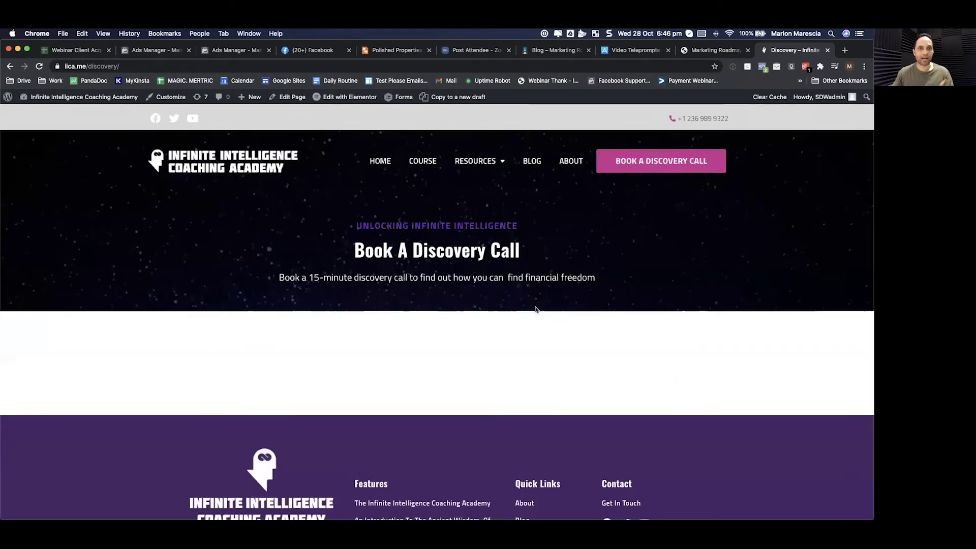
Step: Review the available dates and time slots in the discovery call booking calendar
scroll(535, 309, "down", 5)
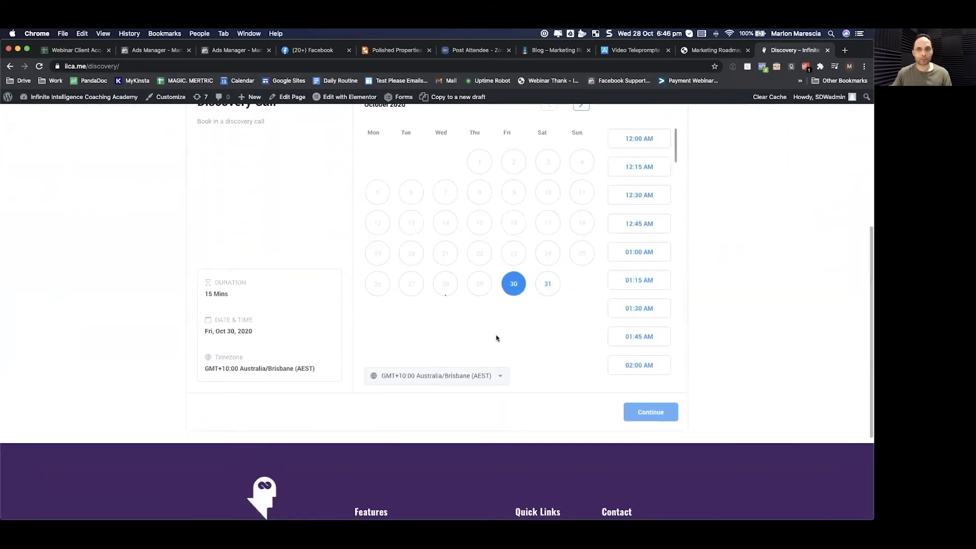
scroll(601, 273, "up", 2)
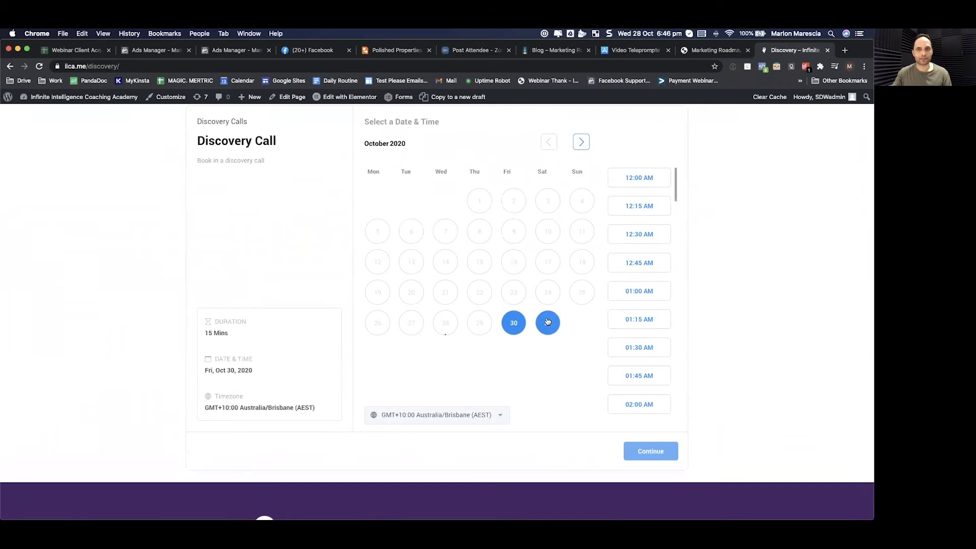
Step: Switch to GoHighLevel, leave the contact record and open the "Webinar: WDW Reminders" campaign from the campaigns list
left_click(714, 50)
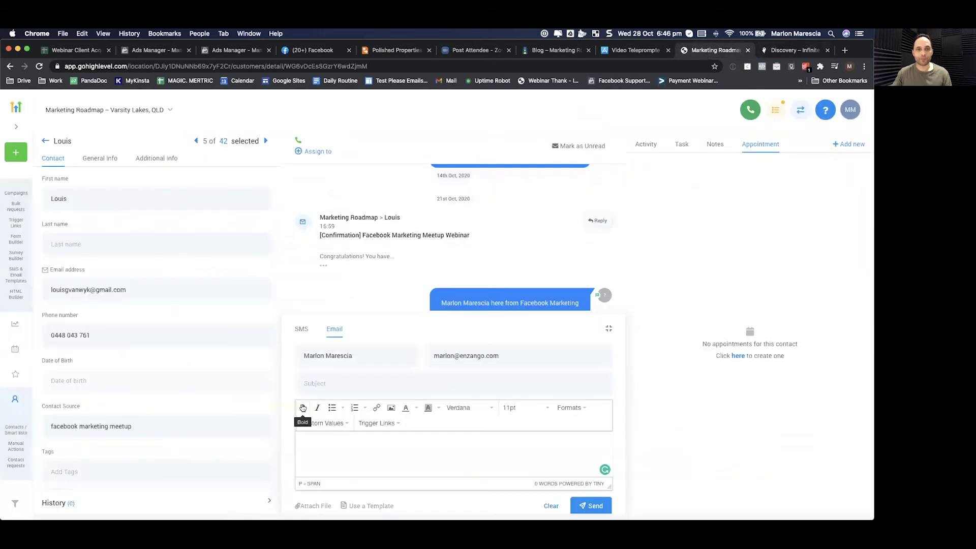
scroll(106, 233, "down", 3)
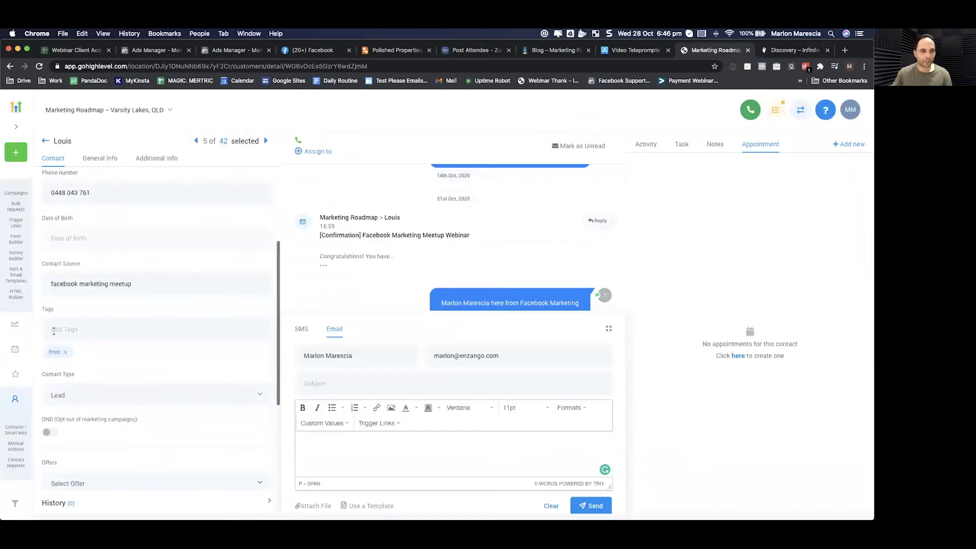
left_click(46, 141)
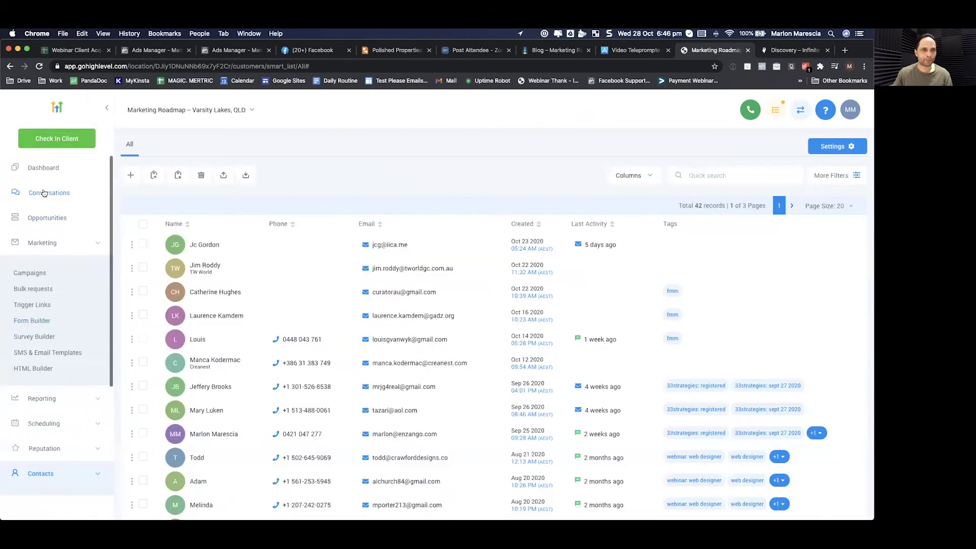
left_click(36, 273)
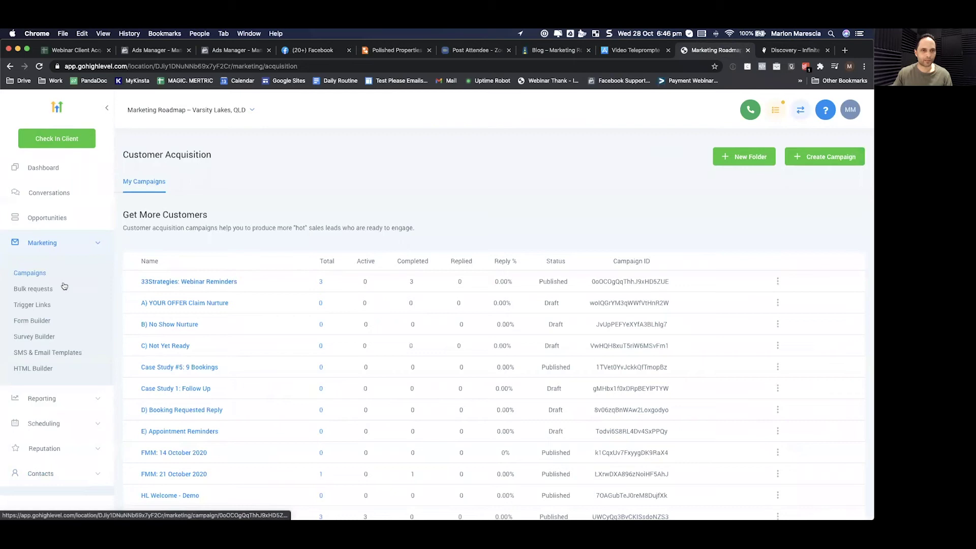
scroll(176, 289, "down", 5)
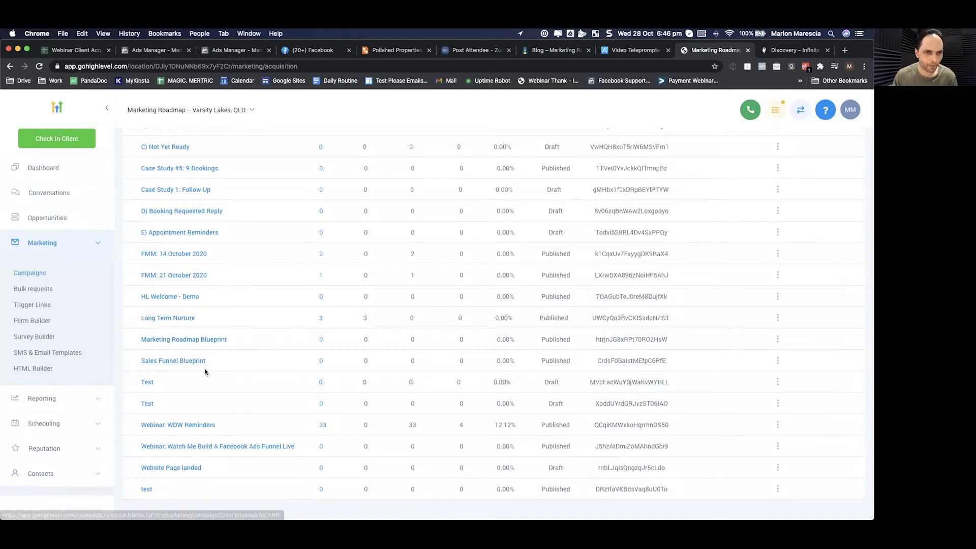
left_click(178, 425)
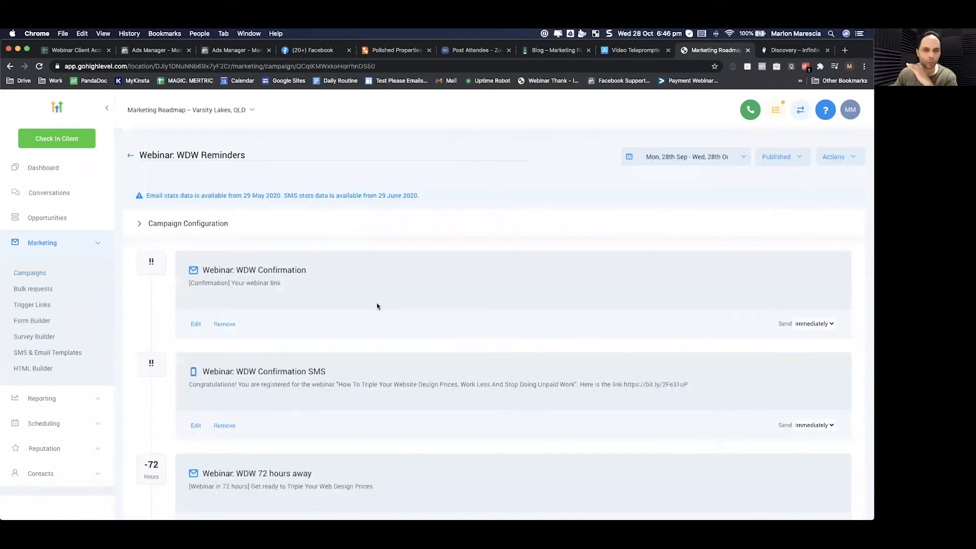
Step: Expand the campaign configuration to view the event start date, and close it without saving
scroll(721, 271, "down", 2)
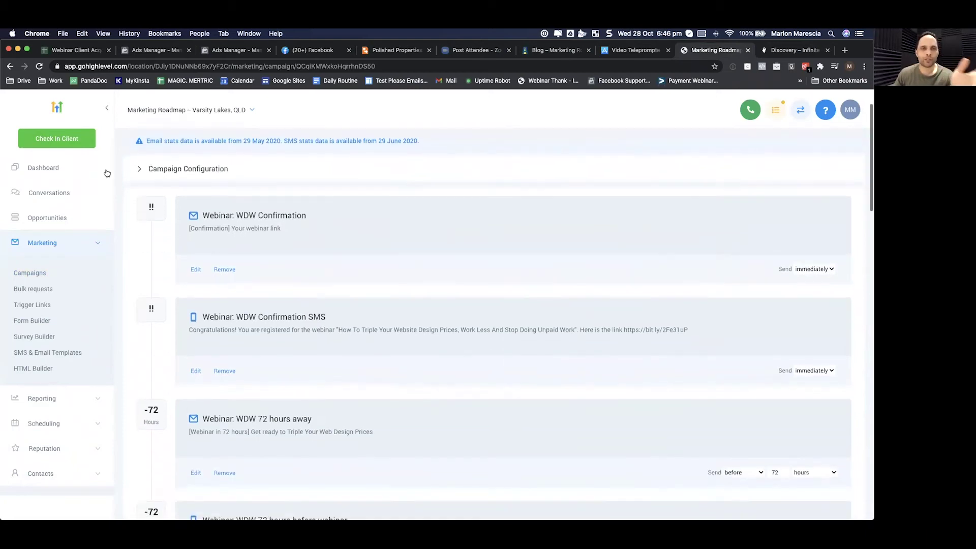
left_click(170, 171)
scroll(353, 330, "down", 5)
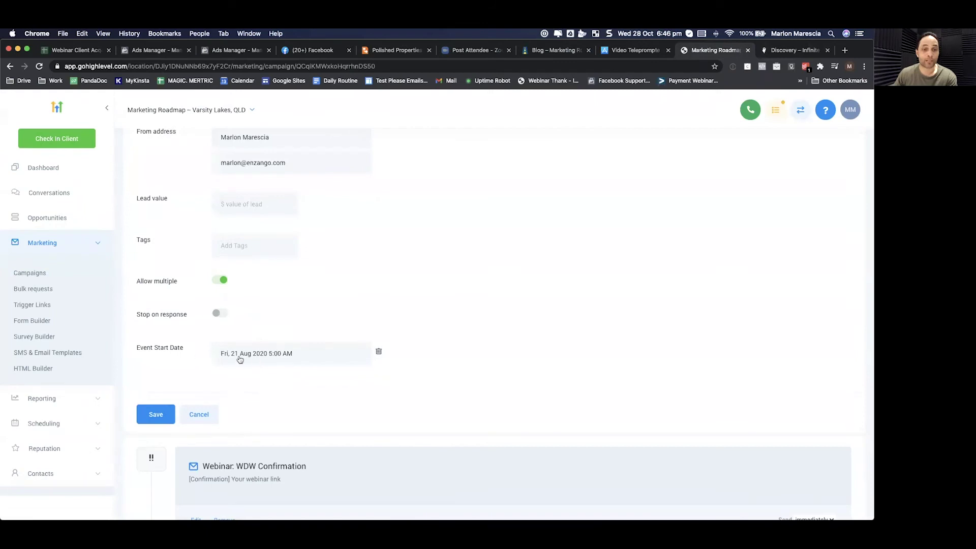
left_click(209, 416)
scroll(564, 276, "up", 3)
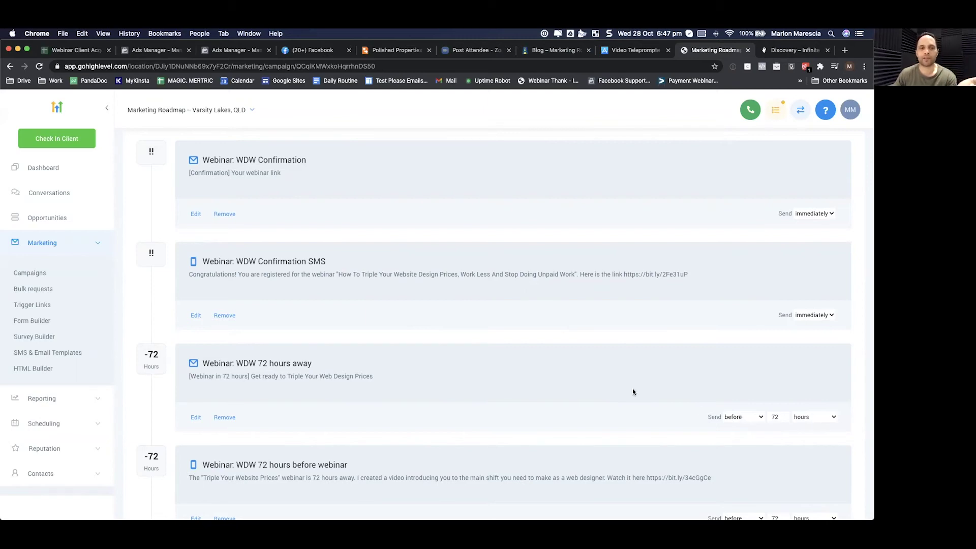
Step: View the SMS content of the "Webinar: WDW 72 hours before webinar" reminder and close it without changes
scroll(451, 300, "down", 5)
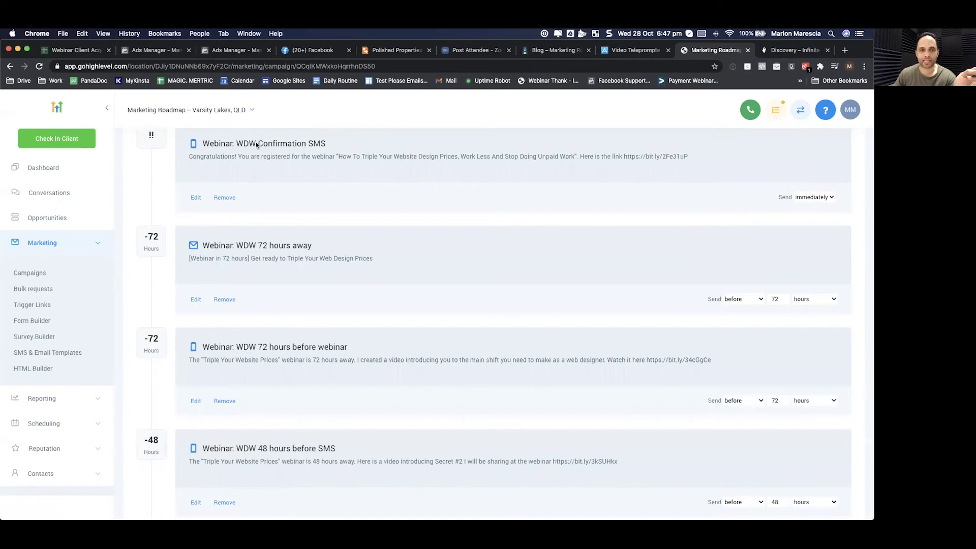
left_click(196, 402)
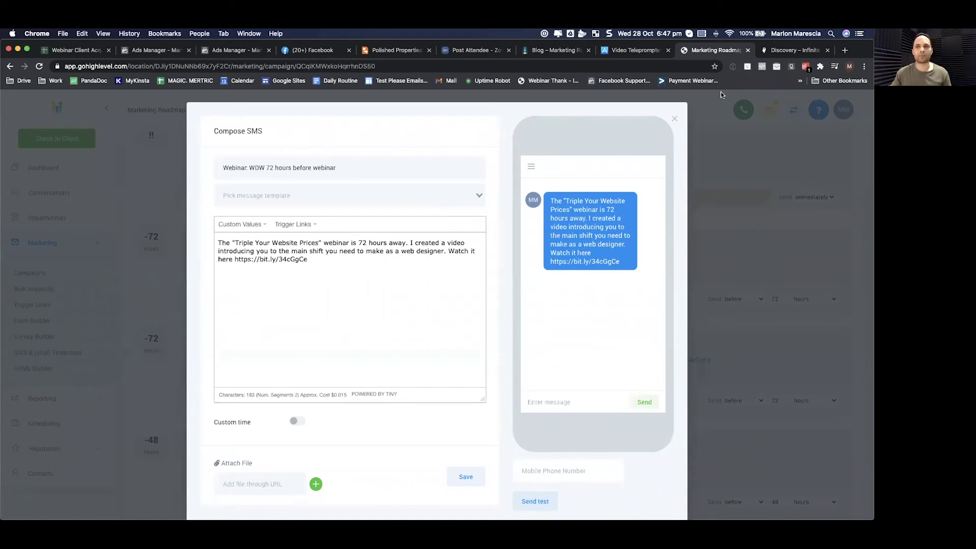
left_click(675, 121)
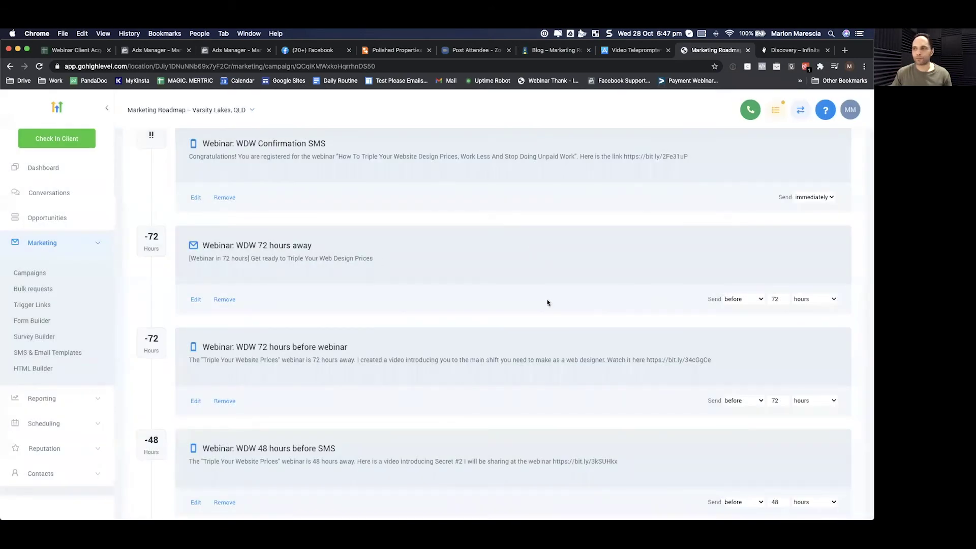
Step: Look through the 48-hour and 24-hour webinar reminders and open the opportunities pipeline
scroll(548, 302, "down", 7)
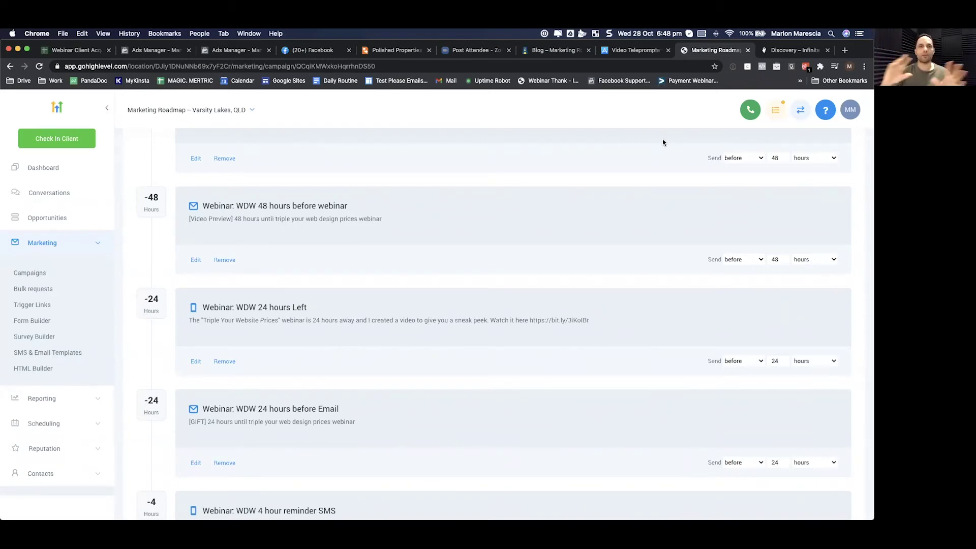
left_click(47, 218)
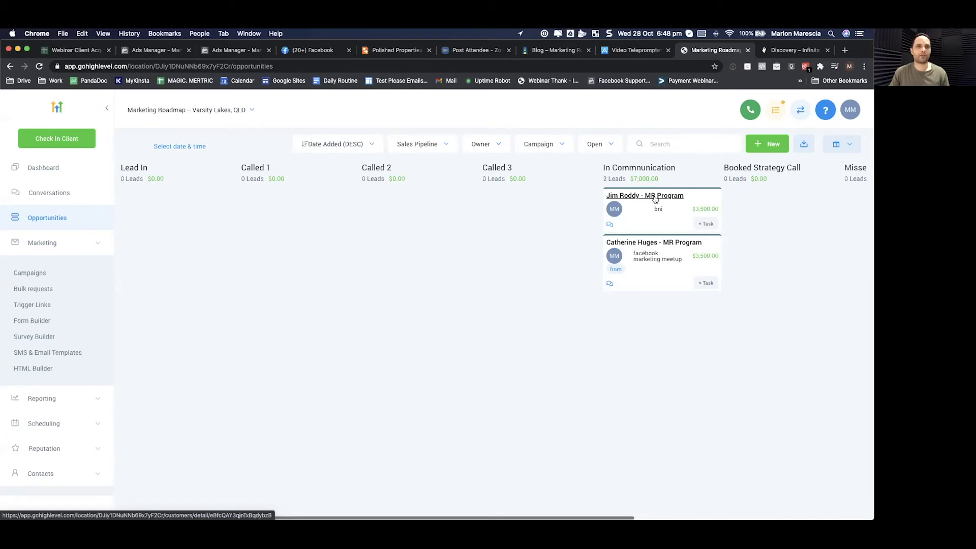
Step: Open the ActiveCampaign pricing page in a new tab and review the Lite, Plus, Professional and Enterprise plans
left_click(844, 51)
type("active")
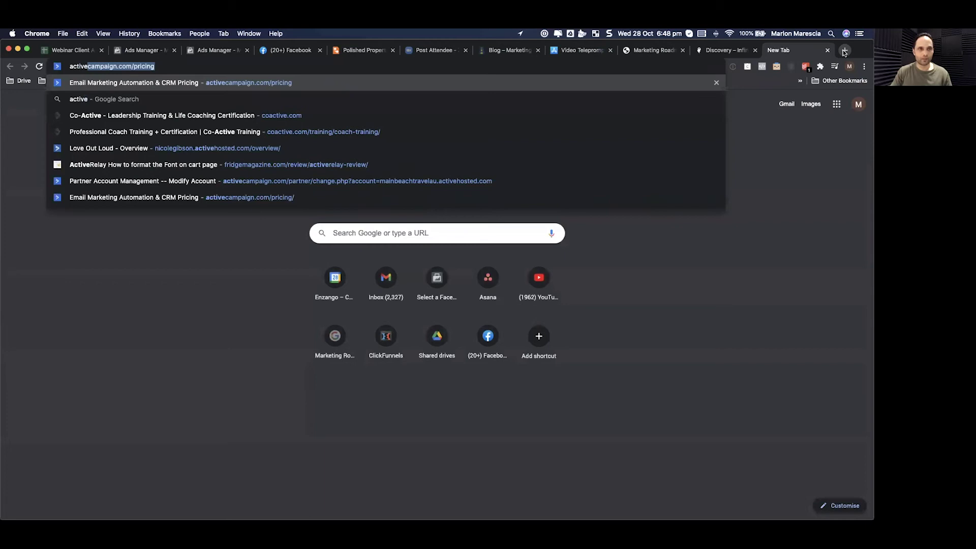
key("Return")
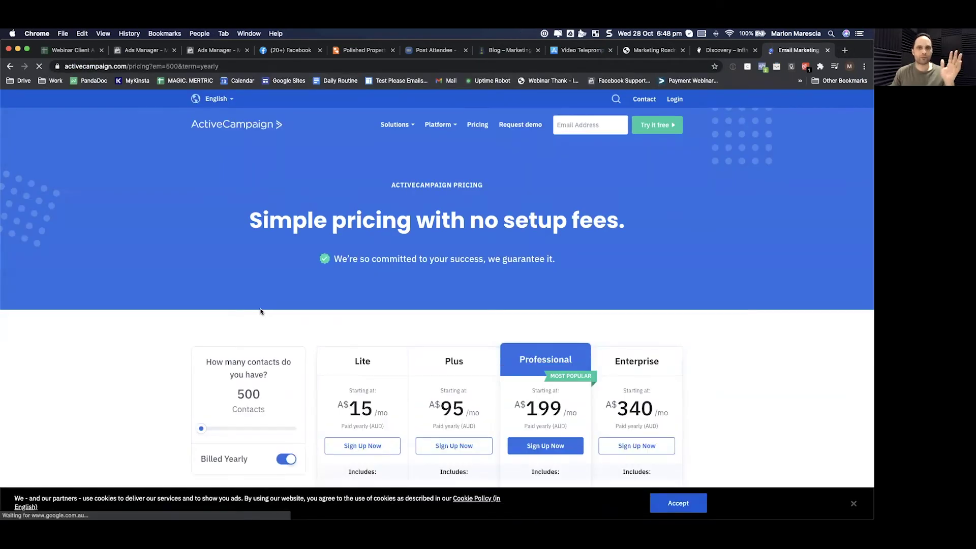
scroll(287, 289, "down", 1)
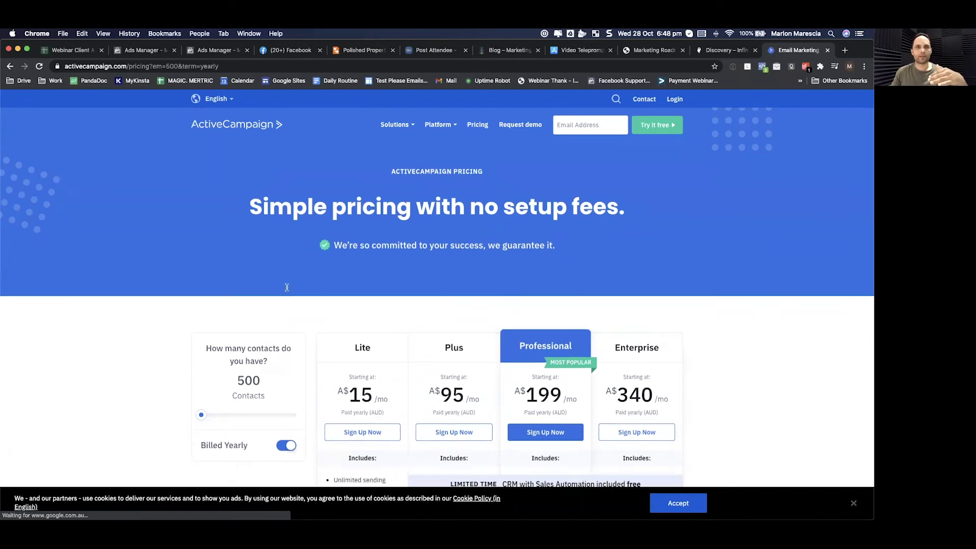
scroll(287, 288, "down", 5)
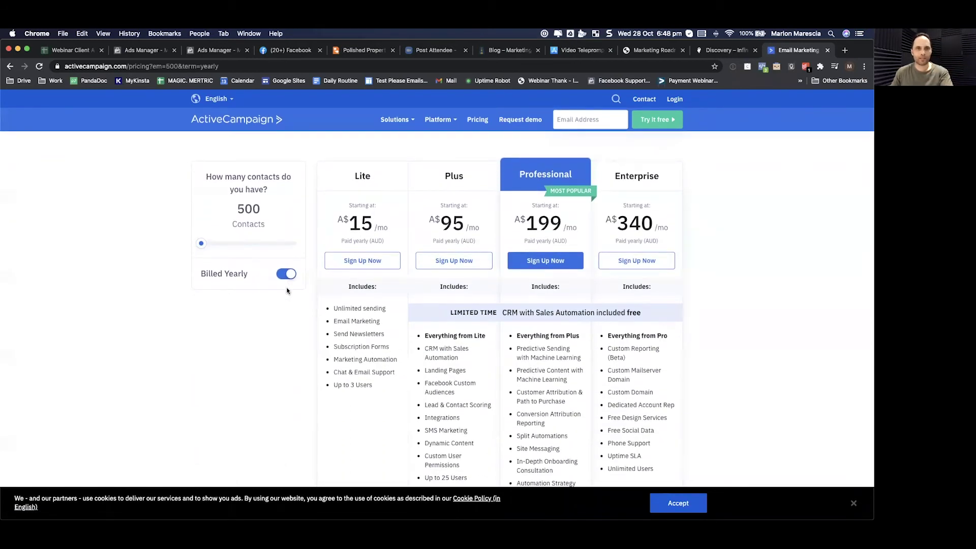
scroll(287, 290, "down", 1)
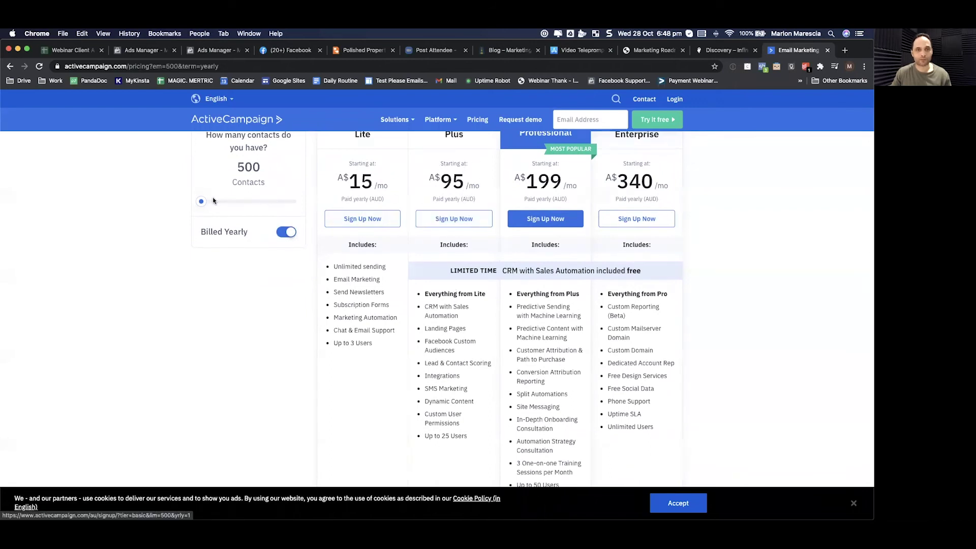
Step: Set the contact count to 2,500 and to 5,000 to compare the plans' prices and included features
left_click_drag(200, 203, 216, 203)
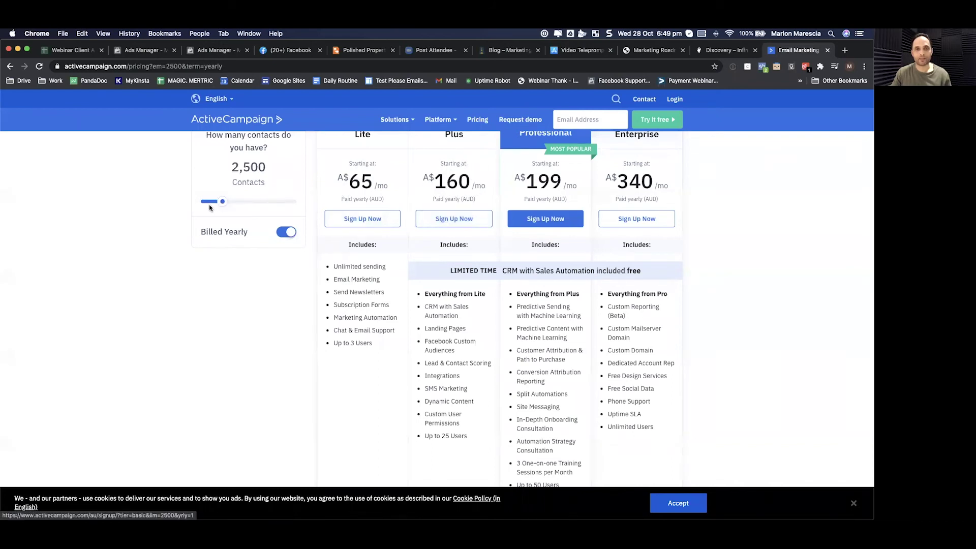
left_click_drag(223, 201, 233, 203)
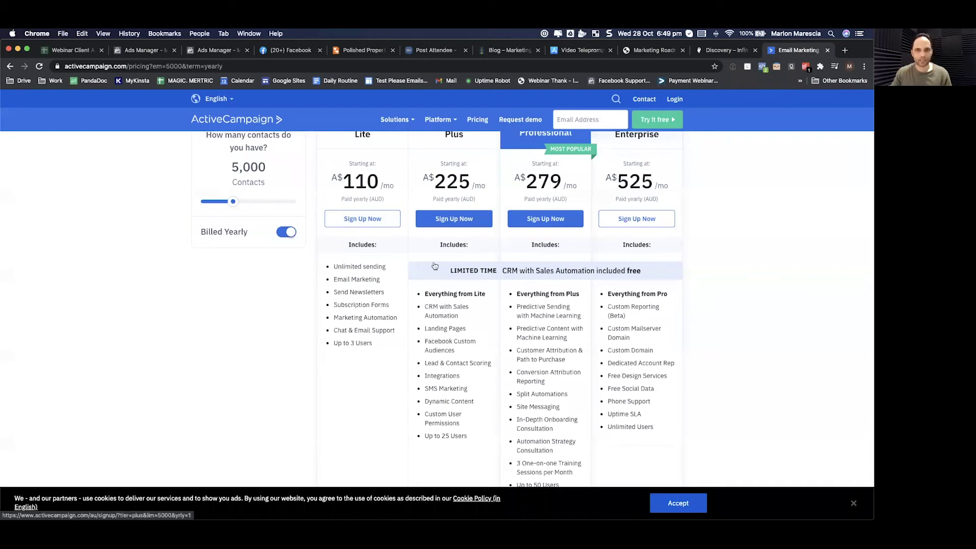
scroll(458, 375, "down", 1)
scroll(458, 374, "down", 4)
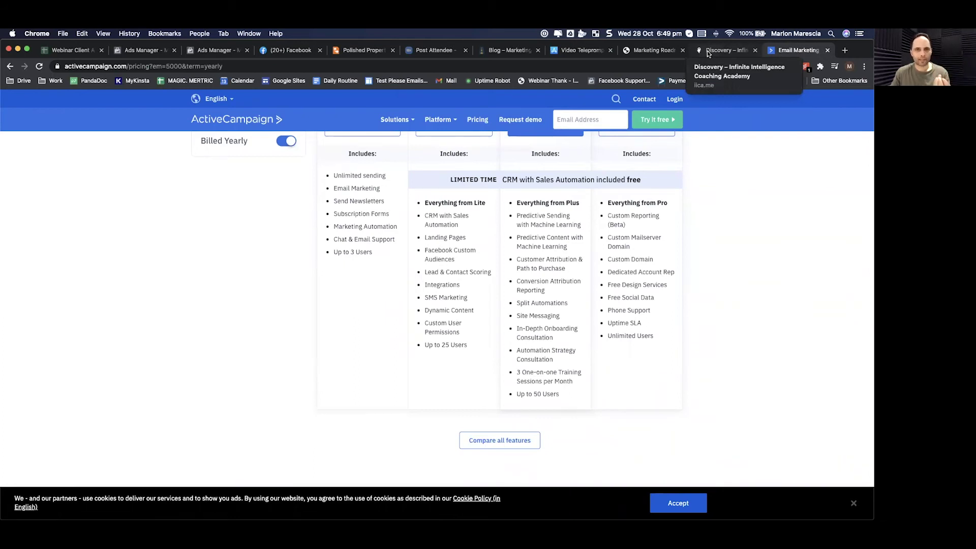
scroll(473, 193, "up", 3)
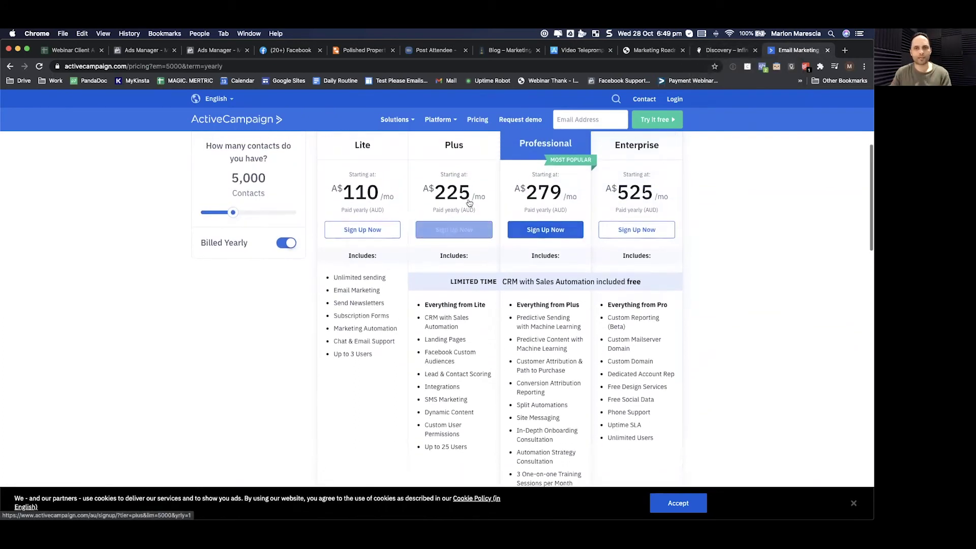
Step: Return to GoHighLevel and switch the account to "SNAPSHOT - Marketing Roadmap – Varsity Lakes, QLD"
left_click(715, 51)
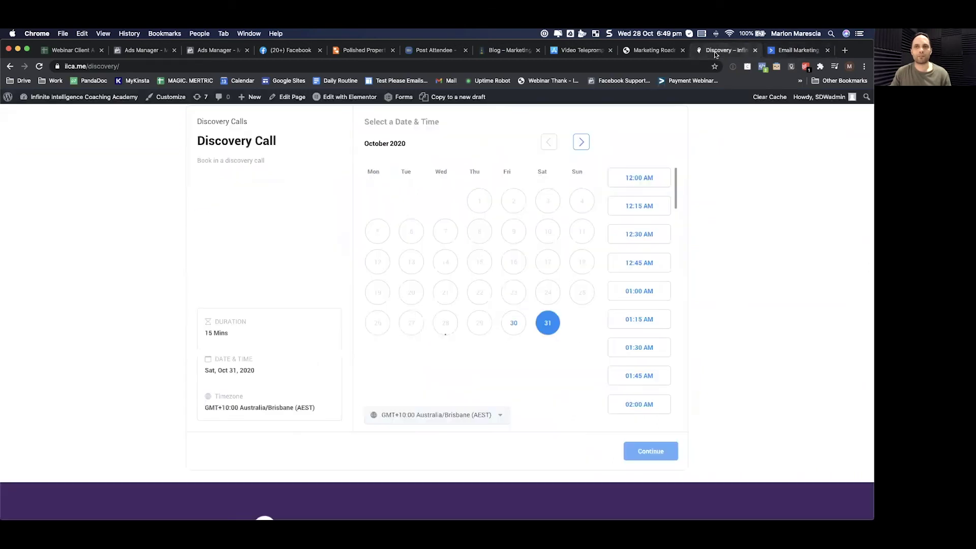
left_click(629, 52)
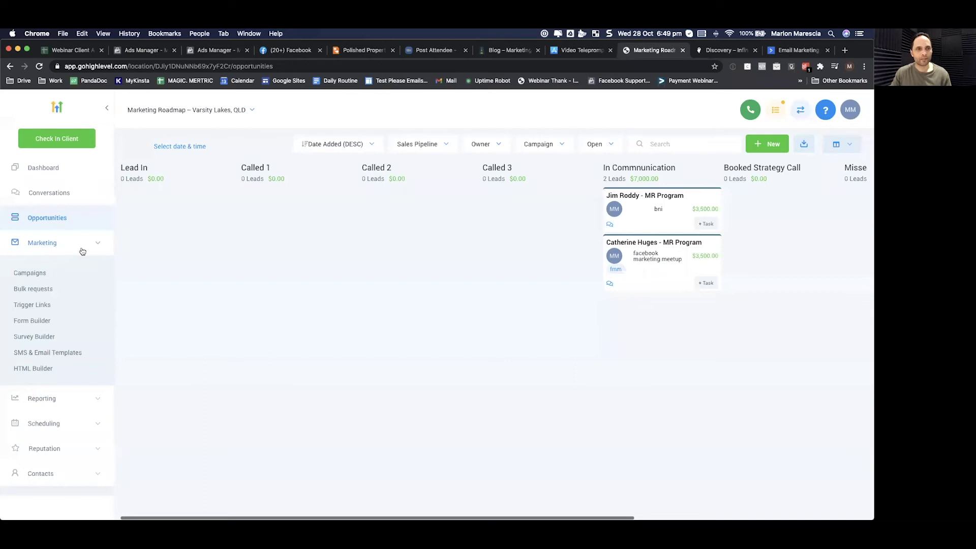
scroll(84, 249, "down", 3)
left_click(158, 111)
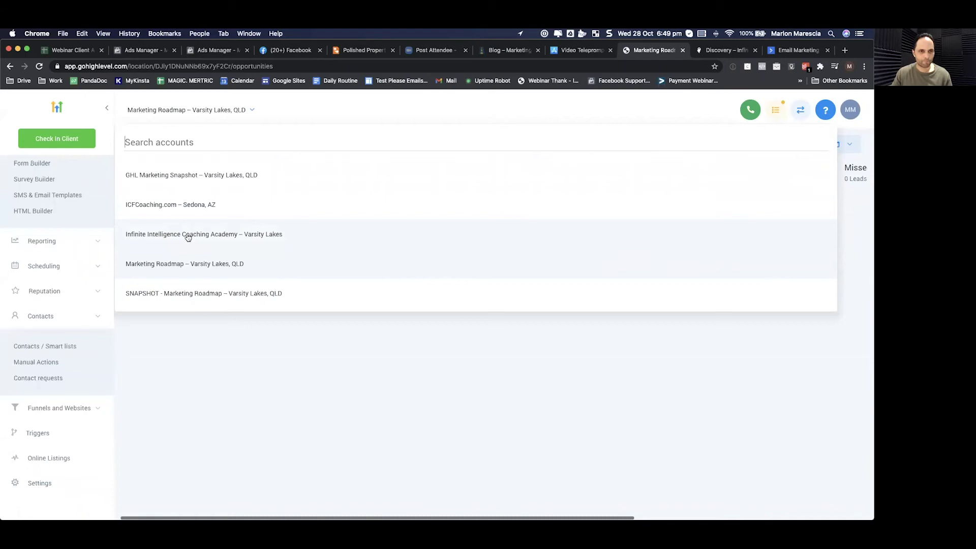
left_click(188, 293)
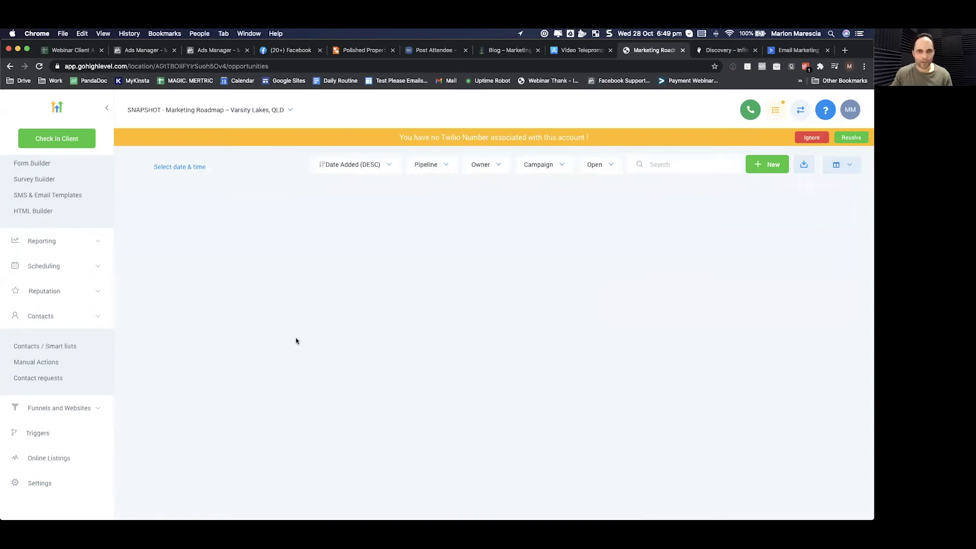
Step: Open the Webinar Funnel from the account's funnels list and bring up its Landing Page in the page editor
scroll(78, 439, "down", 1)
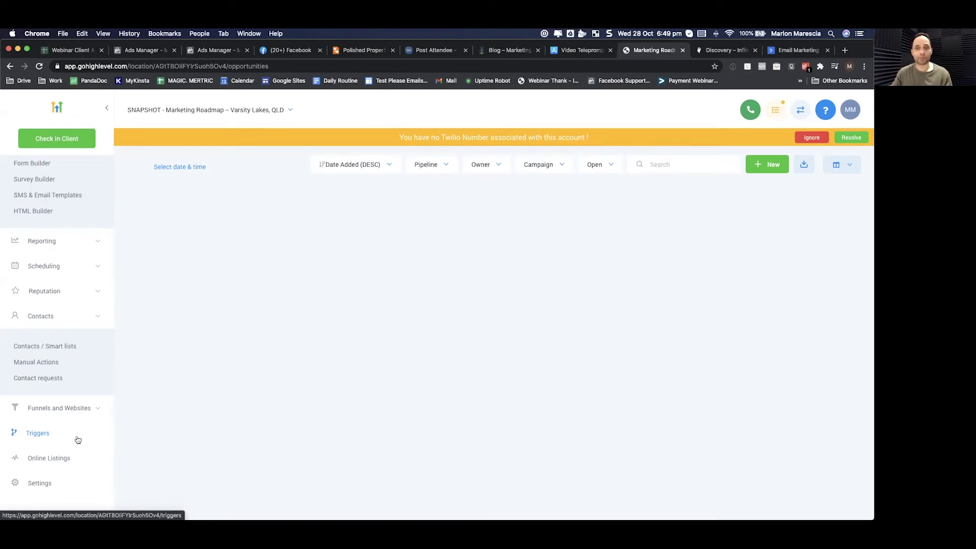
left_click(46, 407)
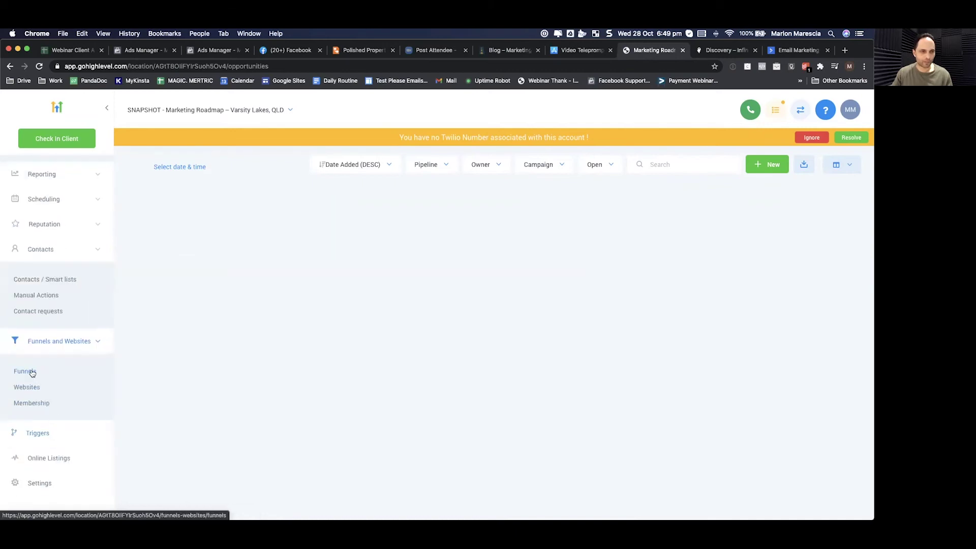
left_click(32, 374)
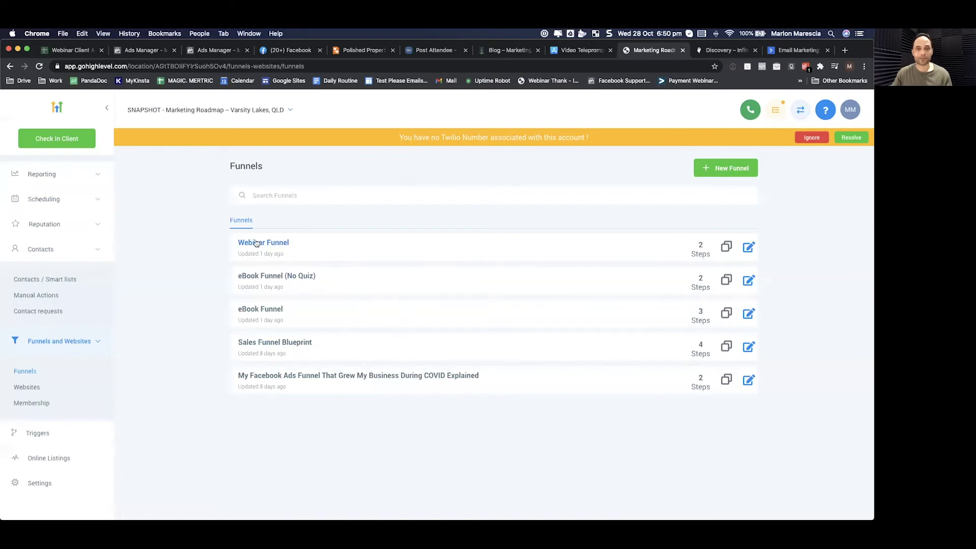
left_click(256, 243)
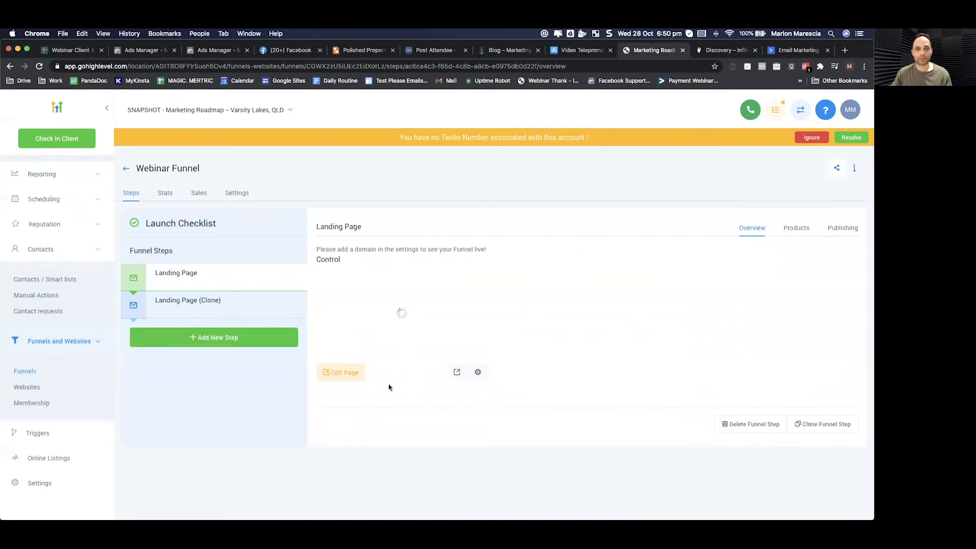
left_click(341, 373)
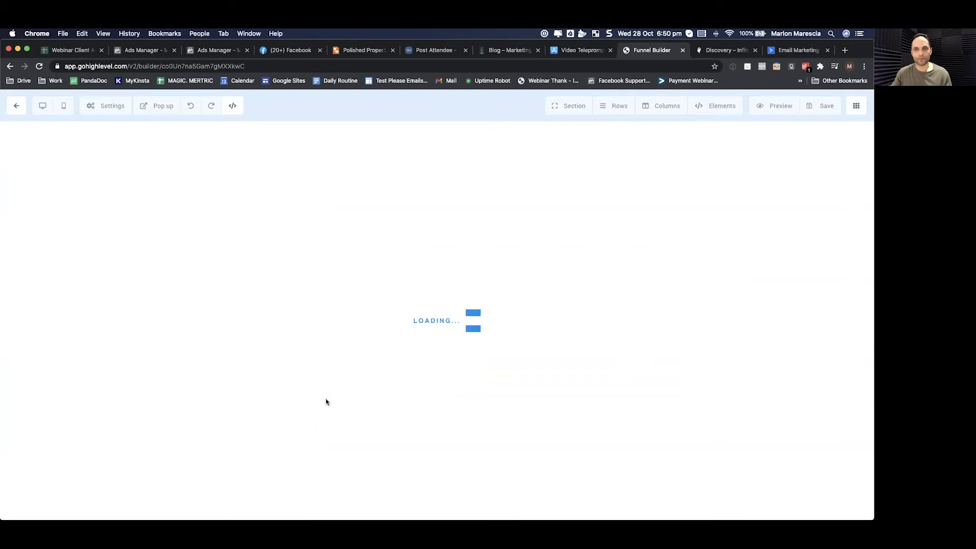
scroll(562, 326, "down", 3)
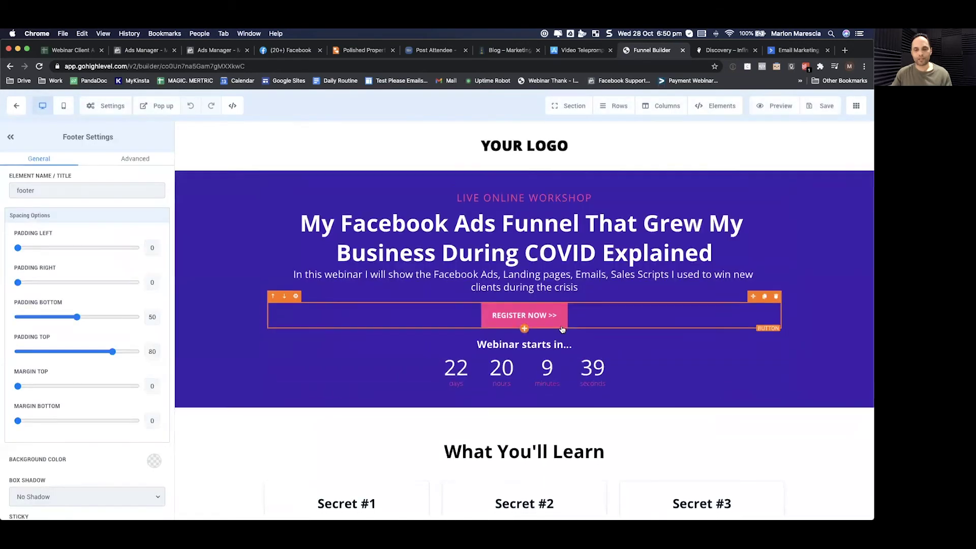
Step: Review the webinar landing page's sections down to the results in the editor and return to the Webinar Funnel overview
scroll(561, 326, "down", 6)
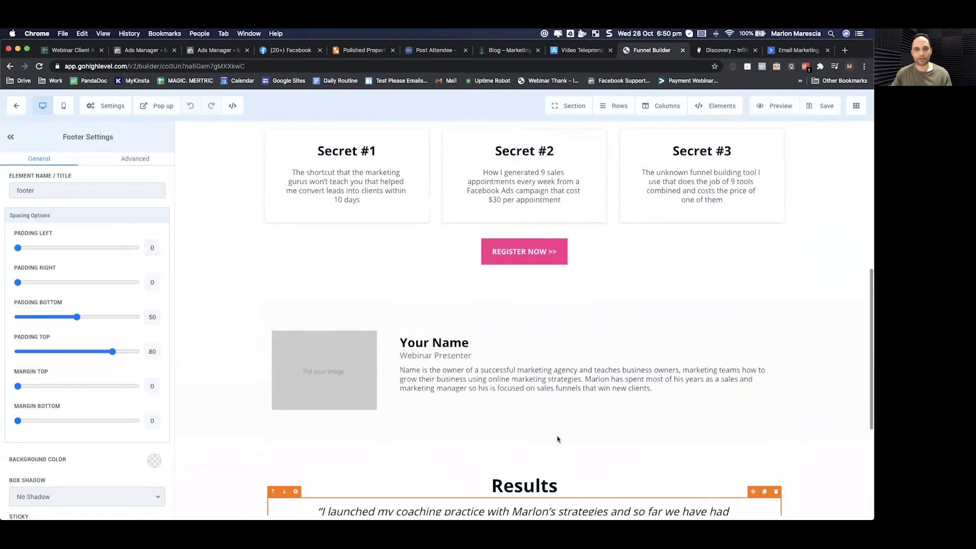
scroll(551, 392, "down", 2)
scroll(553, 394, "up", 15)
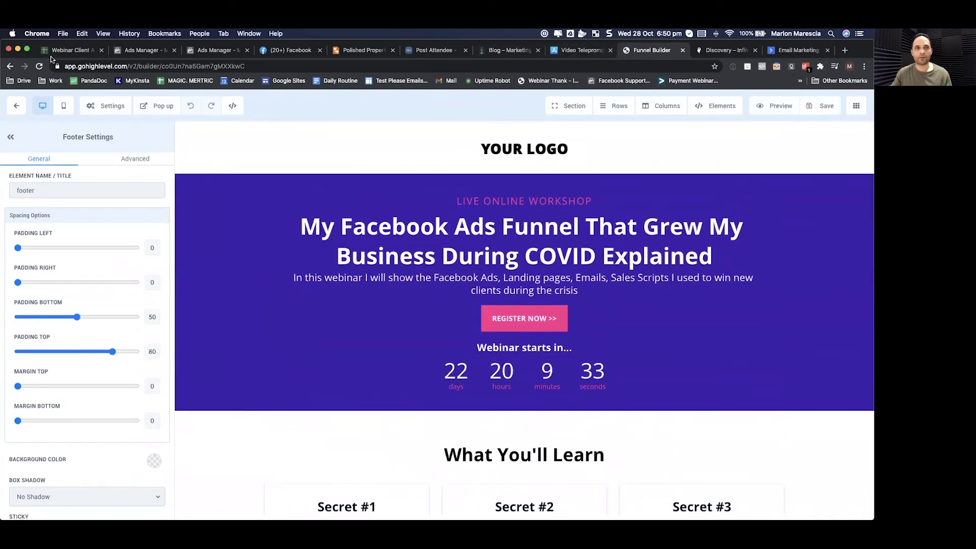
left_click(10, 67)
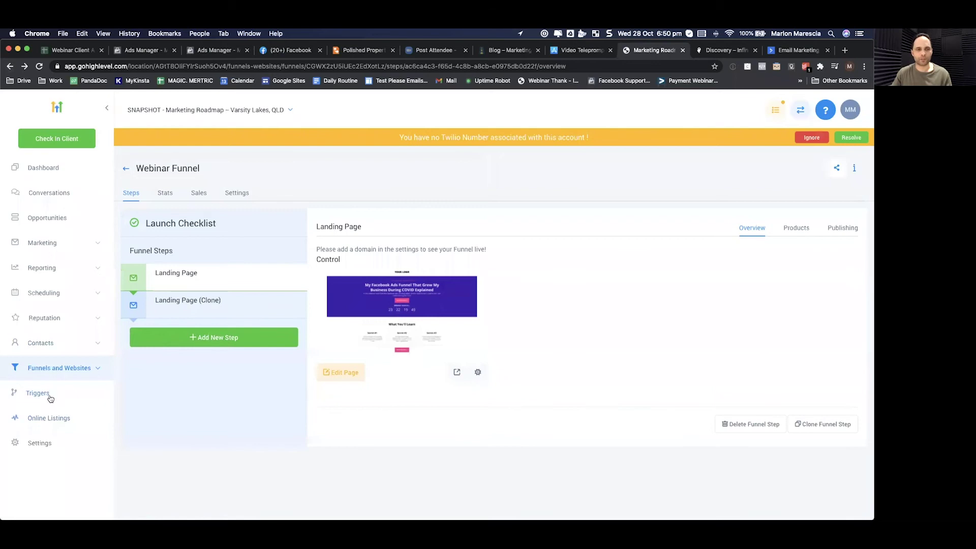
Step: Open the Digital Agency site from the account's websites list and preview its Home - New page
left_click(85, 370)
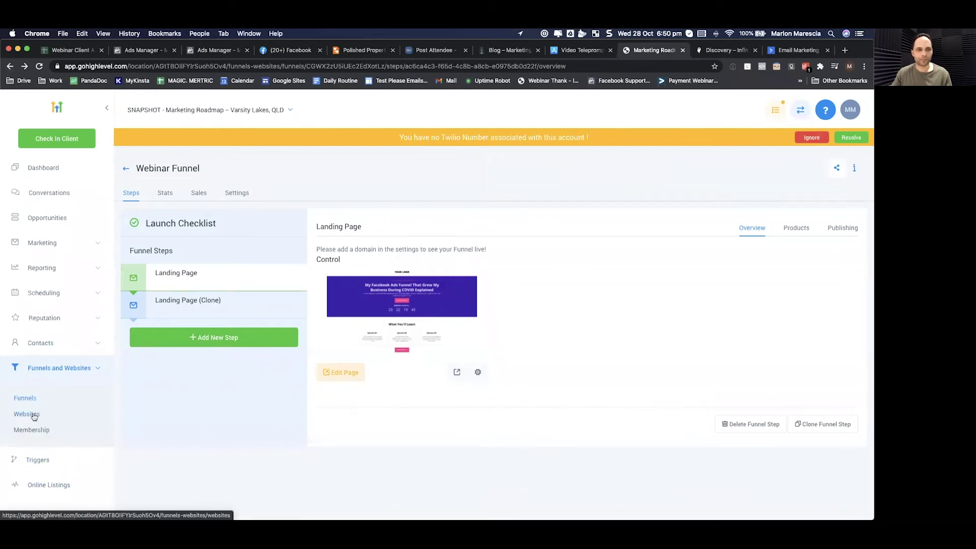
left_click(33, 415)
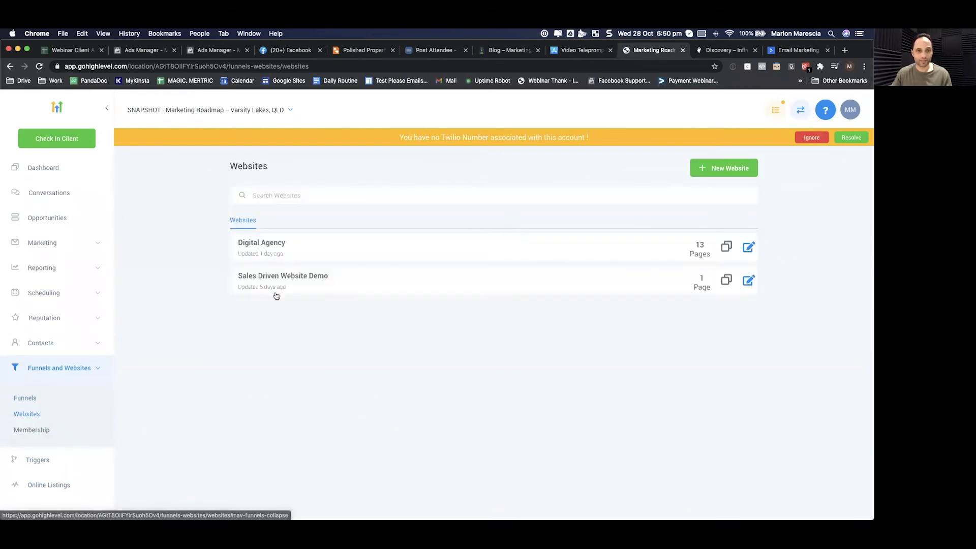
left_click(275, 244)
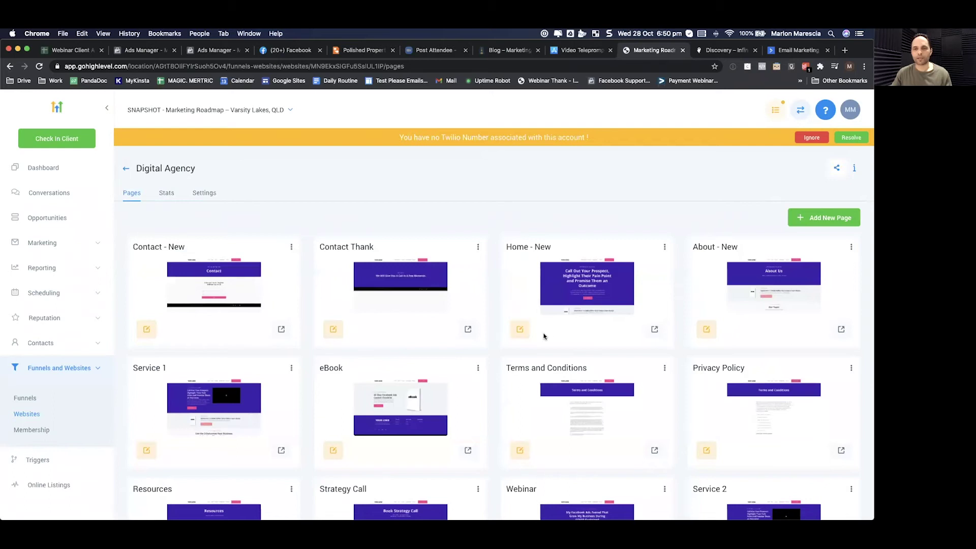
left_click(655, 330)
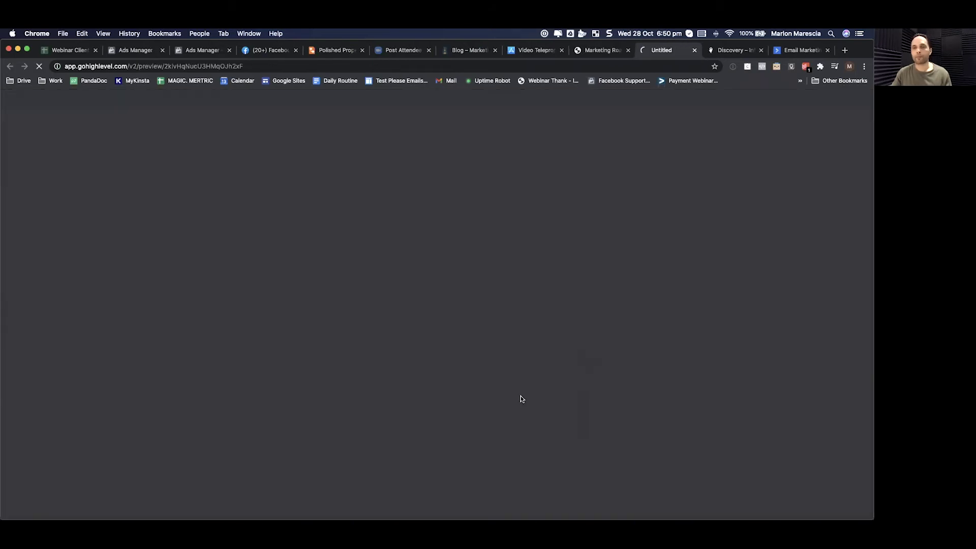
Step: Open thesalesdrivenwebsite.com in a new tab and look through its methodology and website elements sections
left_click(845, 50)
type("thesale")
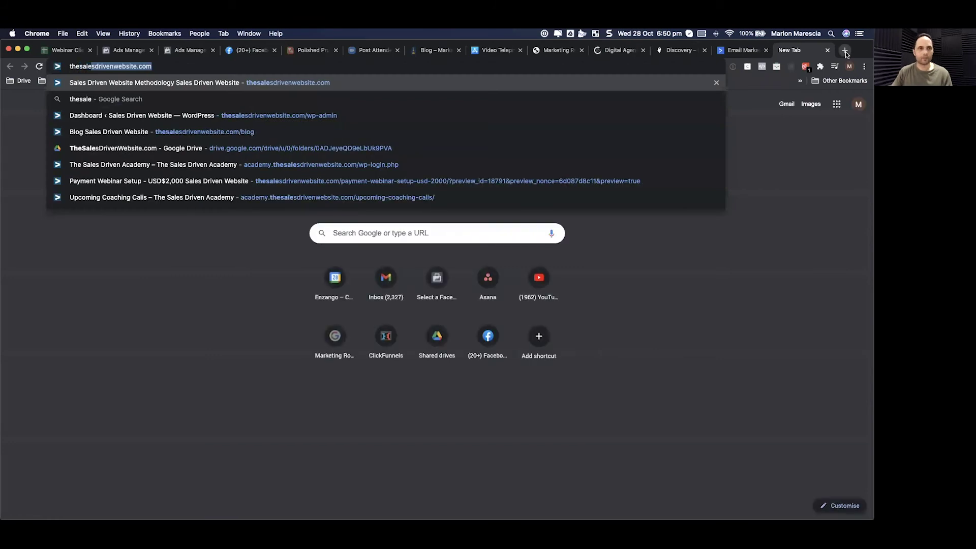
key("Return")
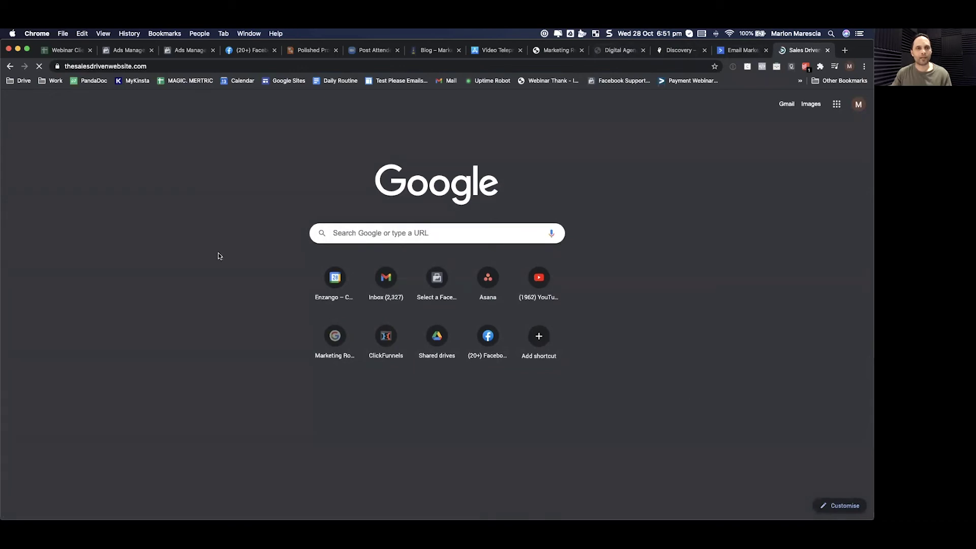
scroll(491, 236, "down", 1)
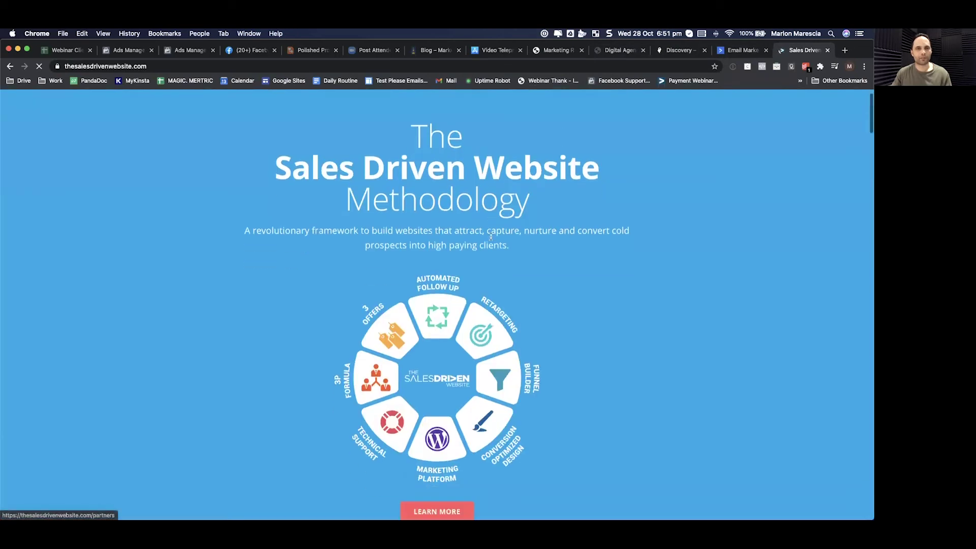
scroll(491, 237, "down", 20)
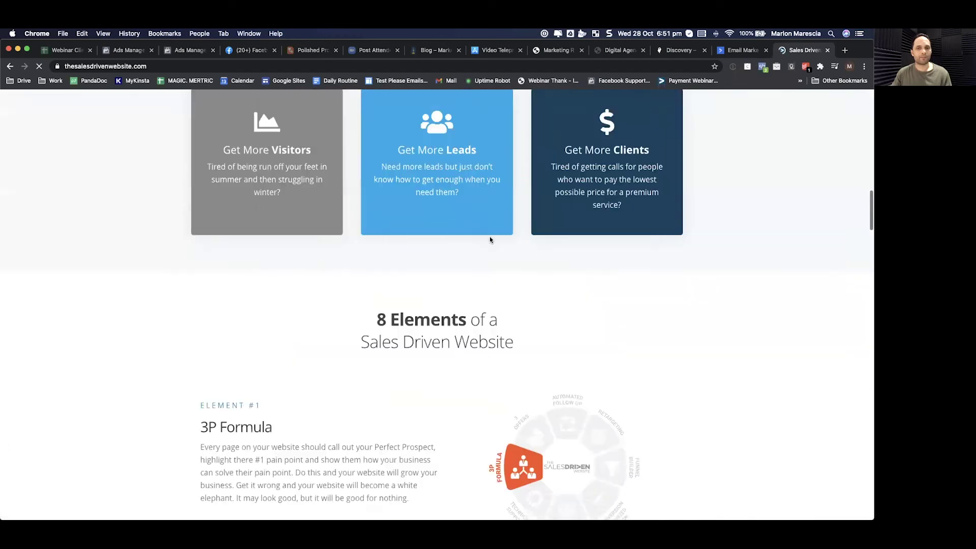
scroll(490, 240, "down", 10)
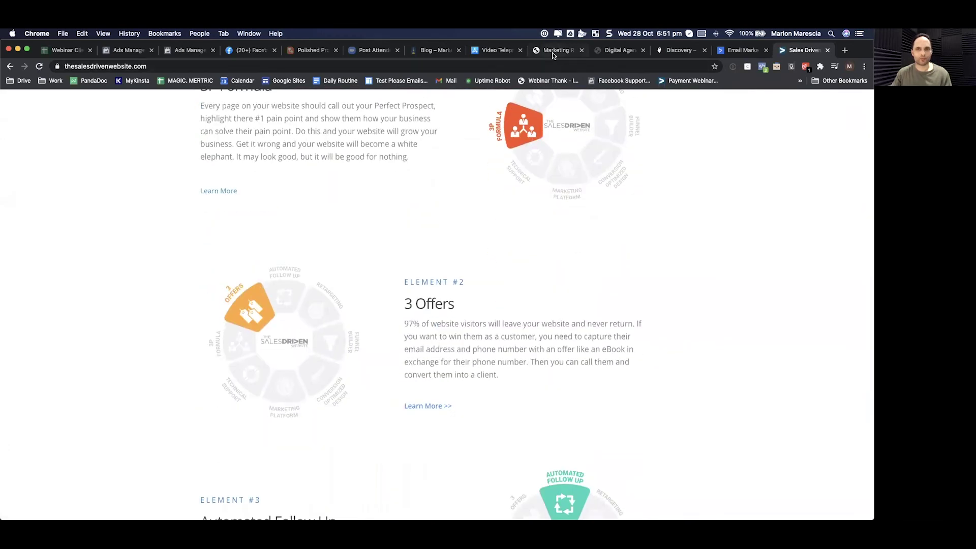
Step: Return to the Home - New preview and review the template from the lead magnet section down to the testimonials
left_click(554, 51)
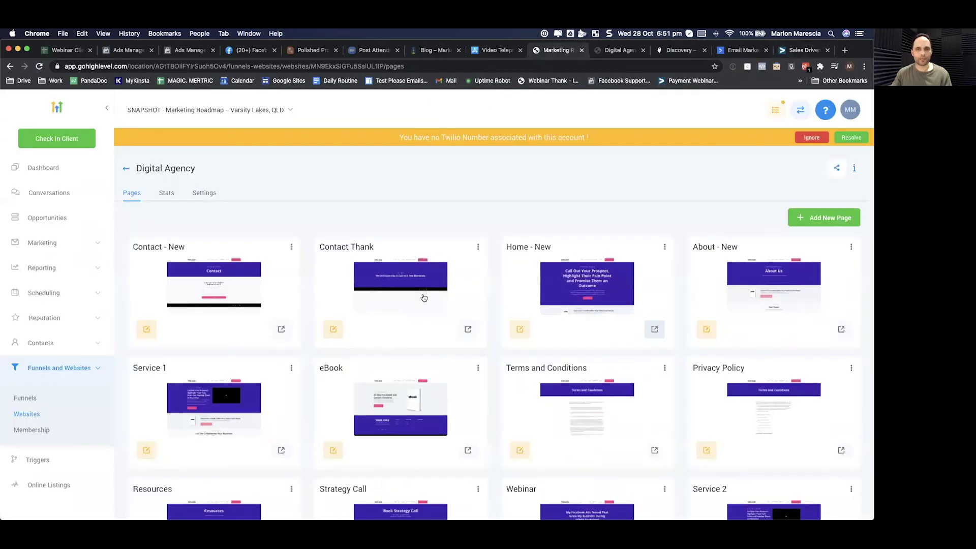
left_click(621, 51)
scroll(543, 308, "down", 15)
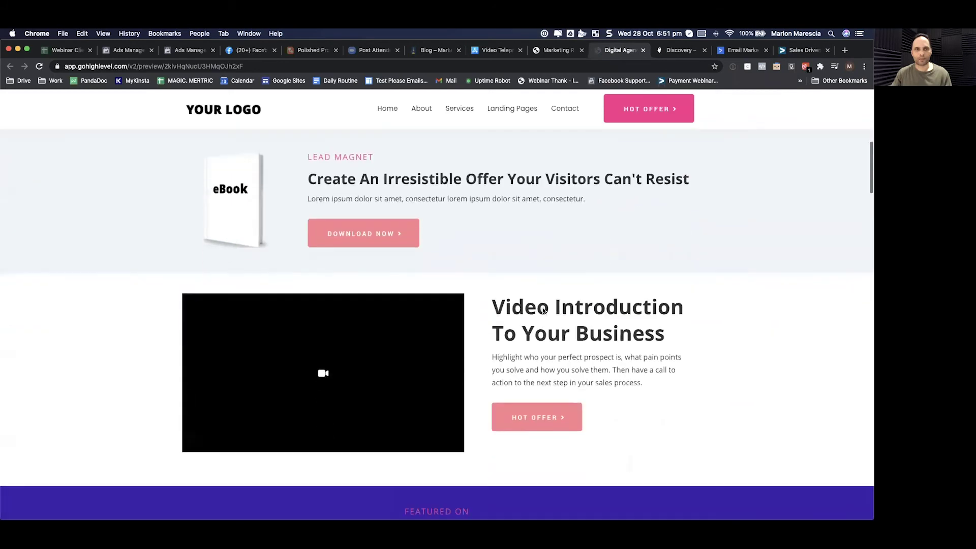
scroll(543, 308, "down", 15)
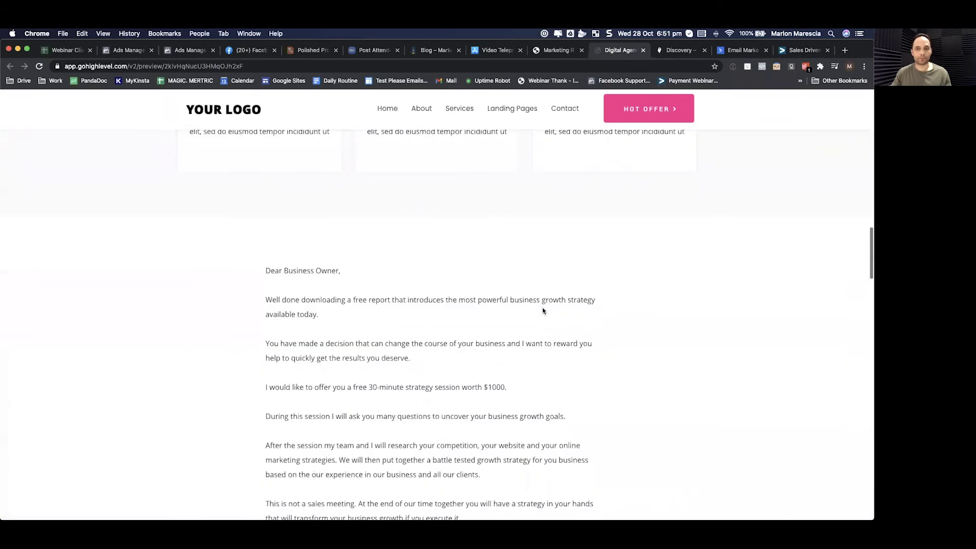
scroll(543, 311, "down", 10)
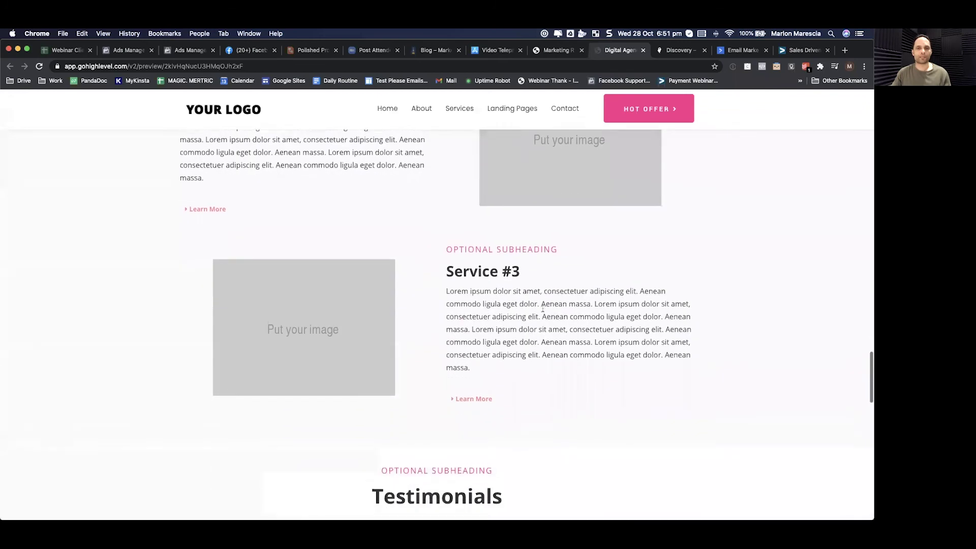
scroll(543, 308, "down", 8)
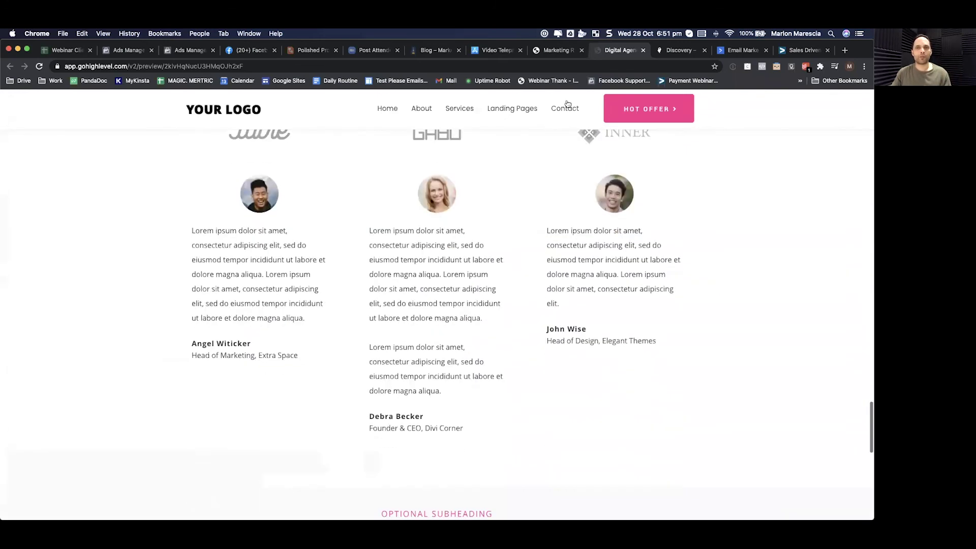
Step: Return to the GoHighLevel tab and switch the account to "Marketing Roadmap – Varsity Lakes, QLD"
left_click(555, 49)
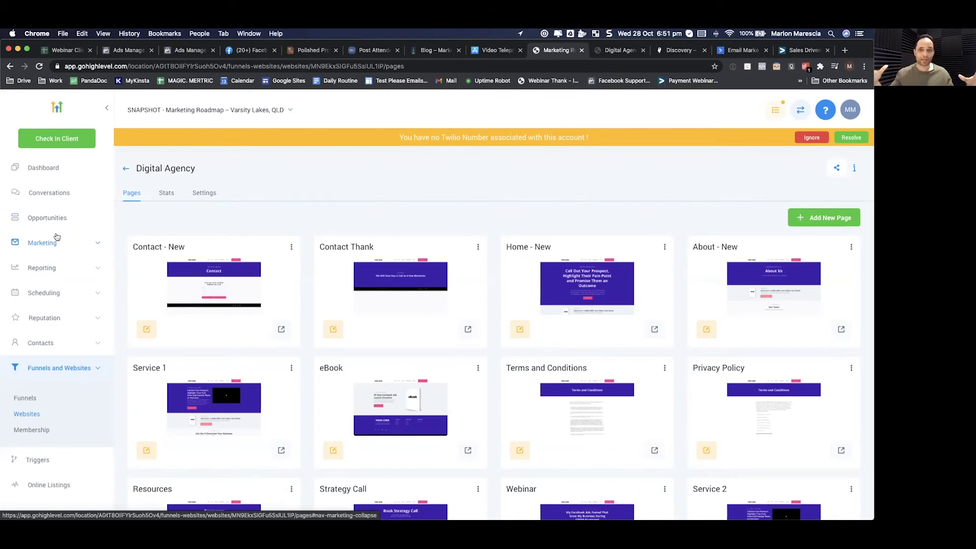
left_click(187, 112)
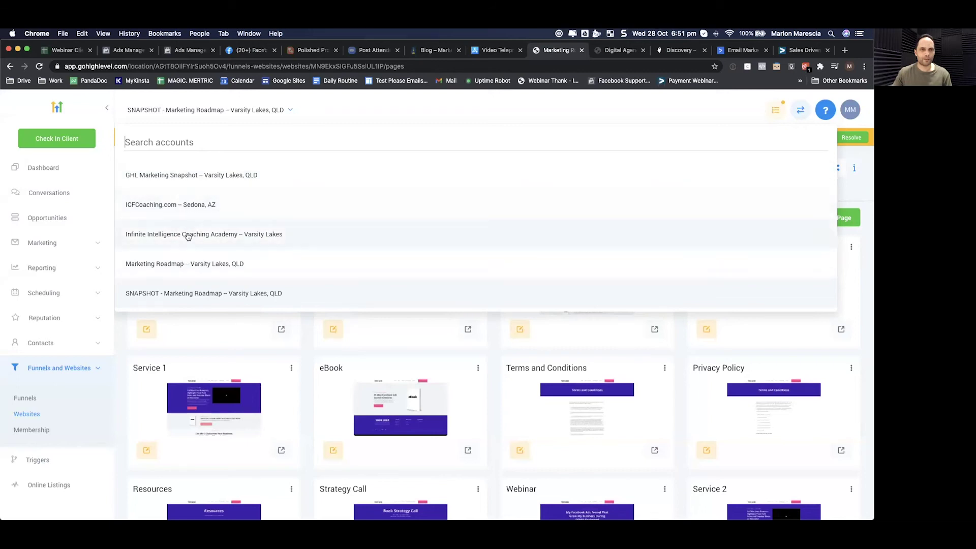
left_click(189, 264)
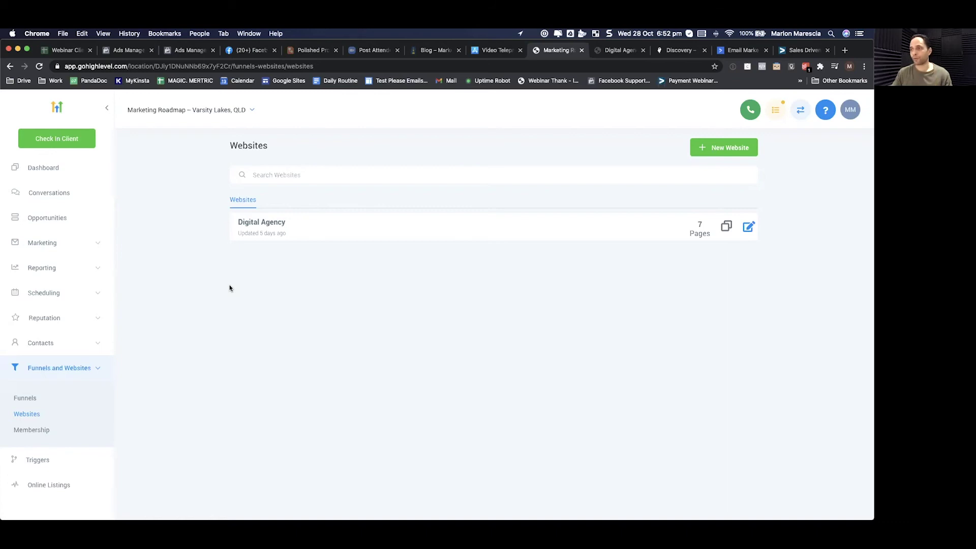
Step: Show the account's Membership area with its list of all products, and go back to the websites list
left_click(37, 431)
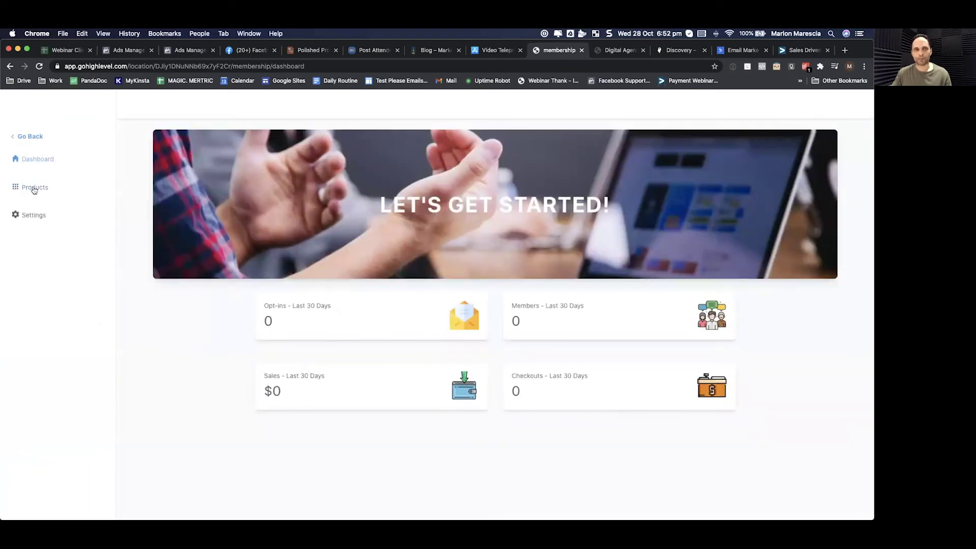
left_click(34, 189)
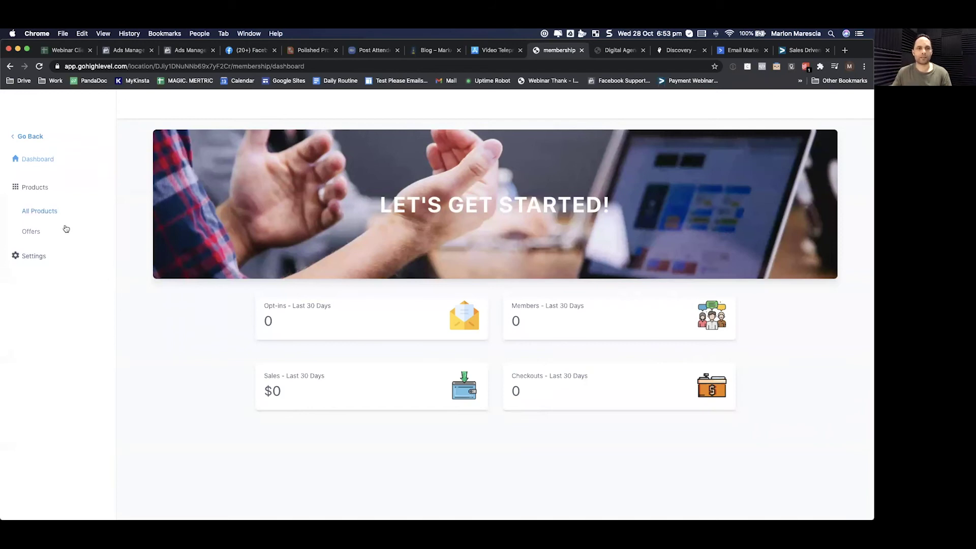
left_click(56, 212)
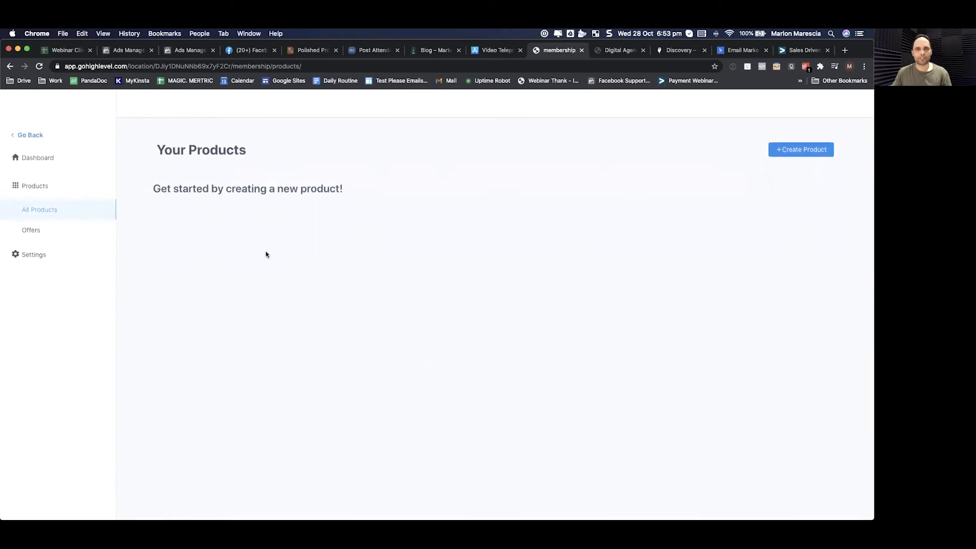
left_click(10, 67)
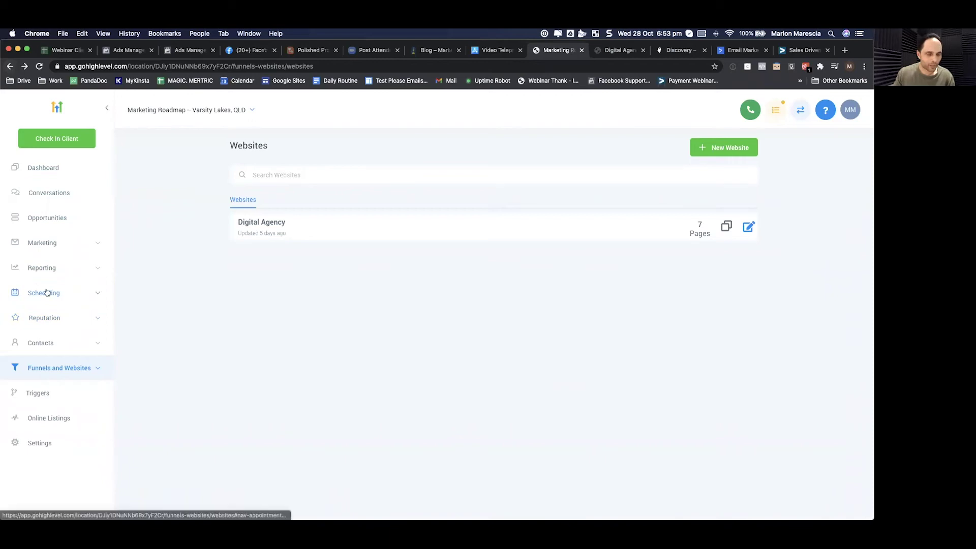
Step: Open marketingroadmap.co in a new tab and look through the Marketing Roadmap Accelerator homepage and back up to its header
left_click(44, 368)
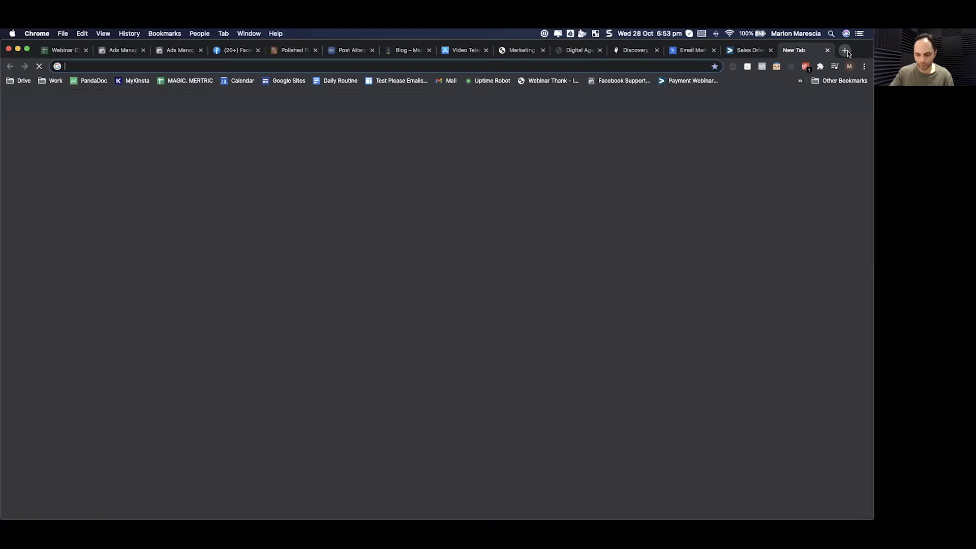
left_click(845, 50)
type("marketing")
key("Return")
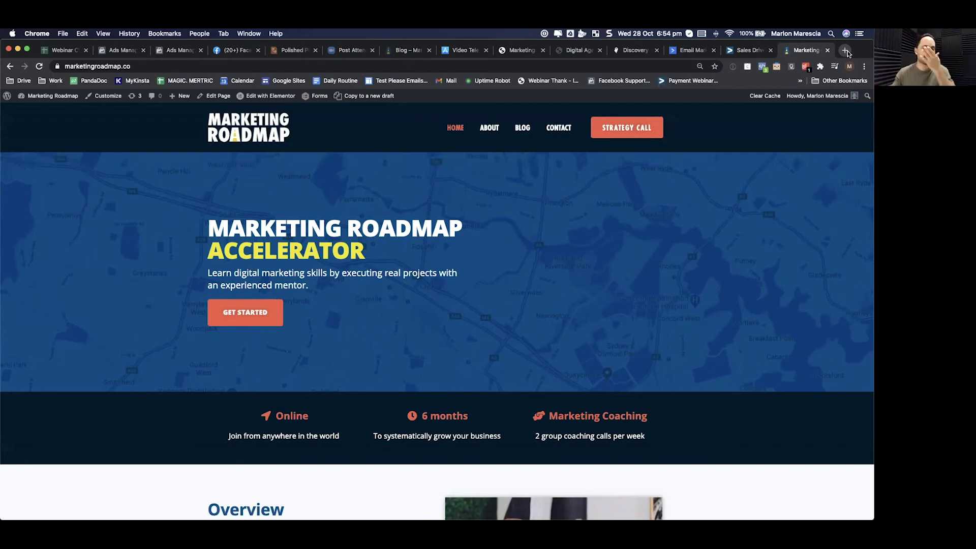
scroll(499, 203, "down", 15)
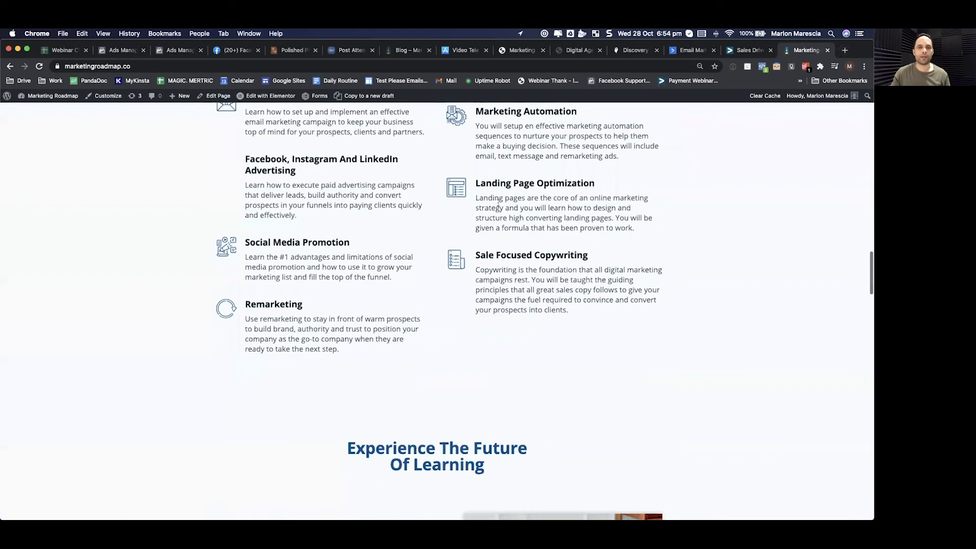
scroll(499, 203, "down", 20)
scroll(501, 200, "down", 10)
scroll(502, 201, "up", 7)
scroll(503, 203, "up", 20)
scroll(502, 203, "up", 20)
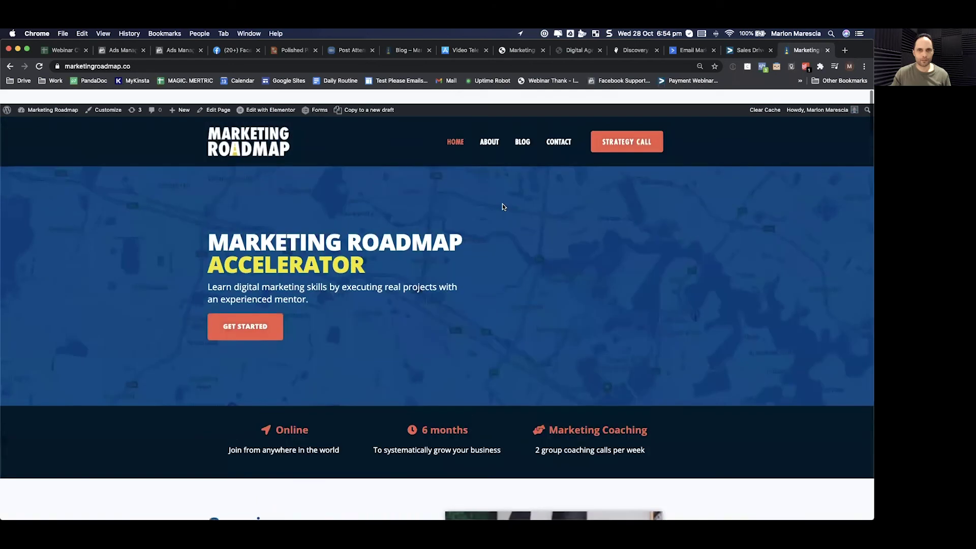
Step: Load the marketingroadmap.co/au version of the homepage and review its content from the header down and back
left_click(147, 66)
left_click(148, 65)
type("/au")
key("Return")
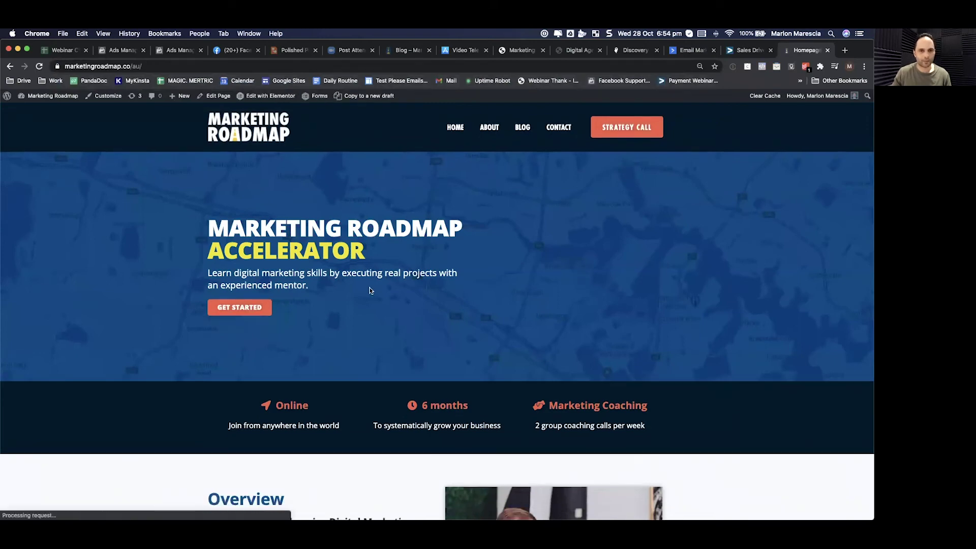
scroll(370, 290, "down", 20)
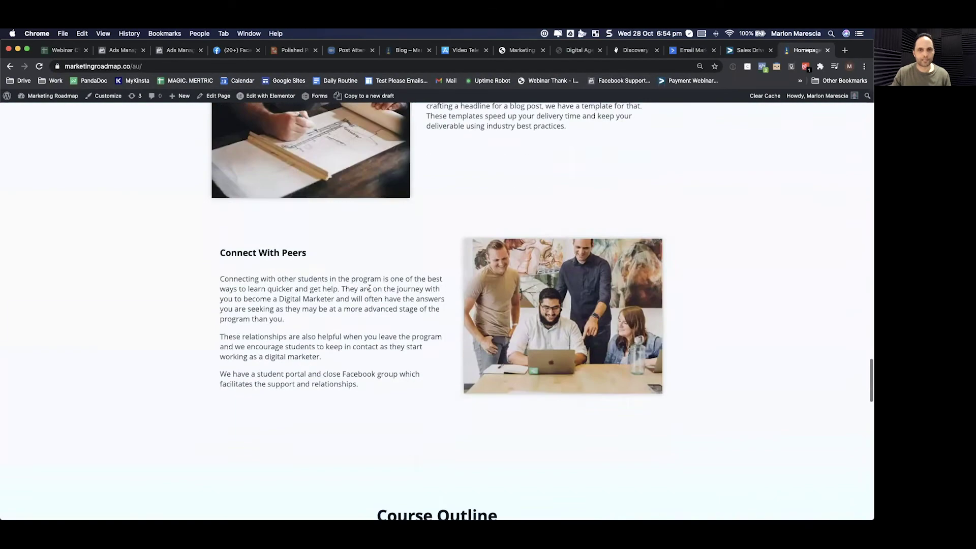
scroll(370, 290, "down", 20)
scroll(385, 411, "up", 10)
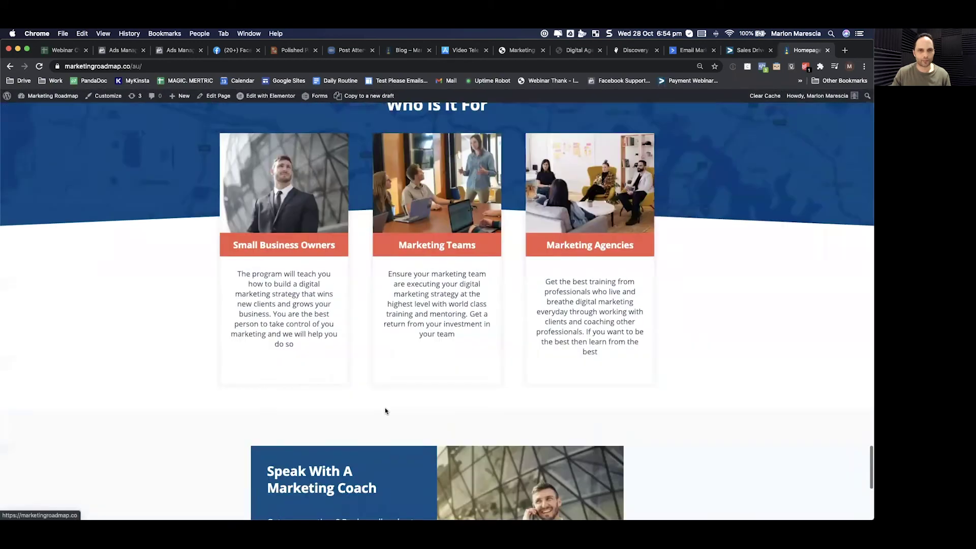
scroll(385, 408, "up", 15)
scroll(387, 400, "up", 20)
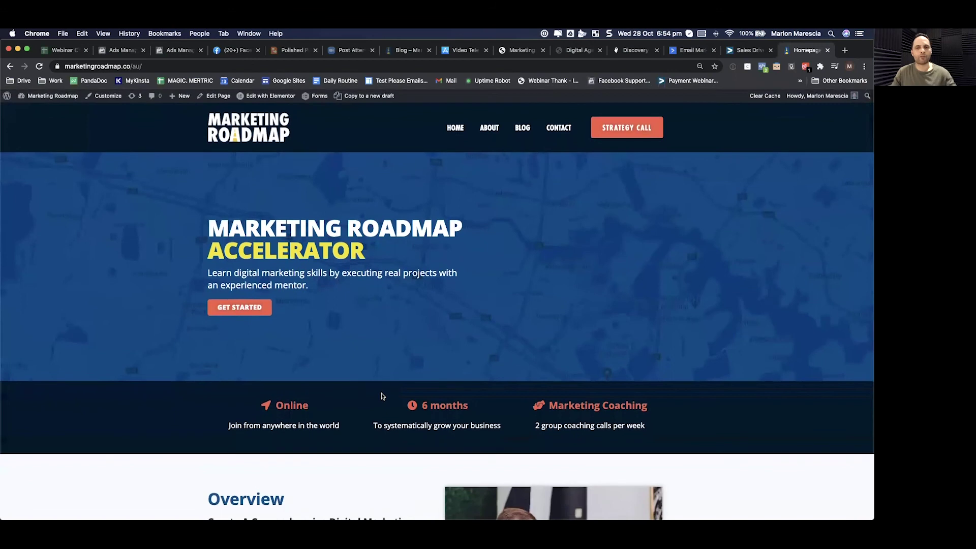
Step: Highlight "2 group coaching calls per week" on the homepage and open the site's free strategy call booking page
left_click_drag(535, 430, 662, 428)
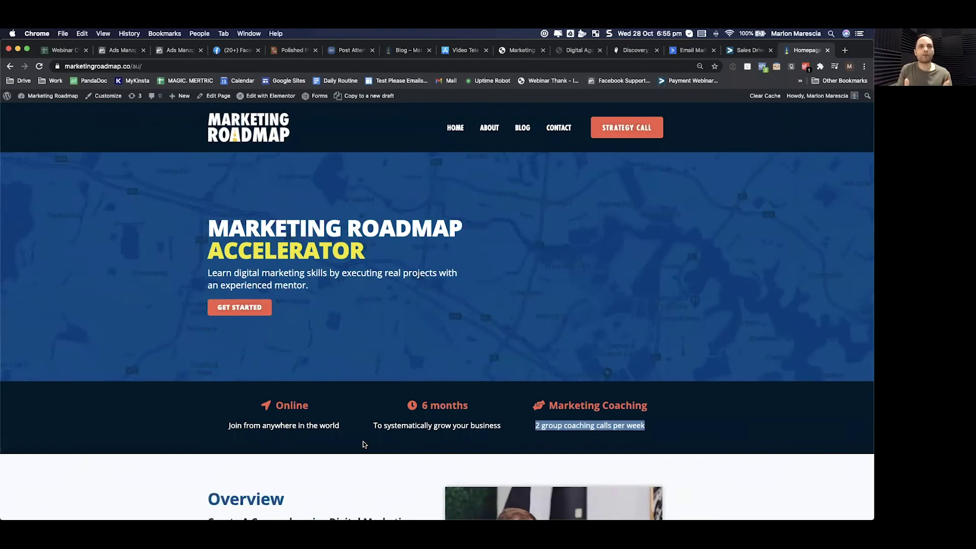
left_click(157, 66)
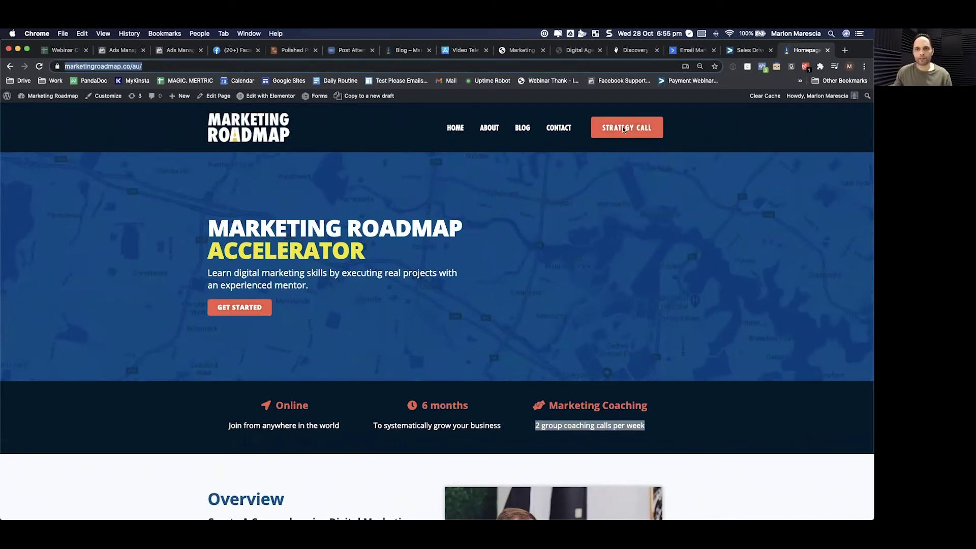
key("Return")
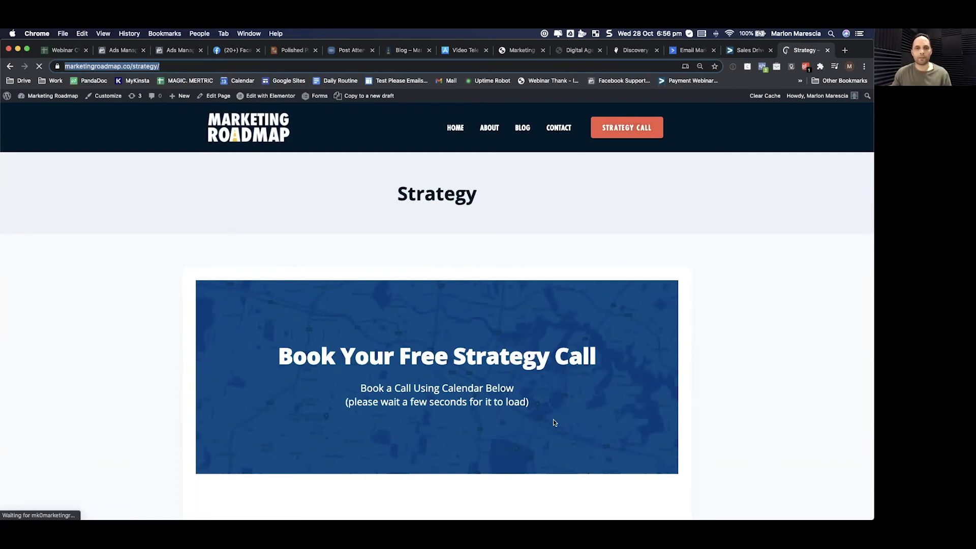
Step: Look over the strategy call page's booking calendar, glance at the Sales Driven Website tab, and return to the marketingroadmap.co/au homepage
scroll(594, 406, "down", 10)
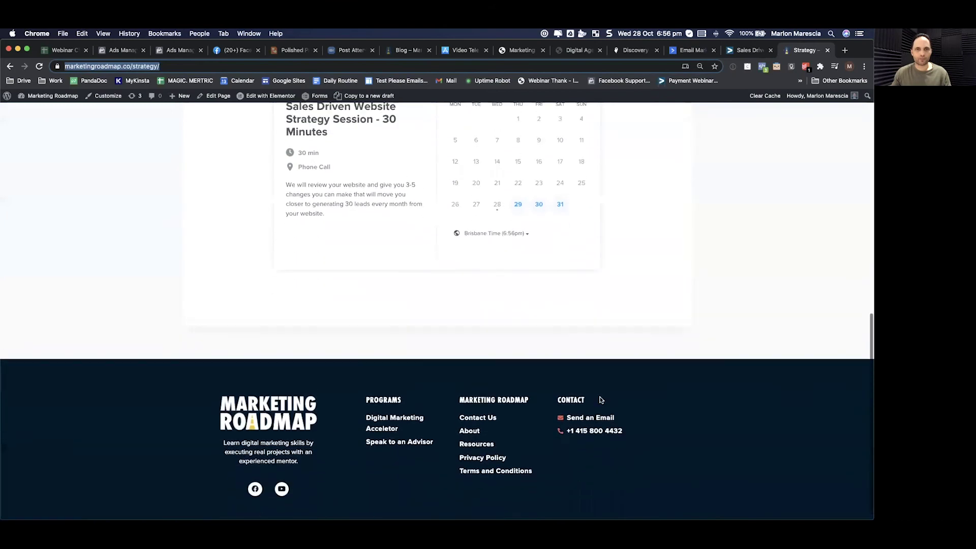
scroll(523, 220, "up", 15)
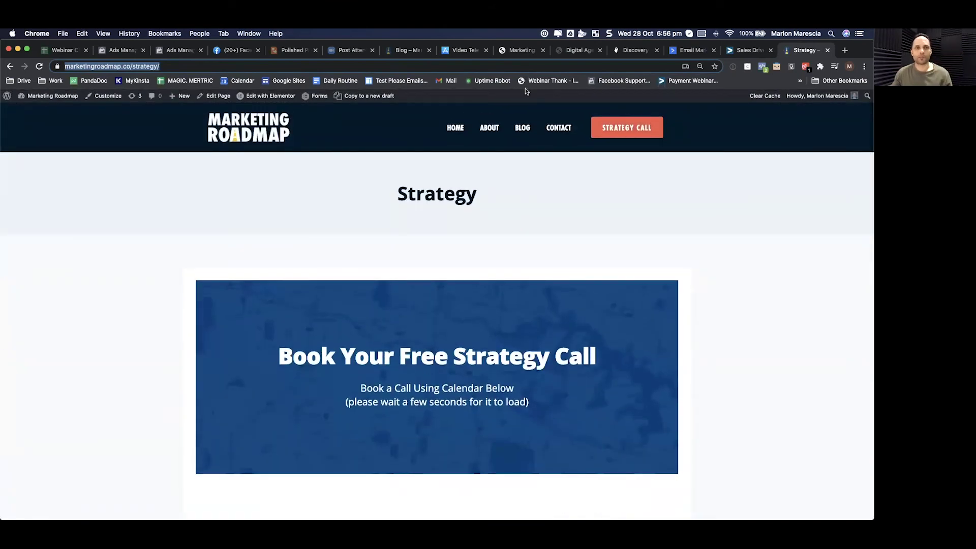
left_click(745, 52)
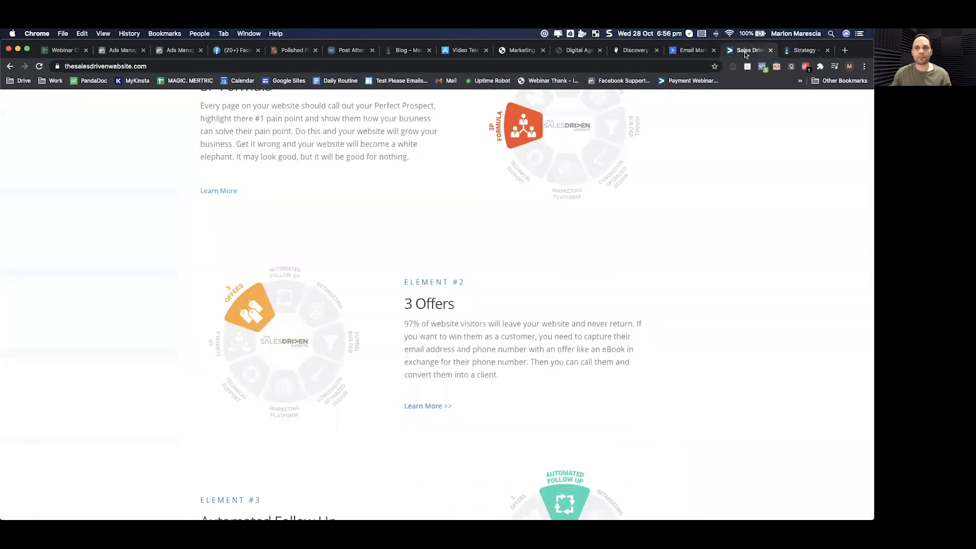
left_click(798, 51)
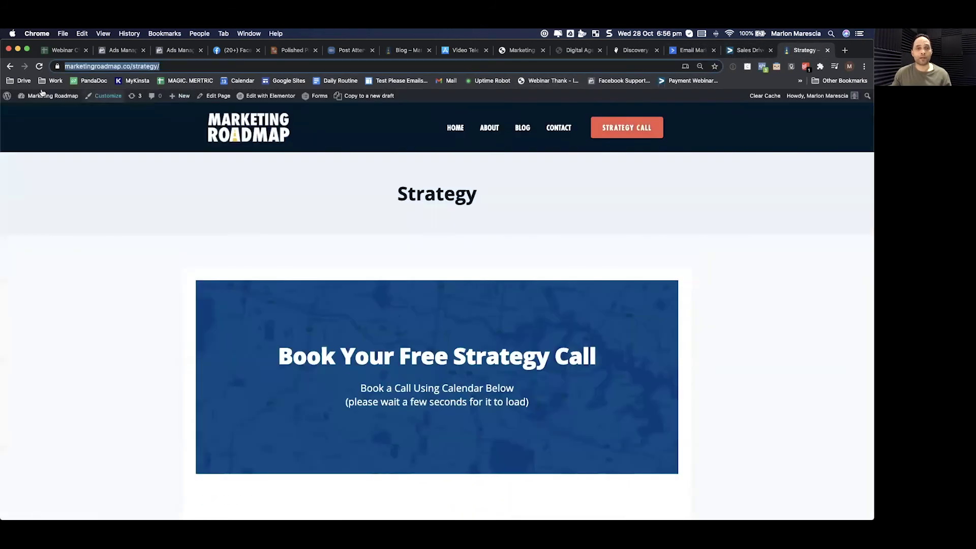
left_click(9, 67)
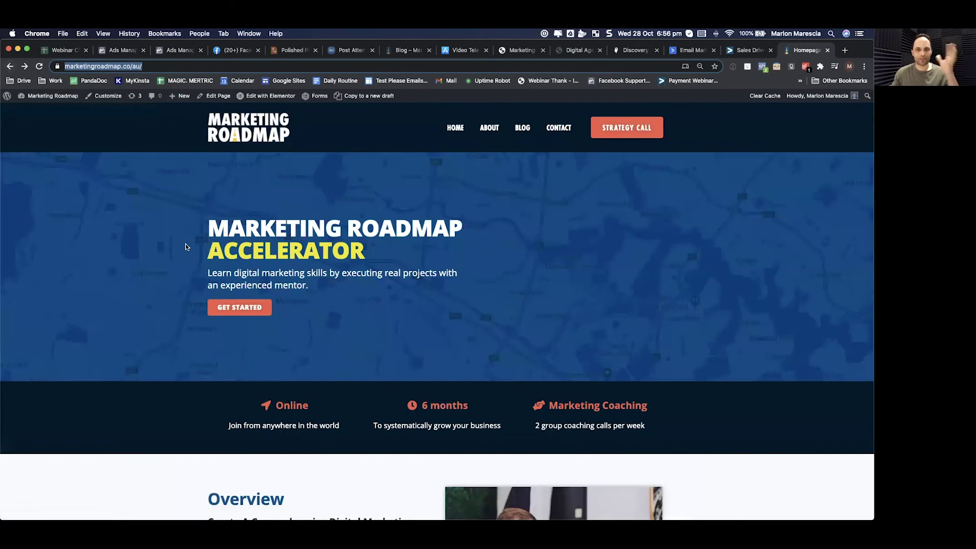
Step: Review the homepage's Overview and Pricing sections, including the 6 Monthly Payments and One Time Payment options, and go back to the header
scroll(186, 247, "down", 6)
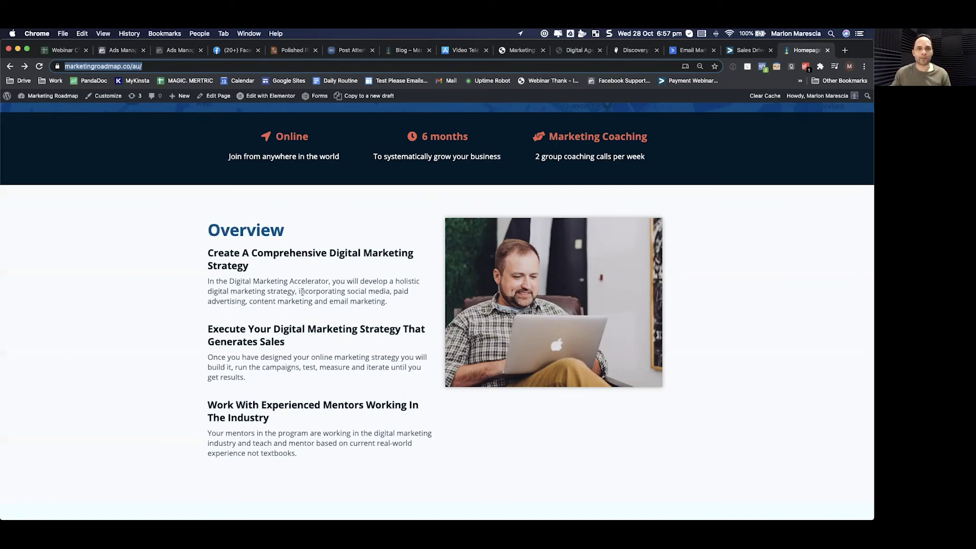
scroll(302, 292, "down", 20)
scroll(302, 300, "up", 15)
scroll(290, 301, "down", 6)
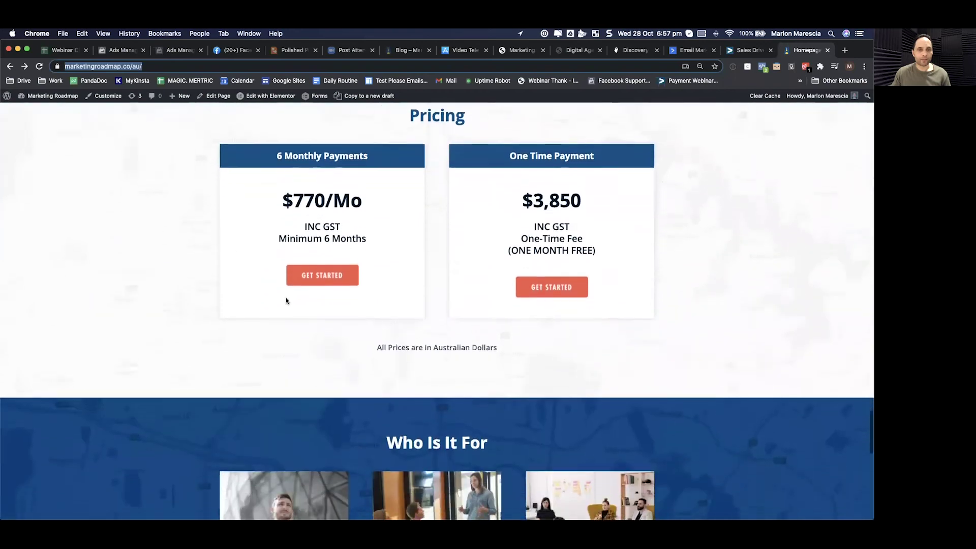
scroll(293, 254, "down", 1)
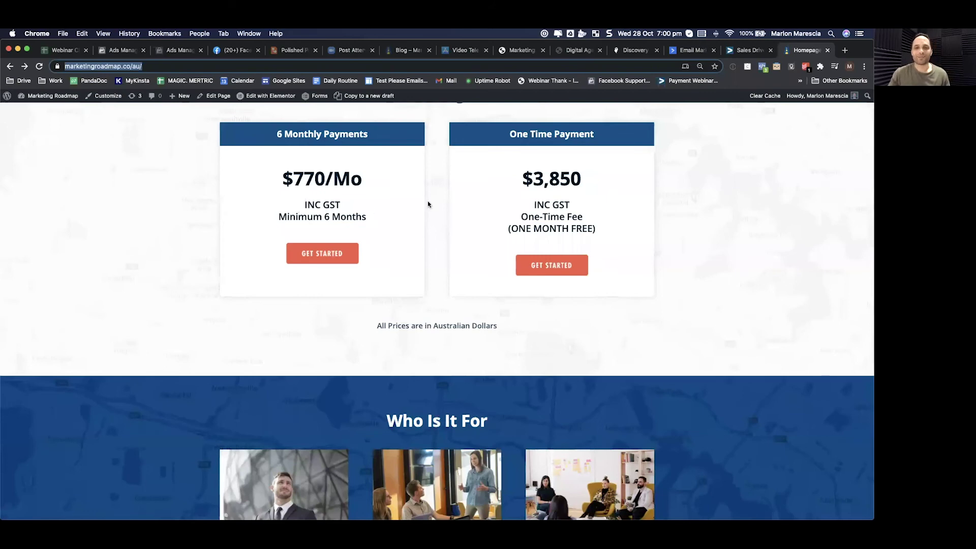
scroll(432, 202, "up", 15)
scroll(434, 203, "up", 20)
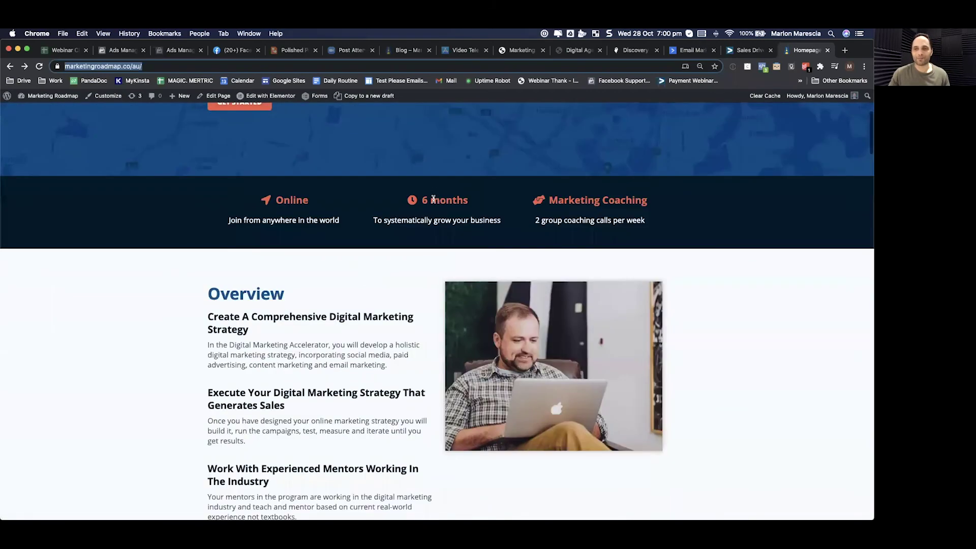
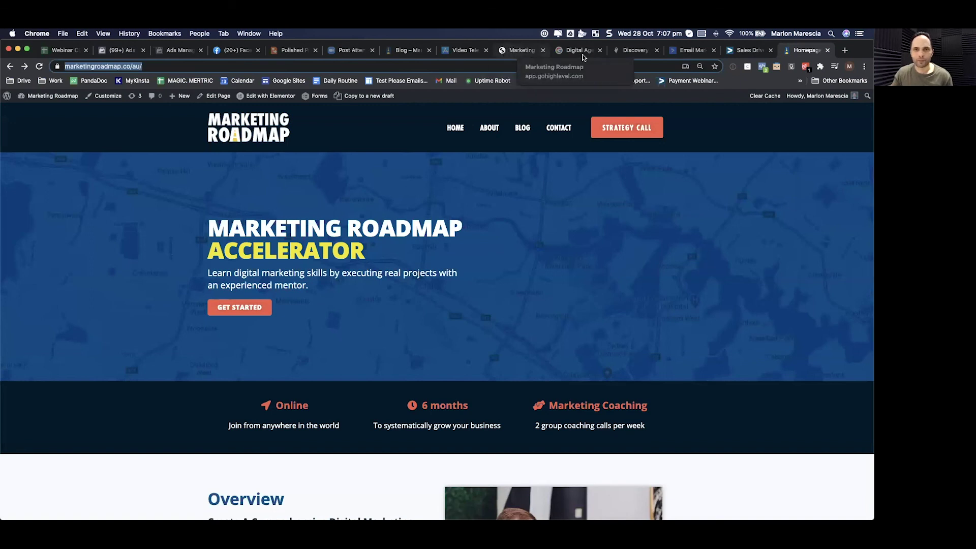
Step: Reload the suspended Marketing Roadmap blog page and show its list of webinar posts
left_click(408, 51)
left_click(369, 281)
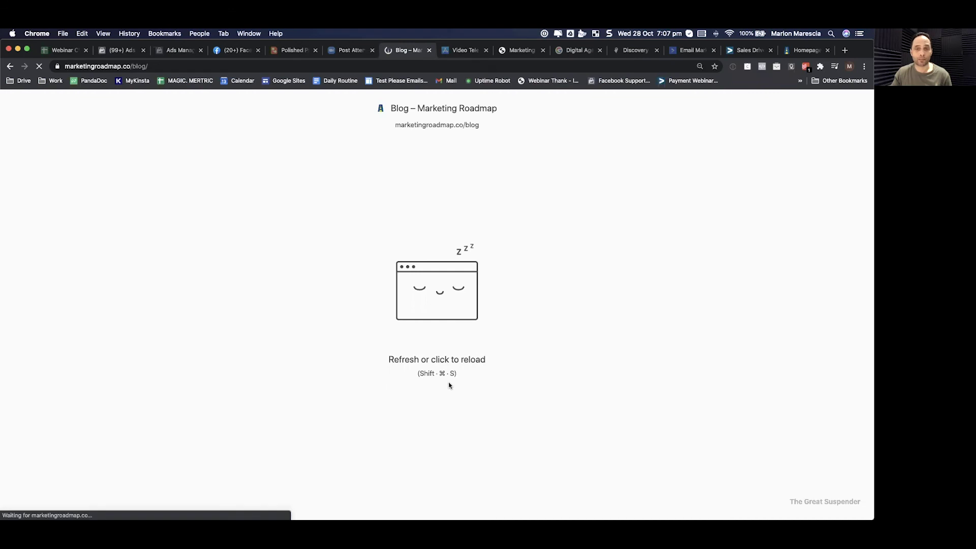
scroll(374, 322, "down", 5)
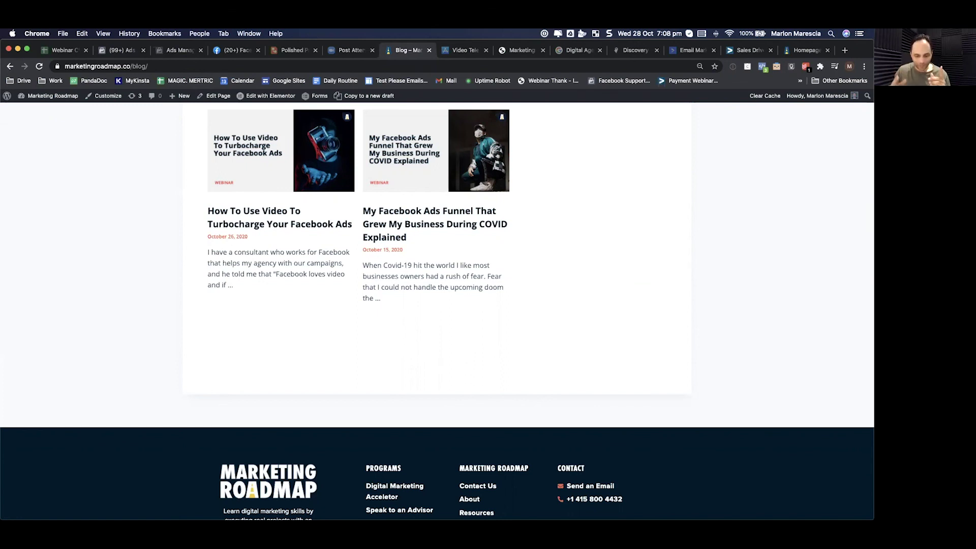
Step: Switch to Finder and look through the ".key" search results in Downloads for the wanted file
key("super+Tab")
key("super+Tab")
key("super+Tab")
key("super+Tab")
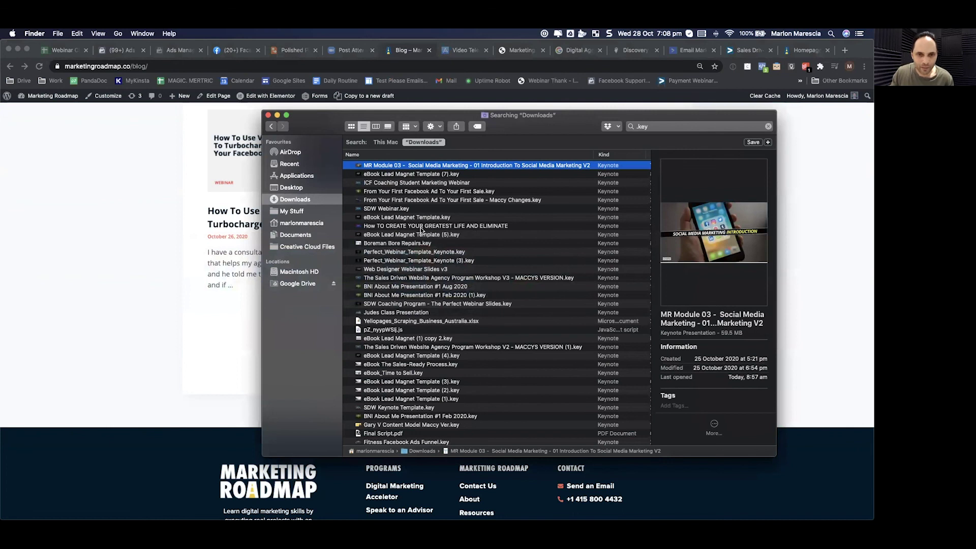
scroll(420, 227, "down", 3)
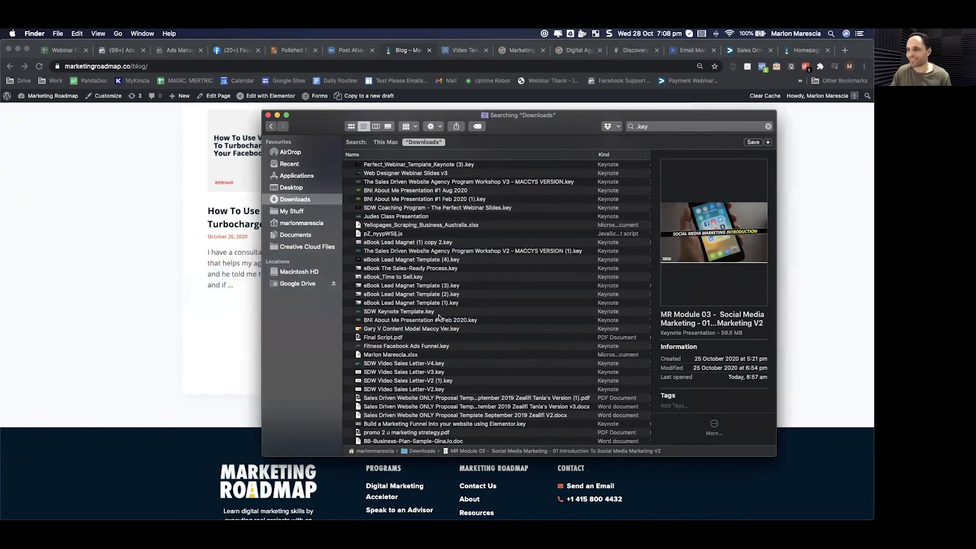
scroll(476, 304, "down", 10)
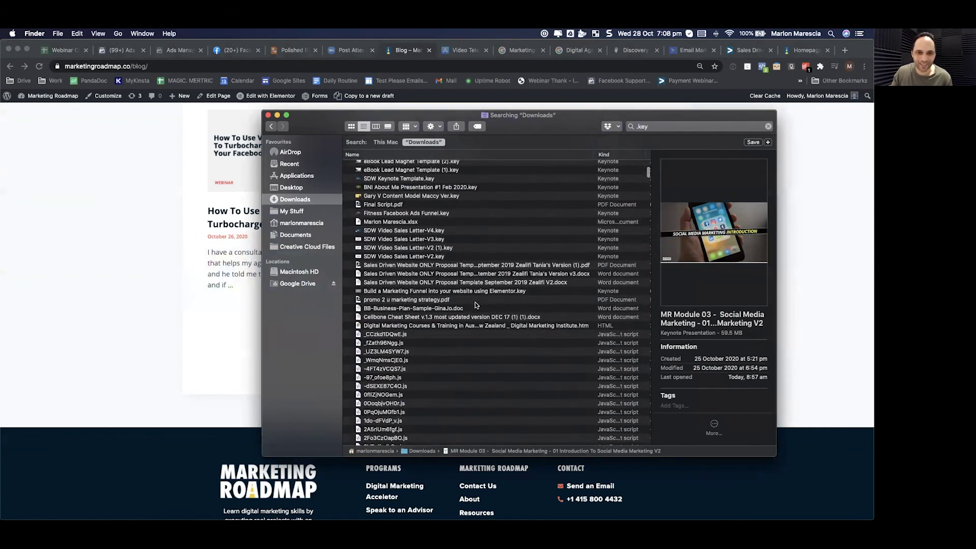
scroll(452, 305, "down", 15)
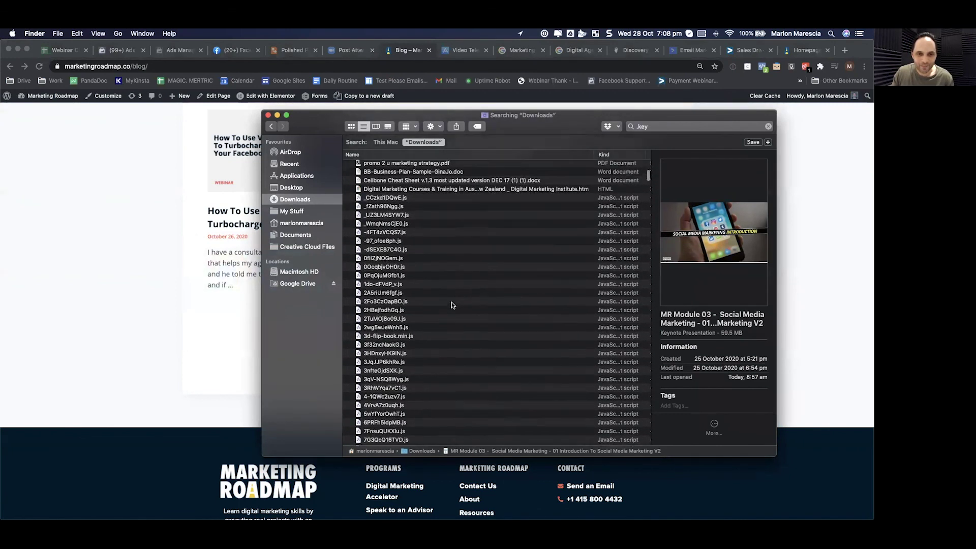
scroll(452, 305, "down", 11)
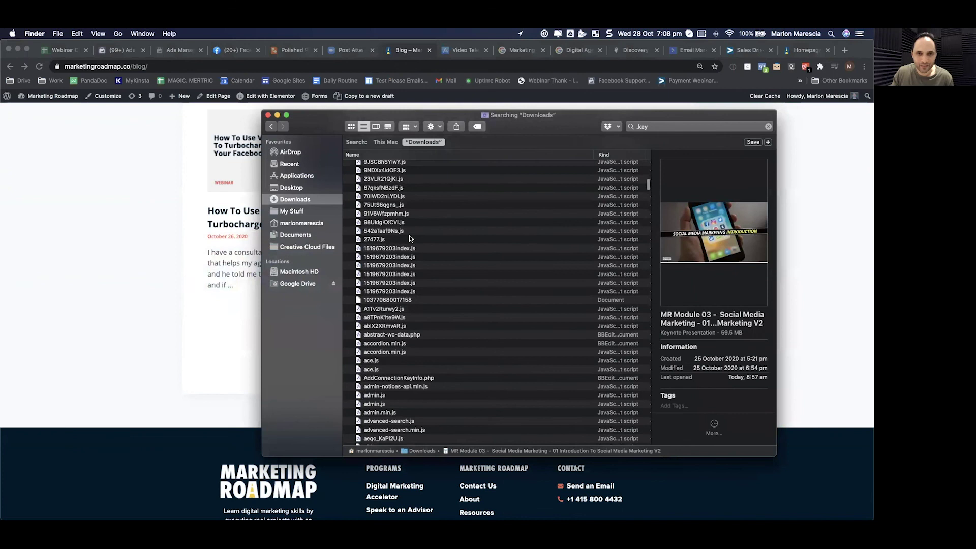
Step: Browse the full Downloads folder for the Marketing Roadmap Blueprint and open Draft-3_compressed.pdf in Preview
left_click(313, 203)
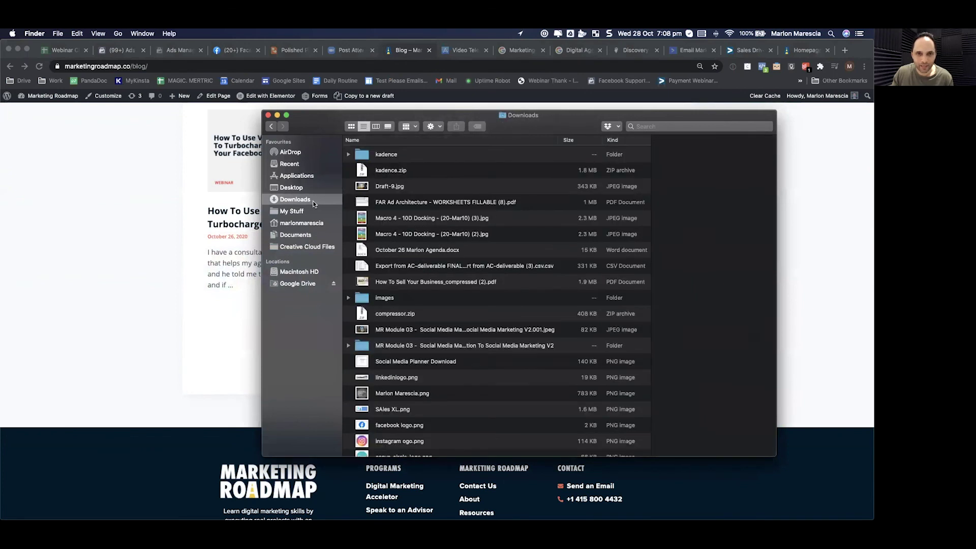
scroll(443, 223, "down", 1)
scroll(443, 223, "down", 6)
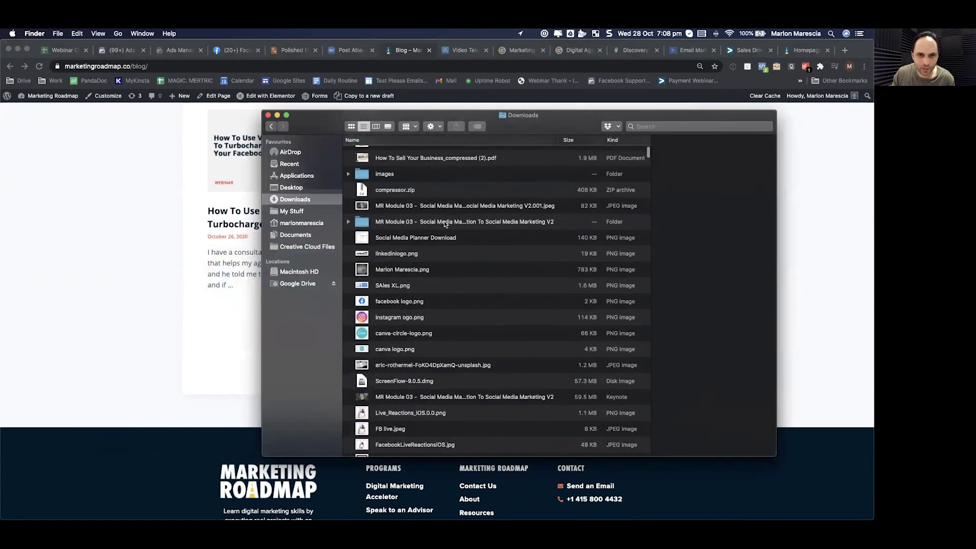
scroll(444, 223, "down", 5)
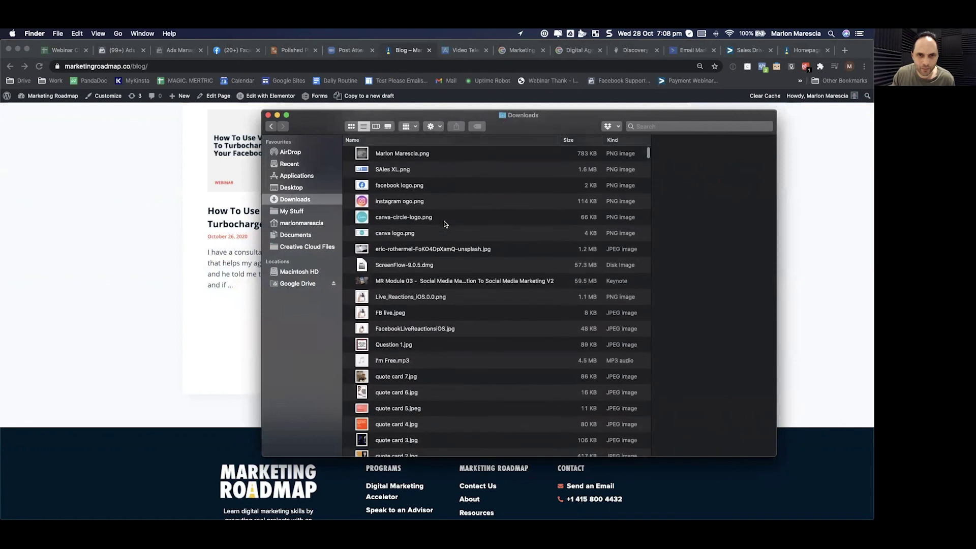
scroll(444, 224, "down", 15)
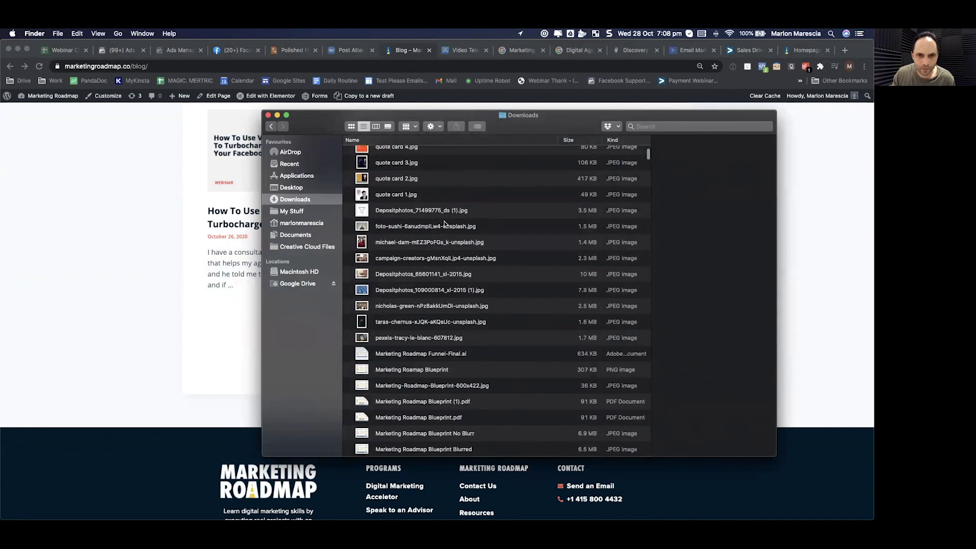
scroll(444, 223, "down", 4)
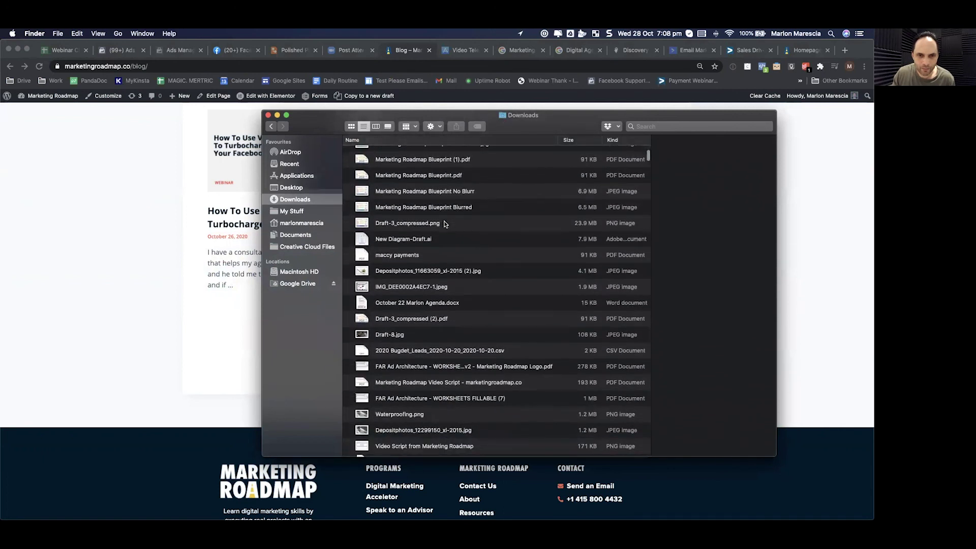
scroll(480, 307, "down", 7)
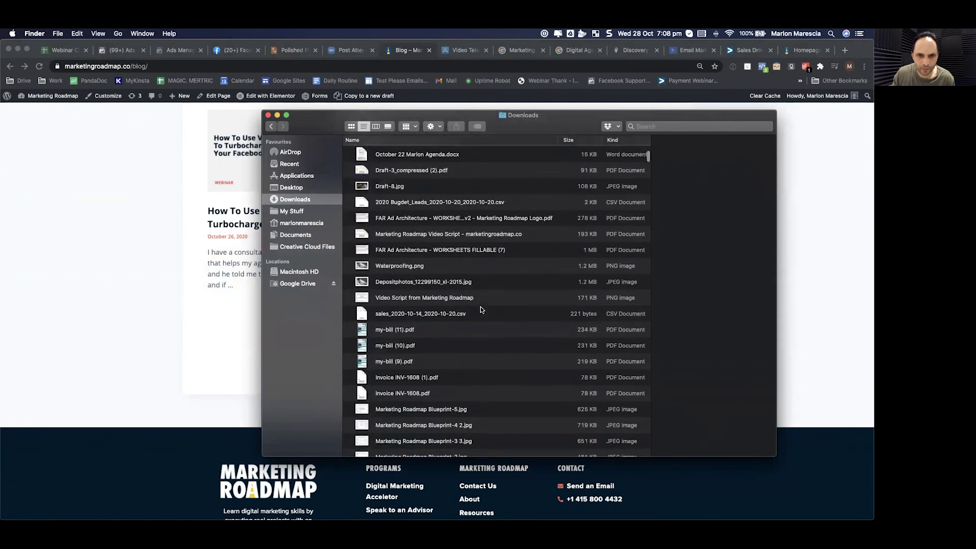
scroll(482, 309, "down", 5)
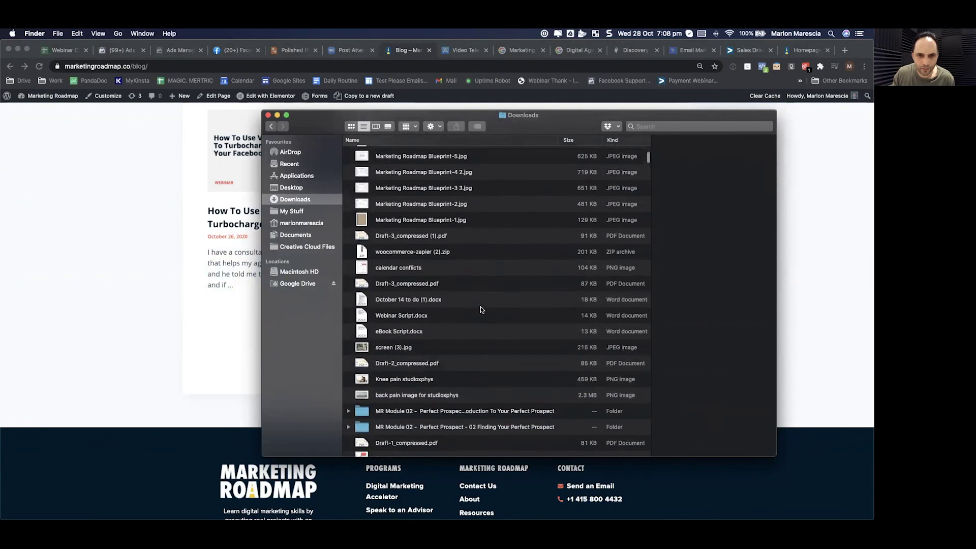
left_click(422, 263)
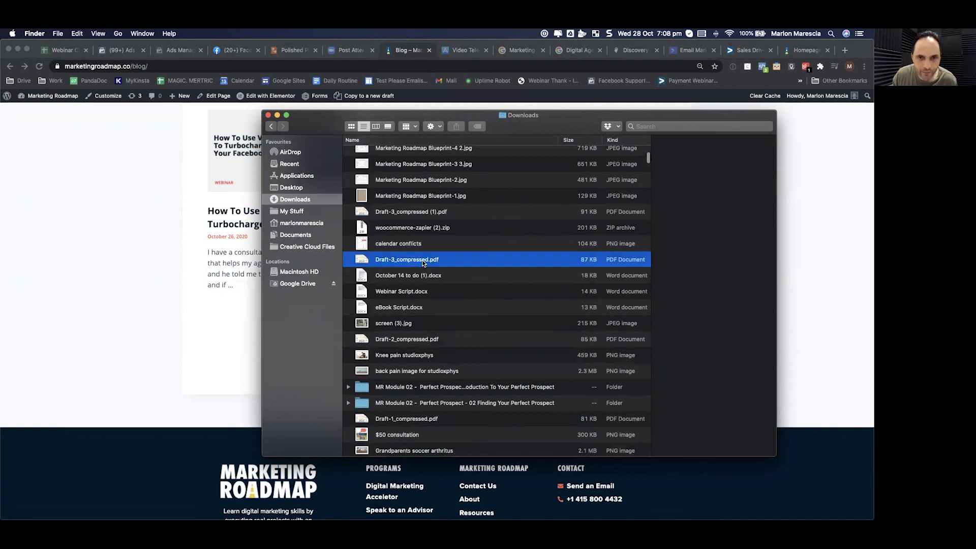
double_click(422, 260)
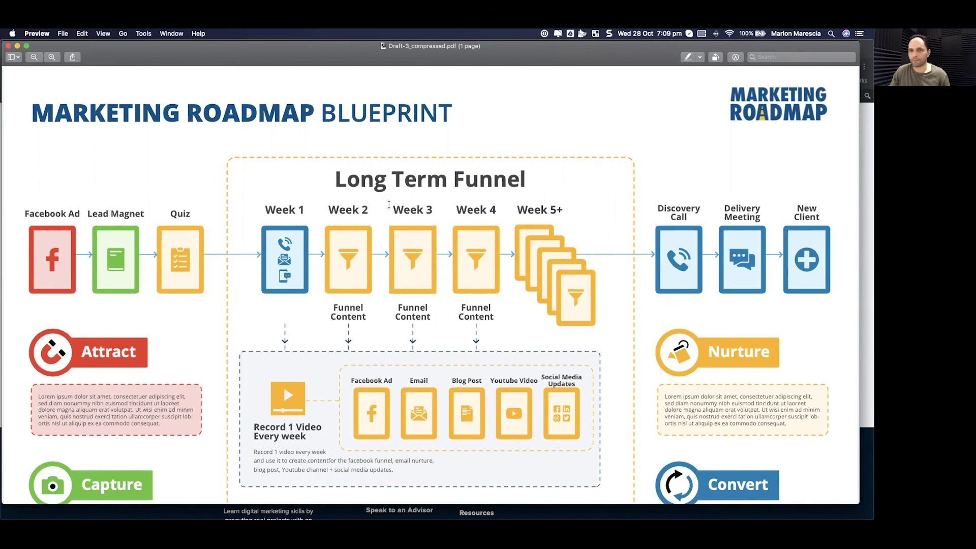
Step: Switch to Finder, try to transfer Draft-3_compressed.pdf out of the Downloads window, and return to the blueprint's long term funnel in Preview
key("super+Tab")
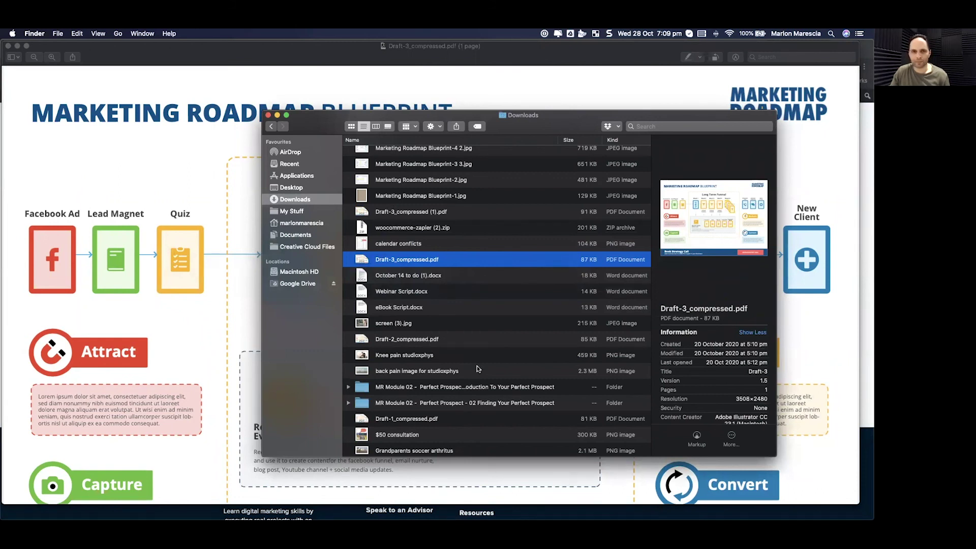
left_click_drag(430, 260, 872, 285)
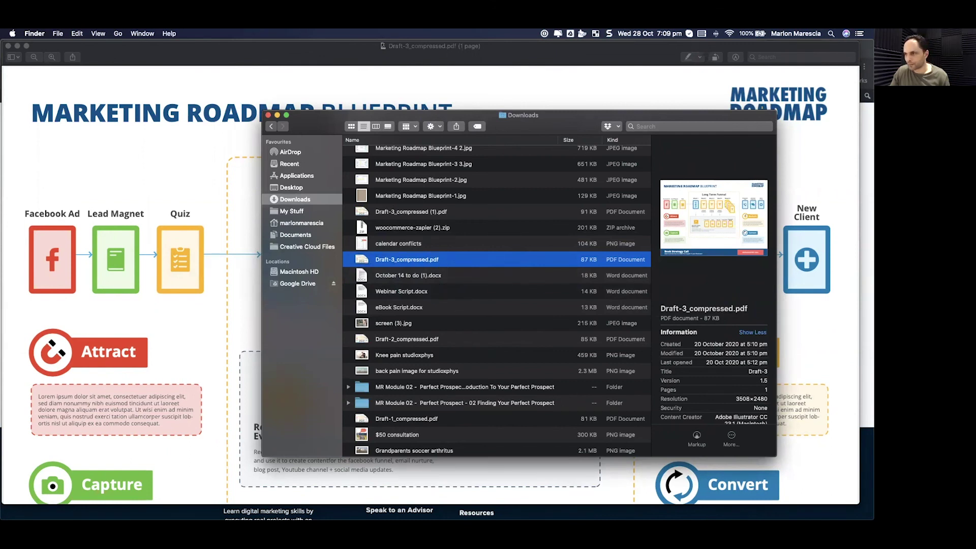
key("Return")
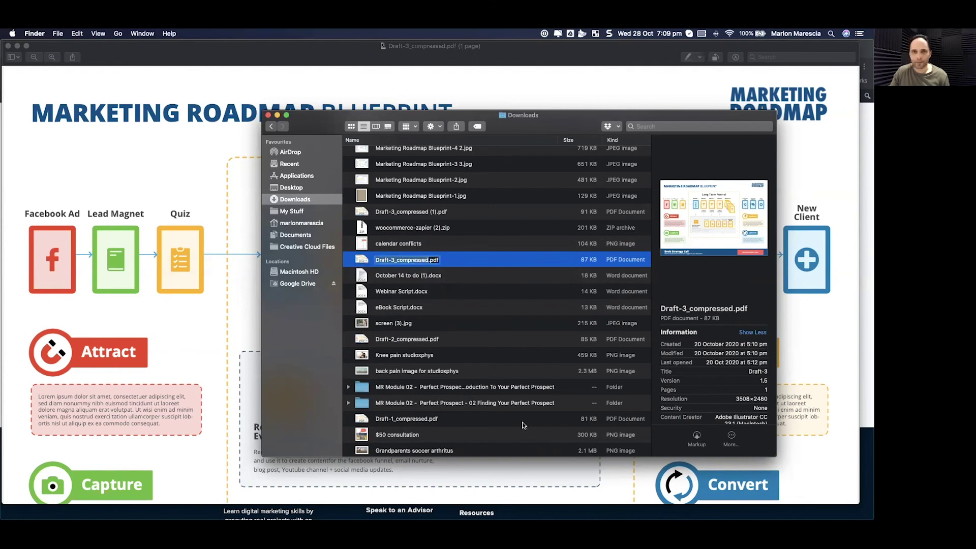
left_click(196, 262)
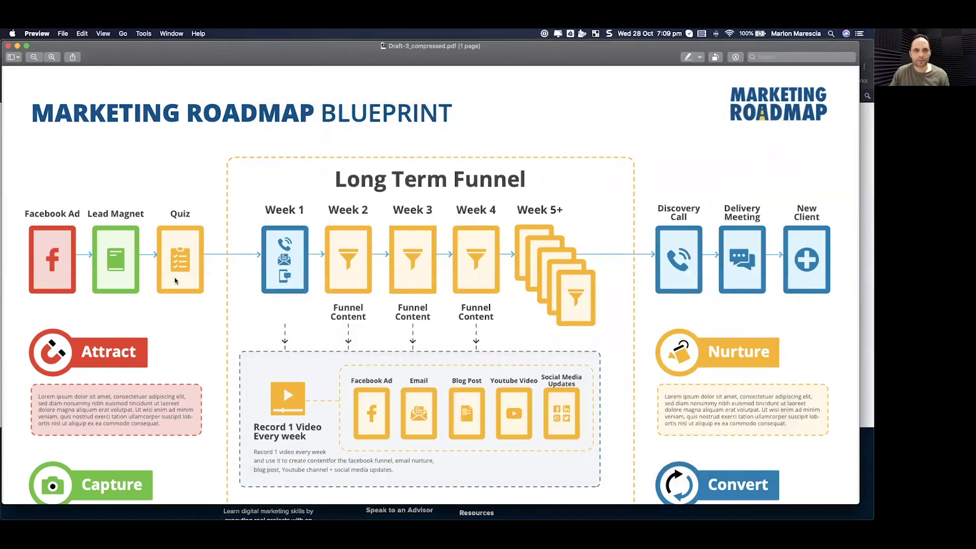
scroll(175, 277, "down", 2)
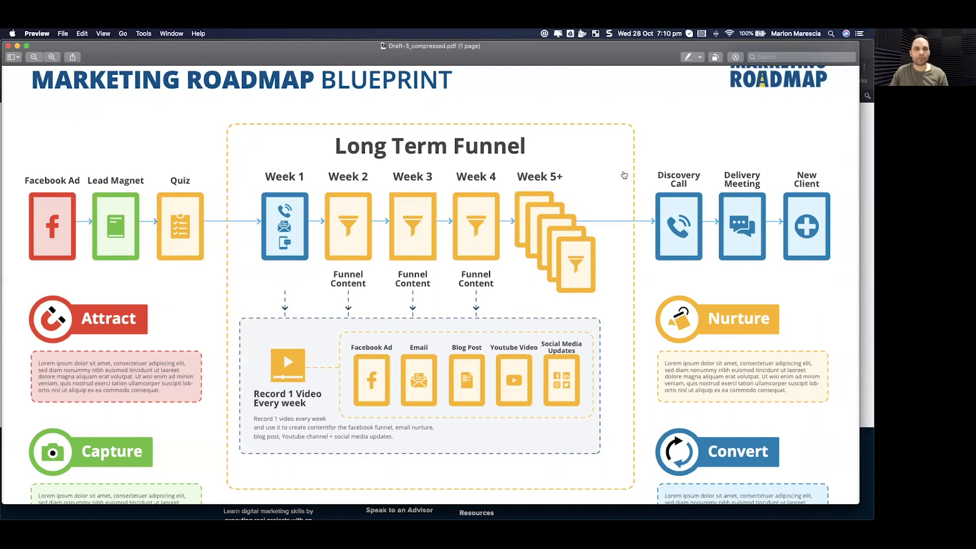
key("super+Tab")
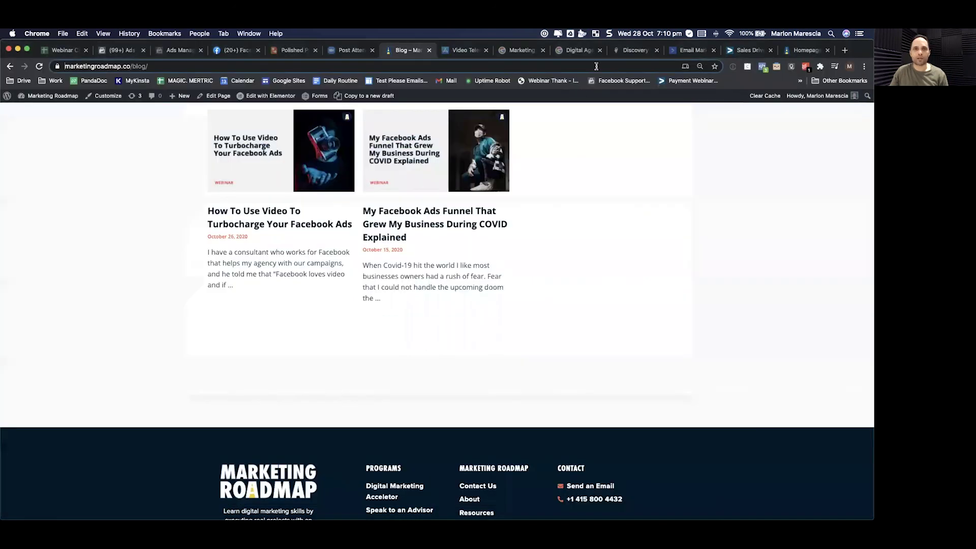
left_click(846, 51)
type("thesalesdrivenwebsite.com")
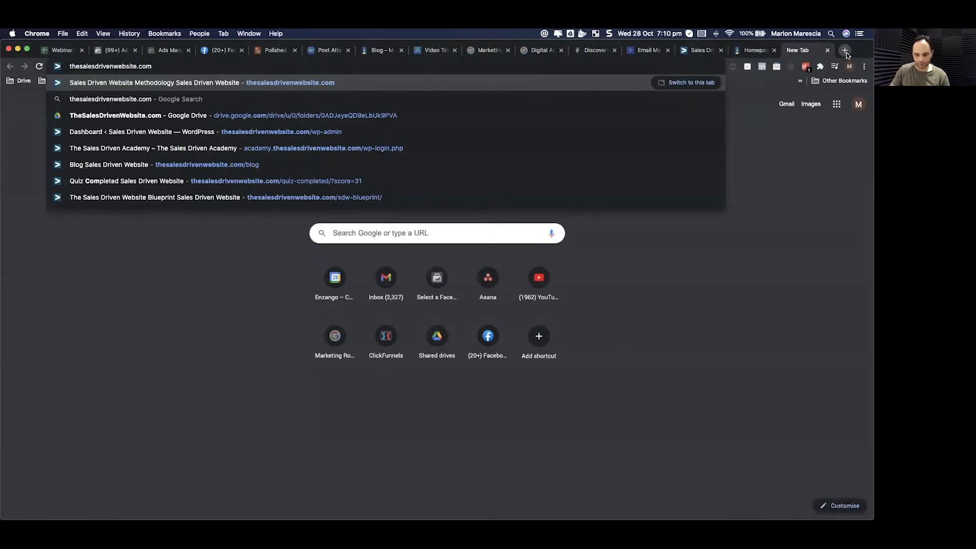
type("/qui")
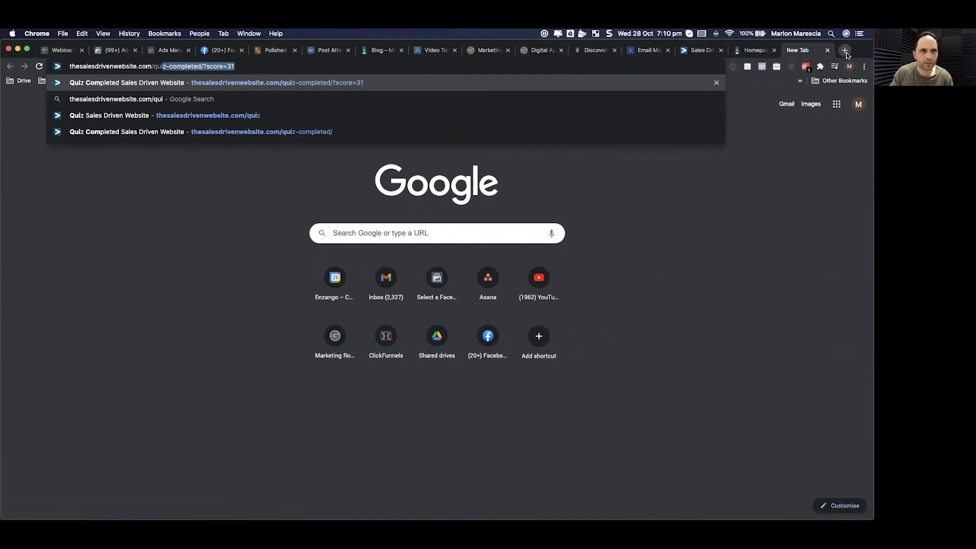
key("BackSpace")
key("BackSpace")
key("BackSpace")
key("BackSpace")
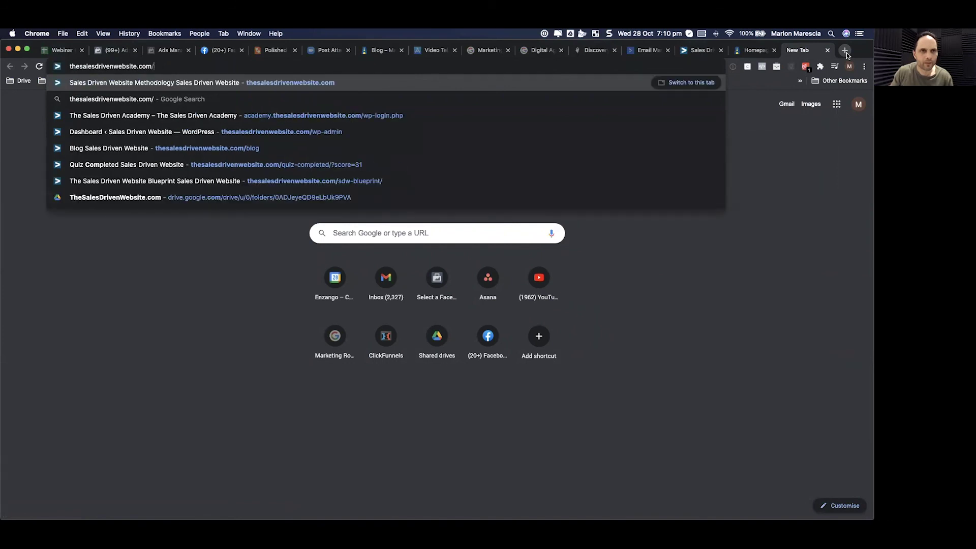
key("super+Tab")
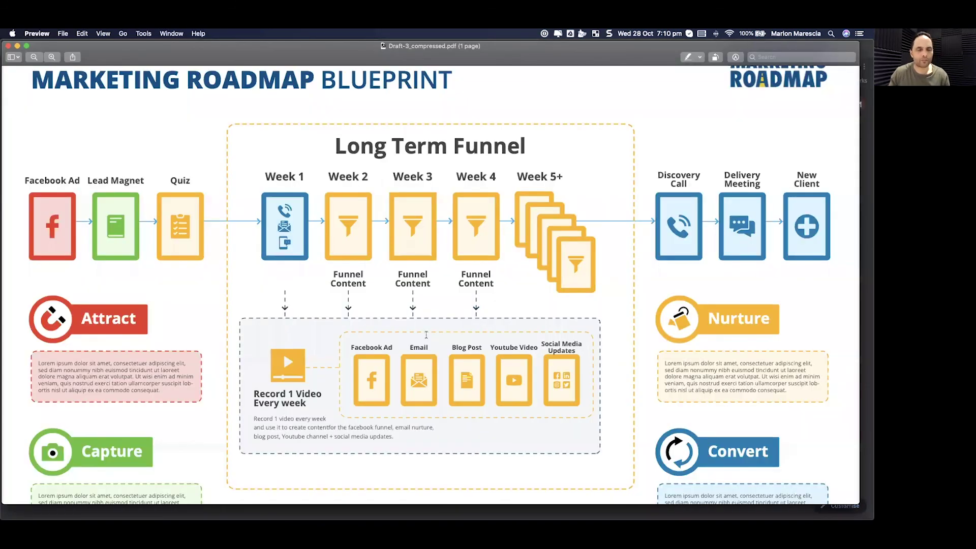